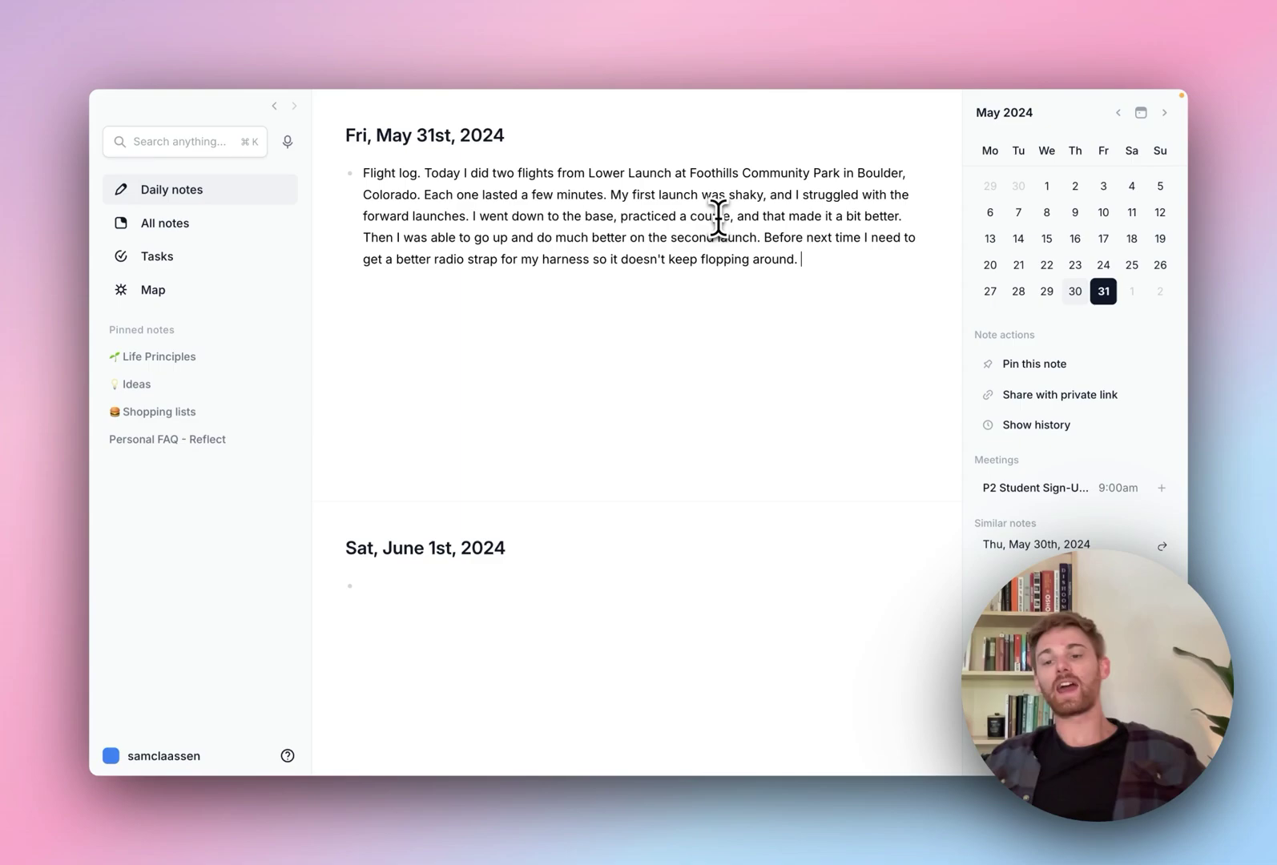
- Select the May 31 Flight log paragraph and browse its AI commands, including Paraglide Flight Log and Super Summarizer
{"action": "scroll", "coordinate": [718, 217], "scroll_direction": "up", "scroll_amount": 2}
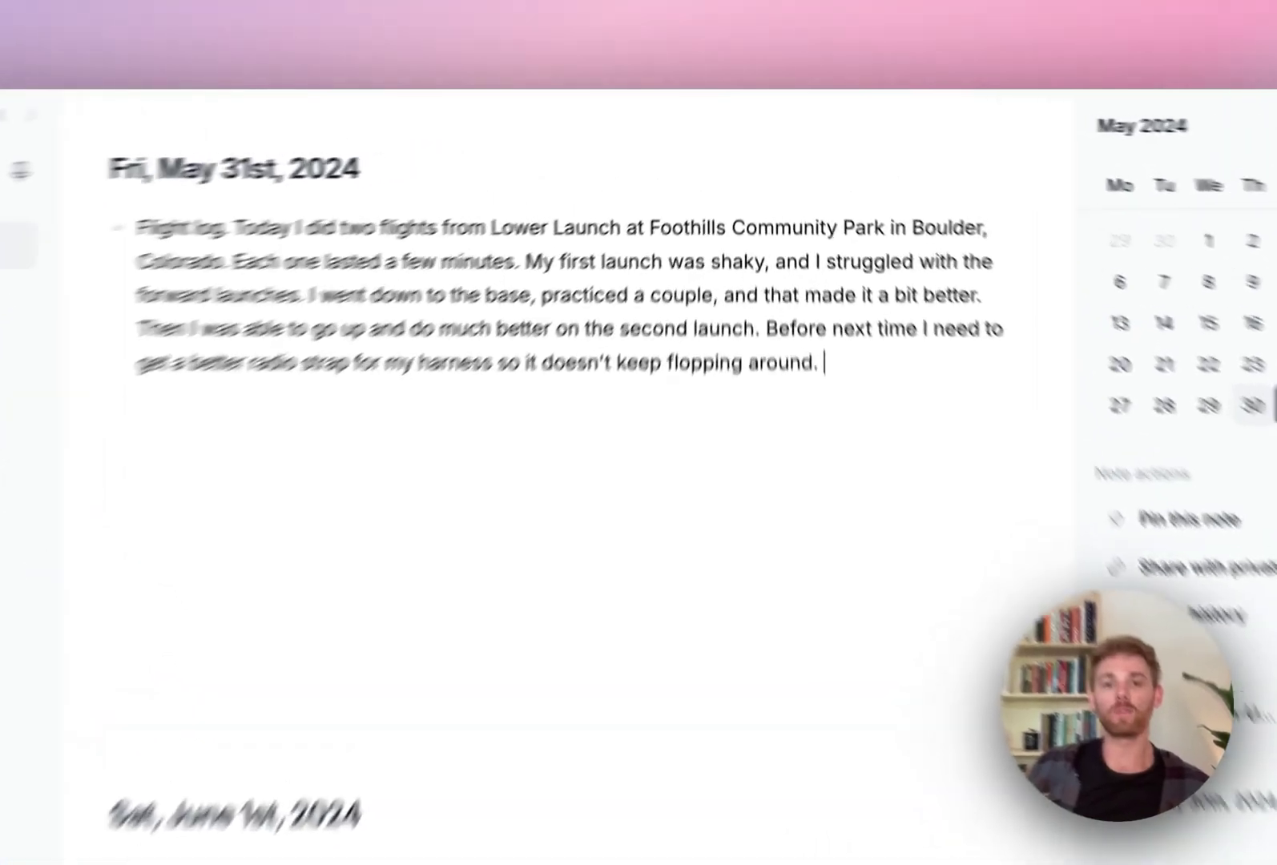
{"action": "triple_click", "coordinate": [715, 216]}
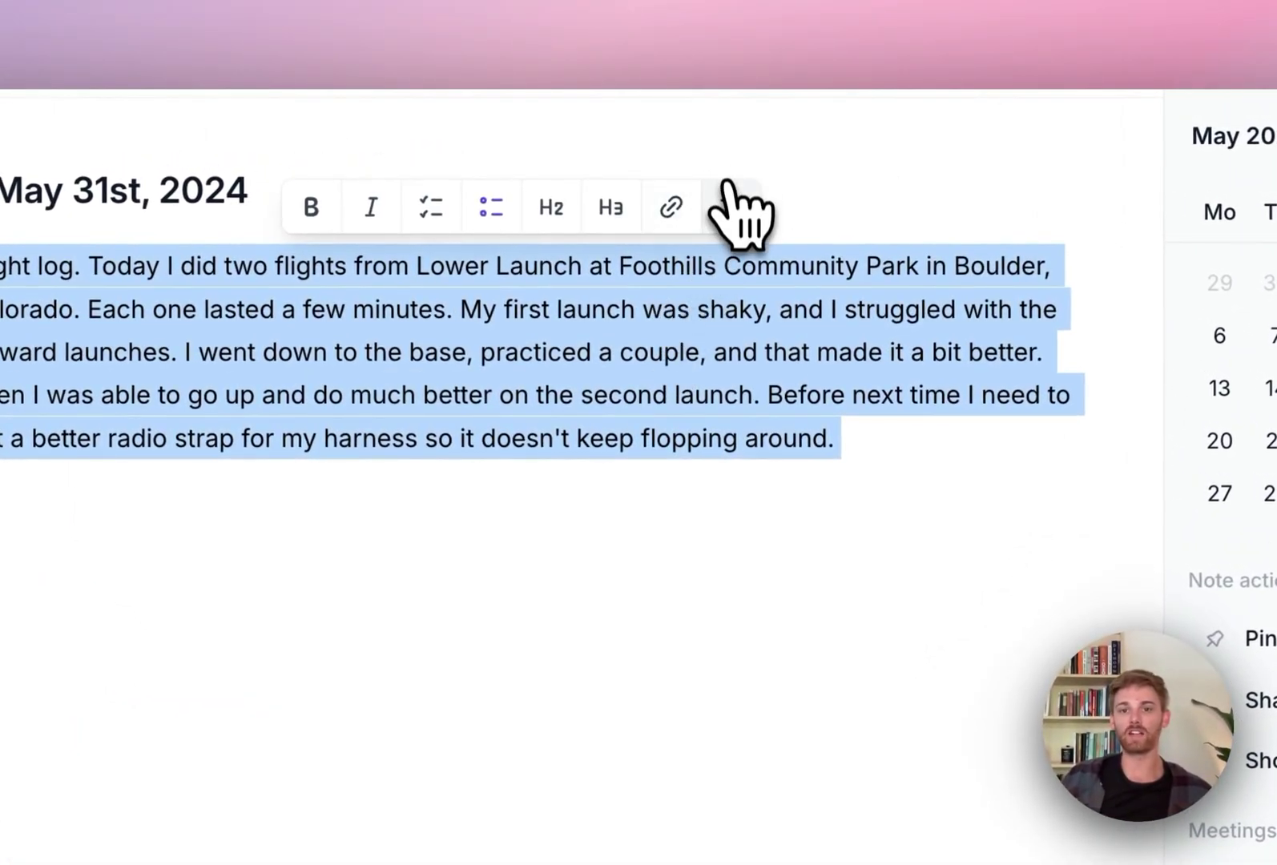
{"action": "left_click", "coordinate": [731, 210]}
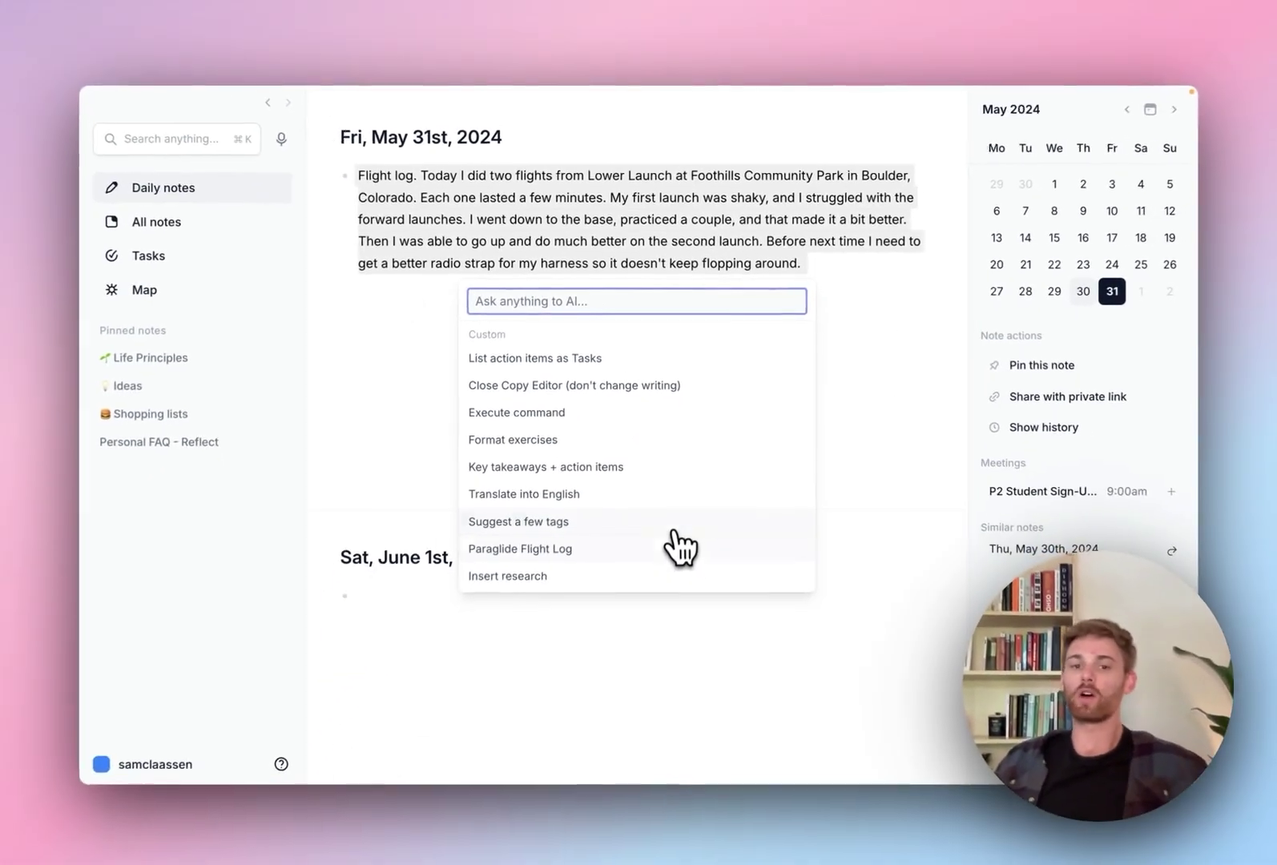
{"action": "scroll", "coordinate": [616, 461], "scroll_direction": "down", "scroll_amount": 10}
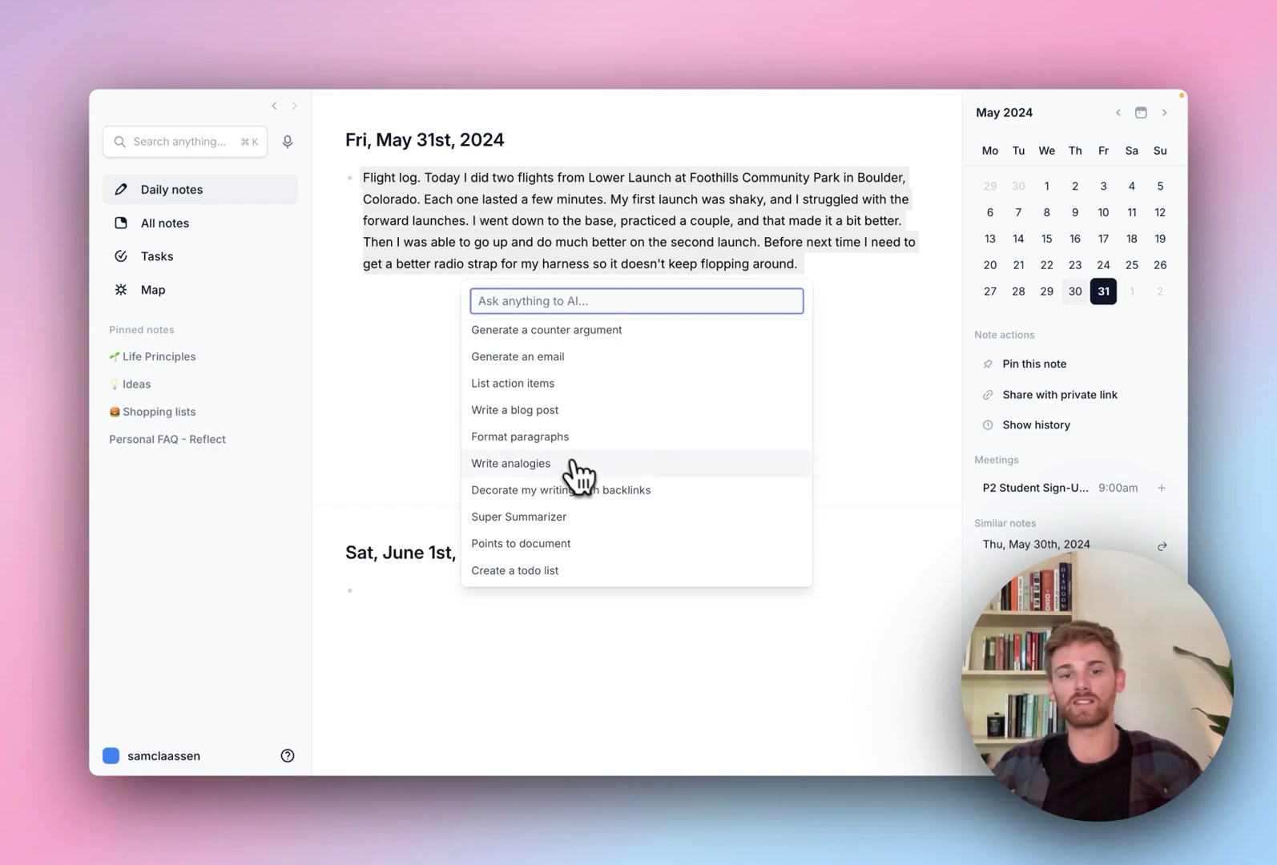
{"action": "scroll", "coordinate": [568, 469], "scroll_direction": "up", "scroll_amount": 10}
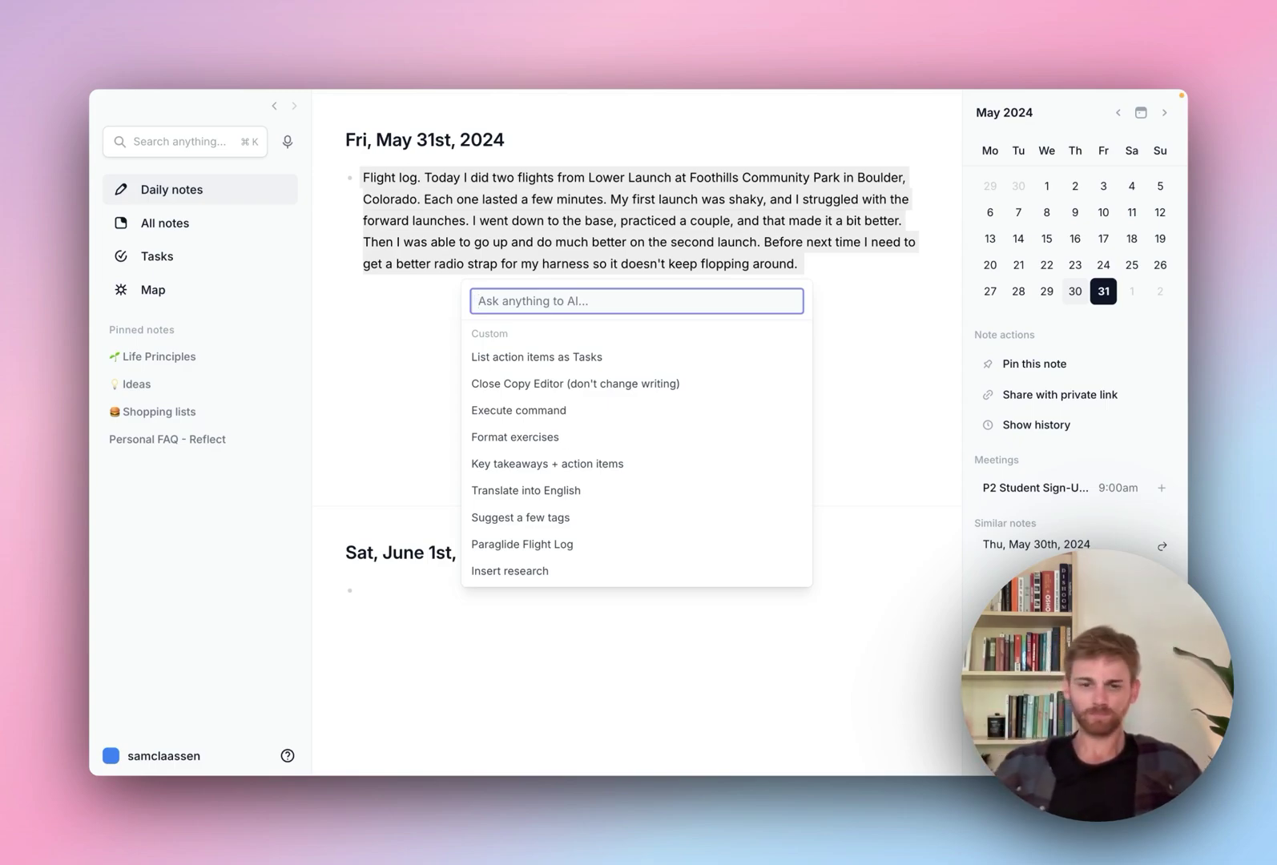
{"action": "scroll", "coordinate": [581, 457], "scroll_direction": "down", "scroll_amount": 15}
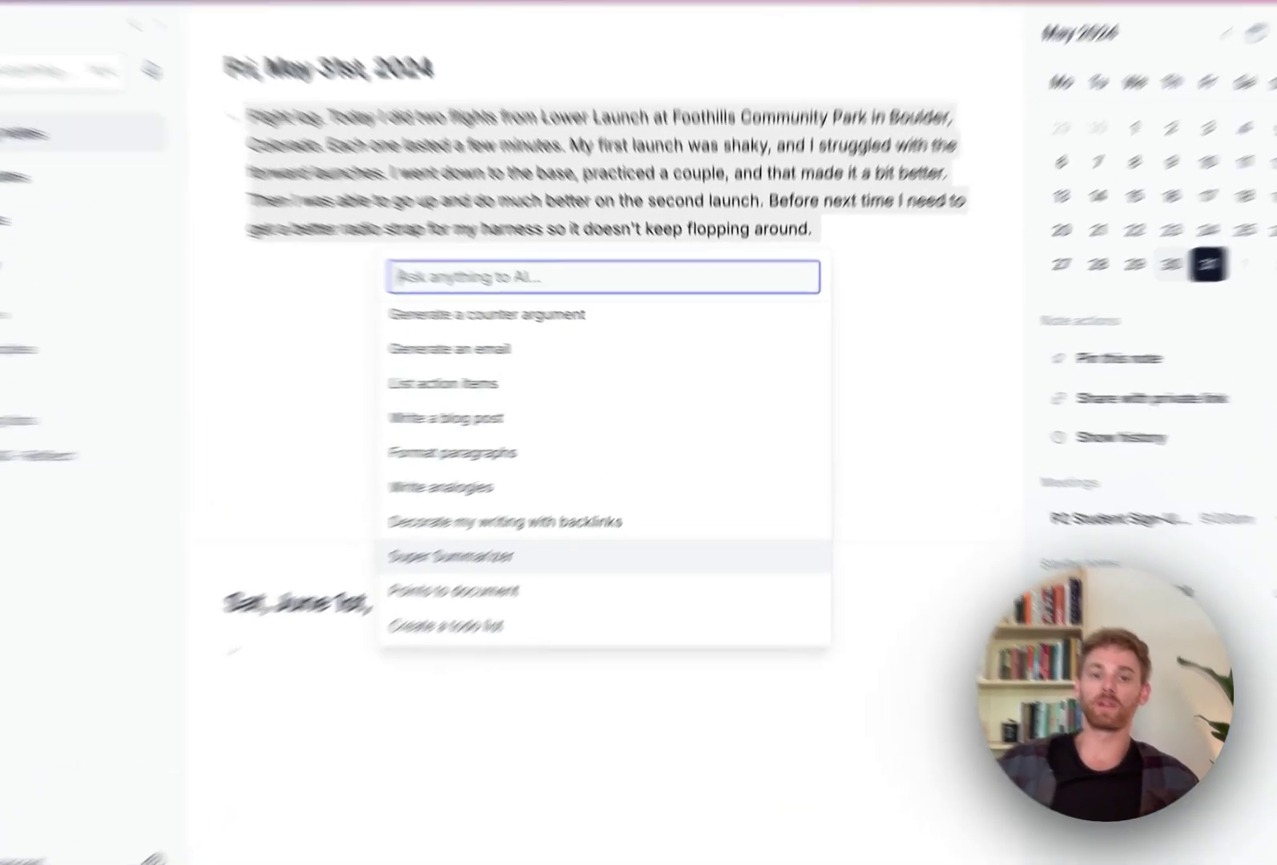
- Run Super Summarizer on the flight log and expand its prompt panel to a larger size
{"action": "left_click", "coordinate": [518, 517]}
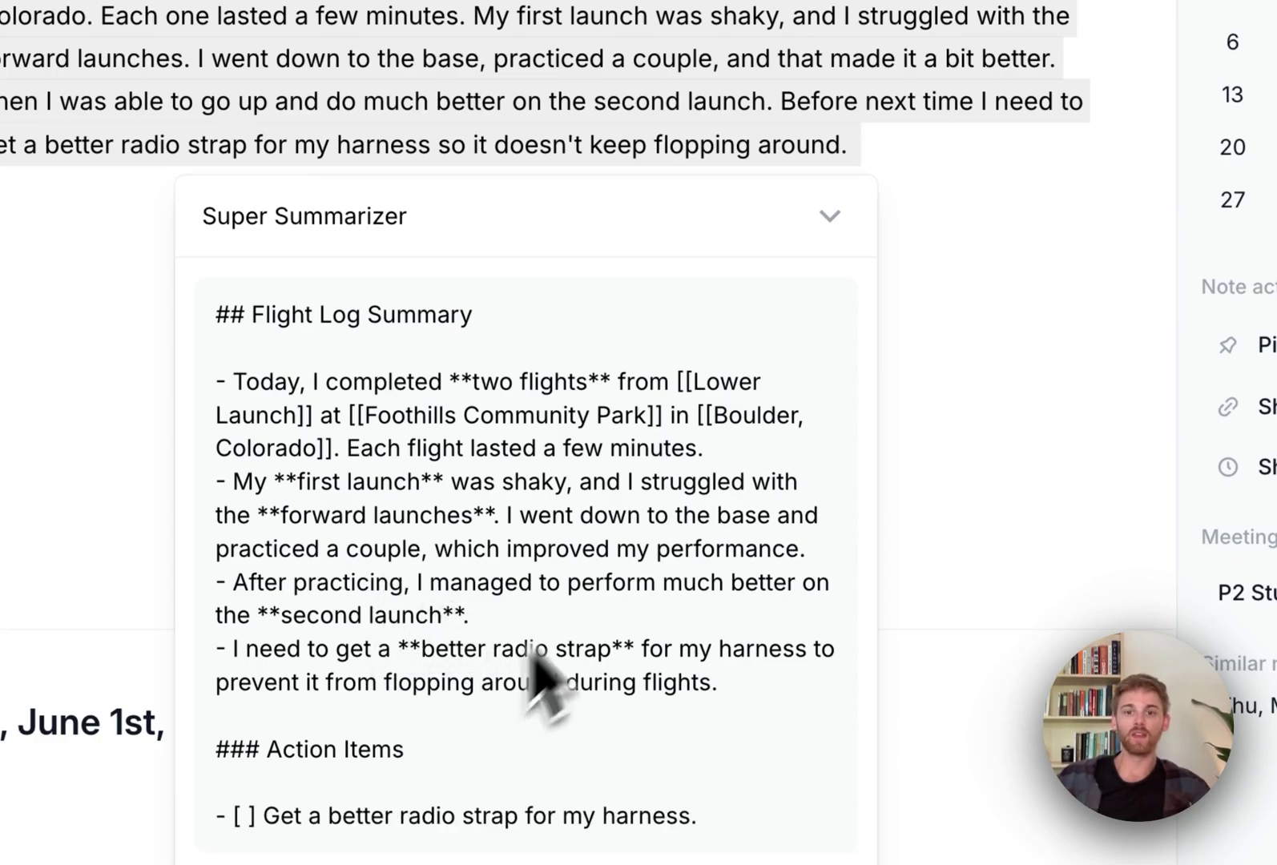
{"action": "left_click", "coordinate": [830, 217]}
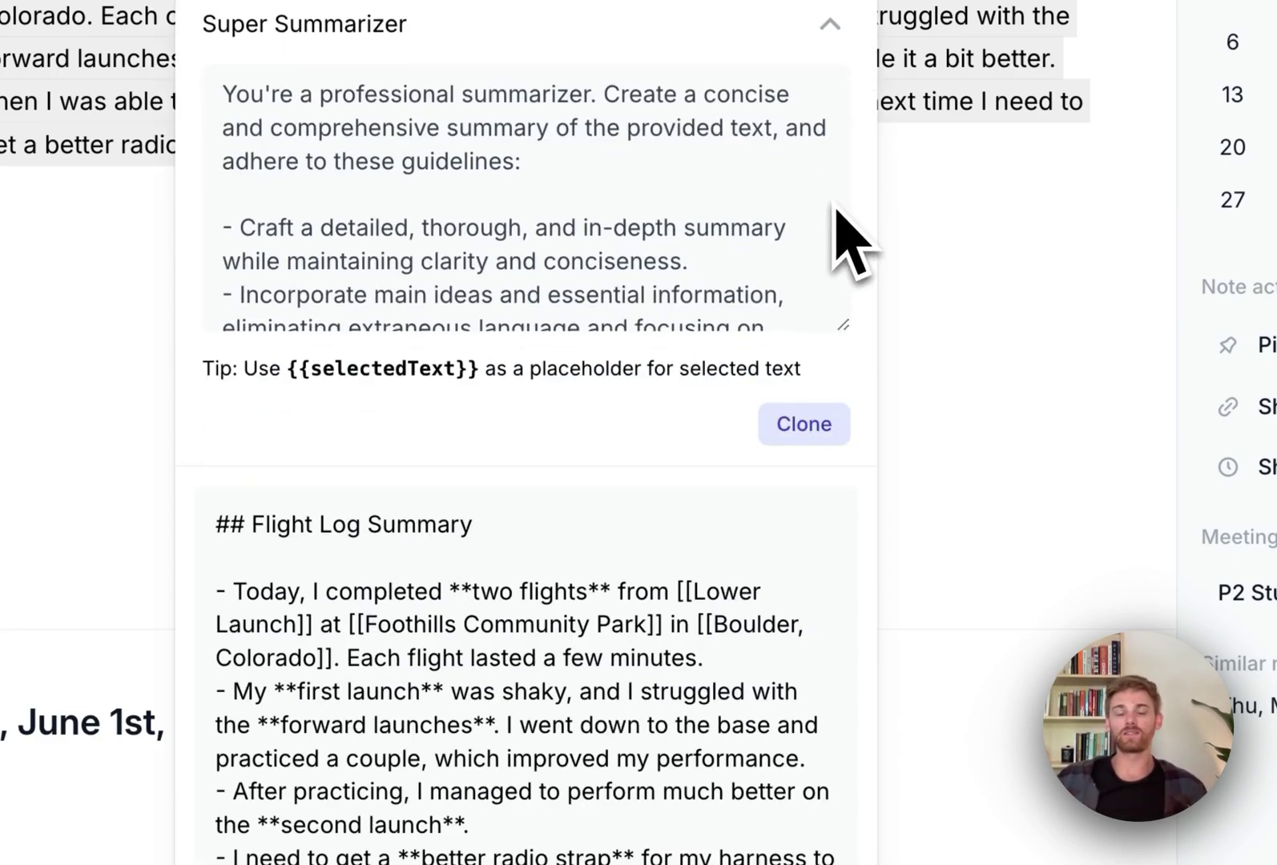
{"action": "left_click_drag", "start_coordinate": [845, 329], "coordinate": [928, 849]}
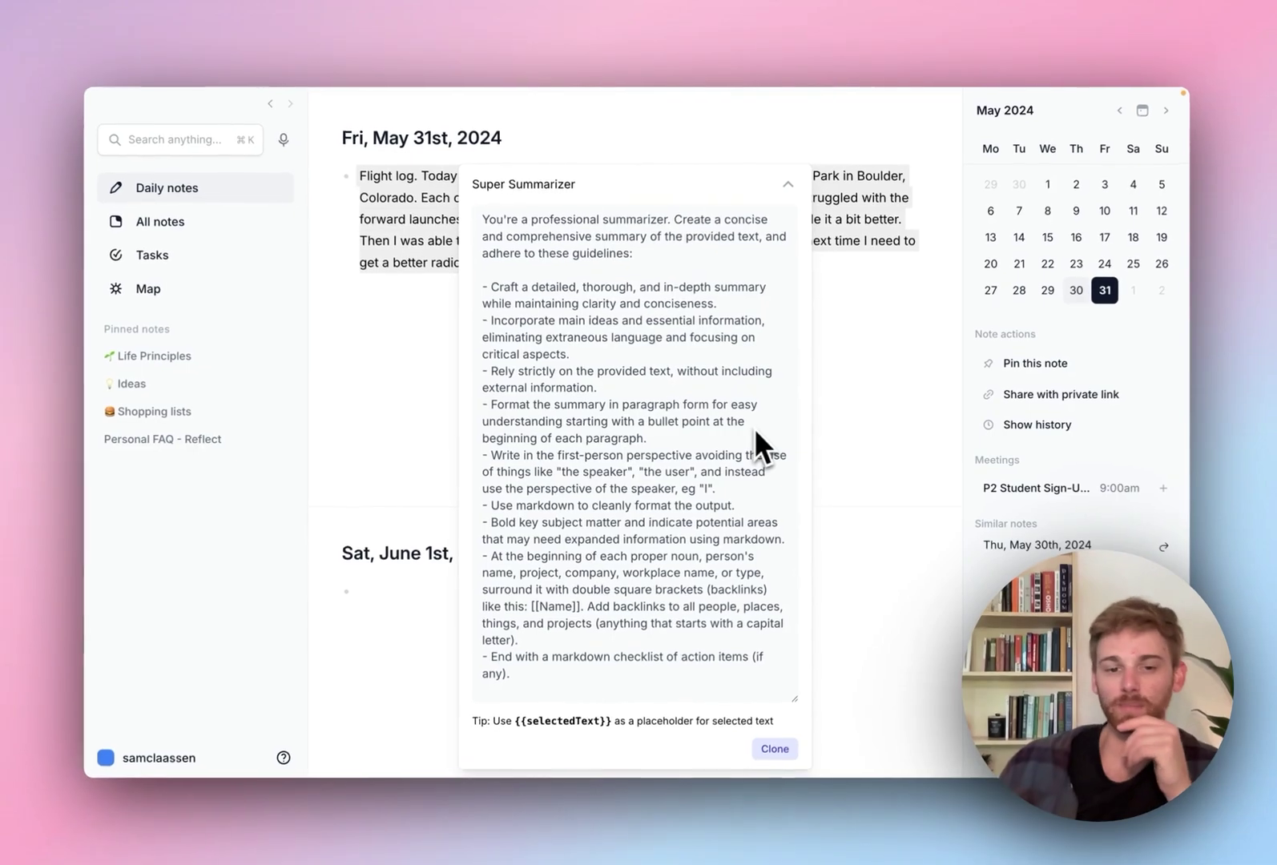
- Read through the Super Summarizer prompt, including its double-bracket backlinks guideline
{"action": "scroll", "coordinate": [721, 455], "scroll_direction": "down", "scroll_amount": 3}
{"action": "scroll", "coordinate": [721, 455], "scroll_direction": "up", "scroll_amount": 4}
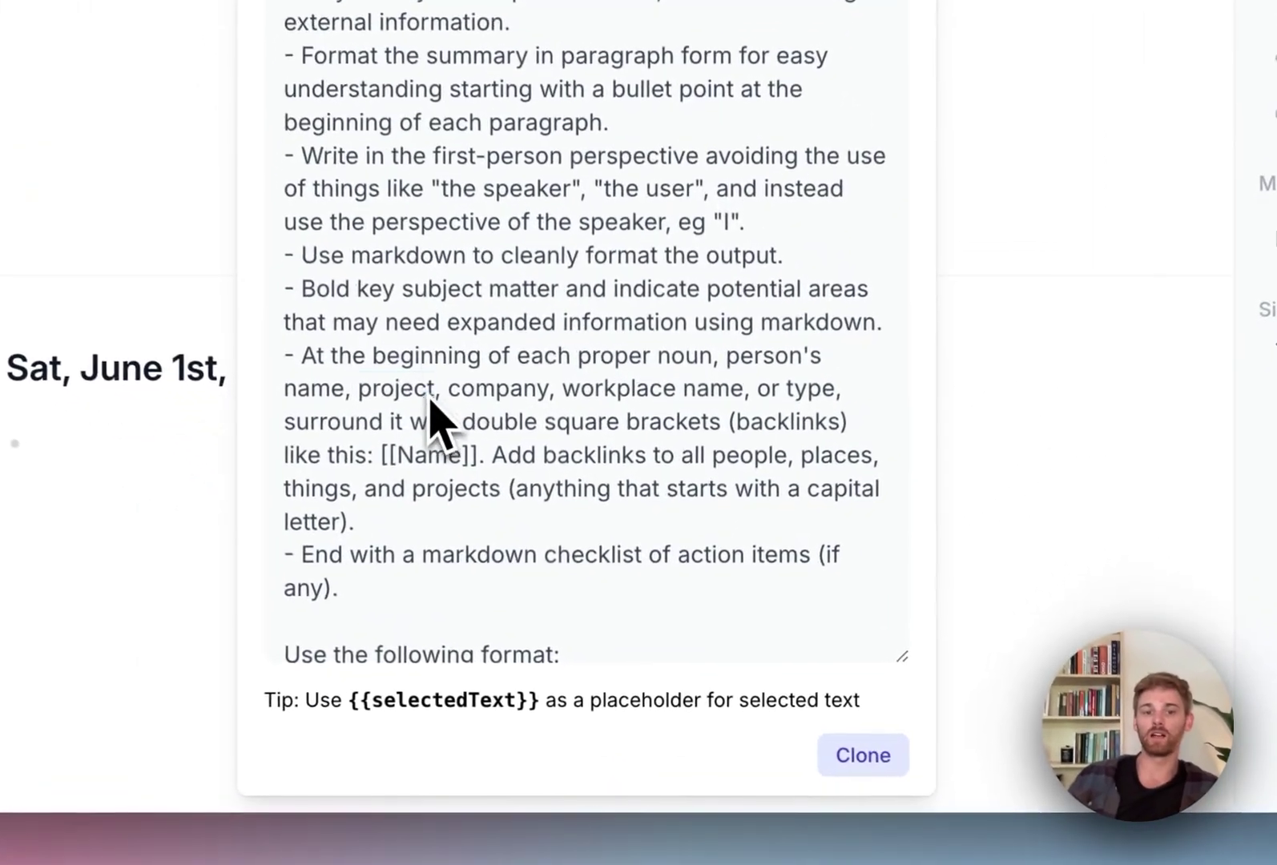
{"action": "triple_click", "coordinate": [559, 569]}
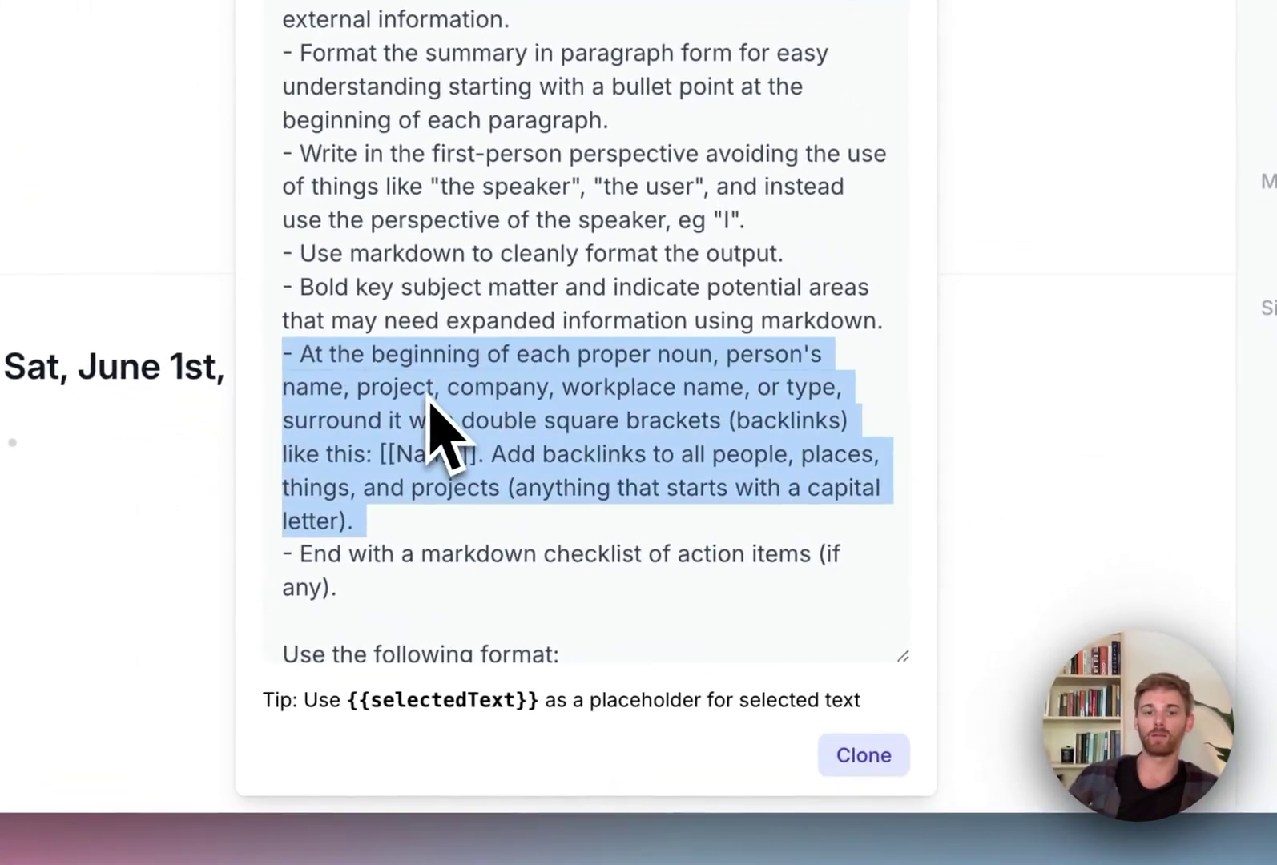
{"action": "key", "text": "Right"}
{"action": "scroll", "coordinate": [788, 554], "scroll_direction": "down", "scroll_amount": 3}
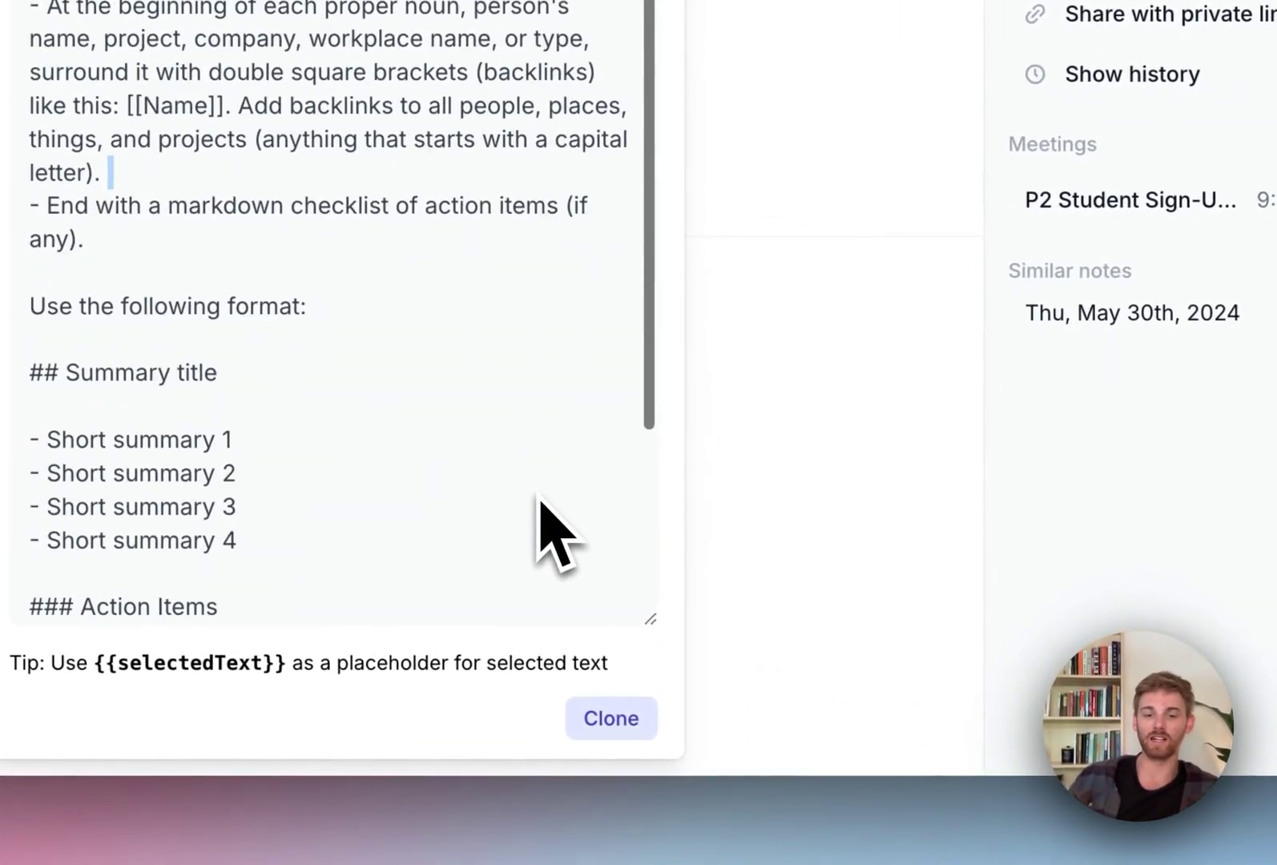
{"action": "scroll", "coordinate": [544, 533], "scroll_direction": "up", "scroll_amount": 4}
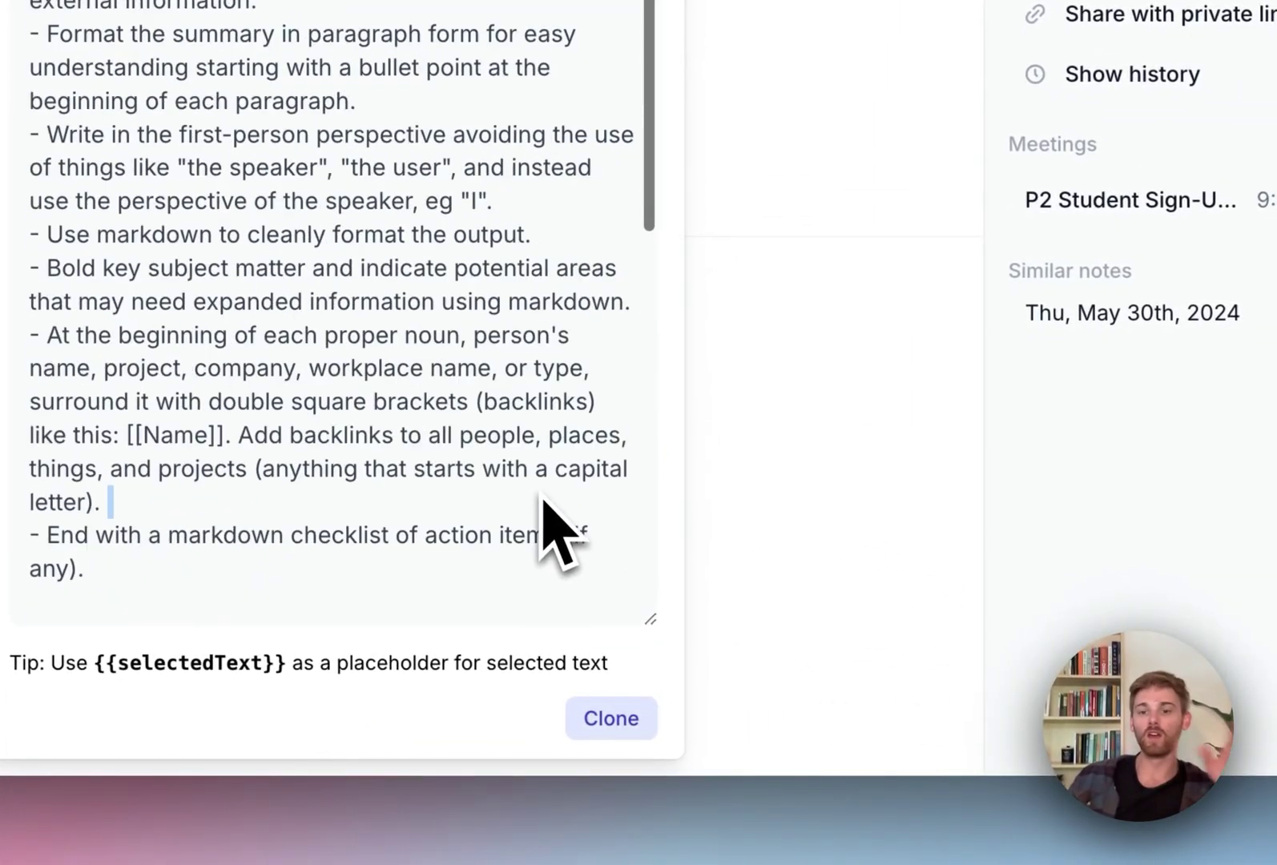
- Clone the Super Summarizer prompt and save the copy as 'Paraglide Flight Logs'
{"action": "left_click", "coordinate": [640, 709]}
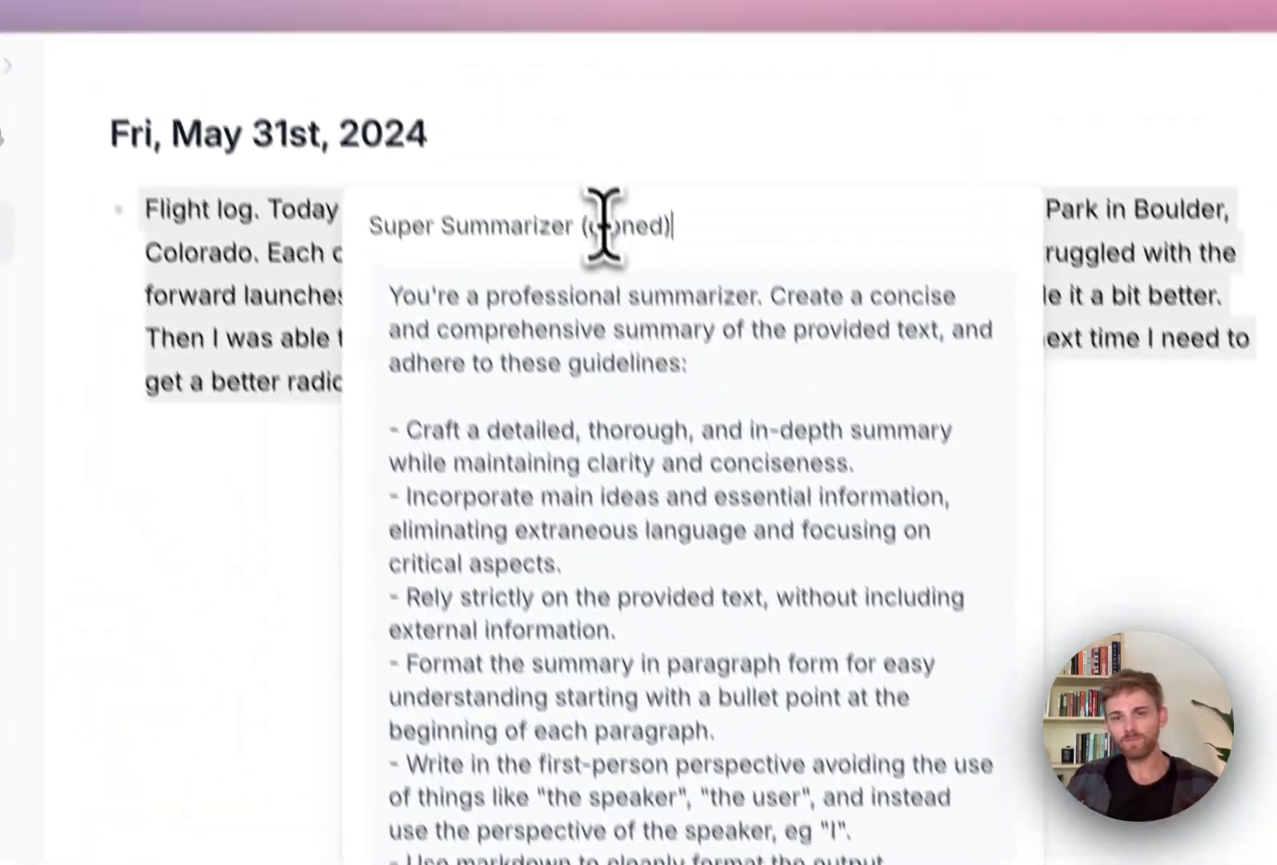
{"action": "triple_click", "coordinate": [628, 281]}
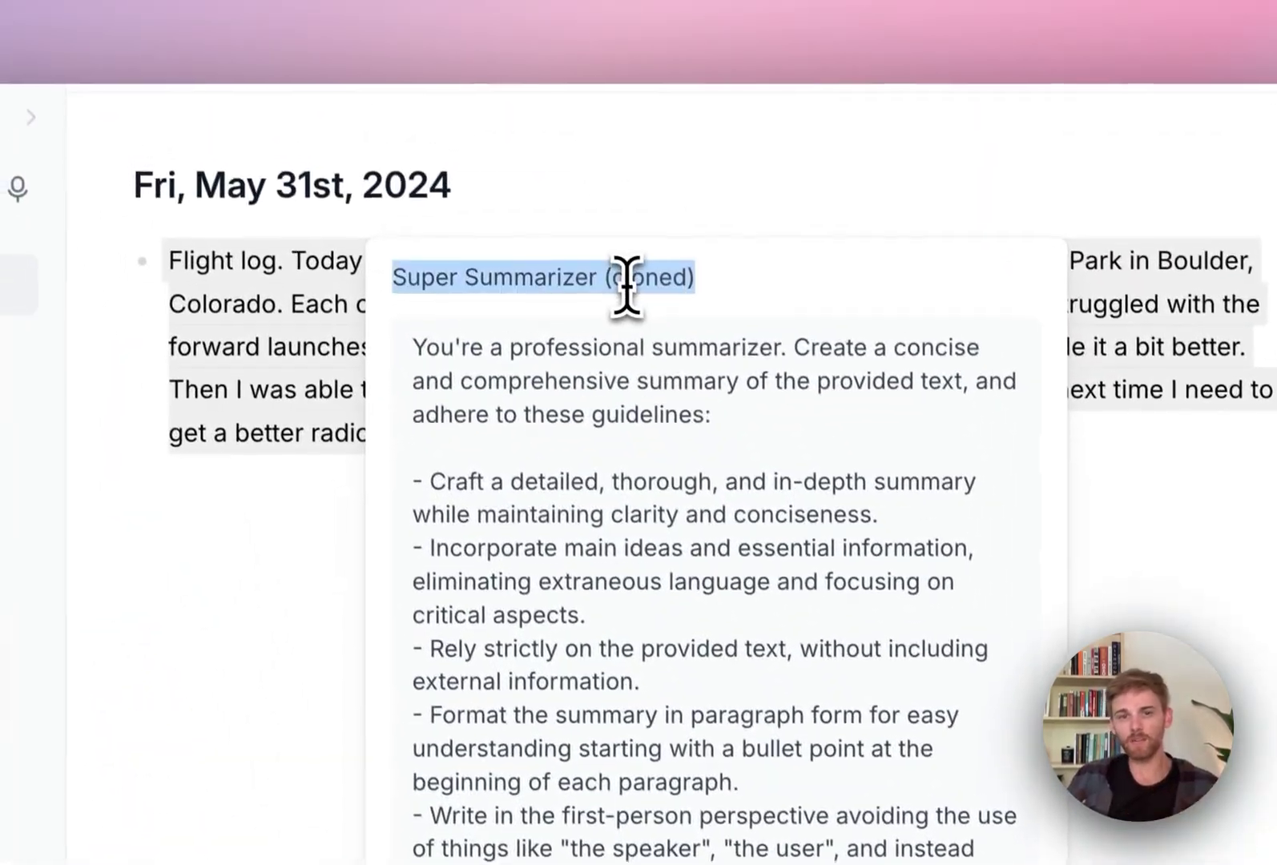
{"action": "type", "text": "Parag"}
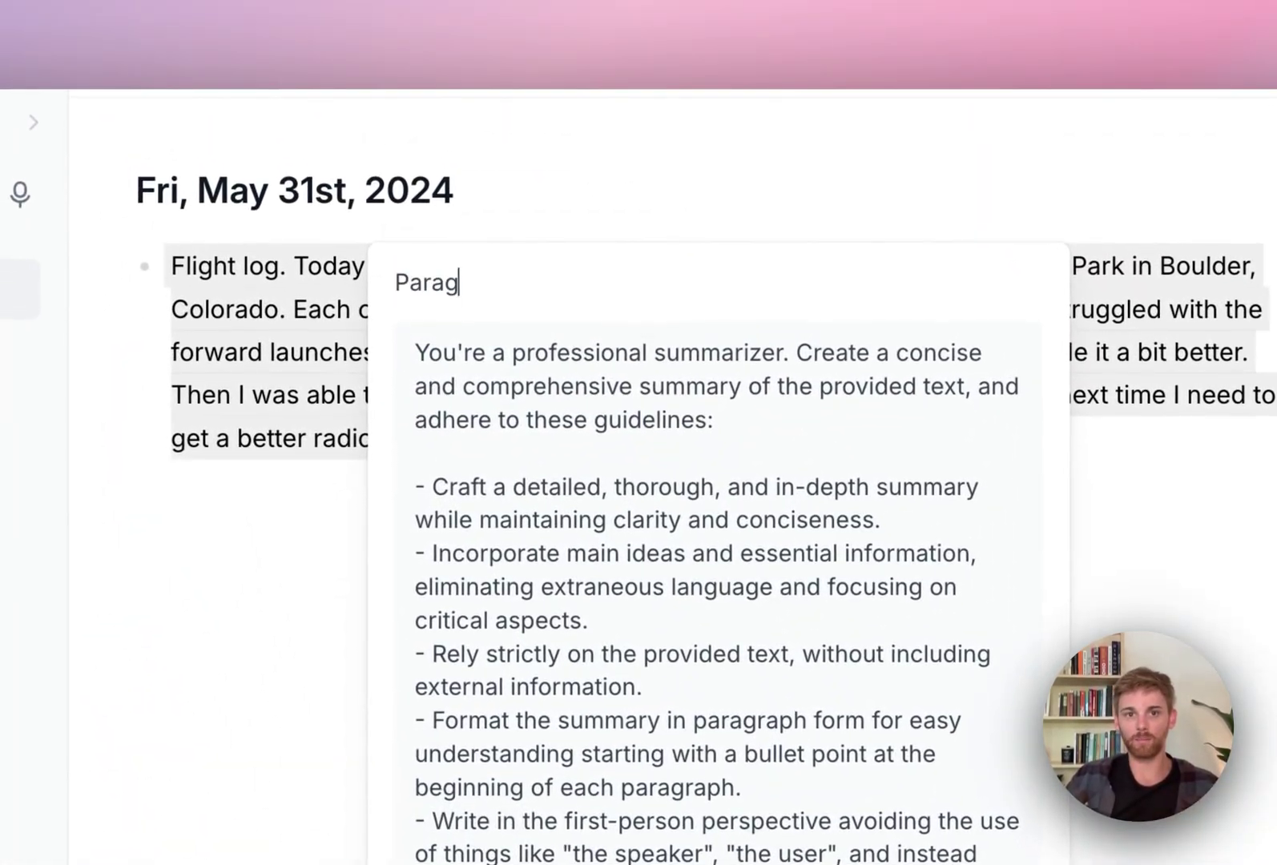
{"action": "type", "text": "lide Flight "}
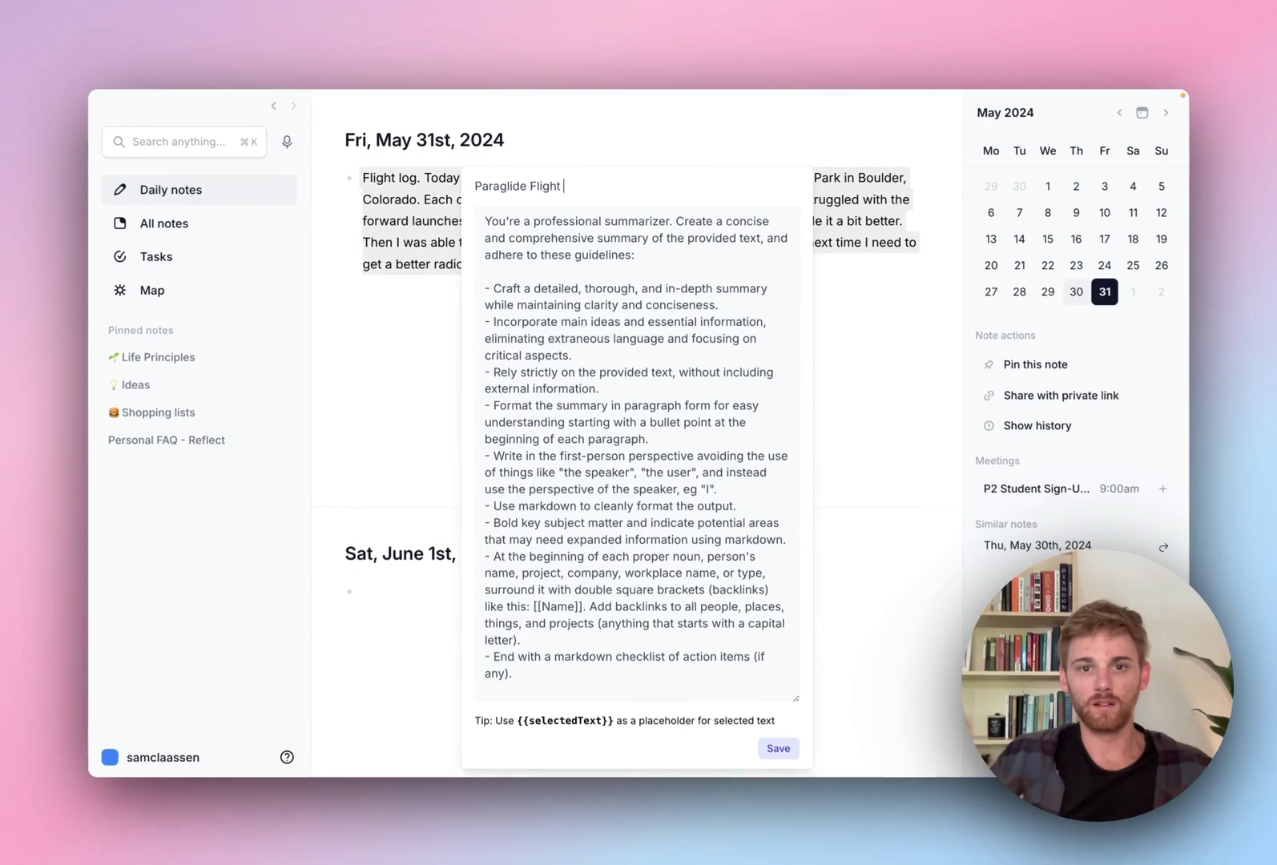
{"action": "type", "text": "Logs"}
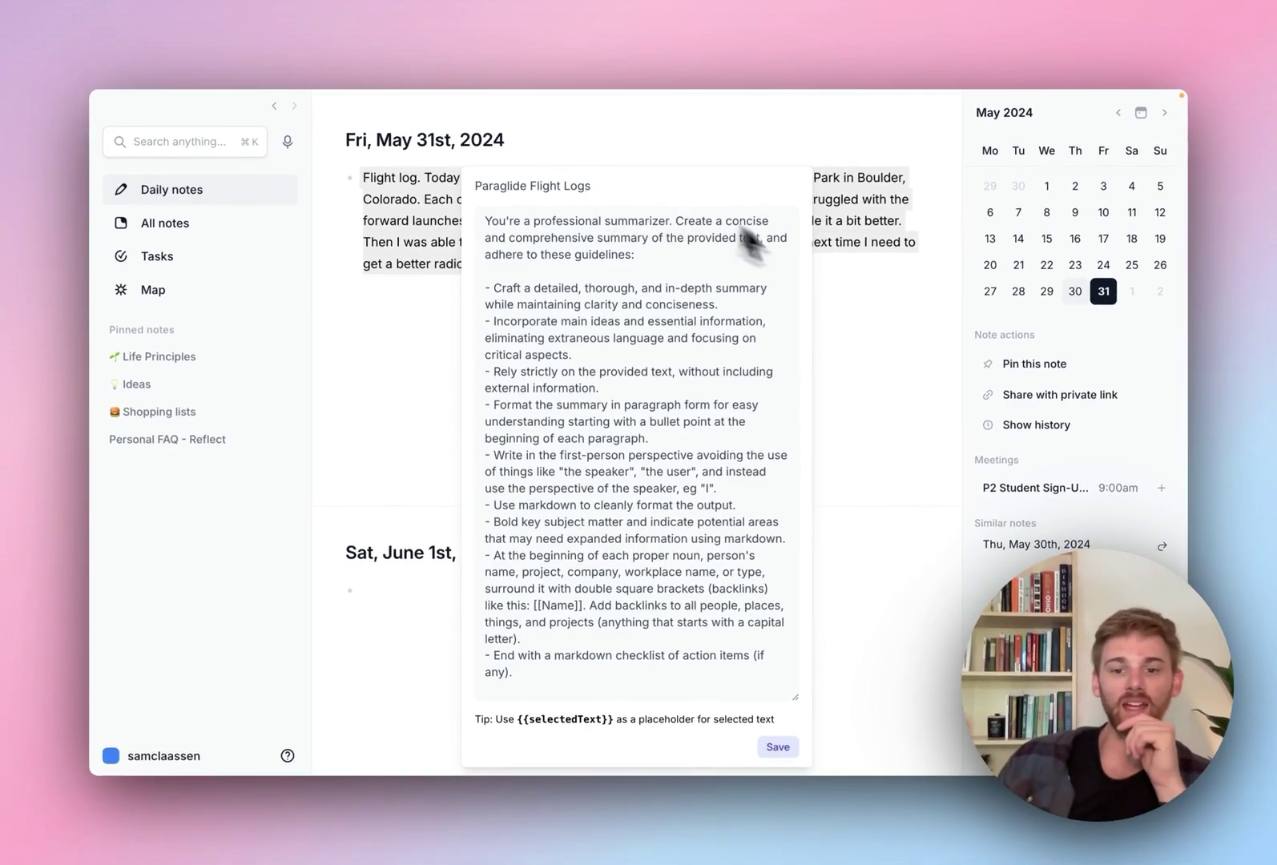
{"action": "left_click", "coordinate": [768, 749]}
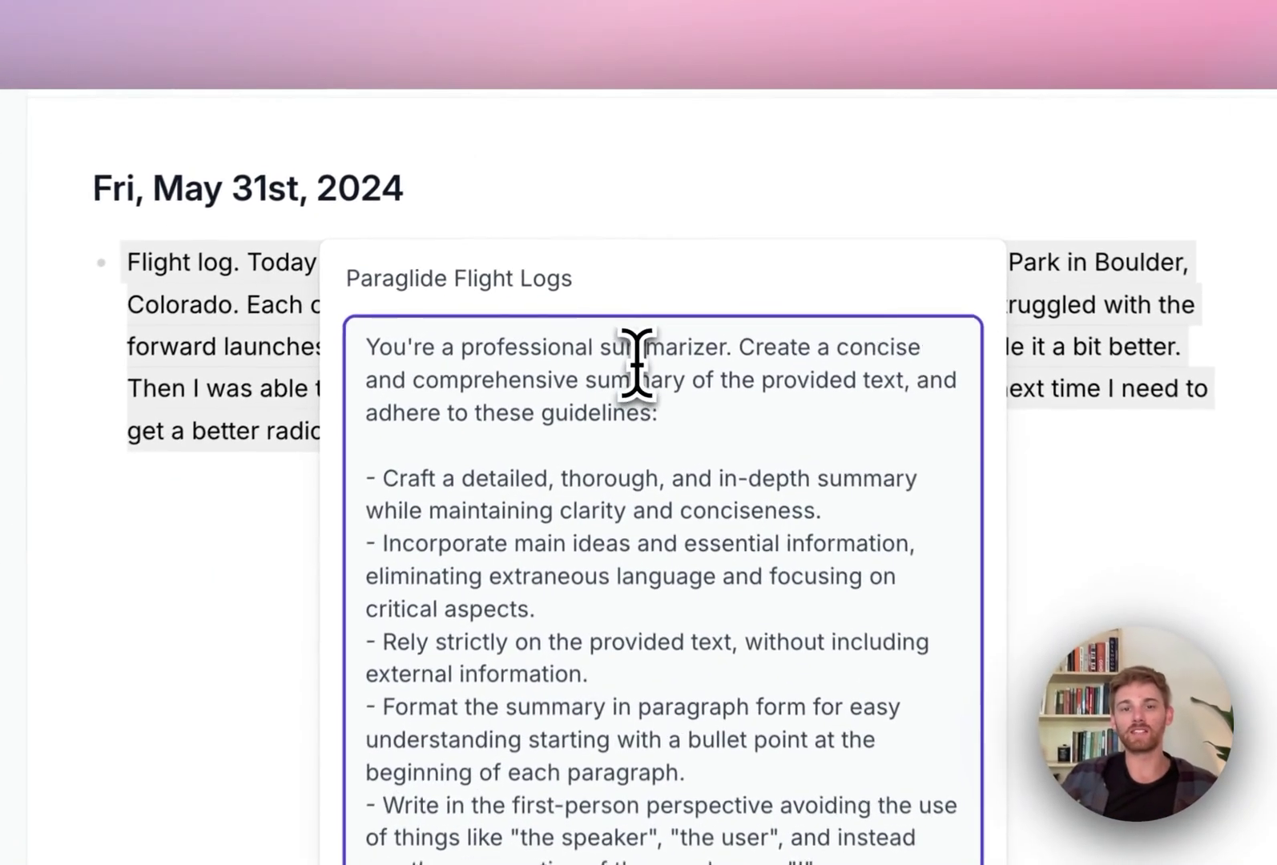
- Reword the opening sentence to 'paraglider', 'formatted summary' and 'flight context'
{"action": "double_click", "coordinate": [633, 296]}
{"action": "type", "text": "par"}
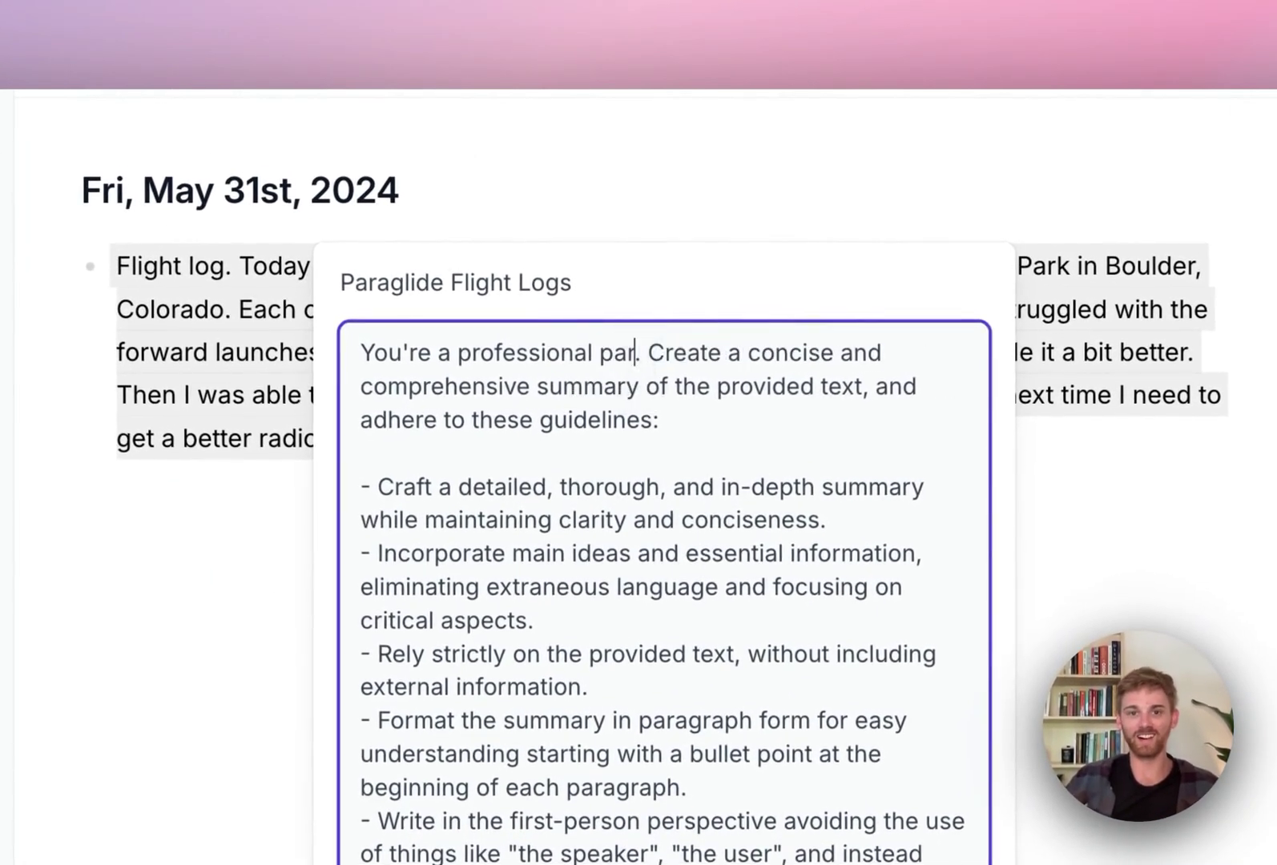
{"action": "type", "text": "aglider"}
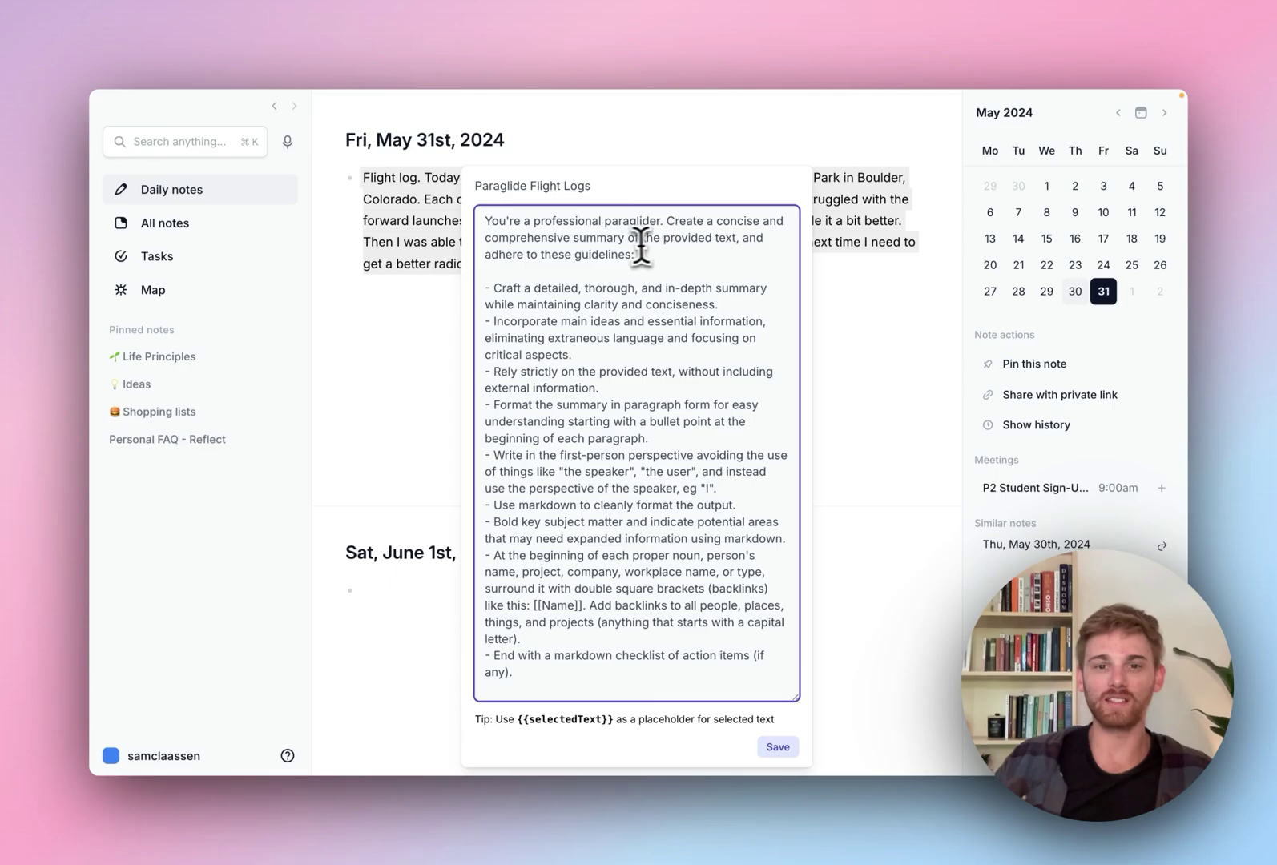
{"action": "left_click", "coordinate": [574, 237]}
{"action": "type", "text": "forma"}
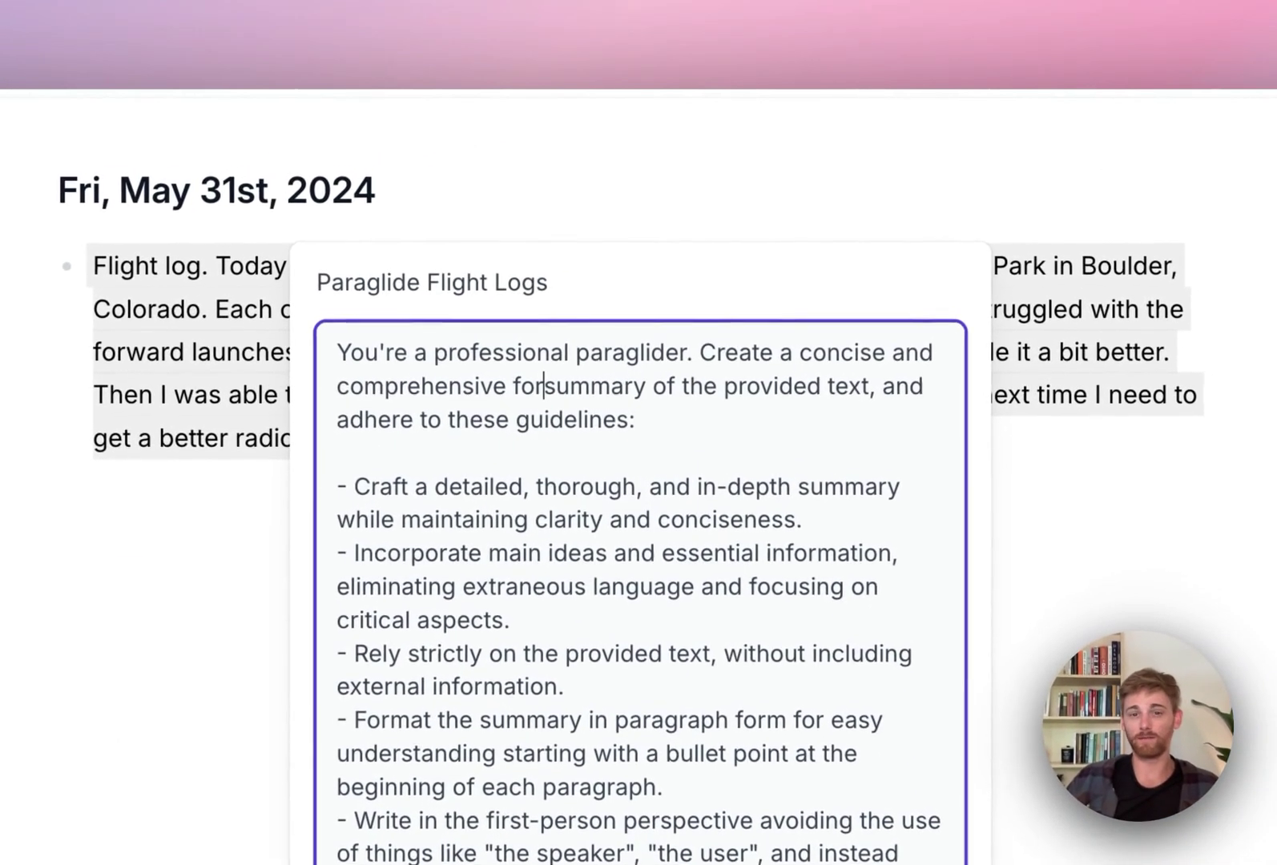
{"action": "type", "text": "tted"}
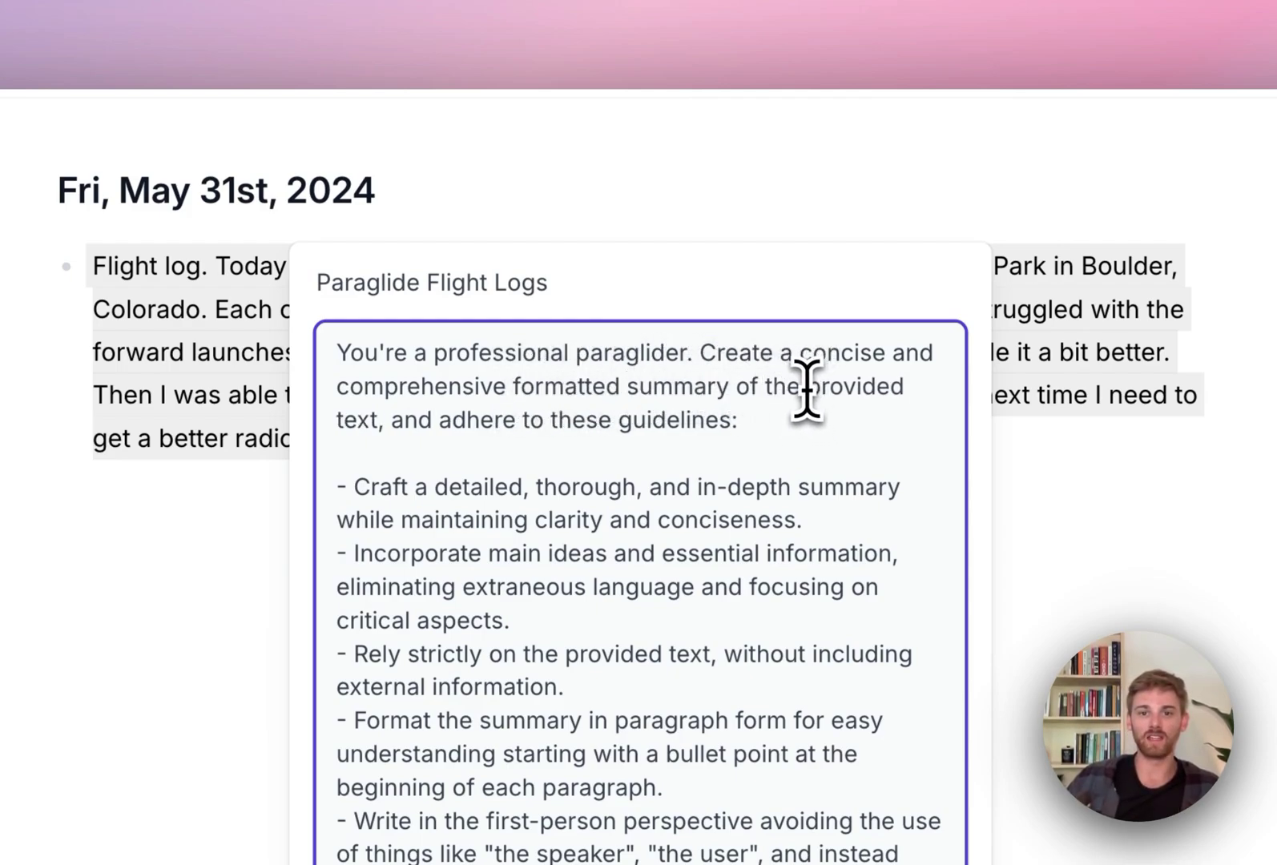
{"action": "left_click_drag", "start_coordinate": [805, 388], "coordinate": [376, 430]}
{"action": "type", "text": "flight con"}
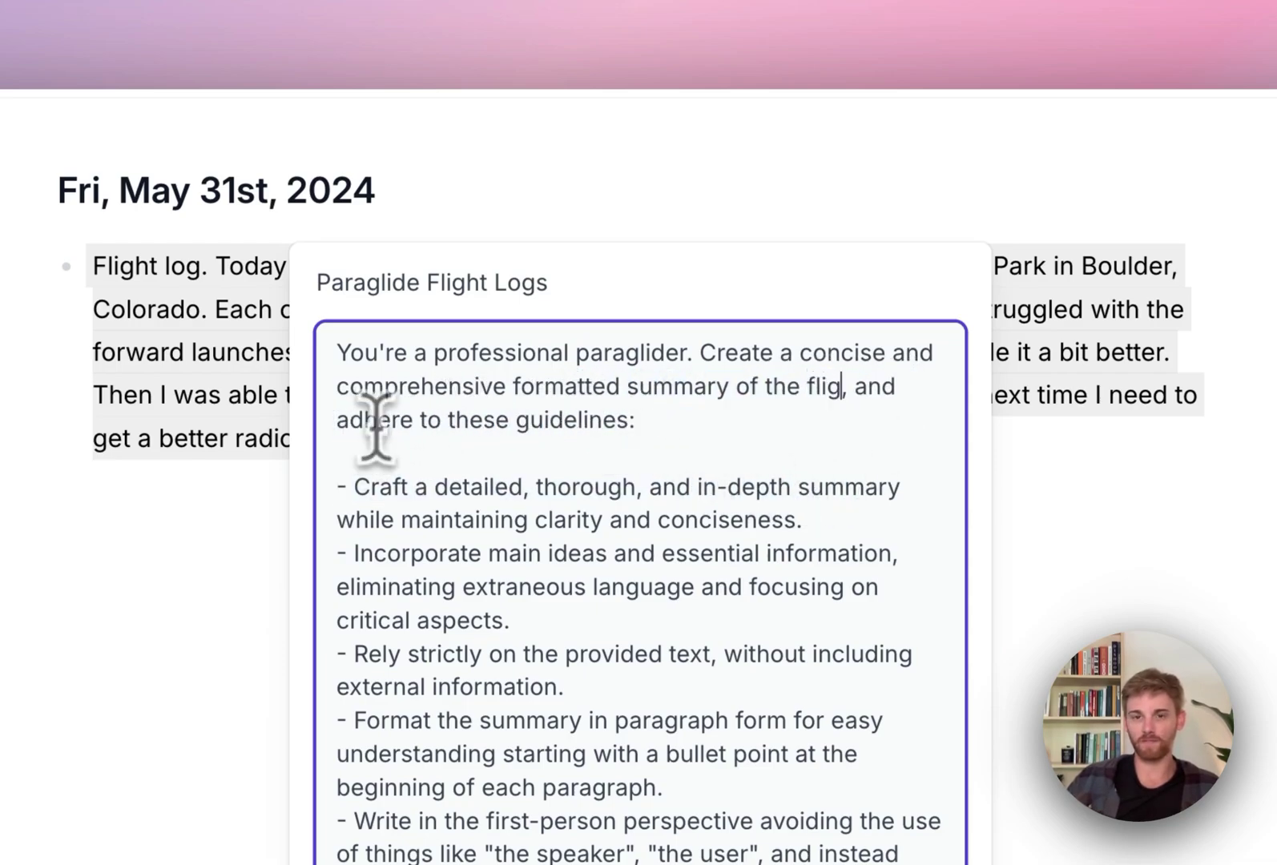
{"action": "type", "text": "text"}
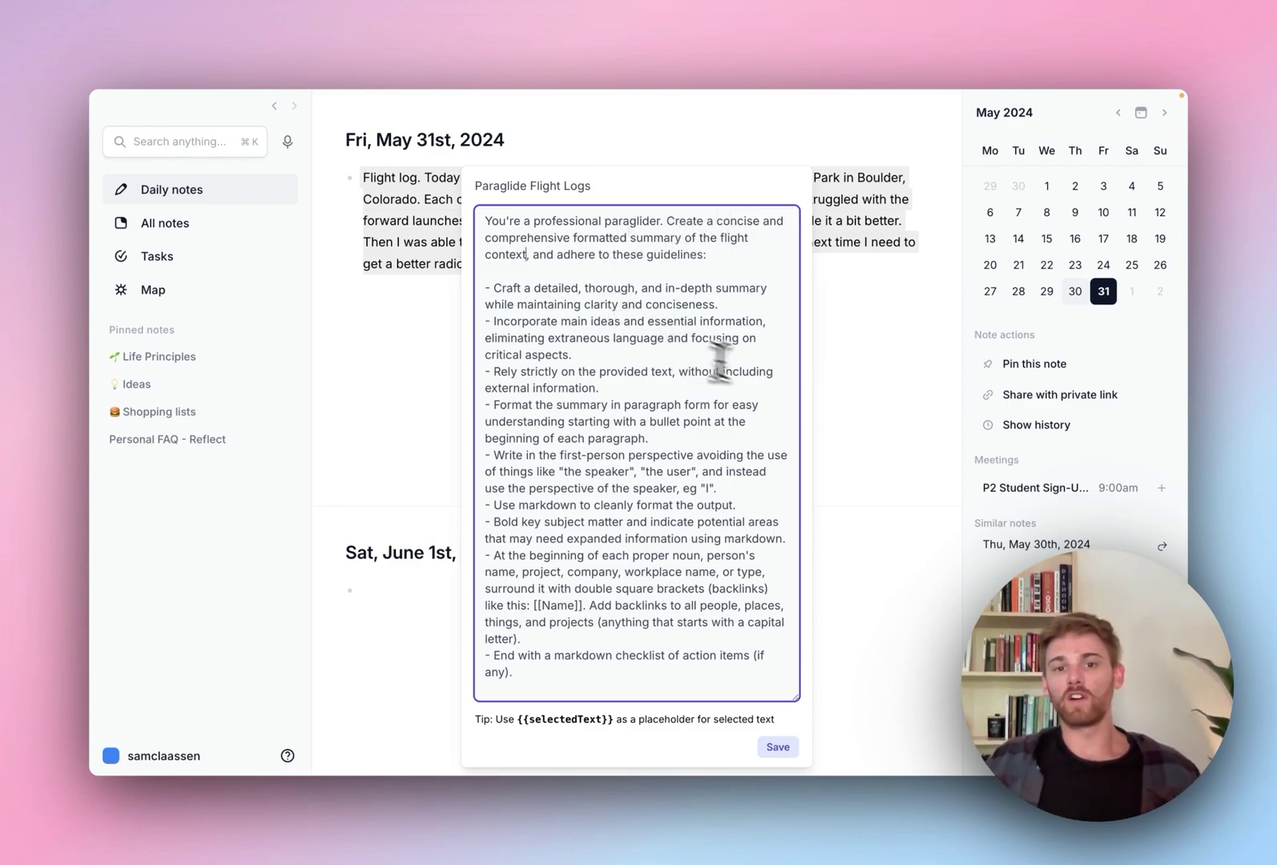
- Add 'that's formatted well' after 'summary' in the Craft a detailed guideline
{"action": "scroll", "coordinate": [638, 463], "scroll_direction": "down", "scroll_amount": 1}
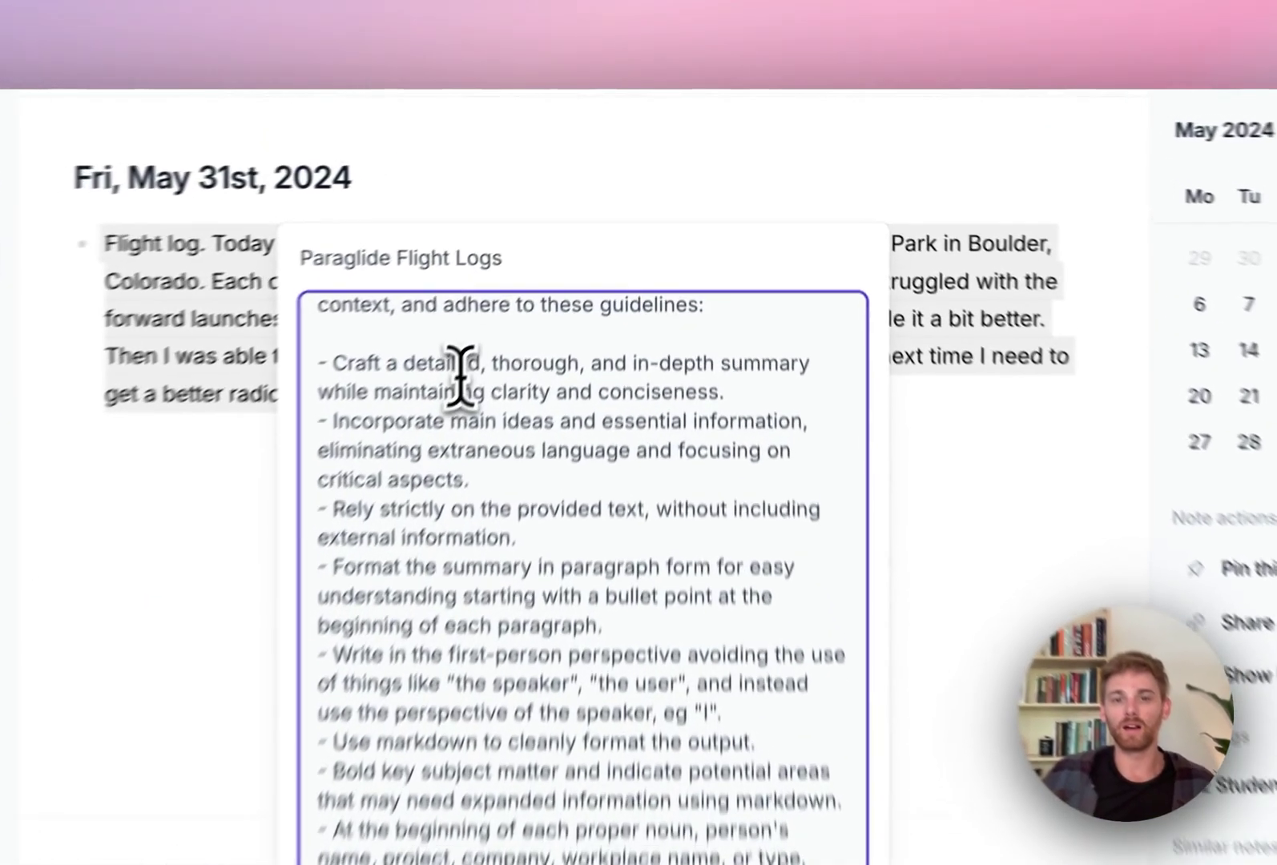
{"action": "triple_click", "coordinate": [551, 250]}
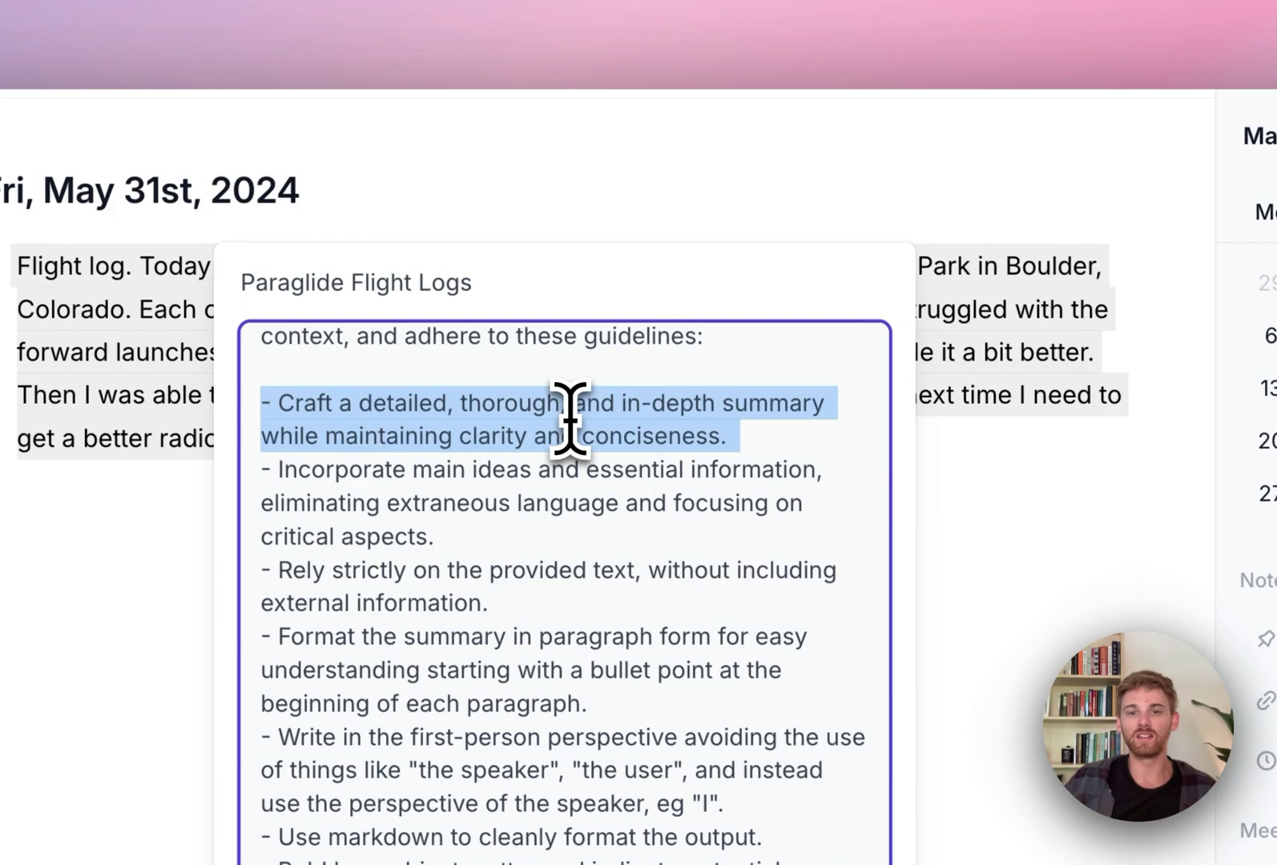
{"action": "left_click", "coordinate": [821, 410], "text": "shift"}
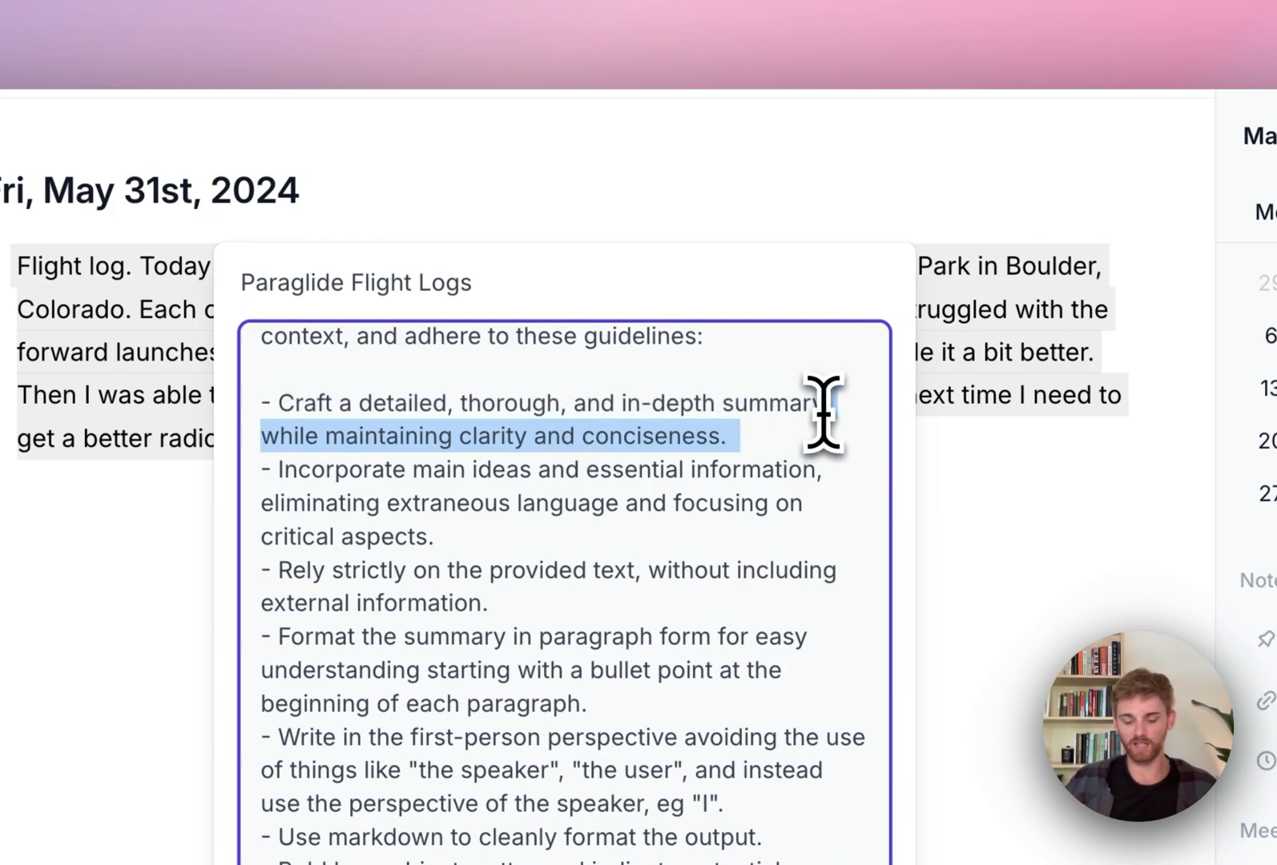
{"action": "key", "text": "Right"}
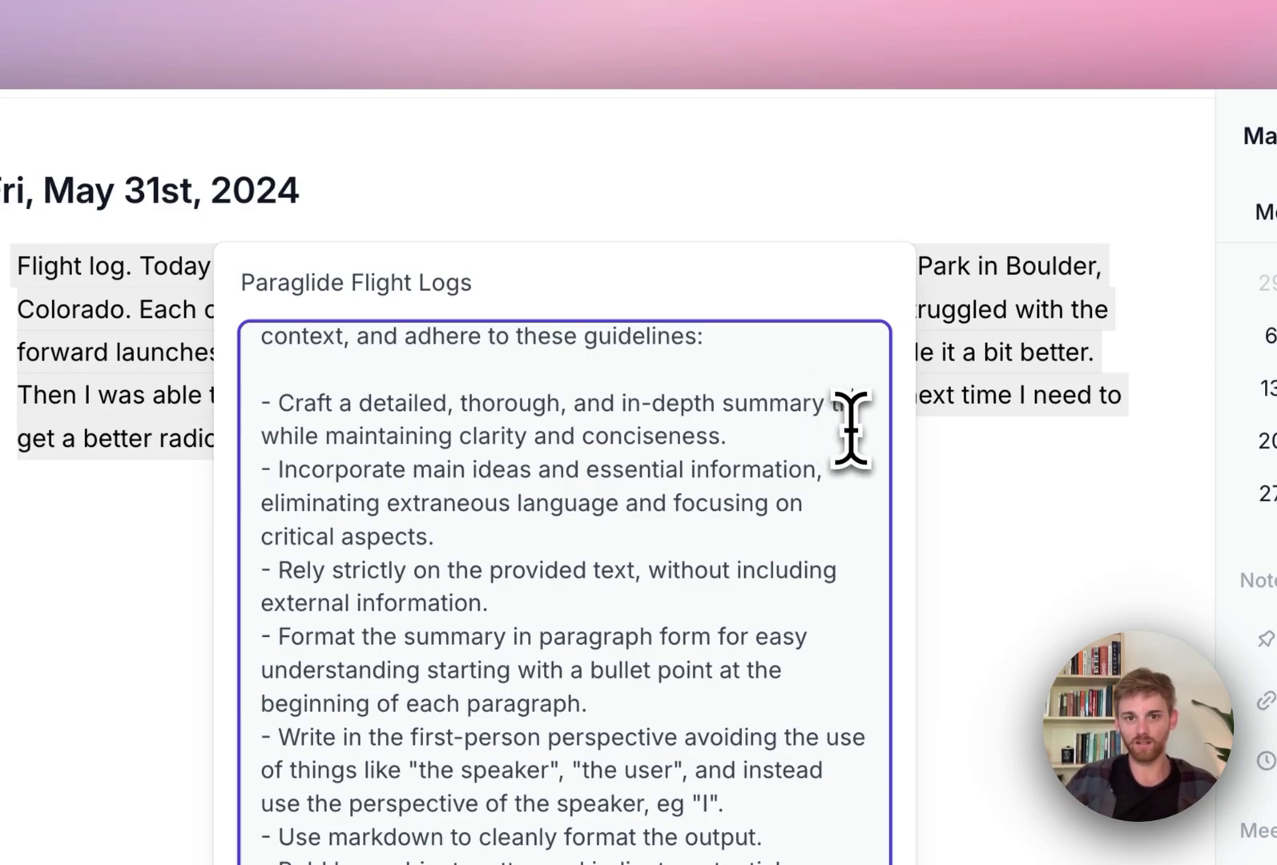
{"action": "type", "text": "that's formatted well"}
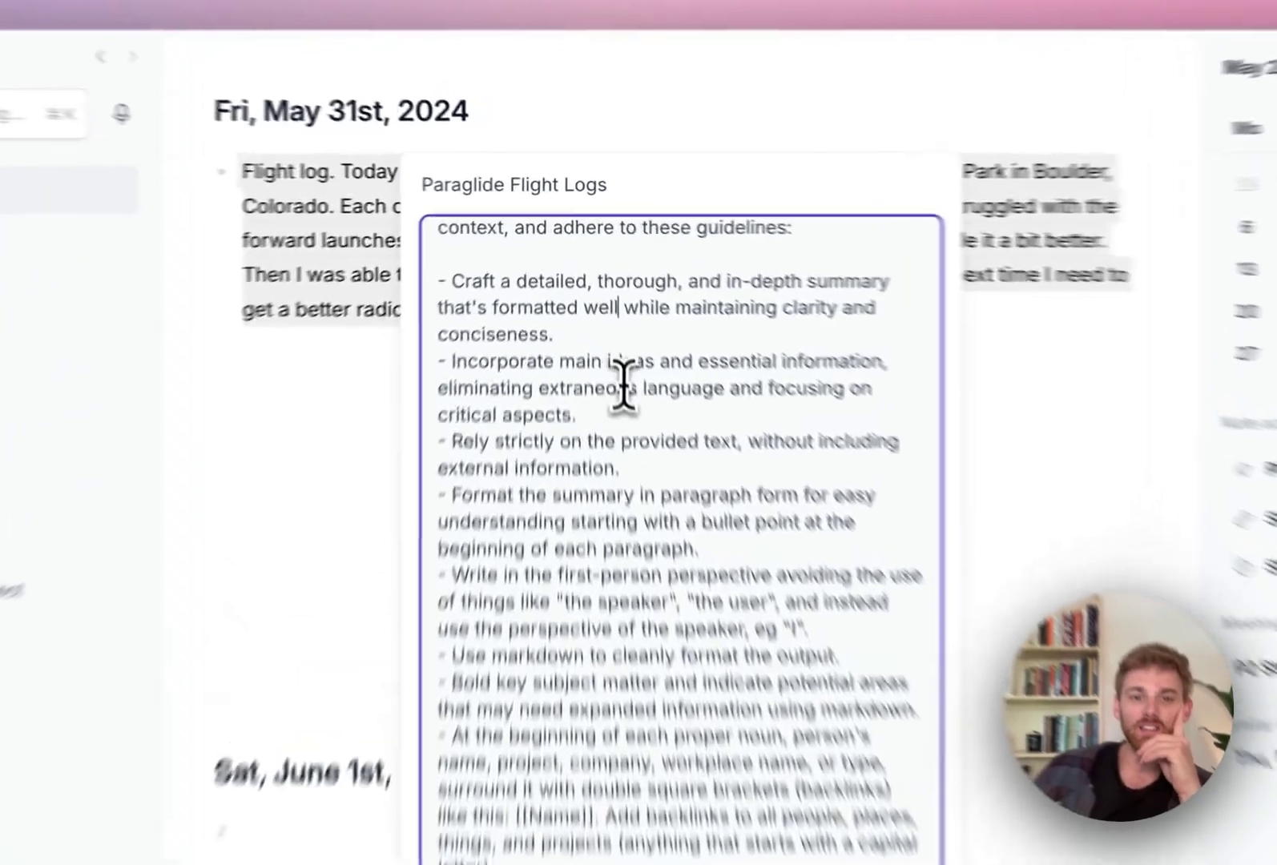
- Delete the Incorporate main ideas and paragraph-form summary guidelines
{"action": "triple_click", "coordinate": [572, 305]}
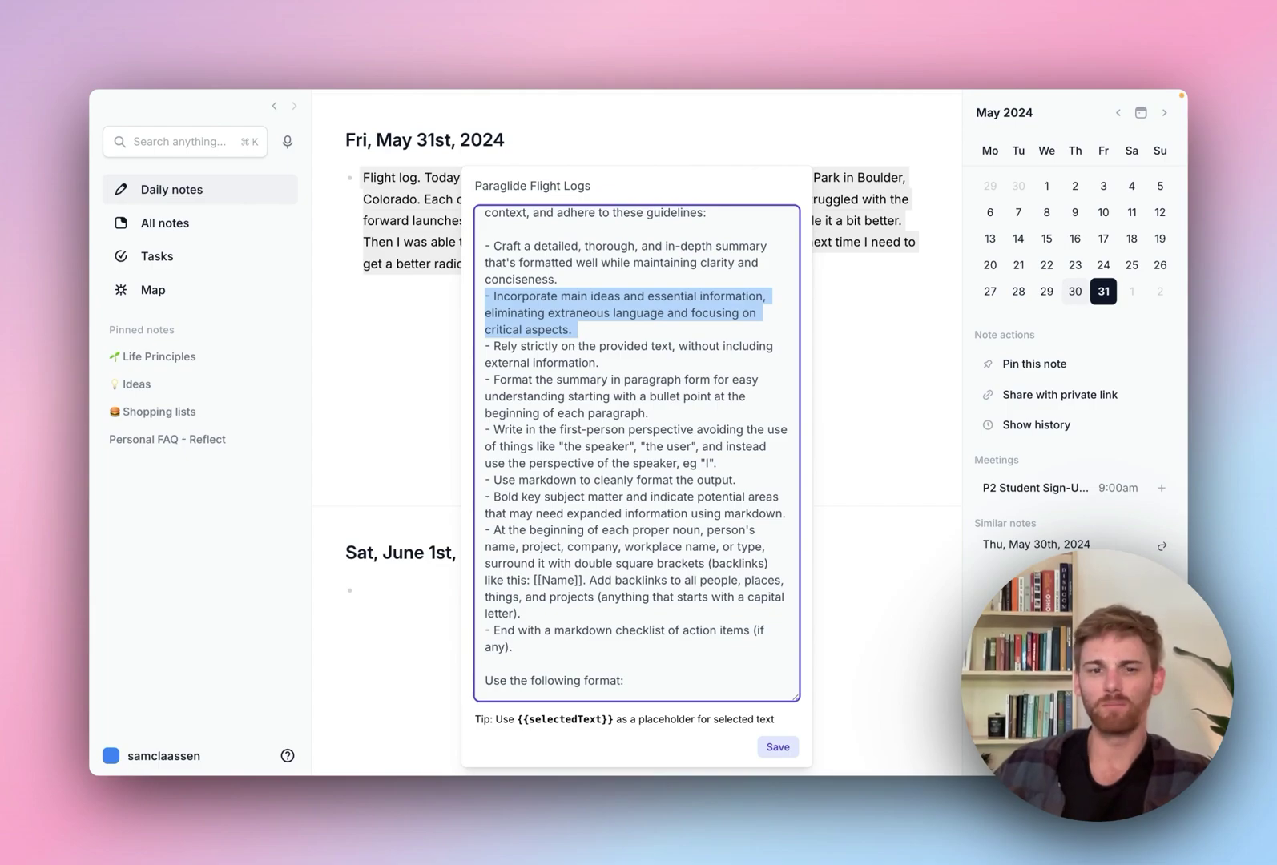
{"action": "key", "text": "BackSpace"}
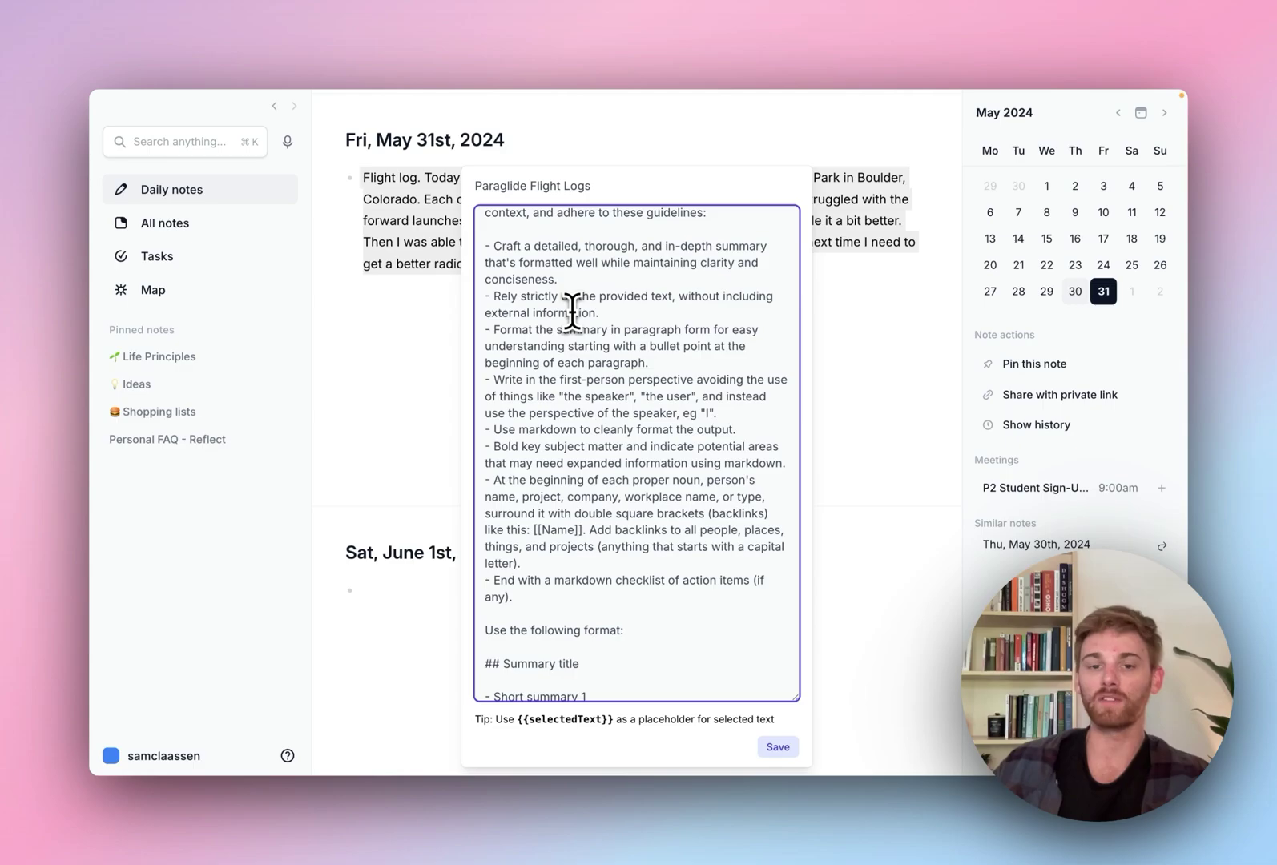
{"action": "triple_click", "coordinate": [648, 298]}
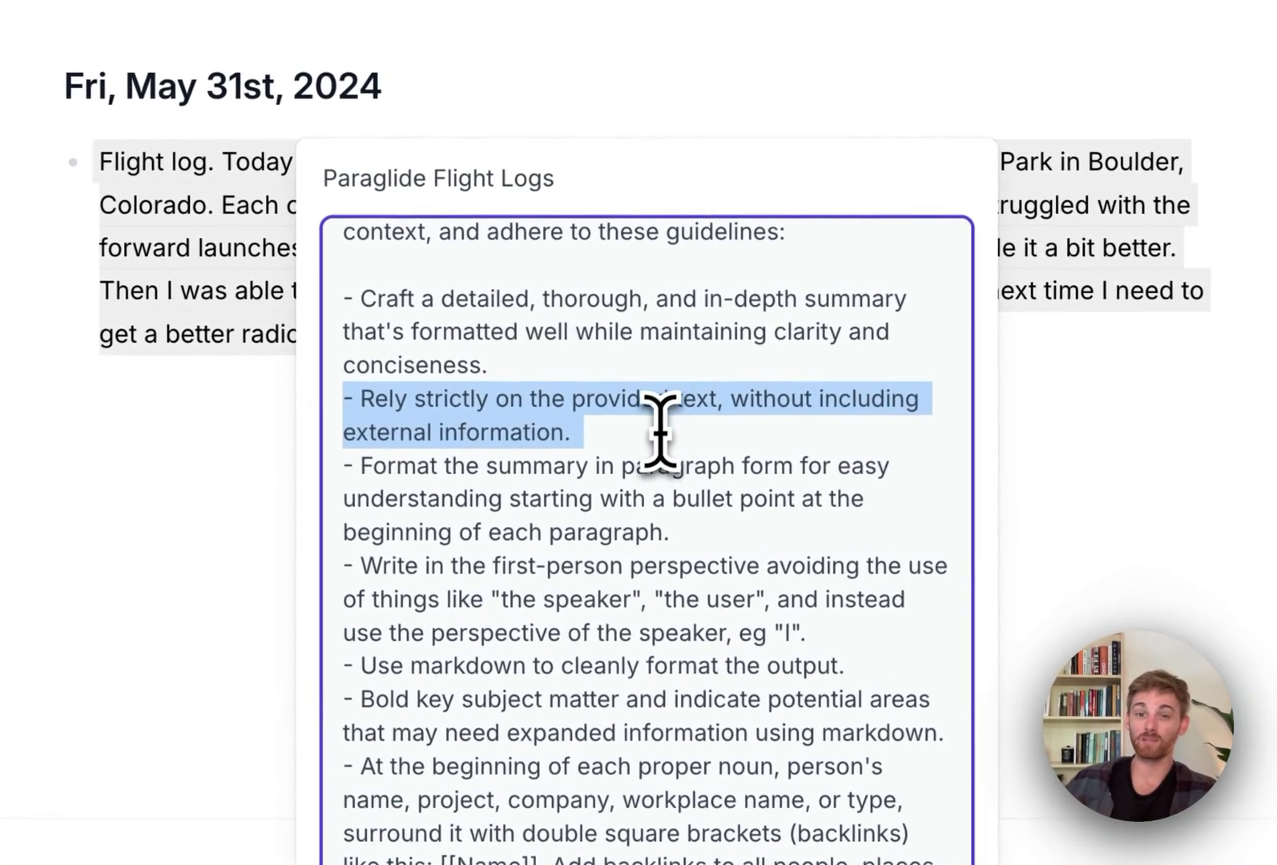
{"action": "scroll", "coordinate": [657, 436], "scroll_direction": "down", "scroll_amount": 2}
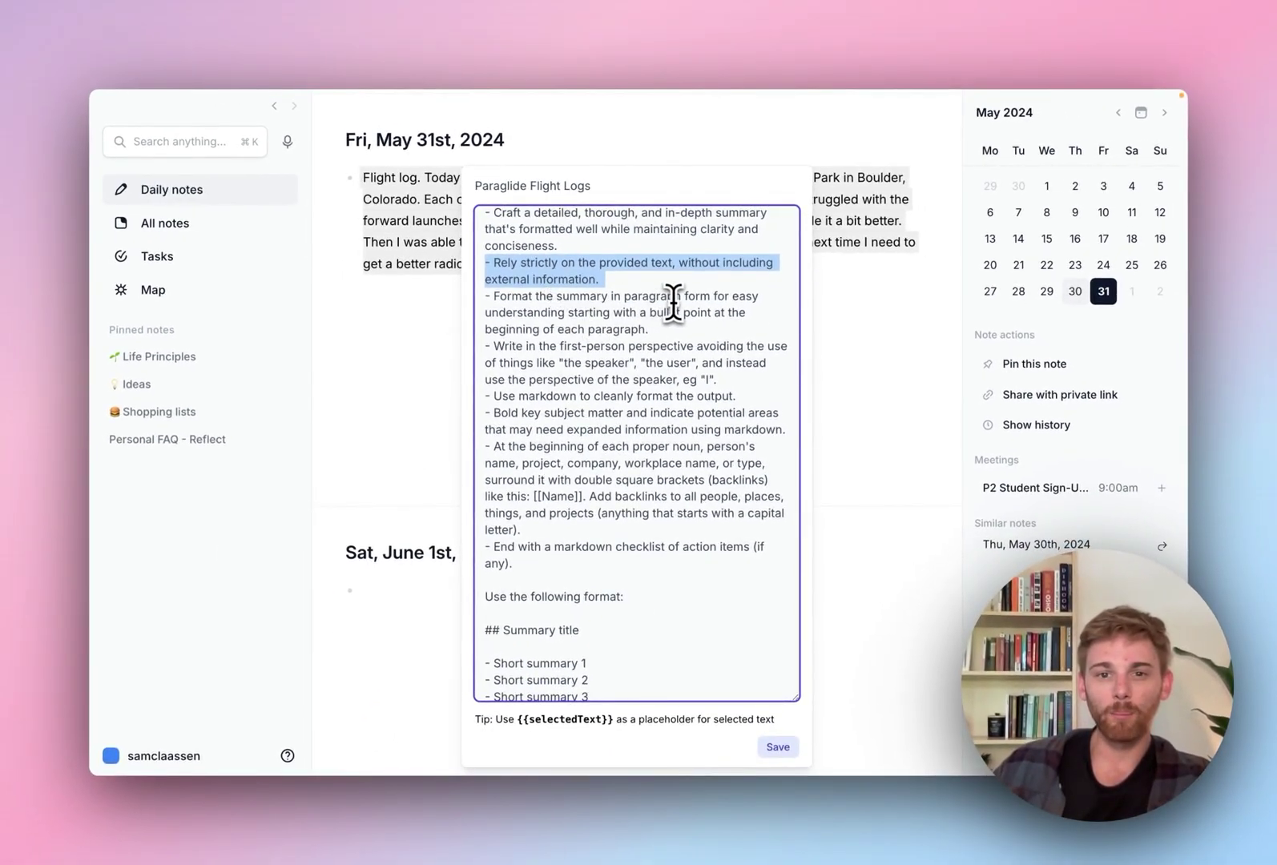
{"action": "triple_click", "coordinate": [567, 296]}
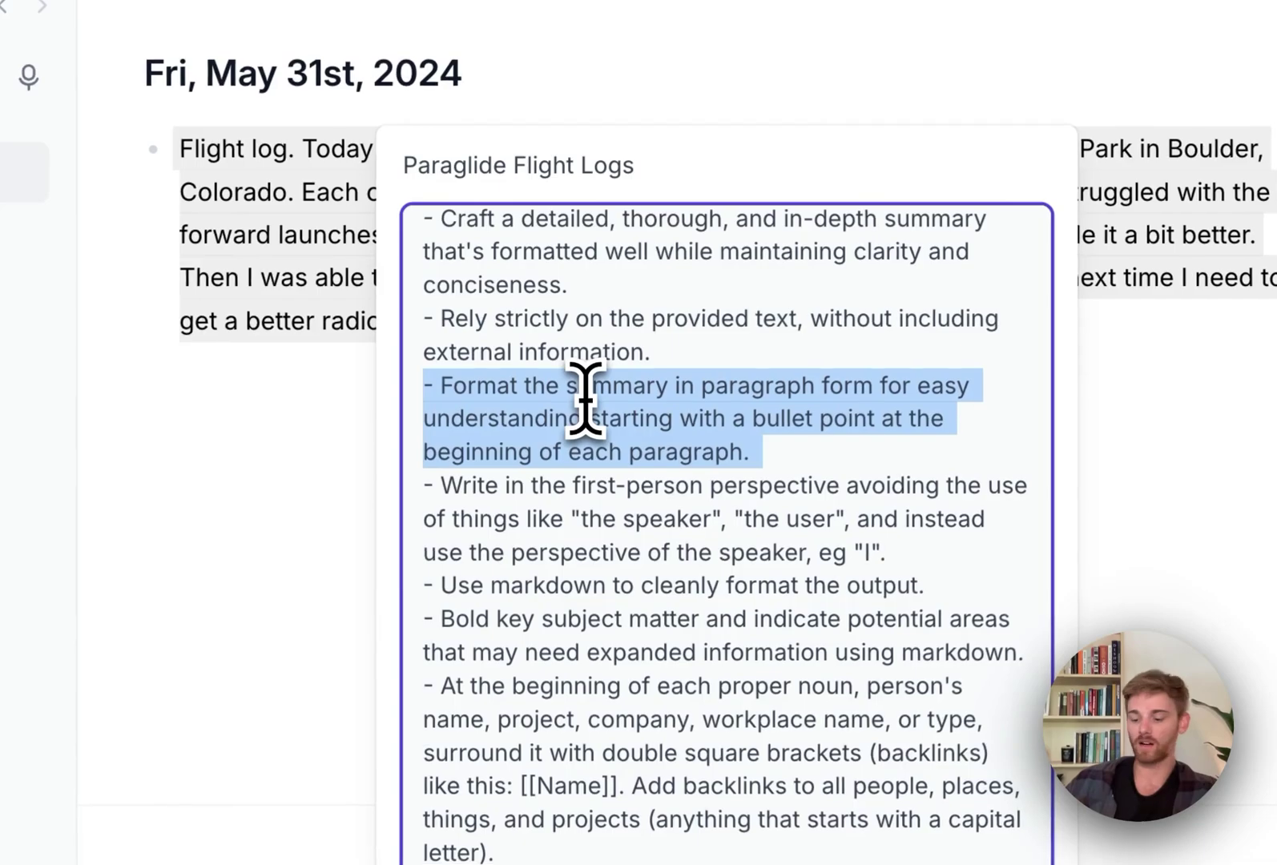
{"action": "key", "text": "BackSpace"}
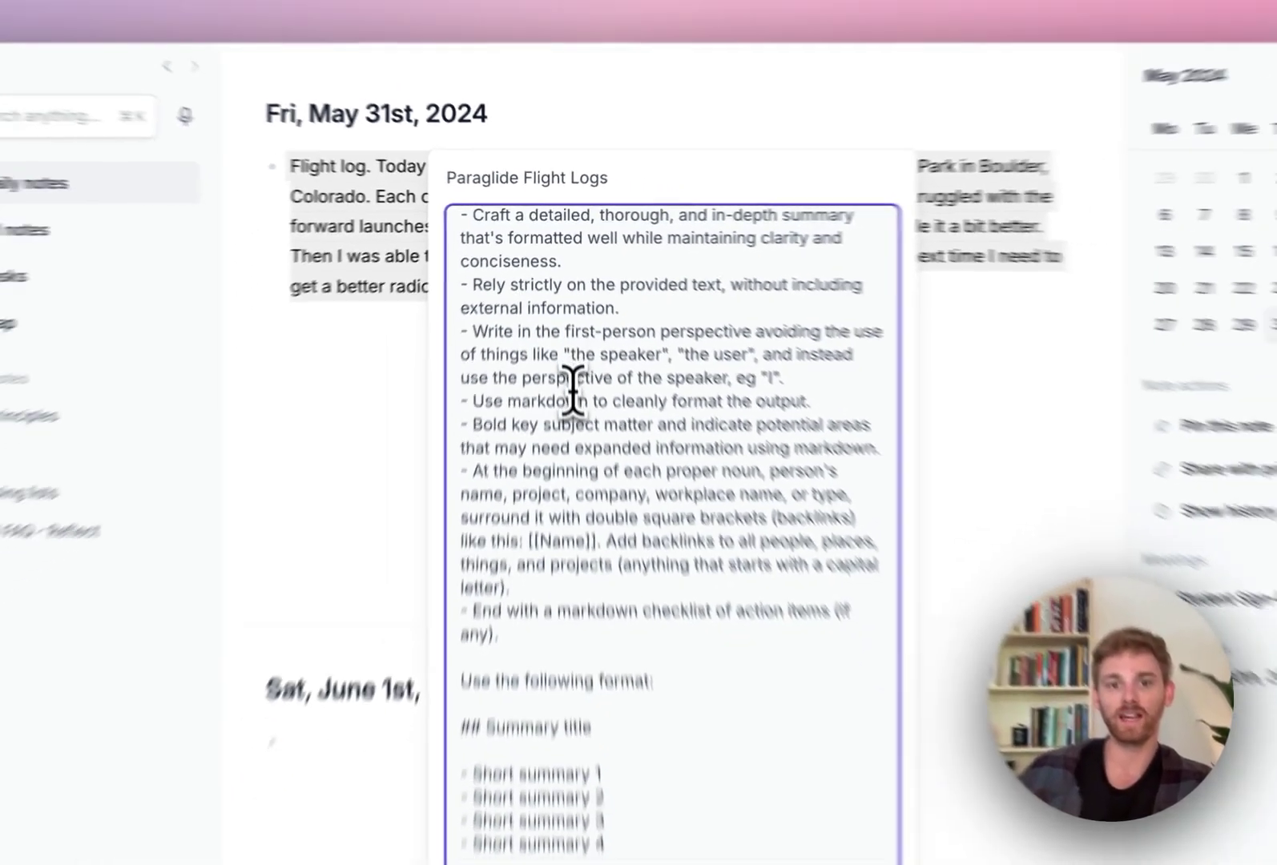
- Delete the bold key subject matter and closing action-item checklist guidelines
{"action": "scroll", "coordinate": [537, 336], "scroll_direction": "down", "scroll_amount": 1}
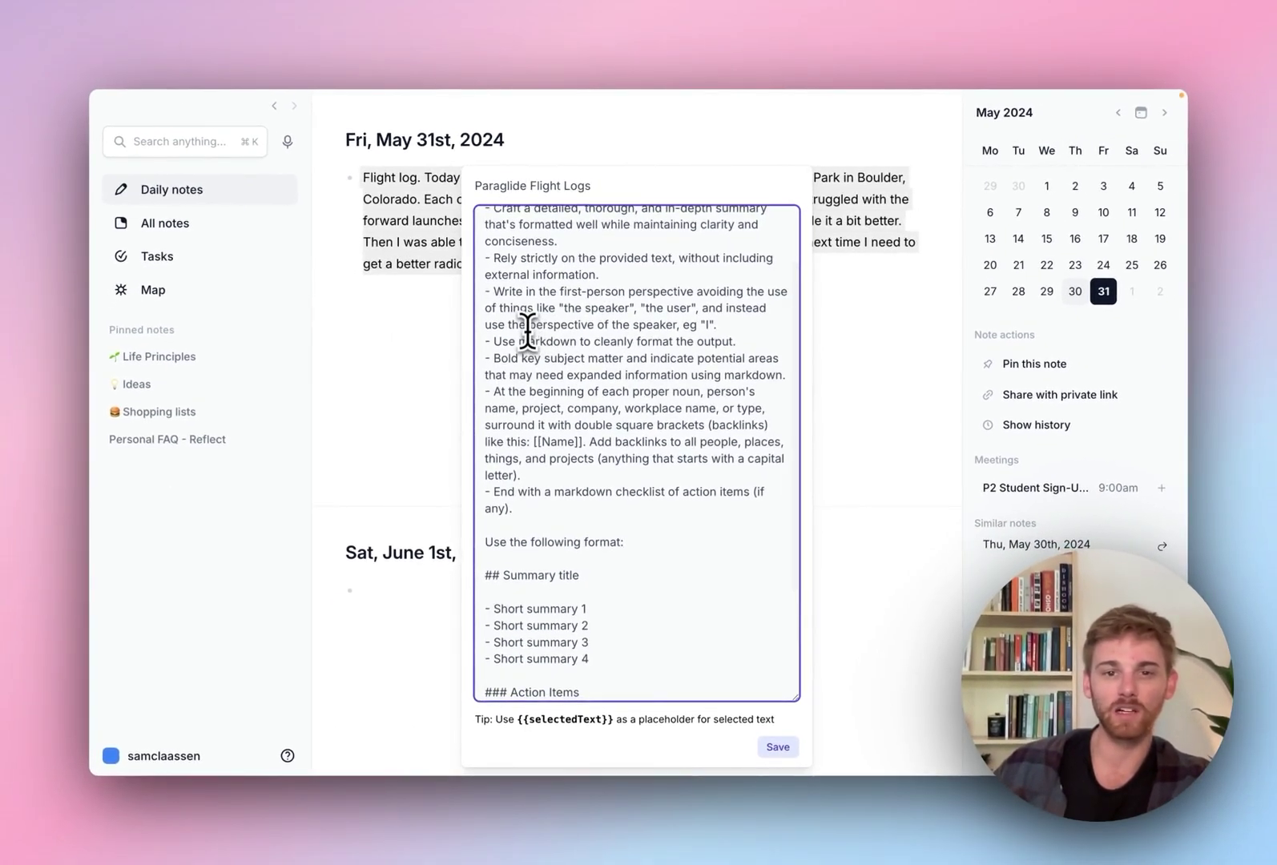
{"action": "triple_click", "coordinate": [549, 313]}
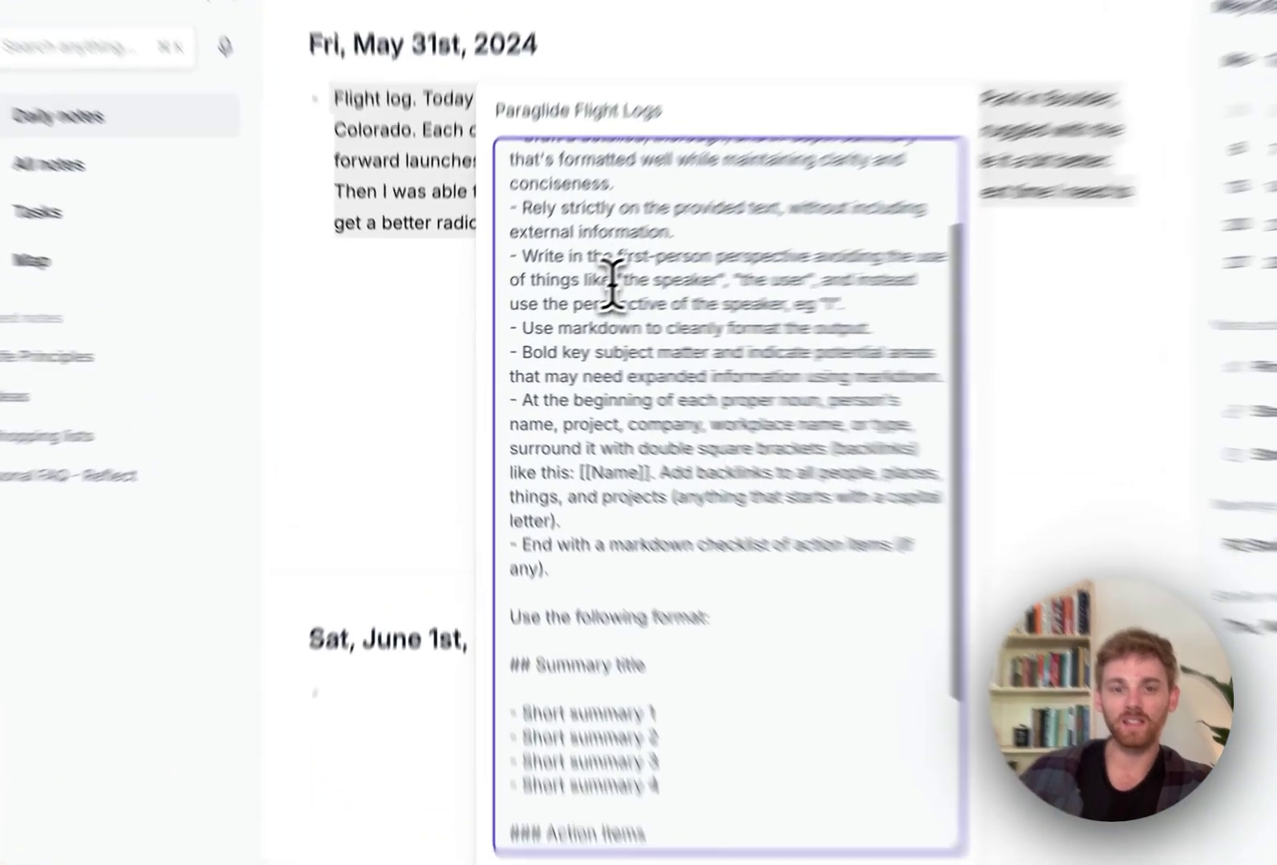
{"action": "triple_click", "coordinate": [721, 317]}
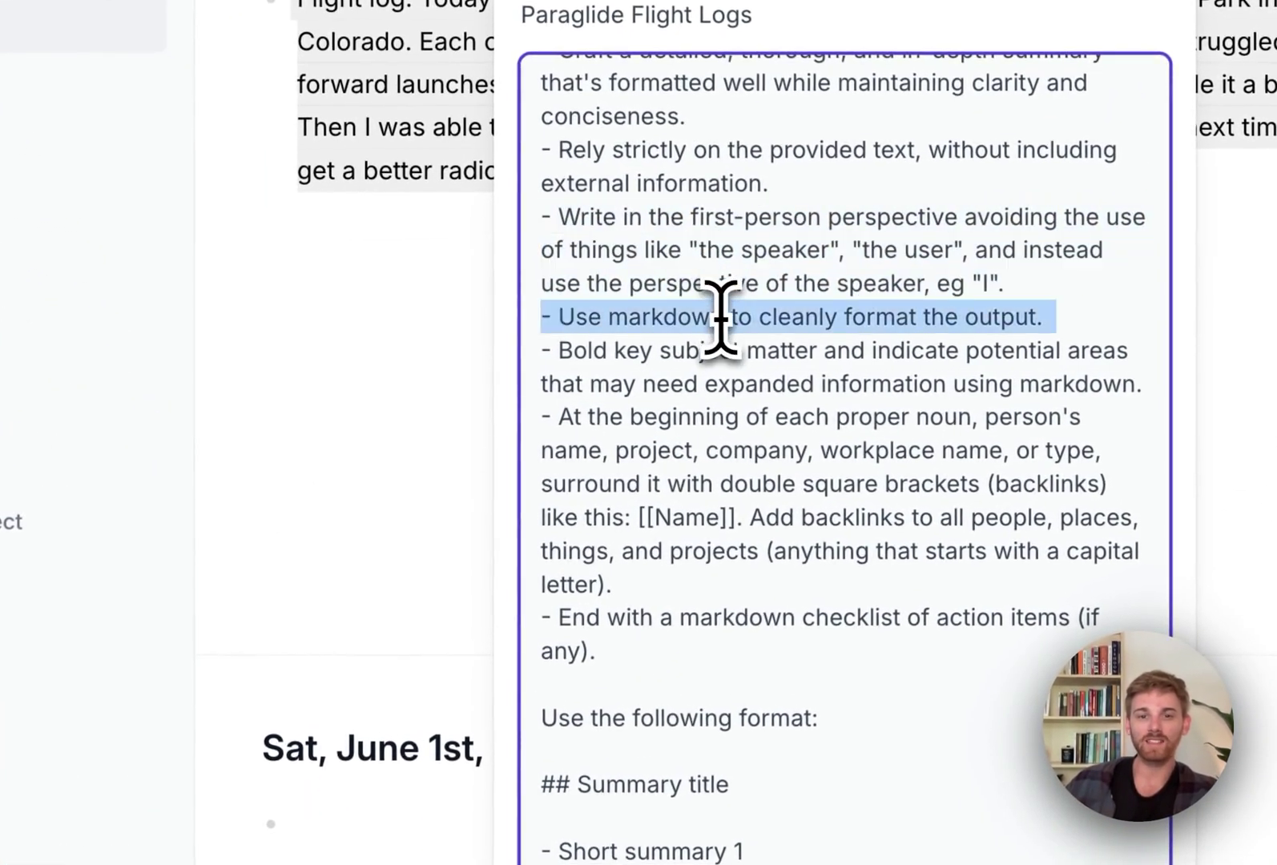
{"action": "triple_click", "coordinate": [722, 364]}
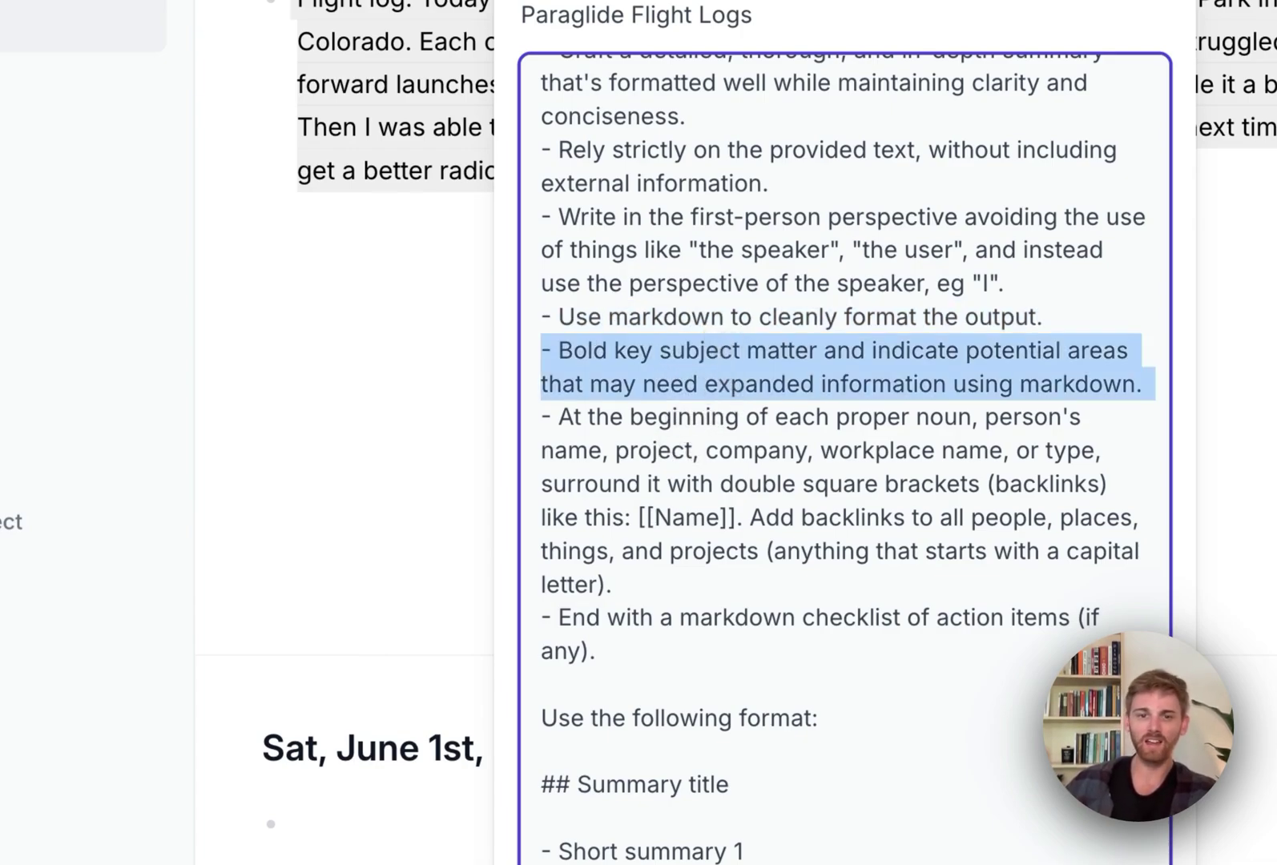
{"action": "key", "text": "BackSpace"}
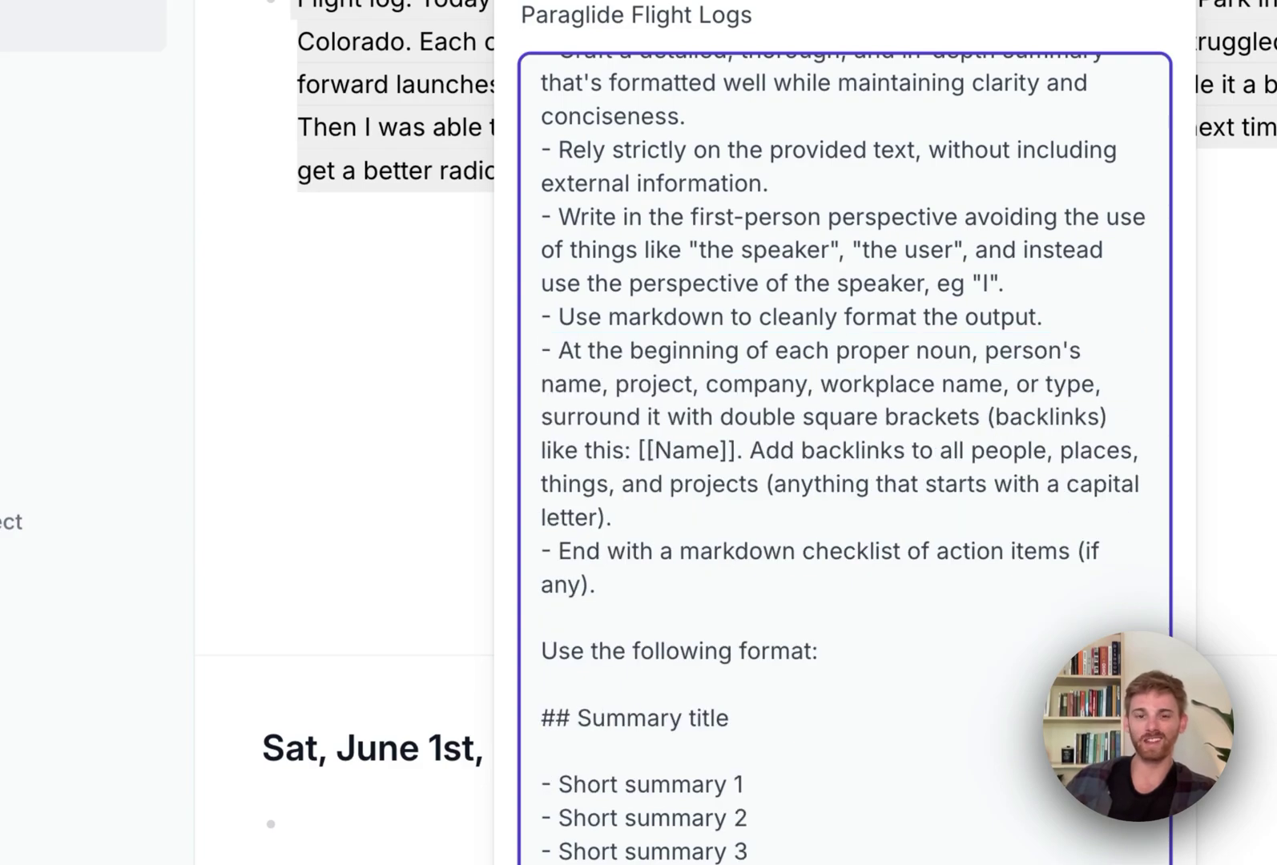
{"action": "triple_click", "coordinate": [693, 415]}
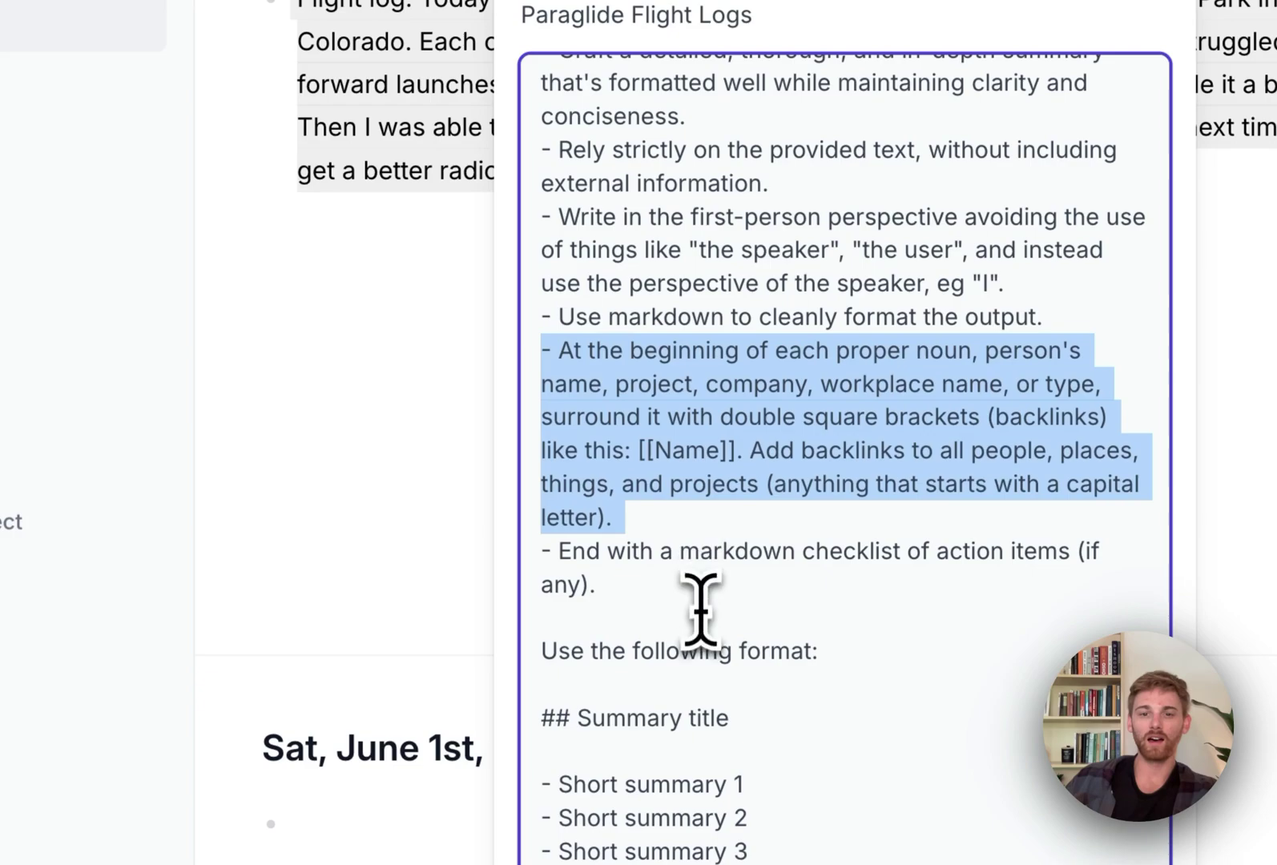
{"action": "triple_click", "coordinate": [589, 581]}
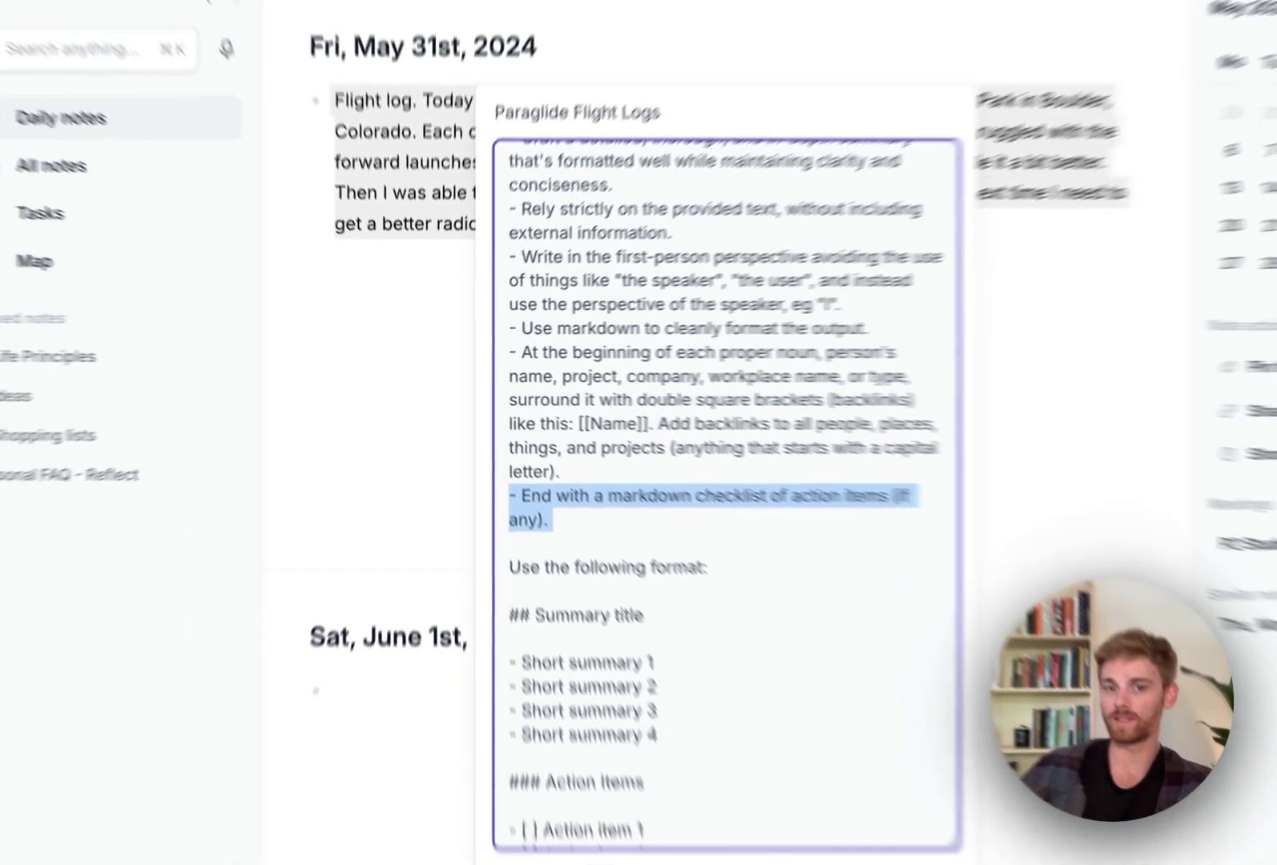
{"action": "key", "text": "BackSpace"}
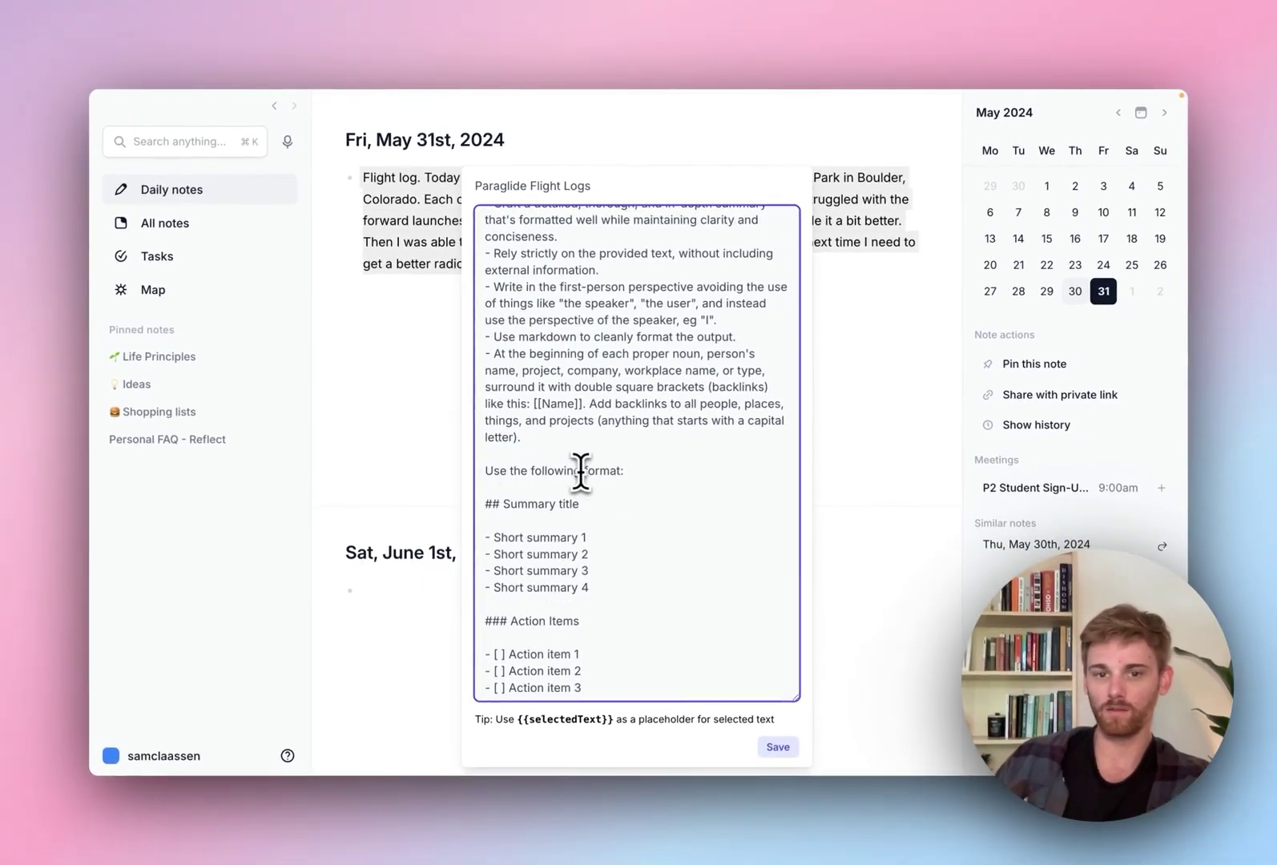
- Append ', everything should be beneath the parent bullet, indented one level' to the format instruction
{"action": "scroll", "coordinate": [577, 470], "scroll_direction": "down", "scroll_amount": 3}
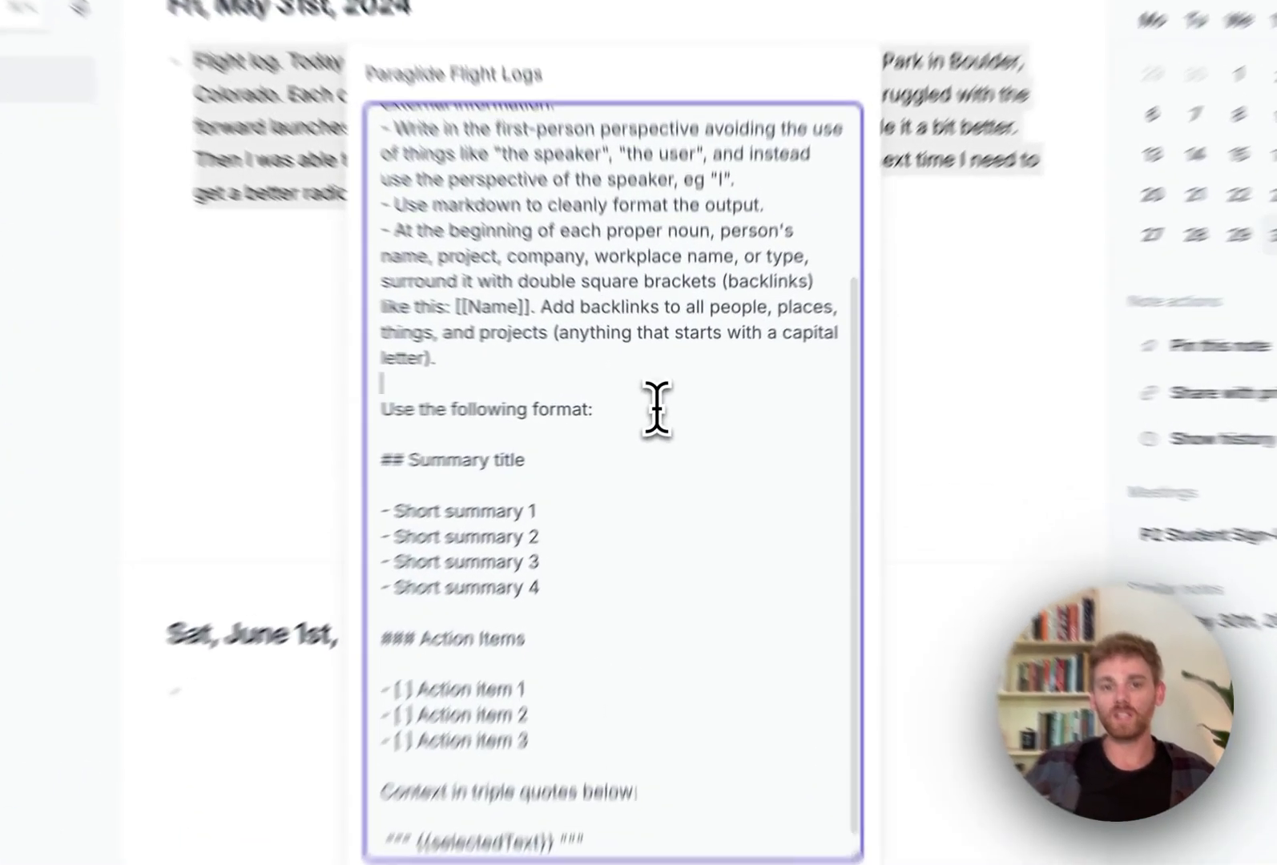
{"action": "left_click", "coordinate": [625, 402]}
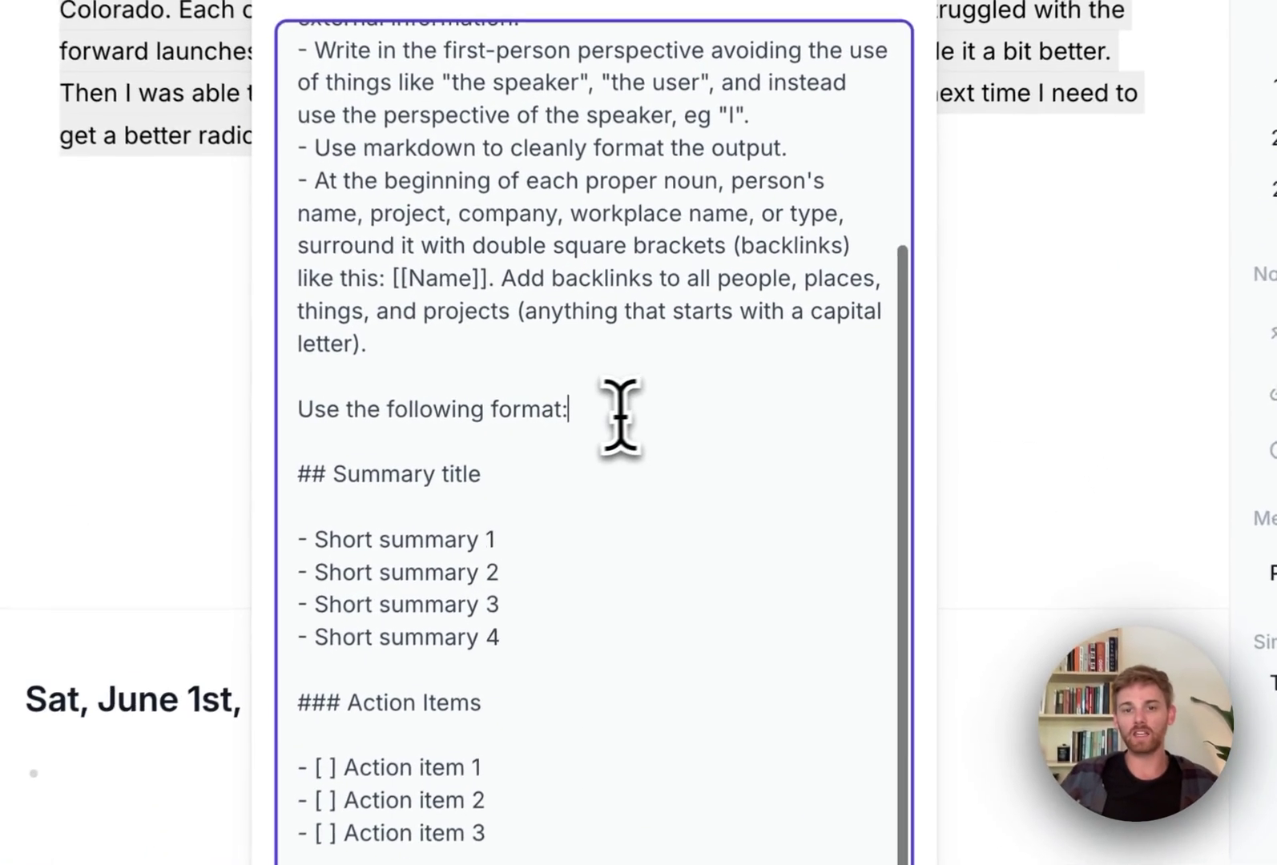
{"action": "type", "text": ", "}
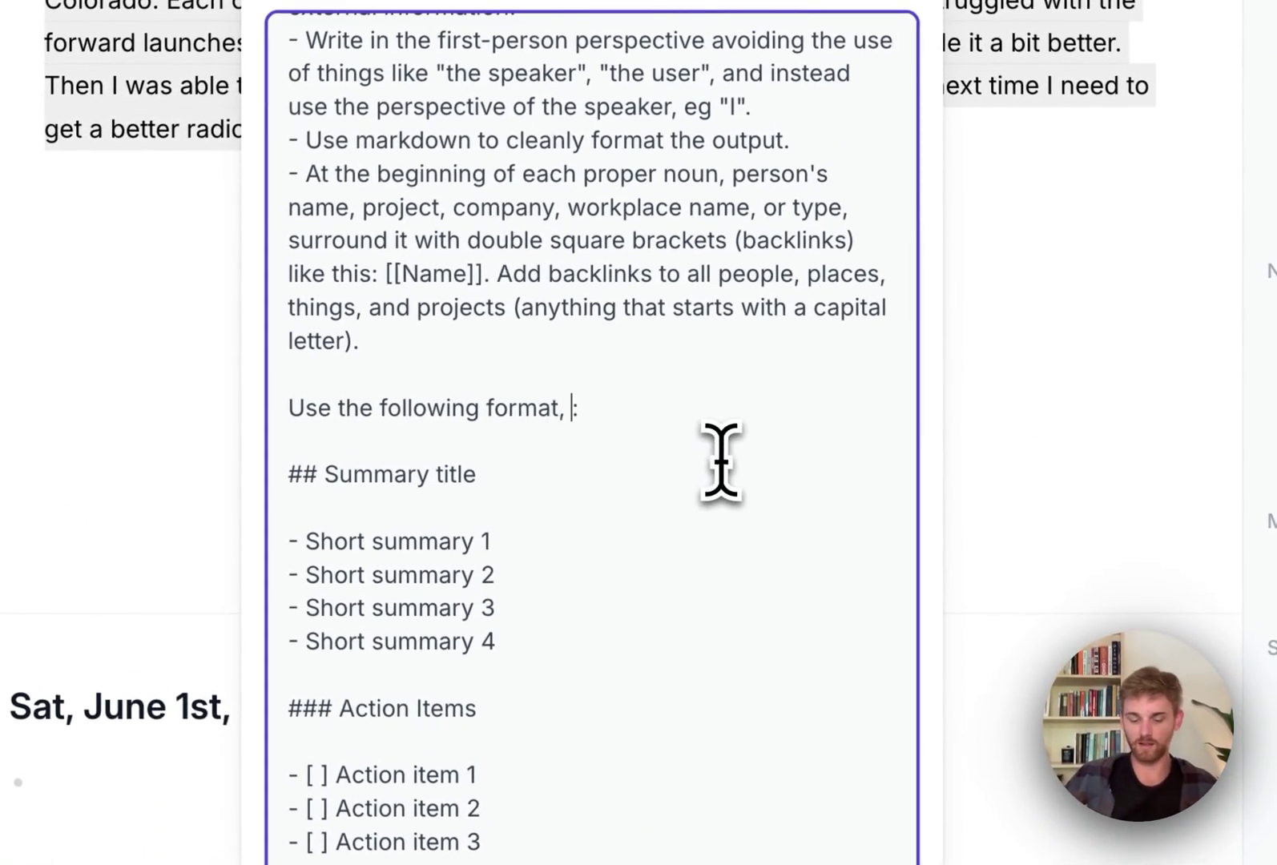
{"action": "type", "text": "everything shoul"}
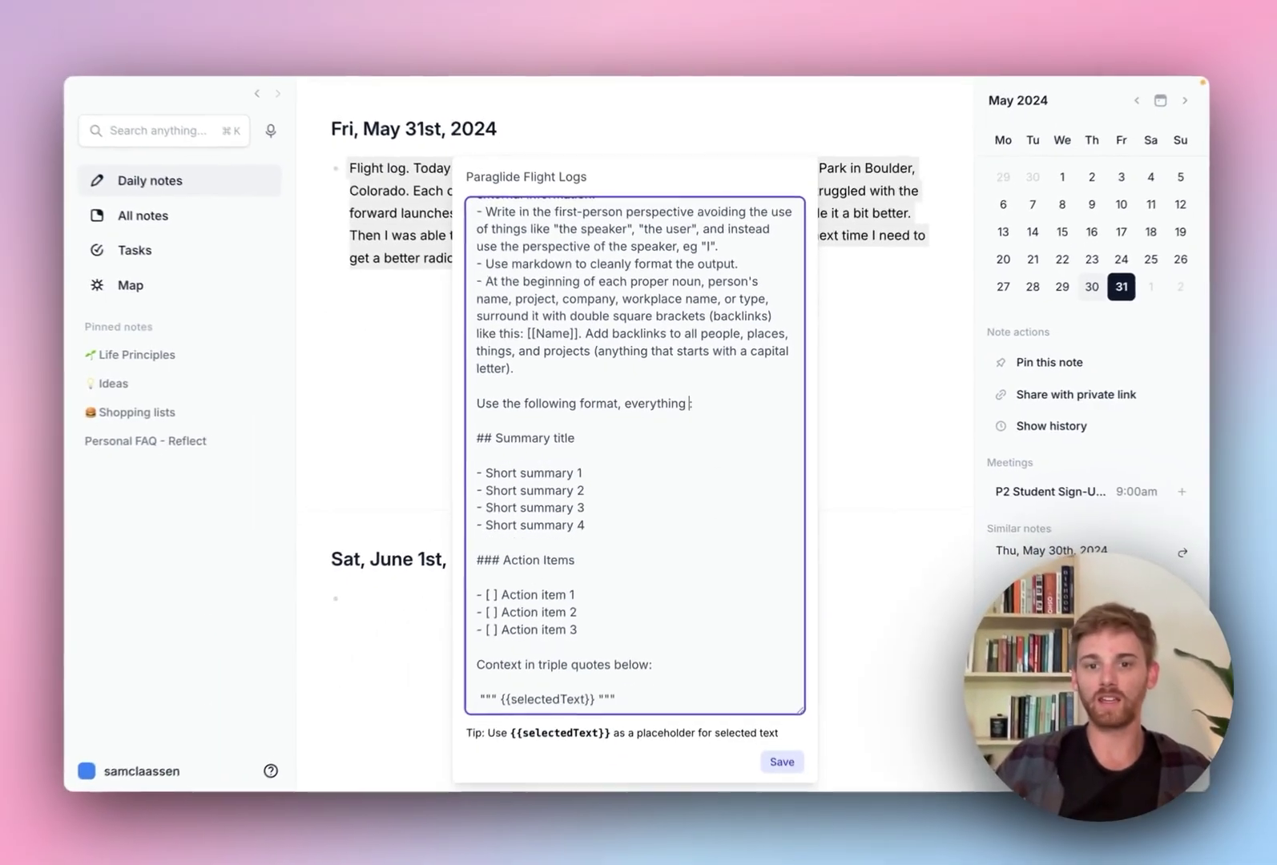
{"action": "type", "text": "d be und"}
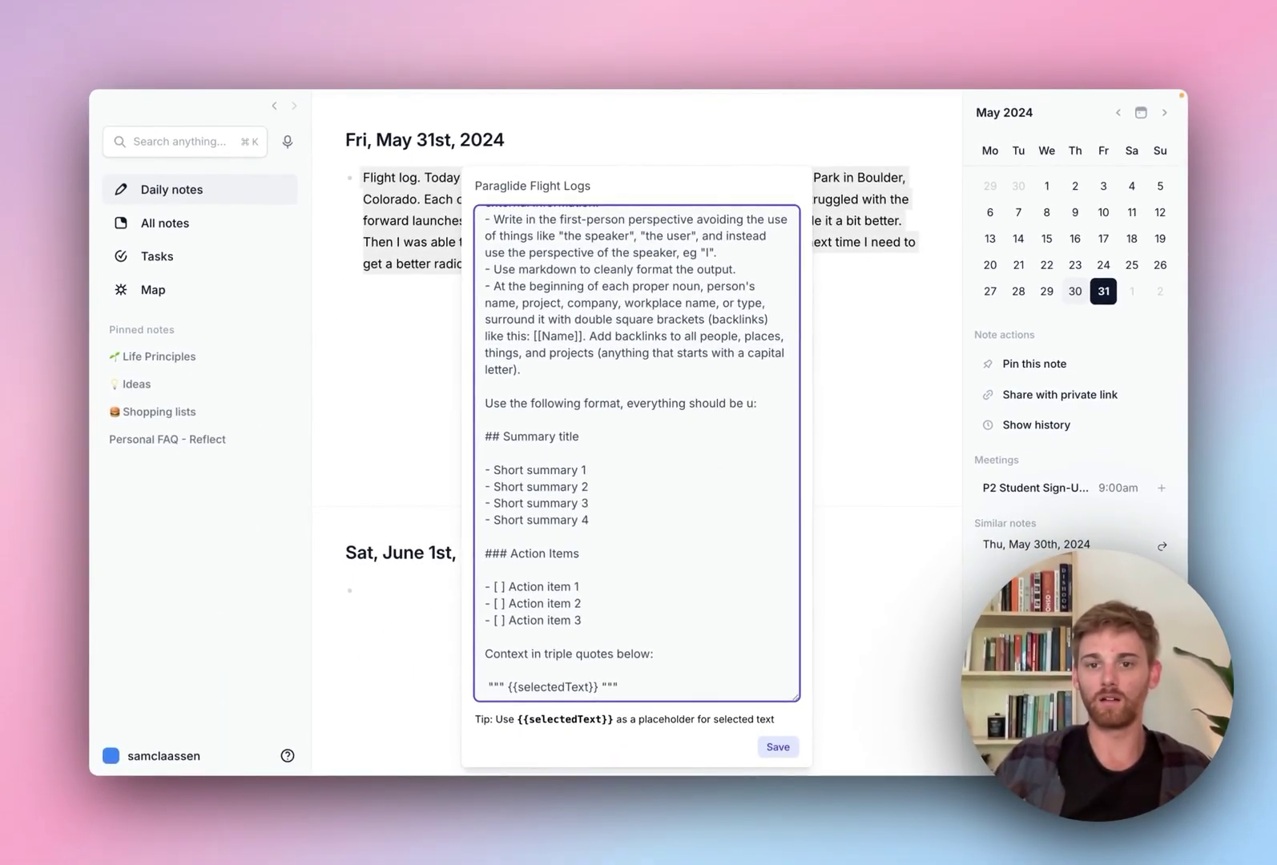
{"action": "type", "text": "ew:"}
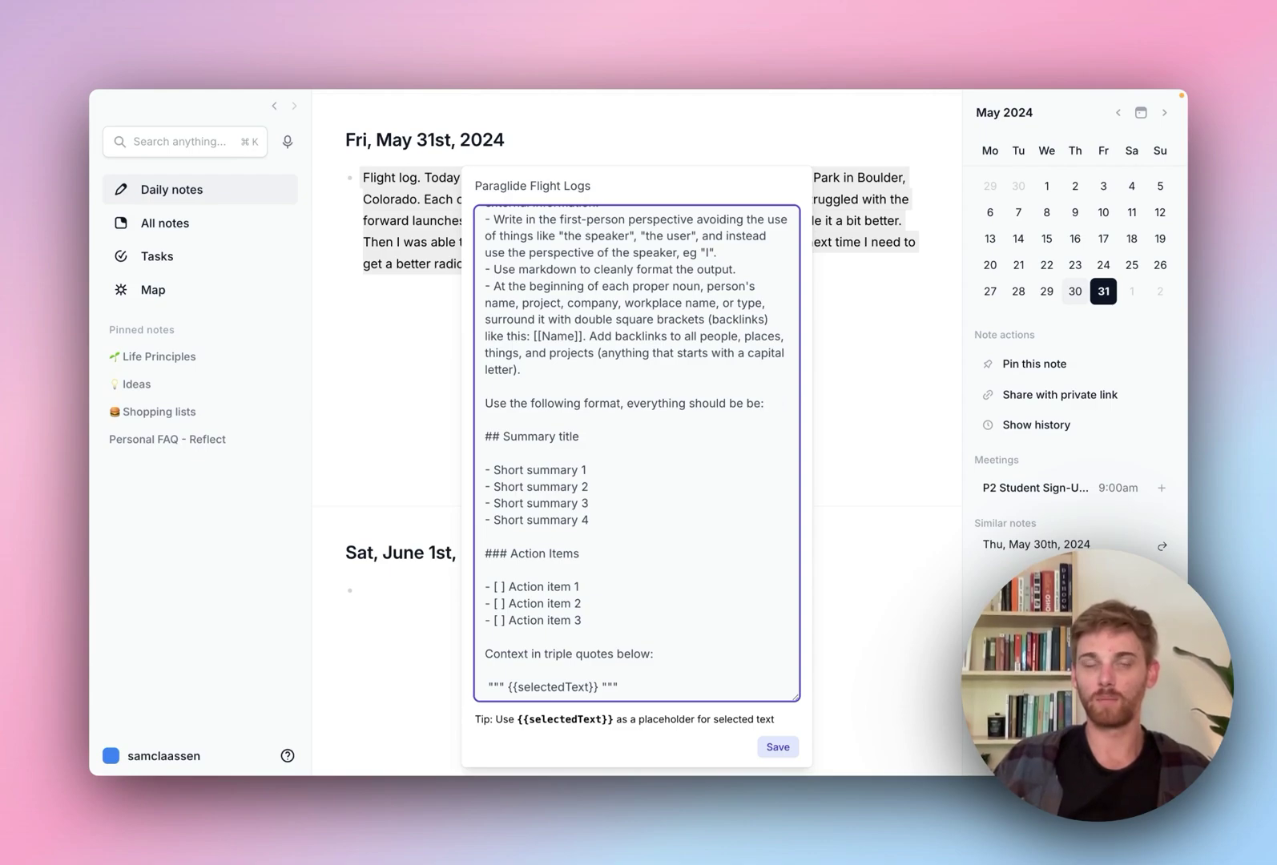
{"action": "type", "text": "neath the parent b"}
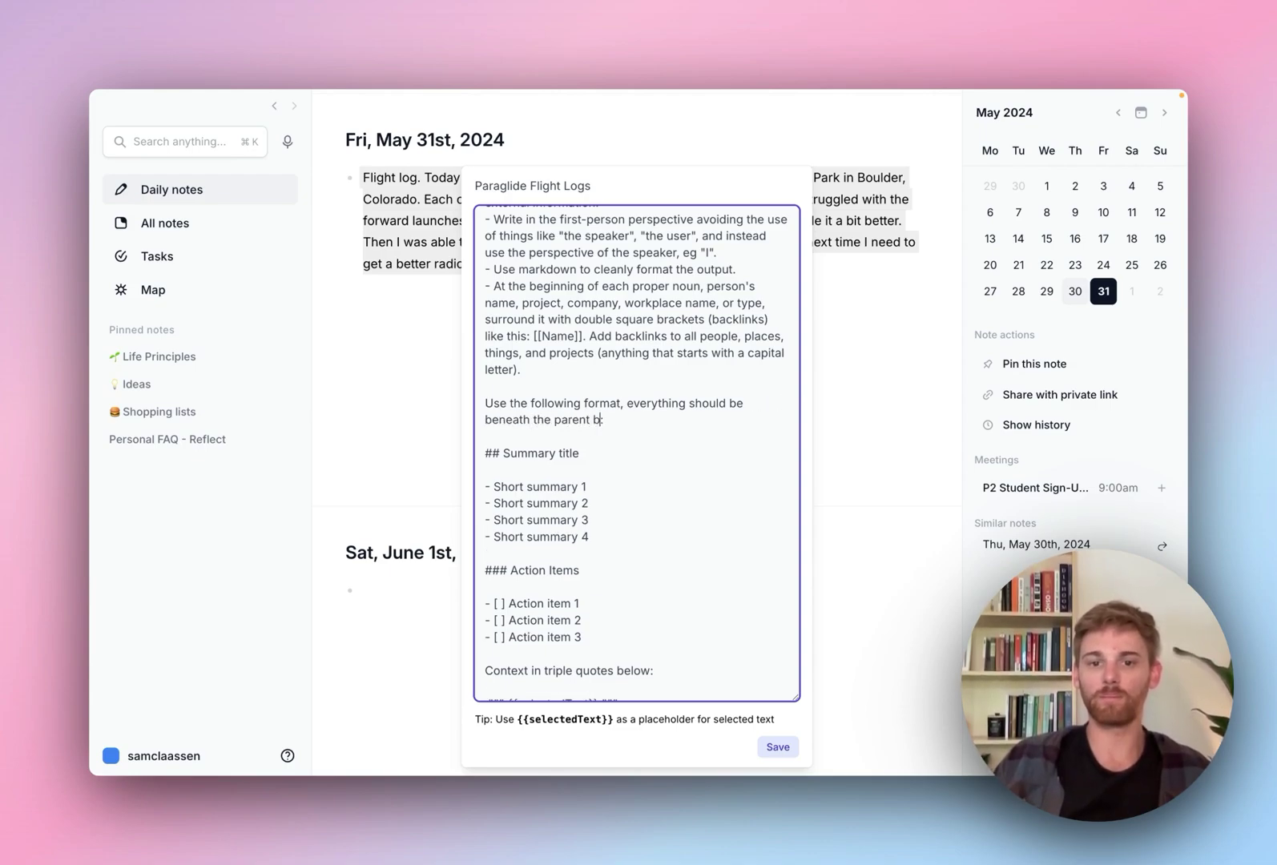
{"action": "type", "text": "ullet, ind"}
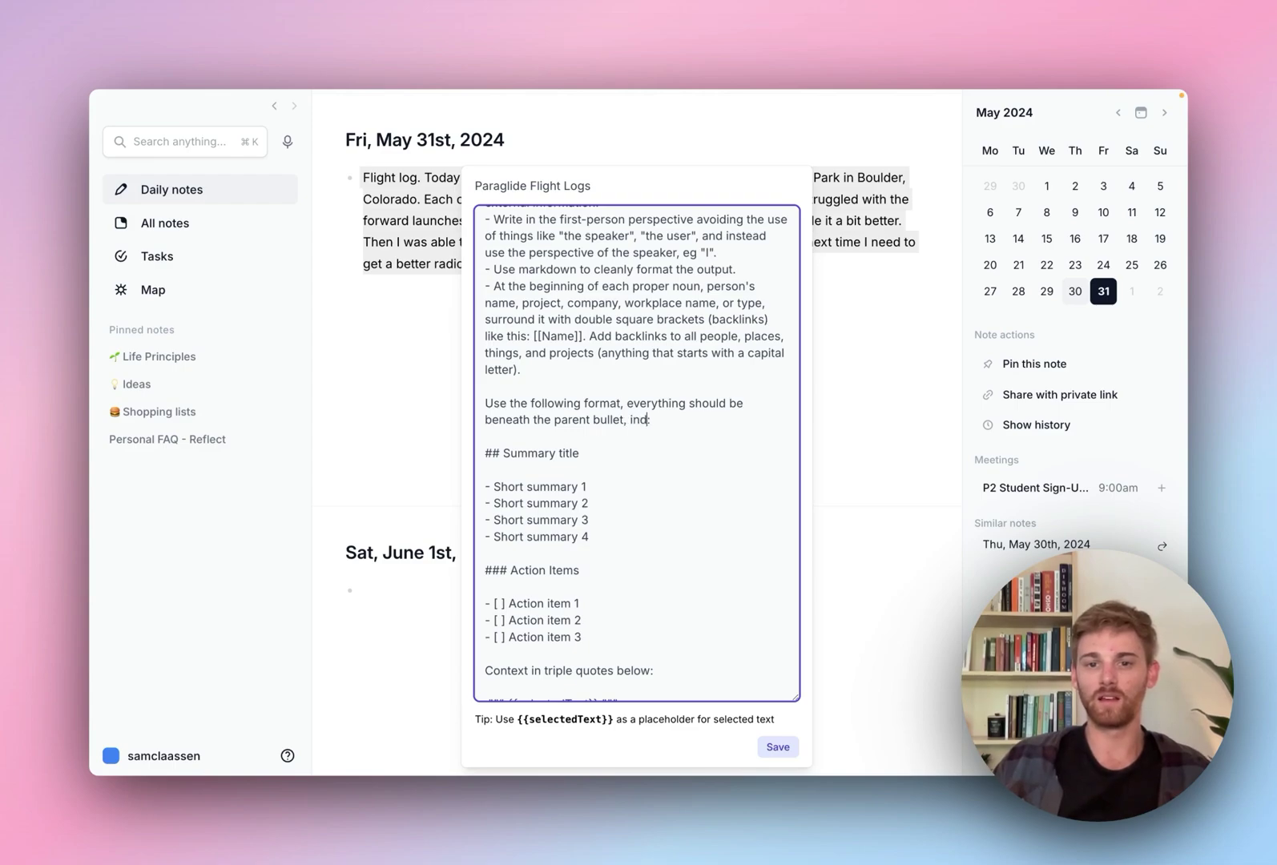
{"action": "type", "text": "ented one level"}
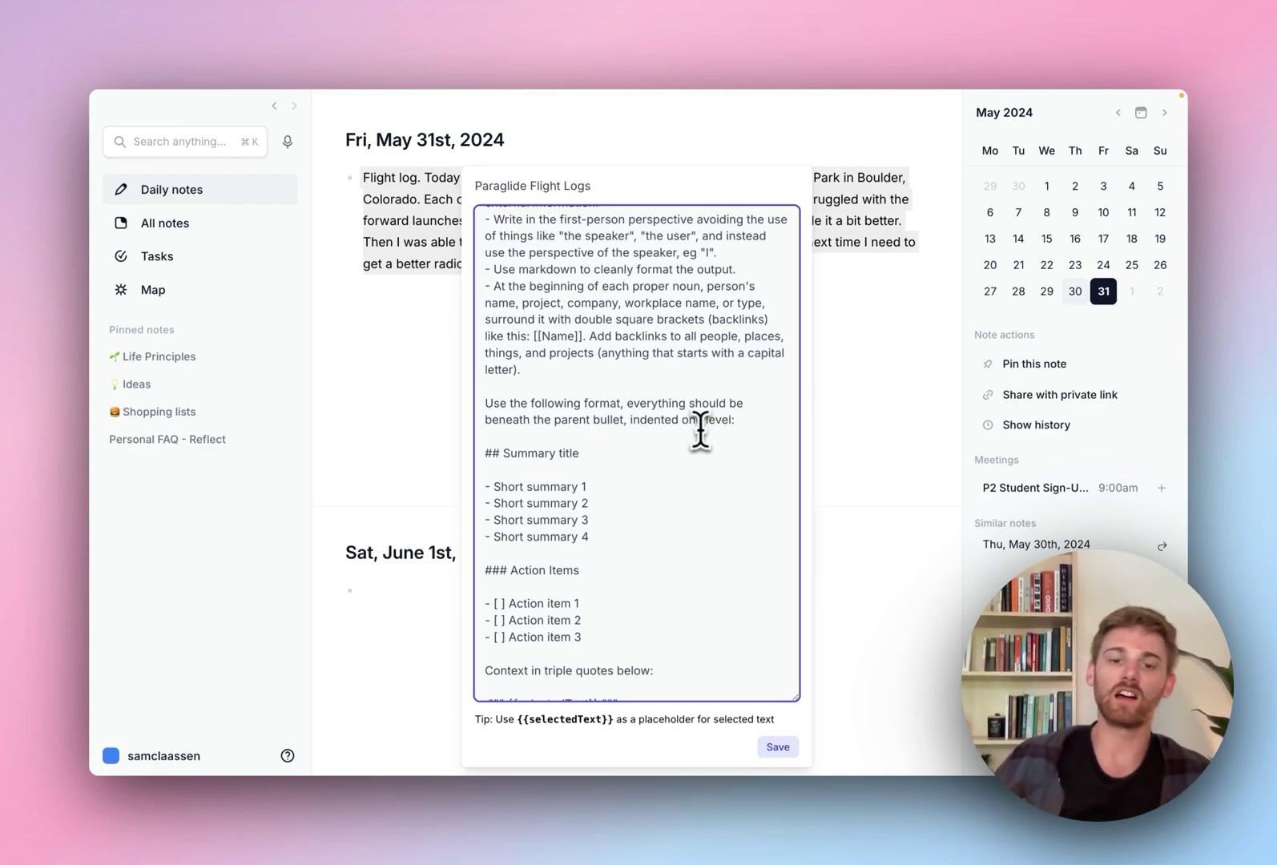
- Retype the '##' heading marks before Summary title
{"action": "scroll", "coordinate": [657, 444], "scroll_direction": "down", "scroll_amount": 1}
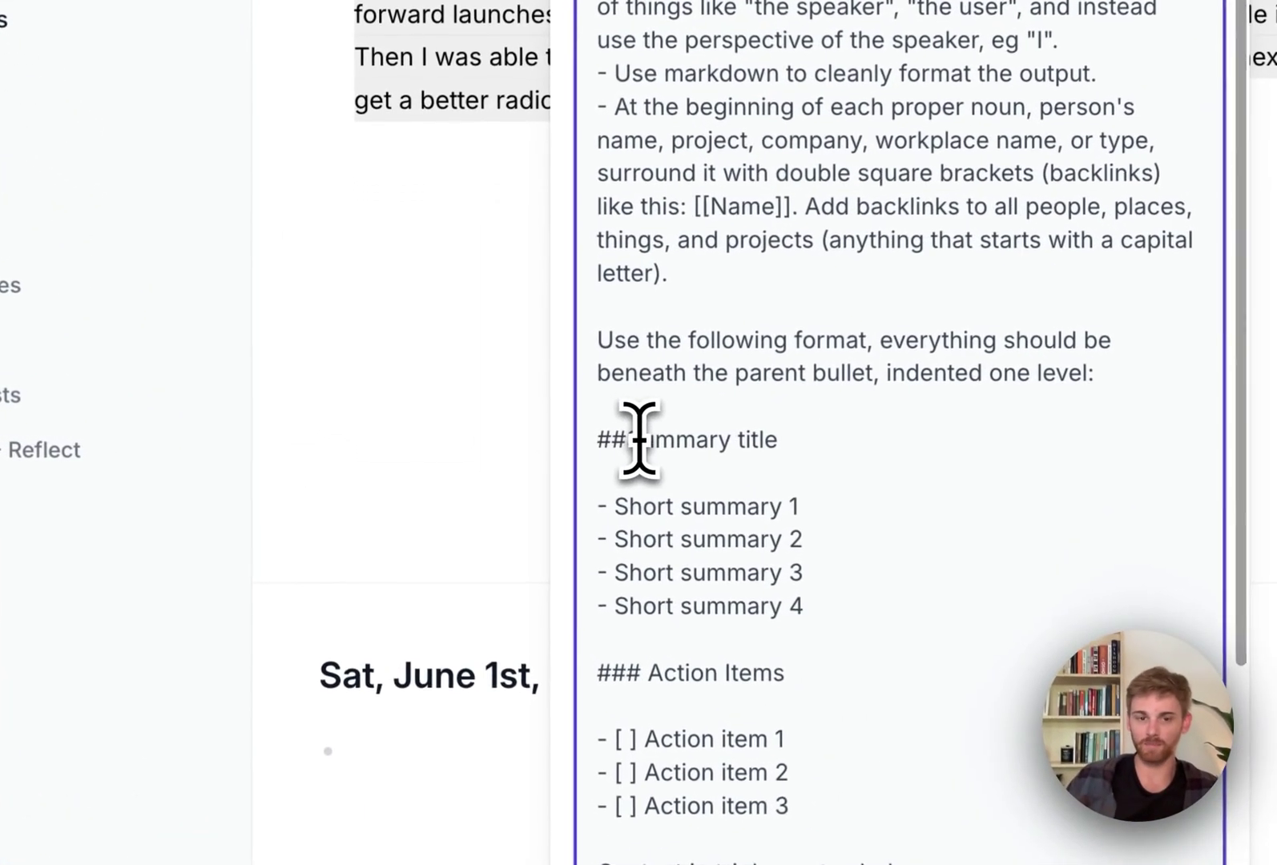
{"action": "left_click", "coordinate": [536, 434]}
{"action": "key", "text": "BackSpace"}
{"action": "key", "text": "BackSpace"}
{"action": "key", "text": "BackSpace"}
{"action": "type", "text": "##"}
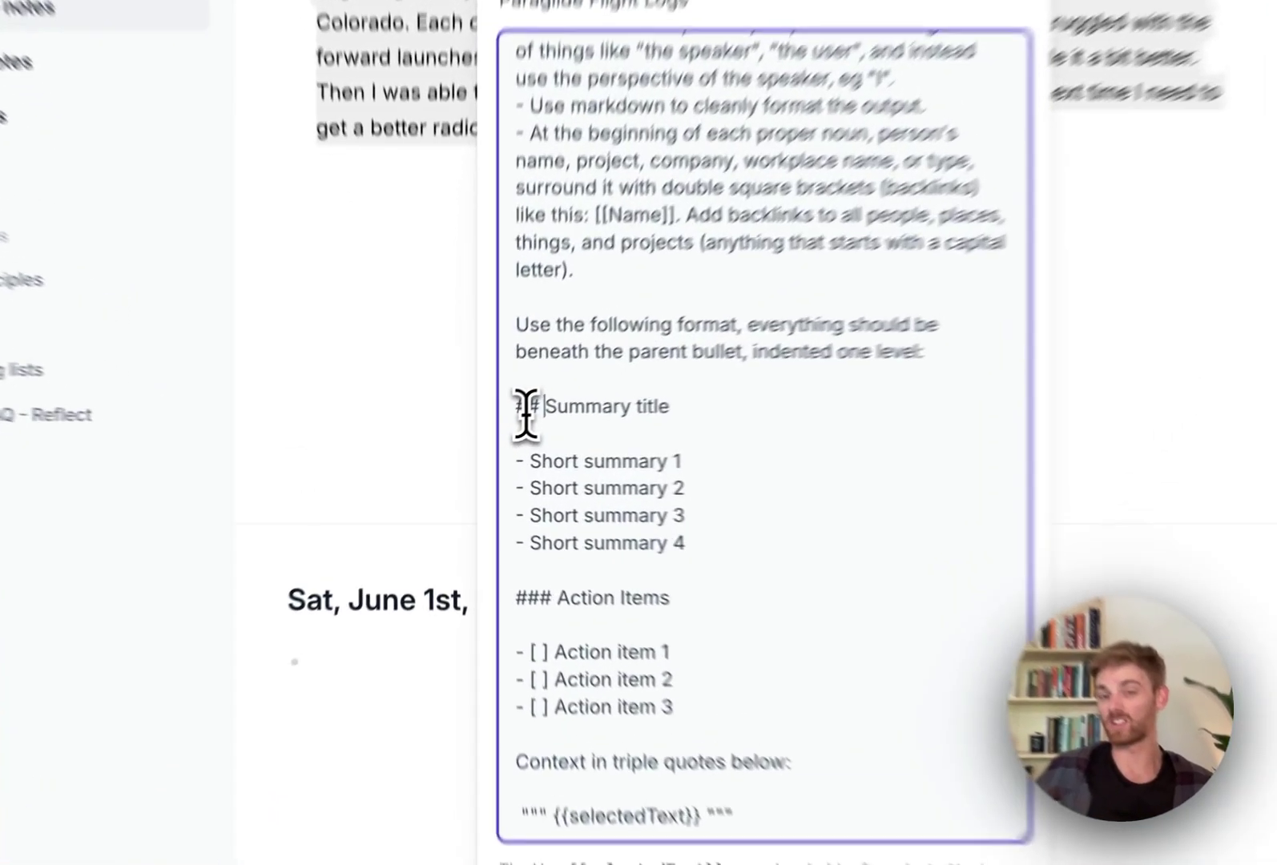
- Replace the example Summary and action-item block with a '- [[today]]' bullet, then start a new line
{"action": "triple_click", "coordinate": [489, 437]}
{"action": "left_click", "coordinate": [593, 558]}
{"action": "scroll", "coordinate": [657, 601], "scroll_direction": "down", "scroll_amount": 5}
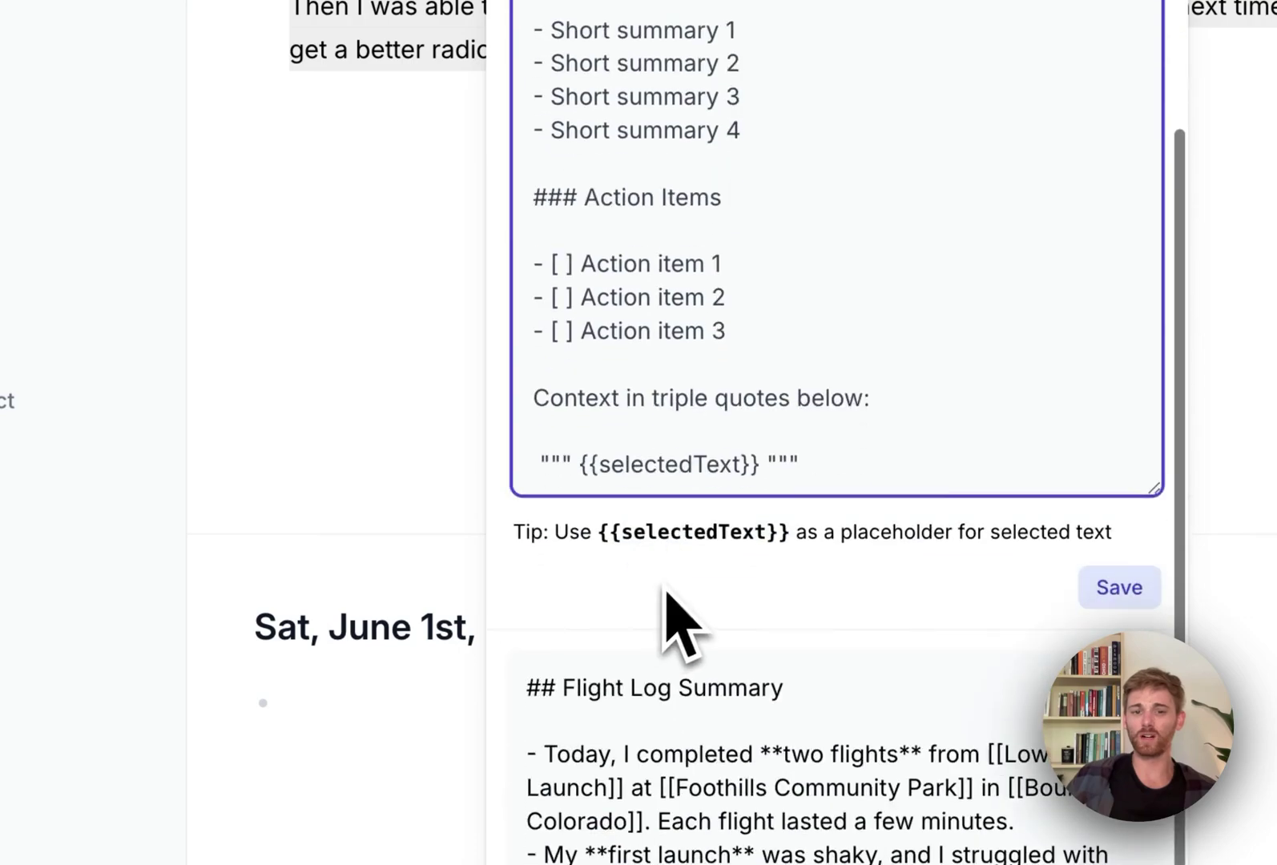
{"action": "scroll", "coordinate": [672, 600], "scroll_direction": "up", "scroll_amount": 3}
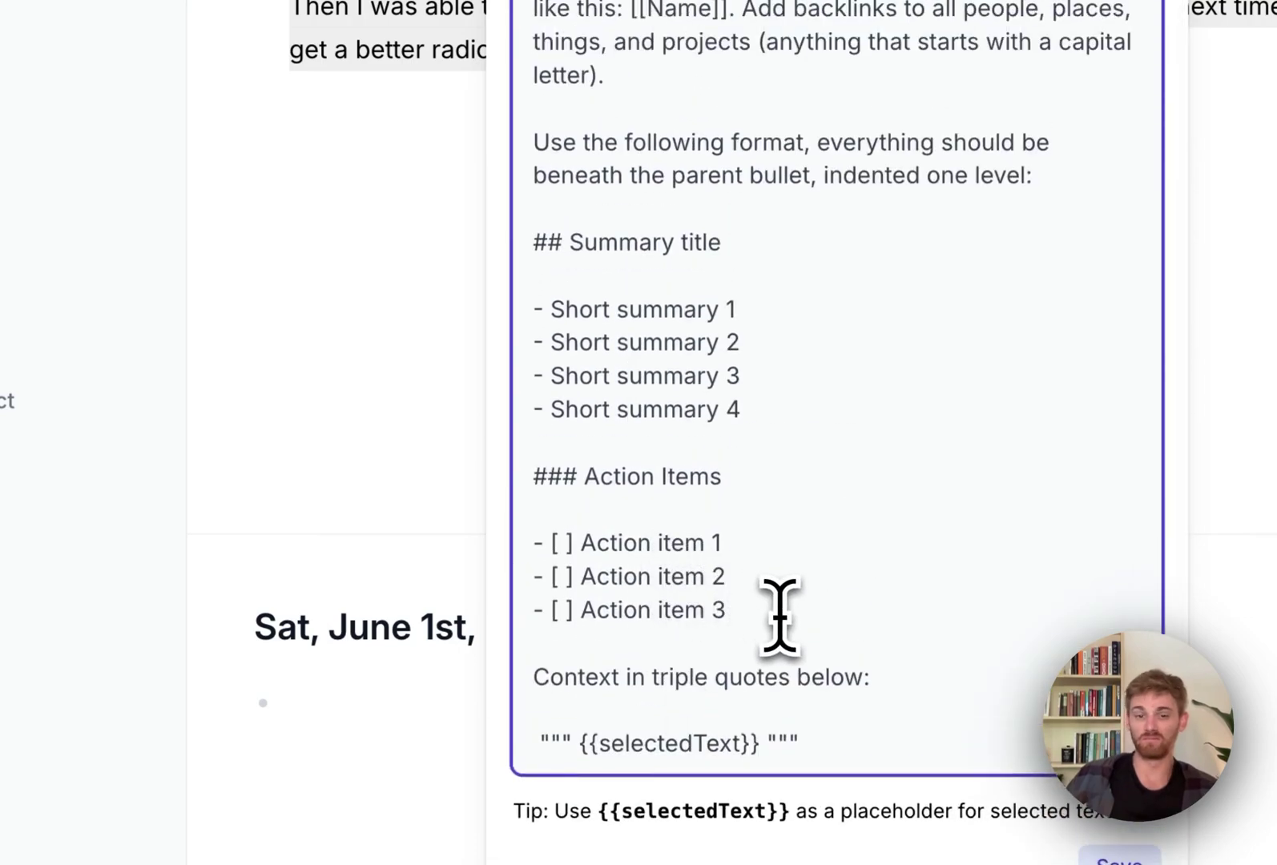
{"action": "left_click_drag", "start_coordinate": [749, 610], "coordinate": [498, 266]}
{"action": "key", "text": "BackSpace"}
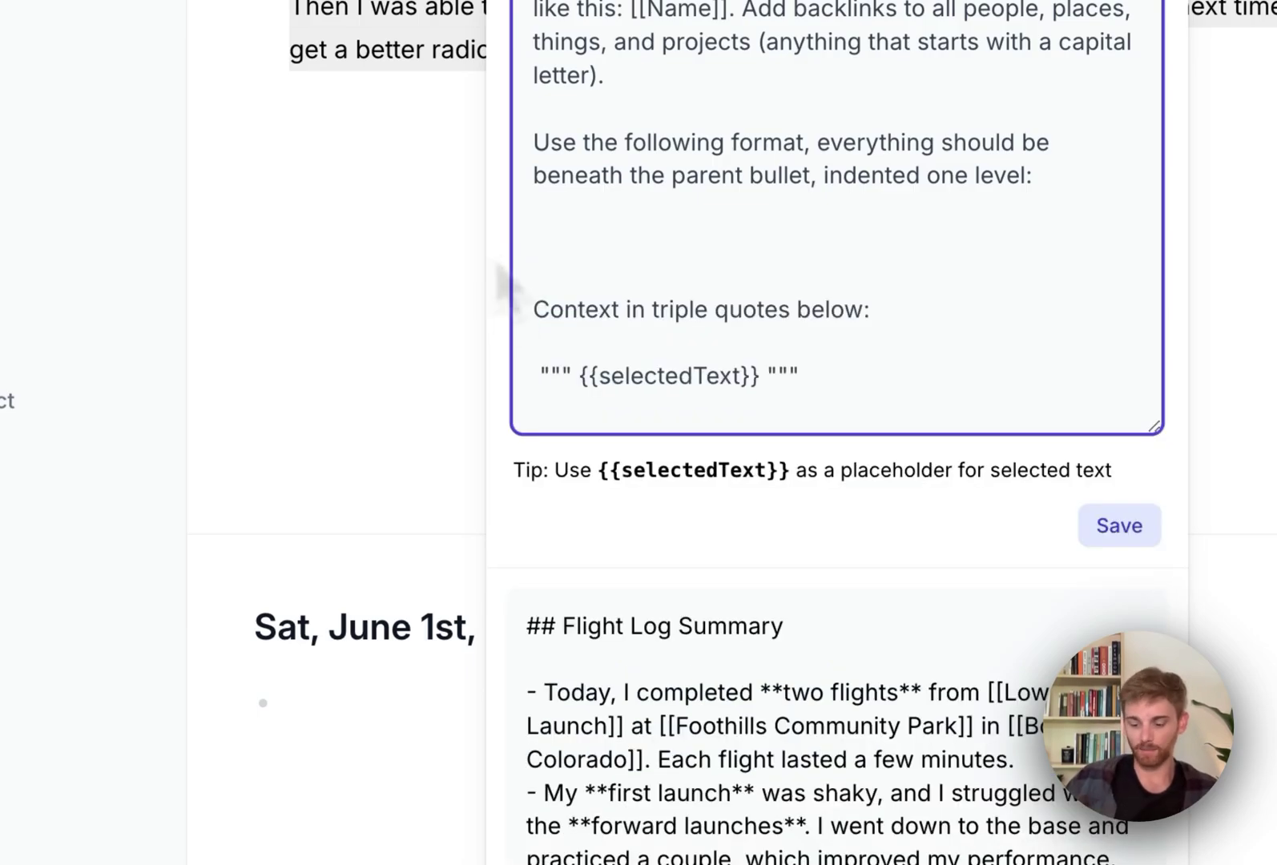
{"action": "type", "text": "-"}
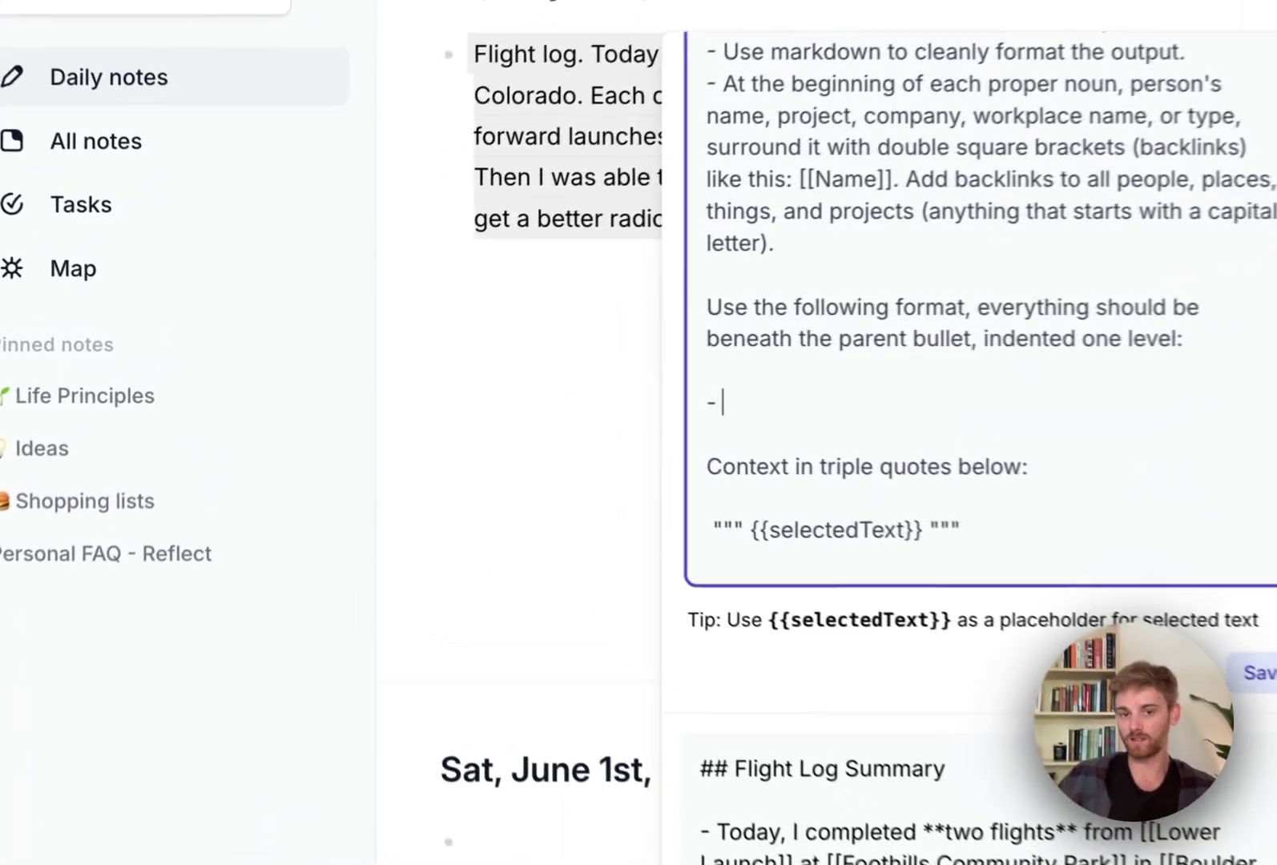
{"action": "type", "text": "[["}
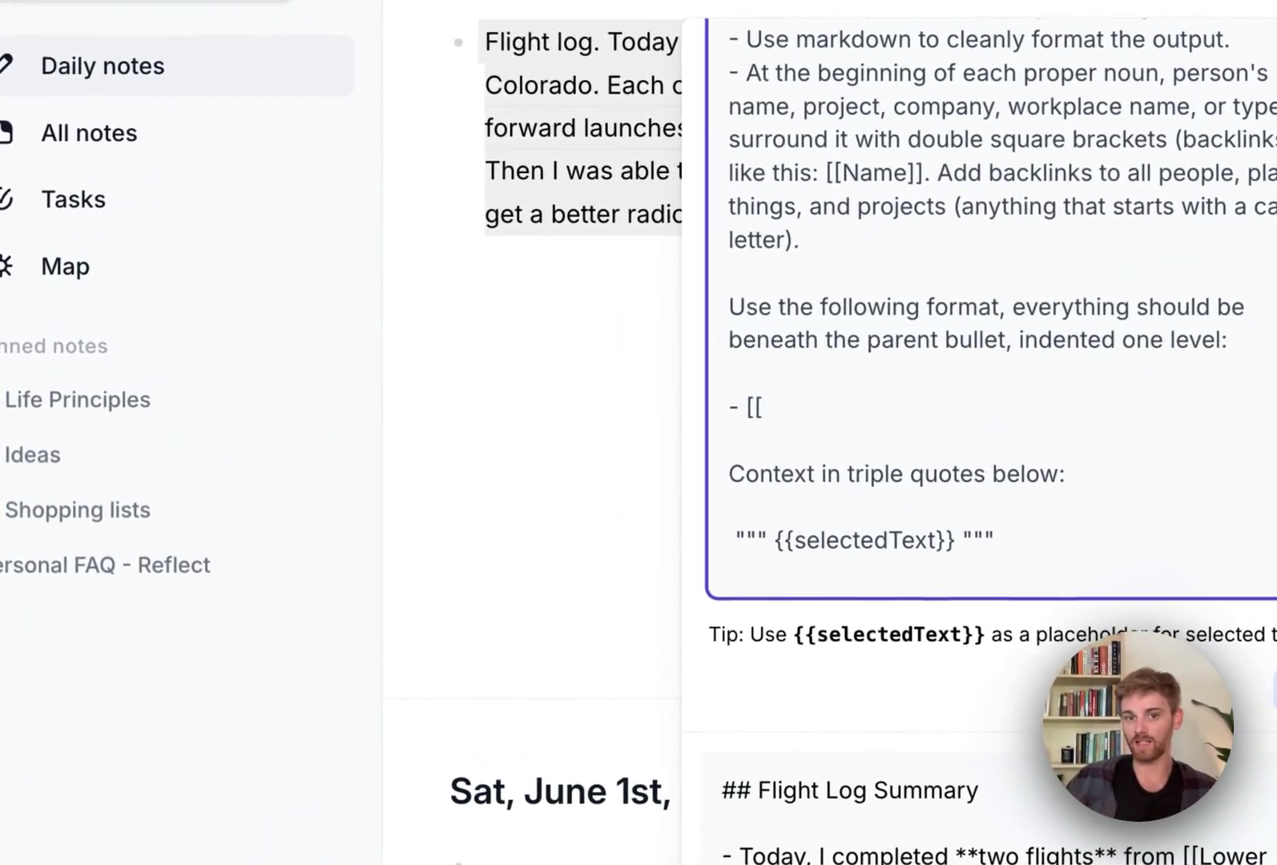
{"action": "type", "text": "today]]"}
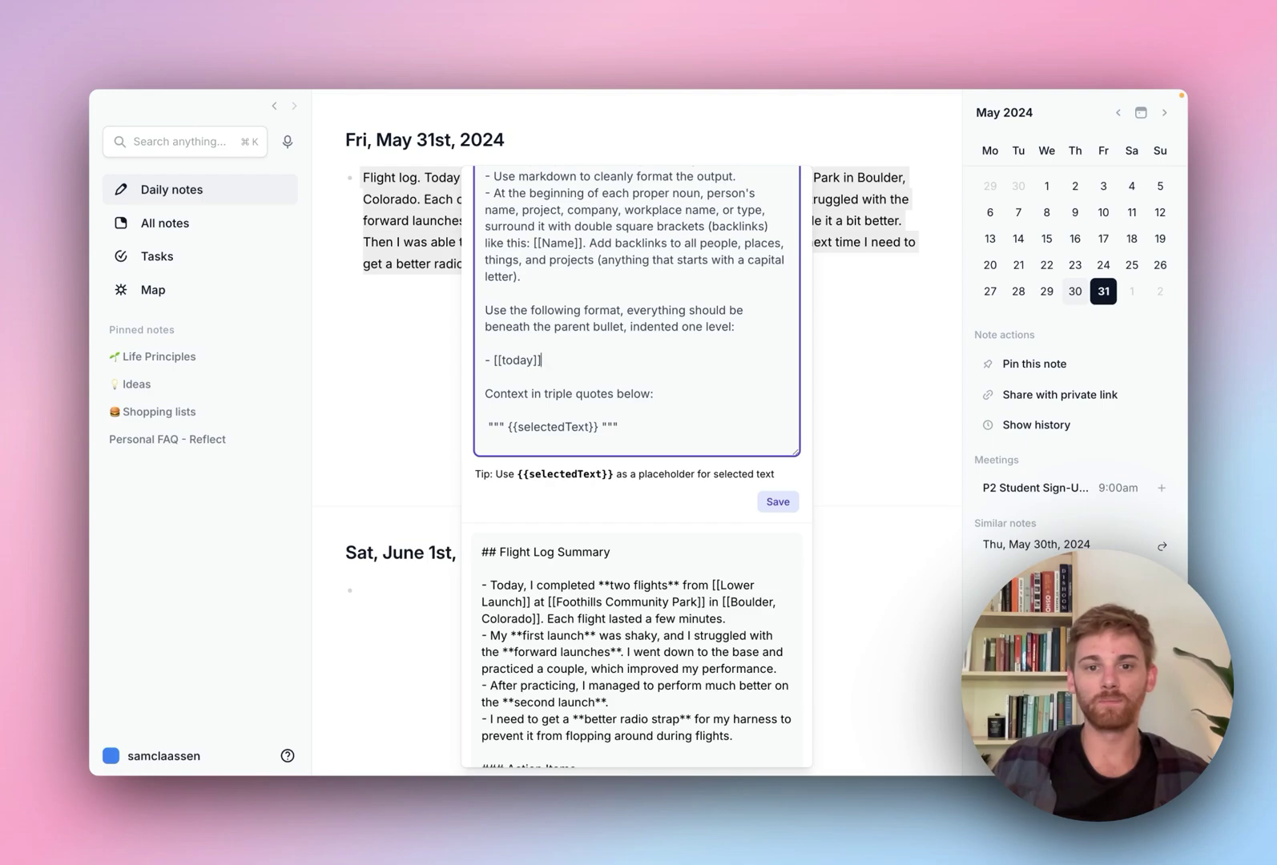
{"action": "key", "text": "Return"}
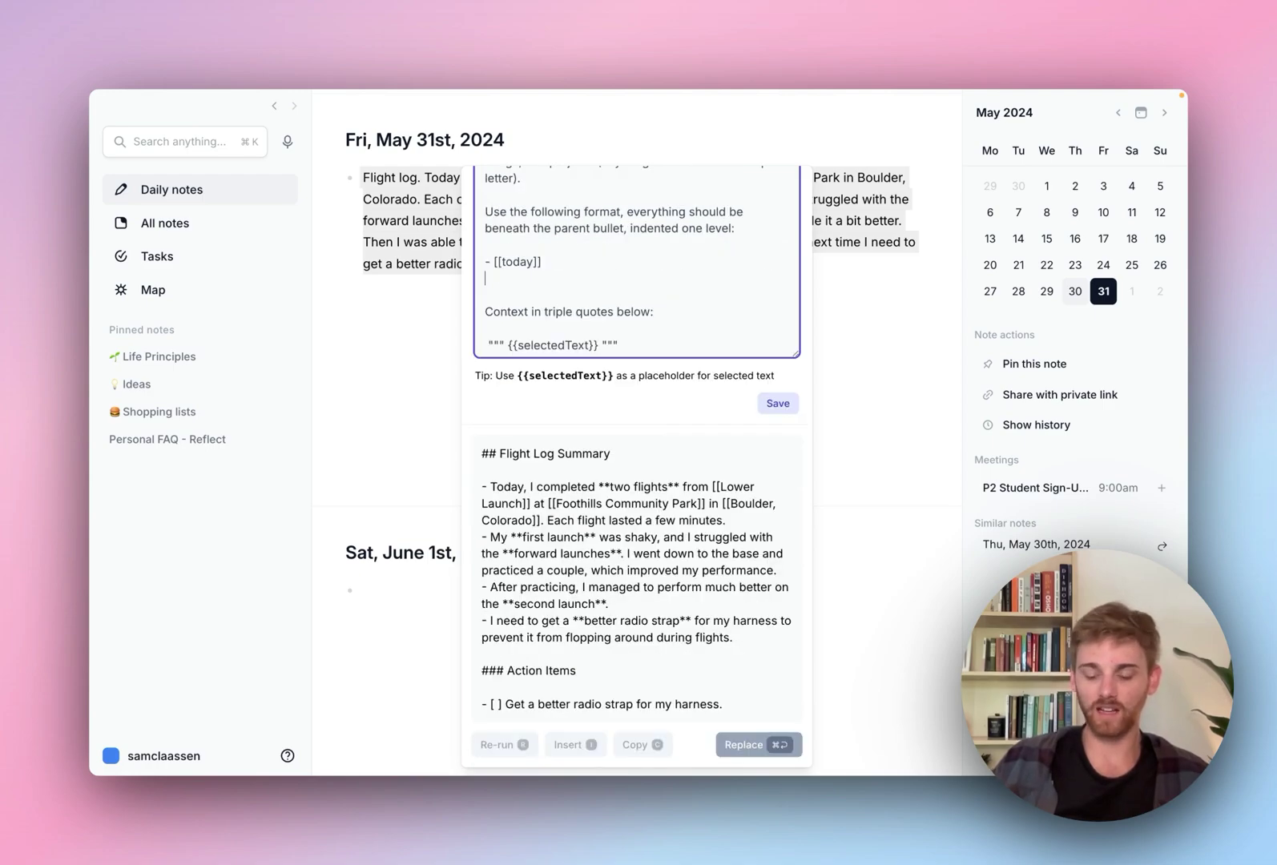
- Add the Location bullet: [[(insert flight launch location here)]] in [[(City Name)]], [[(State)]]
{"action": "type", "text": "-"}
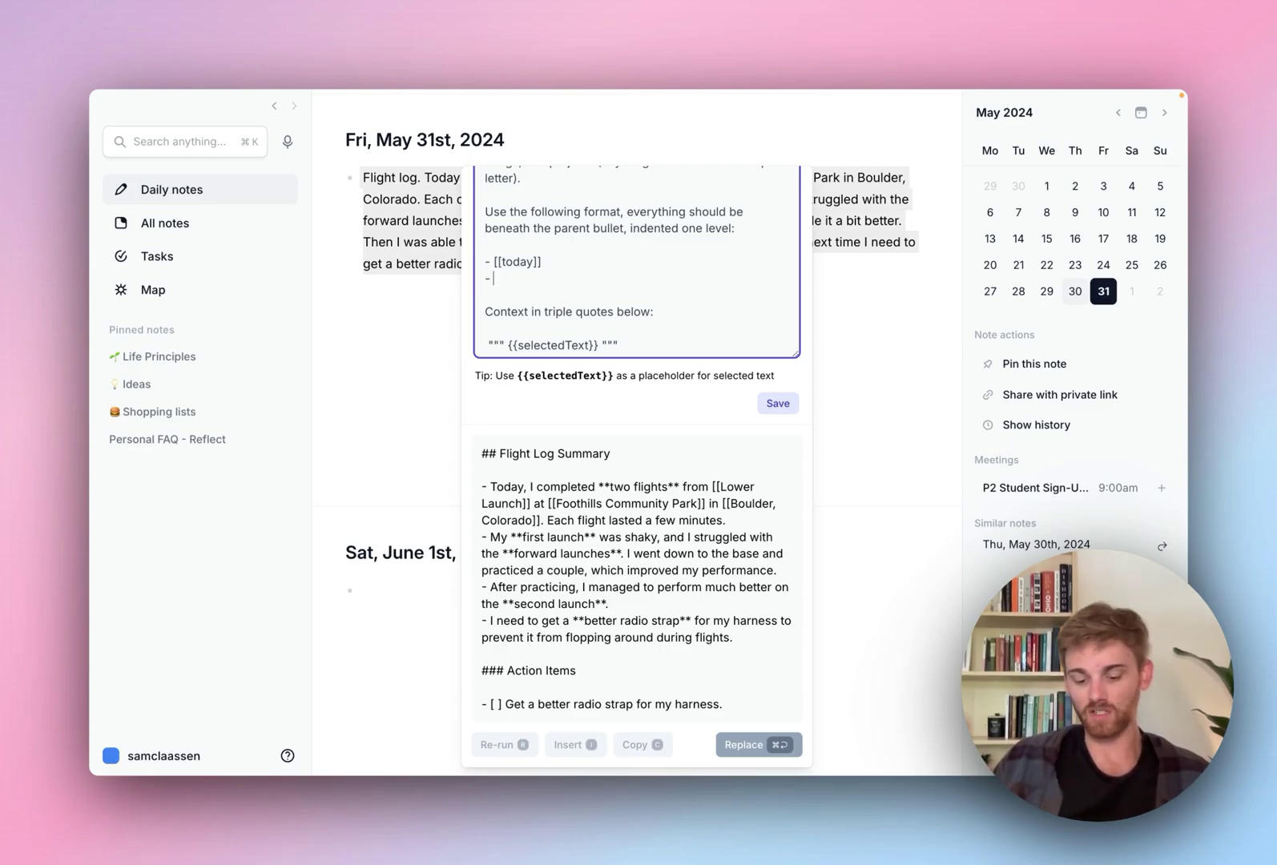
{"action": "type", "text": " Location"}
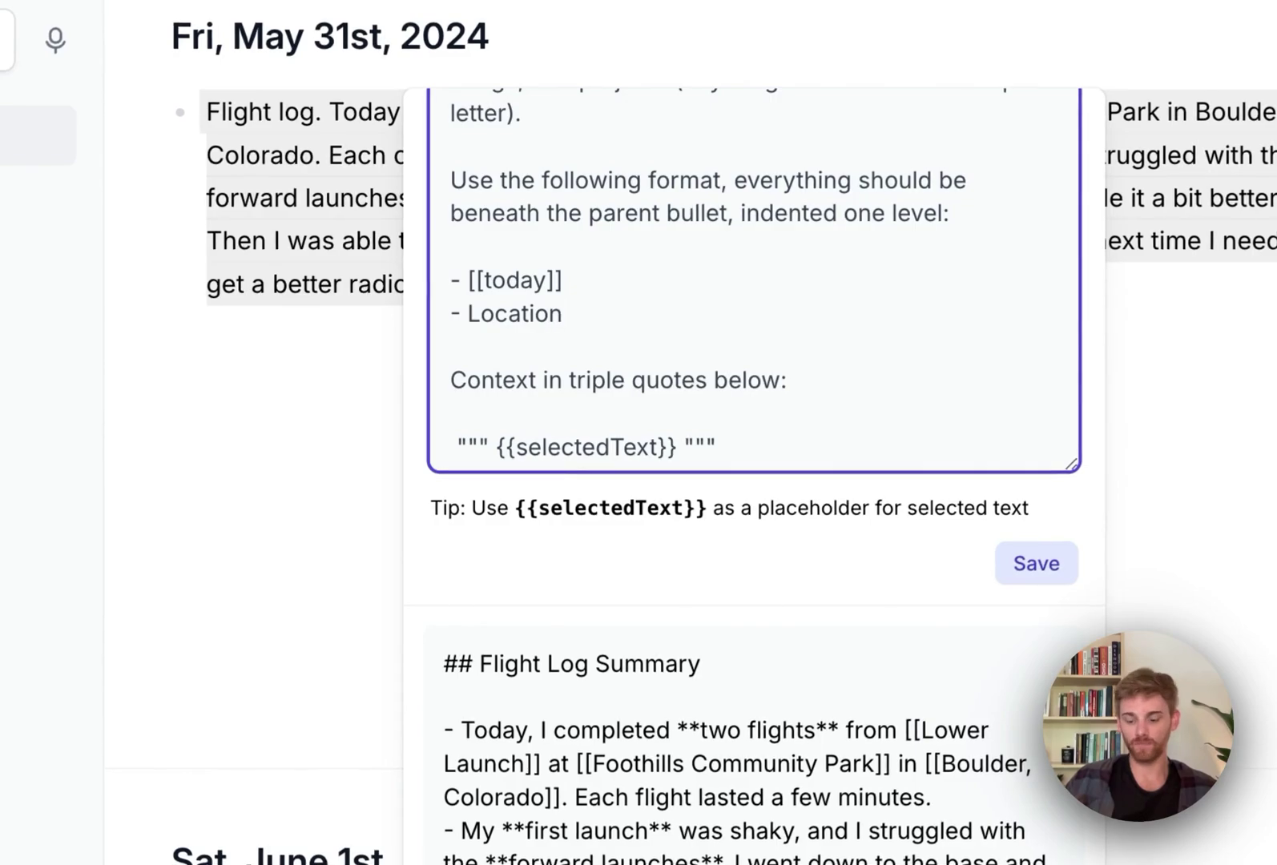
{"action": "type", "text": ": "}
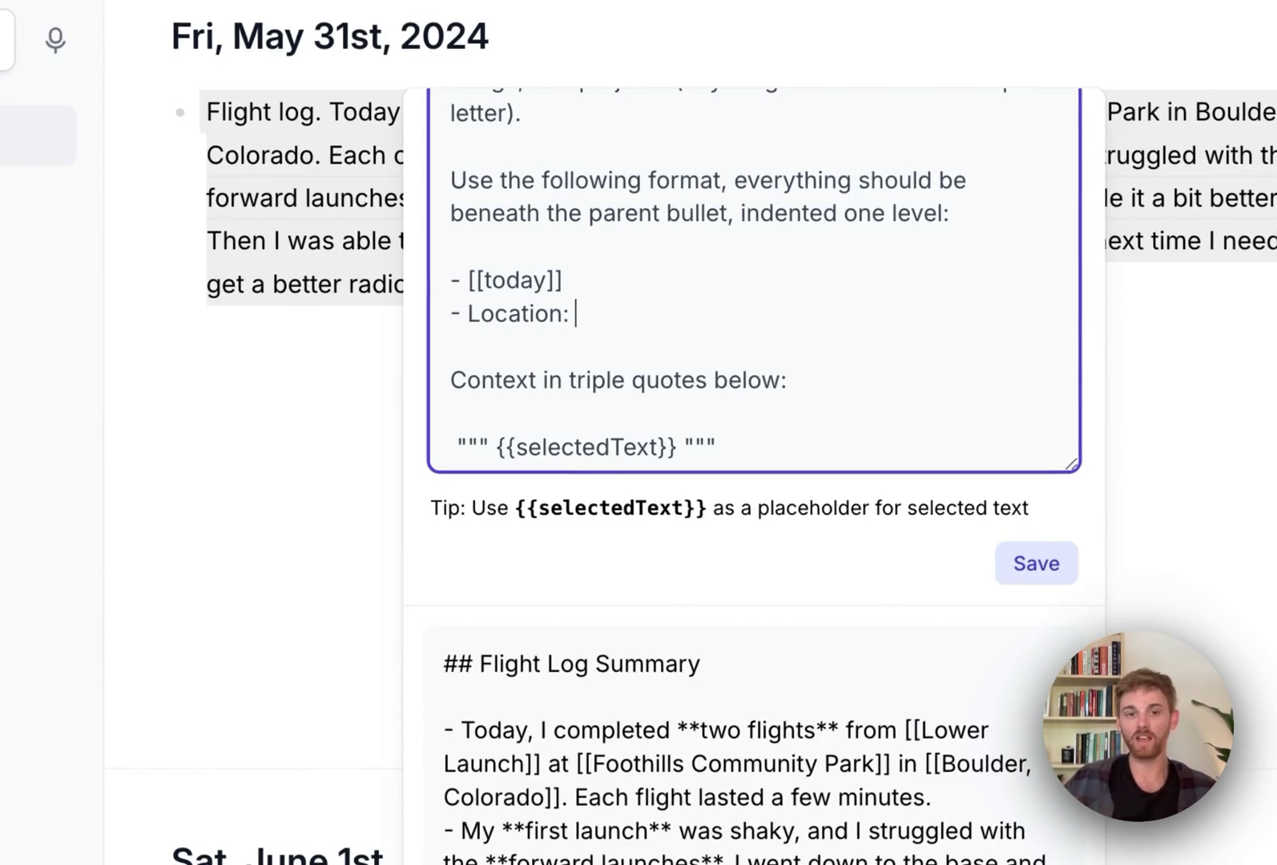
{"action": "type", "text": "[["}
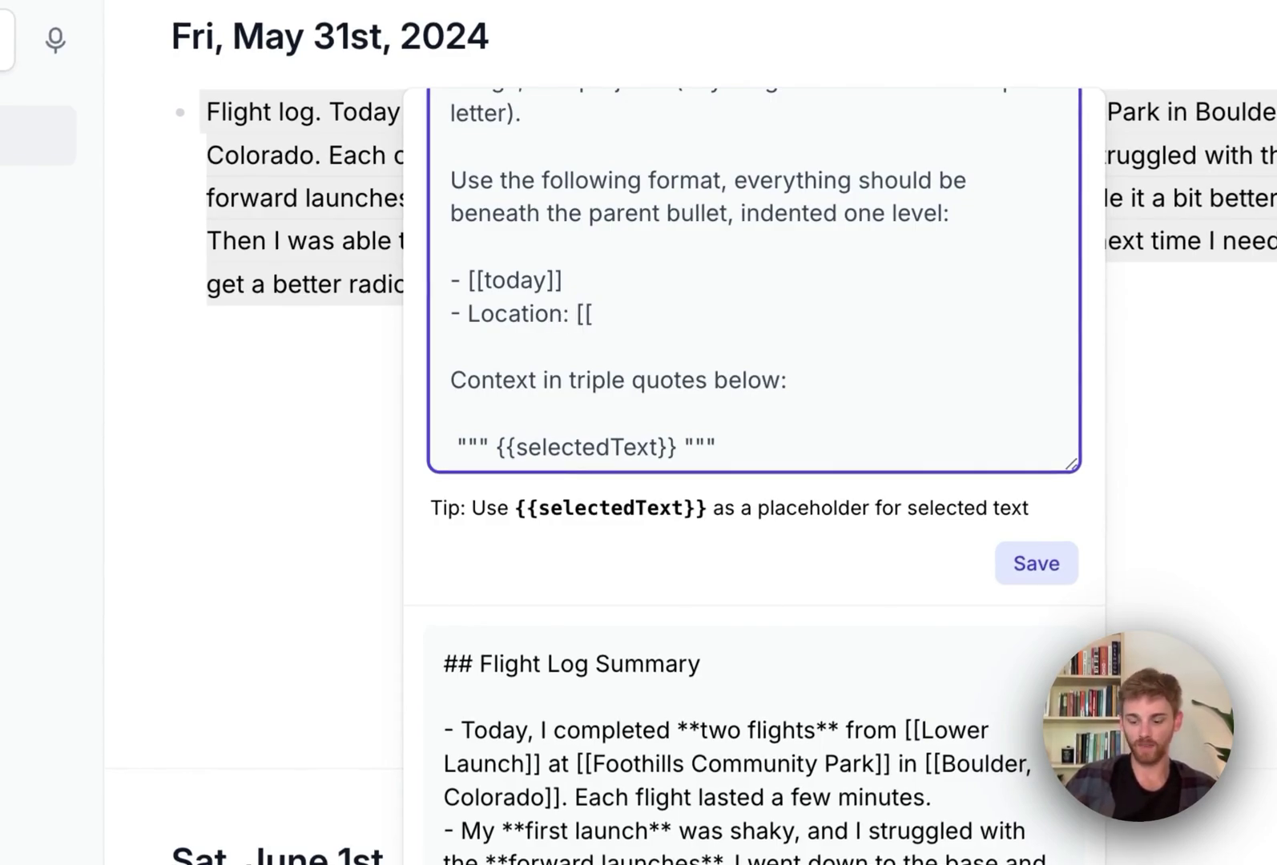
{"action": "type", "text": "(i"}
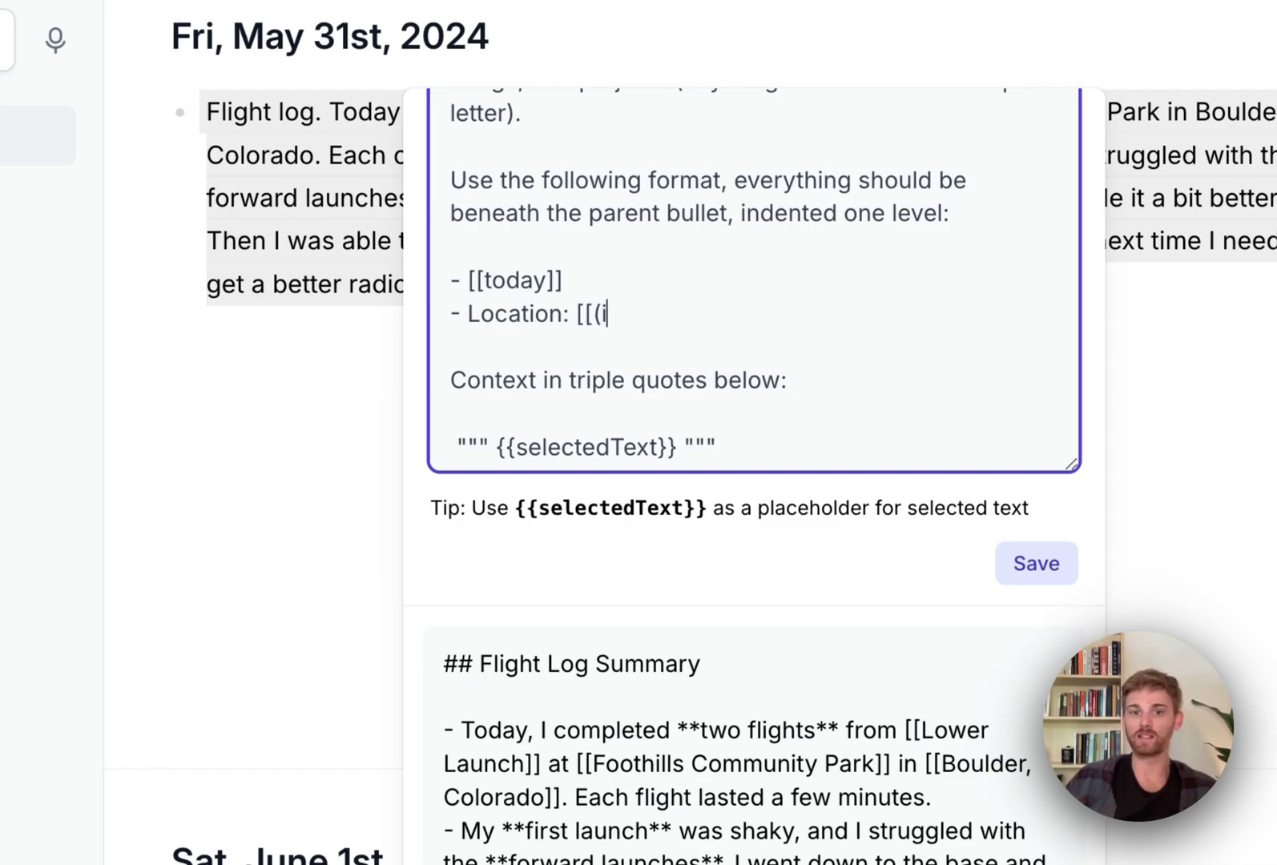
{"action": "type", "text": "nsert fli"}
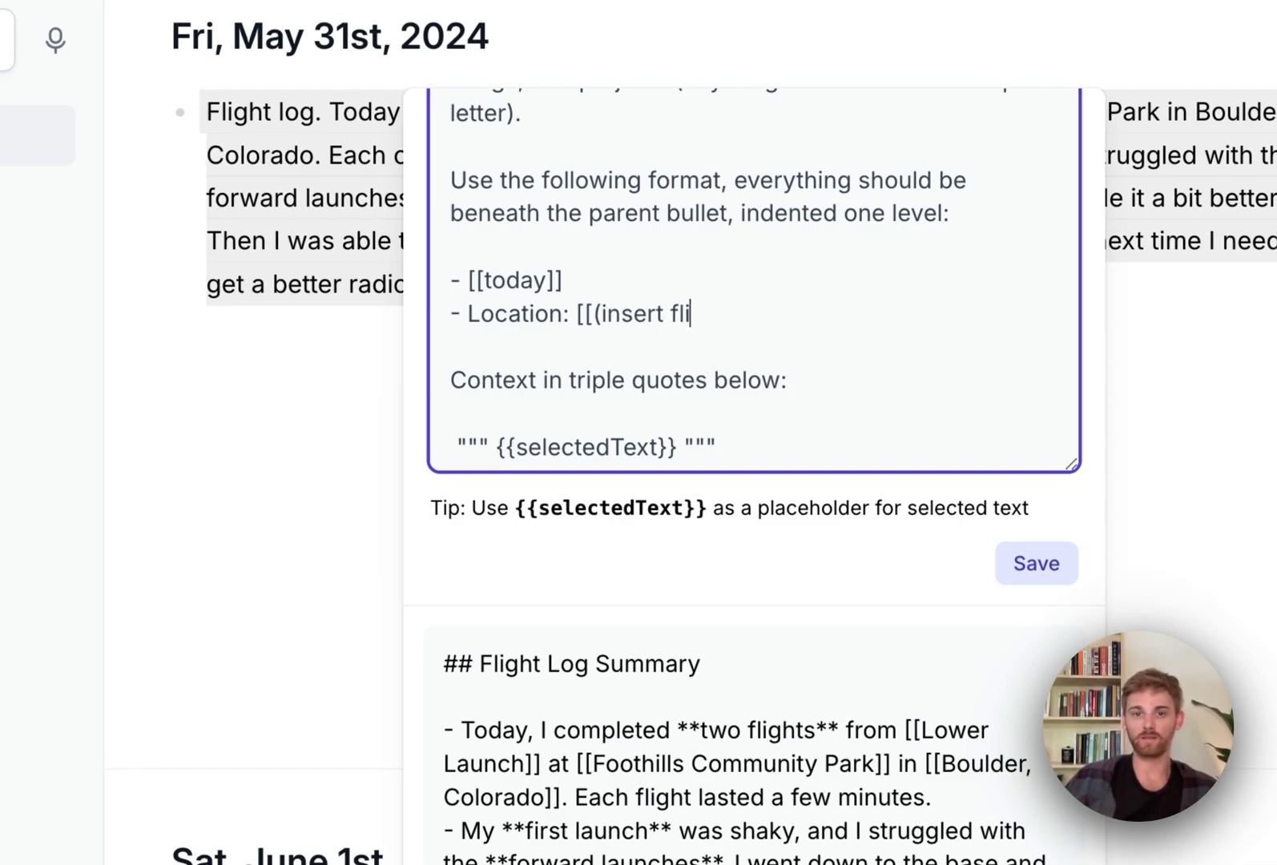
{"action": "type", "text": "ght launch"}
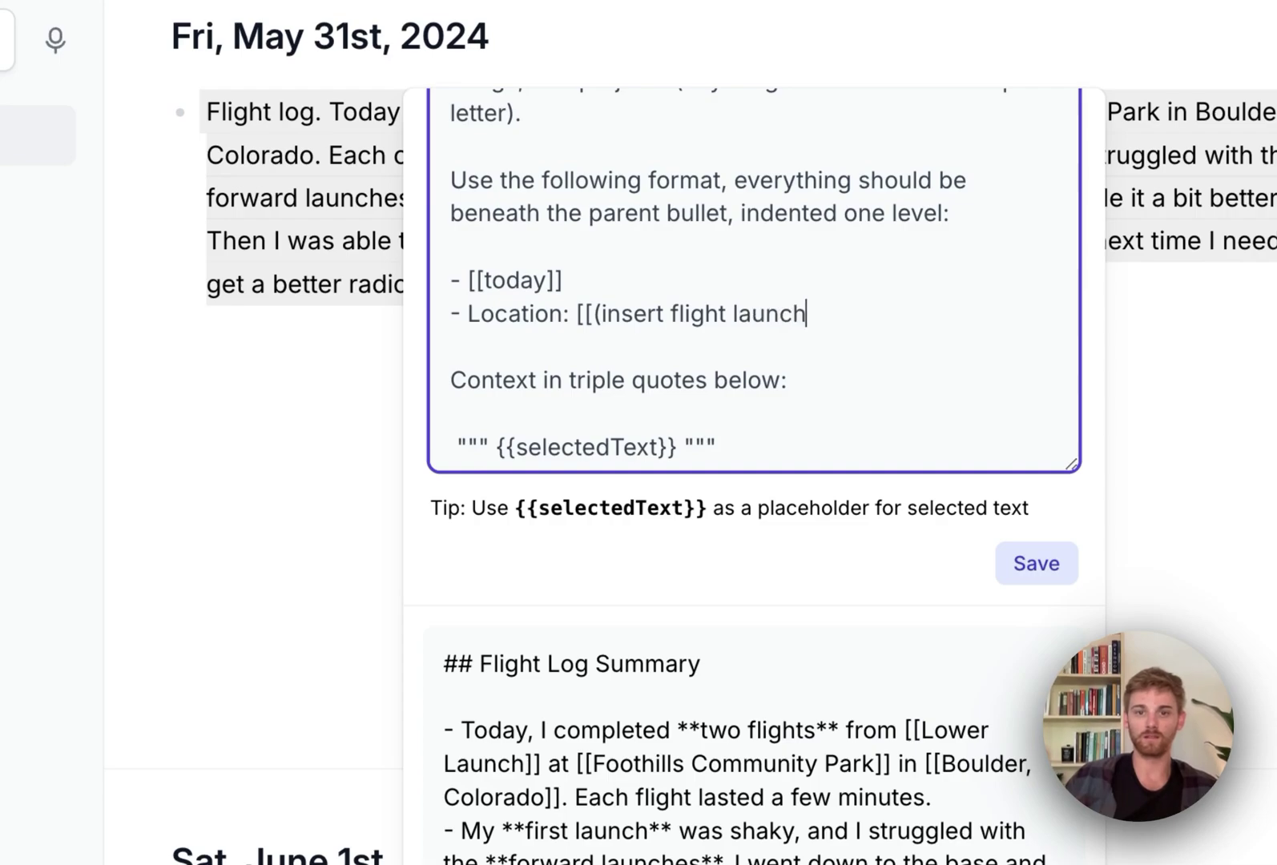
{"action": "type", "text": " location here"}
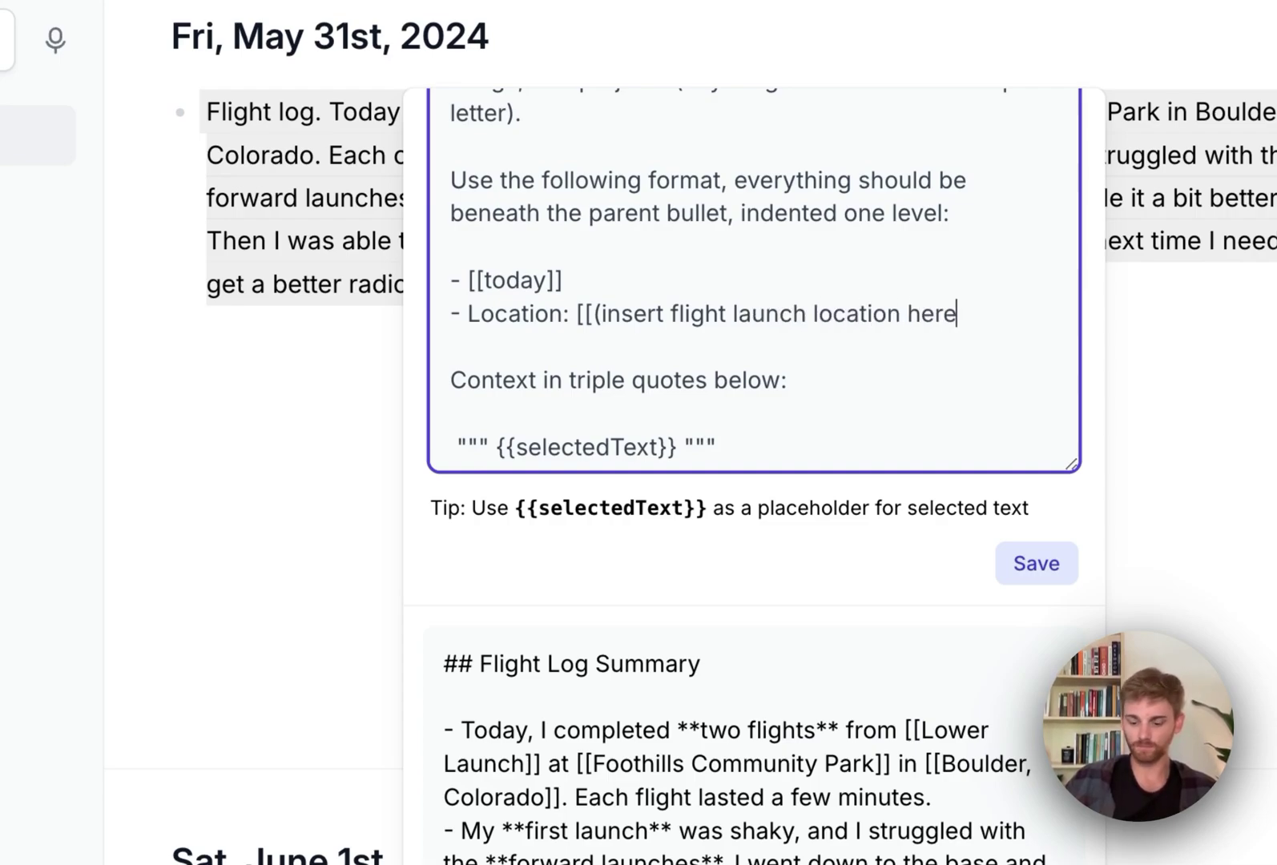
{"action": "type", "text": ")"}
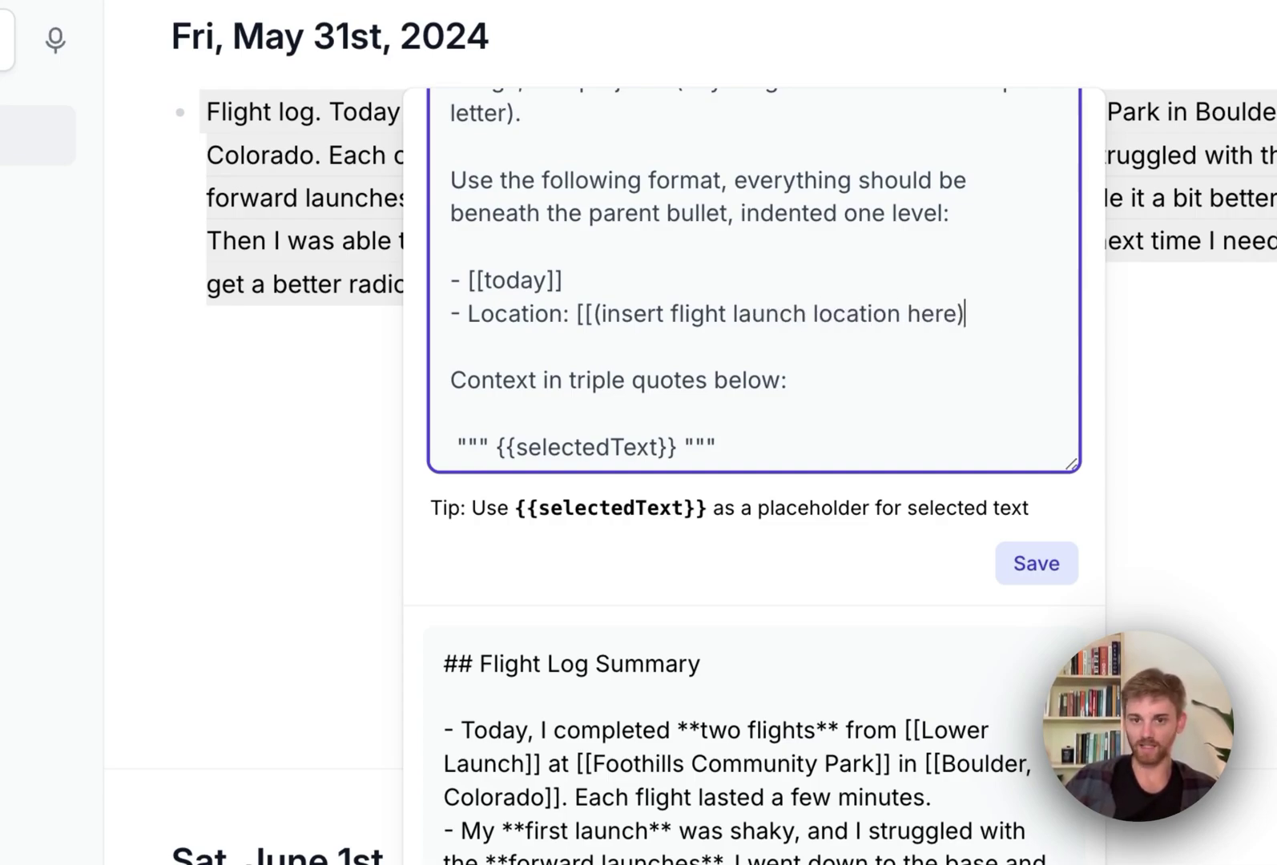
{"action": "type", "text": "]]"}
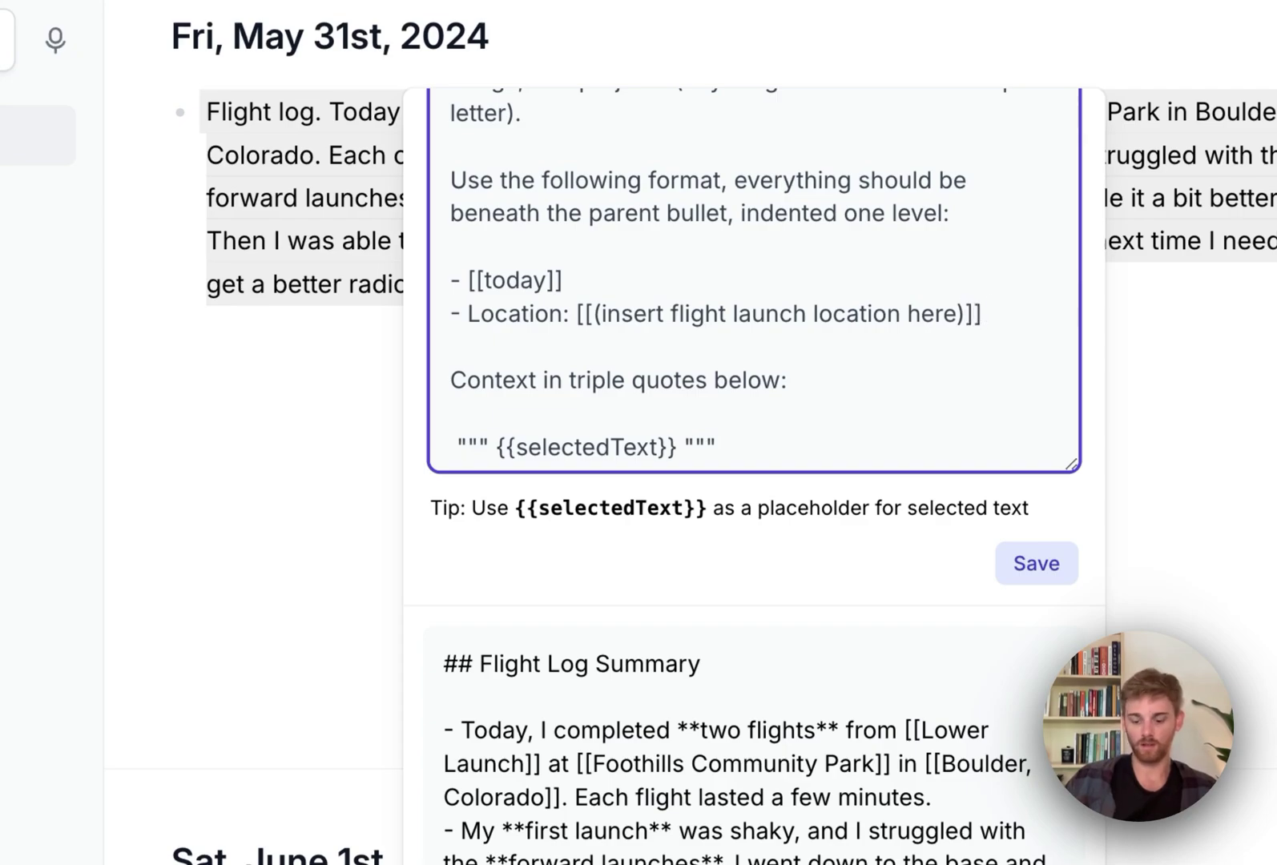
{"action": "type", "text": " in "}
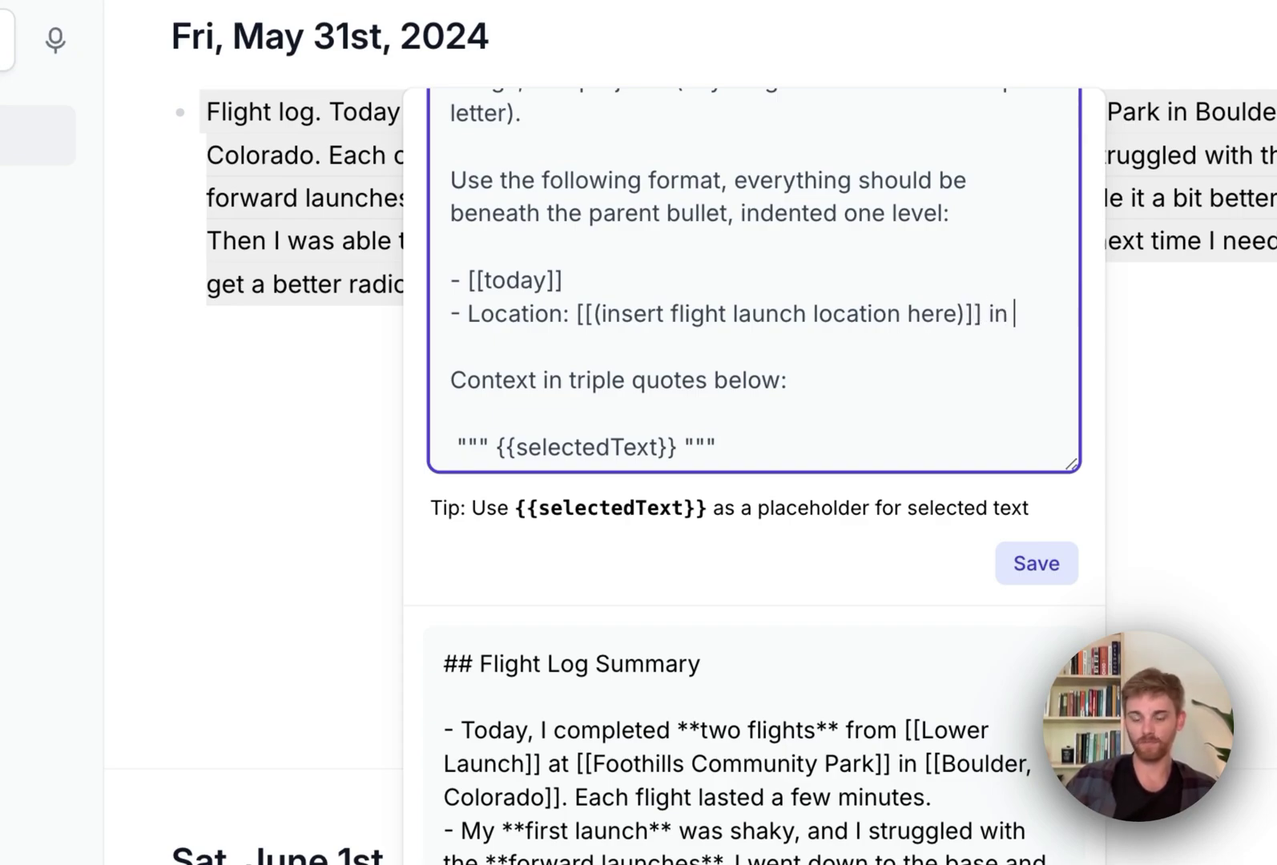
{"action": "type", "text": "[["}
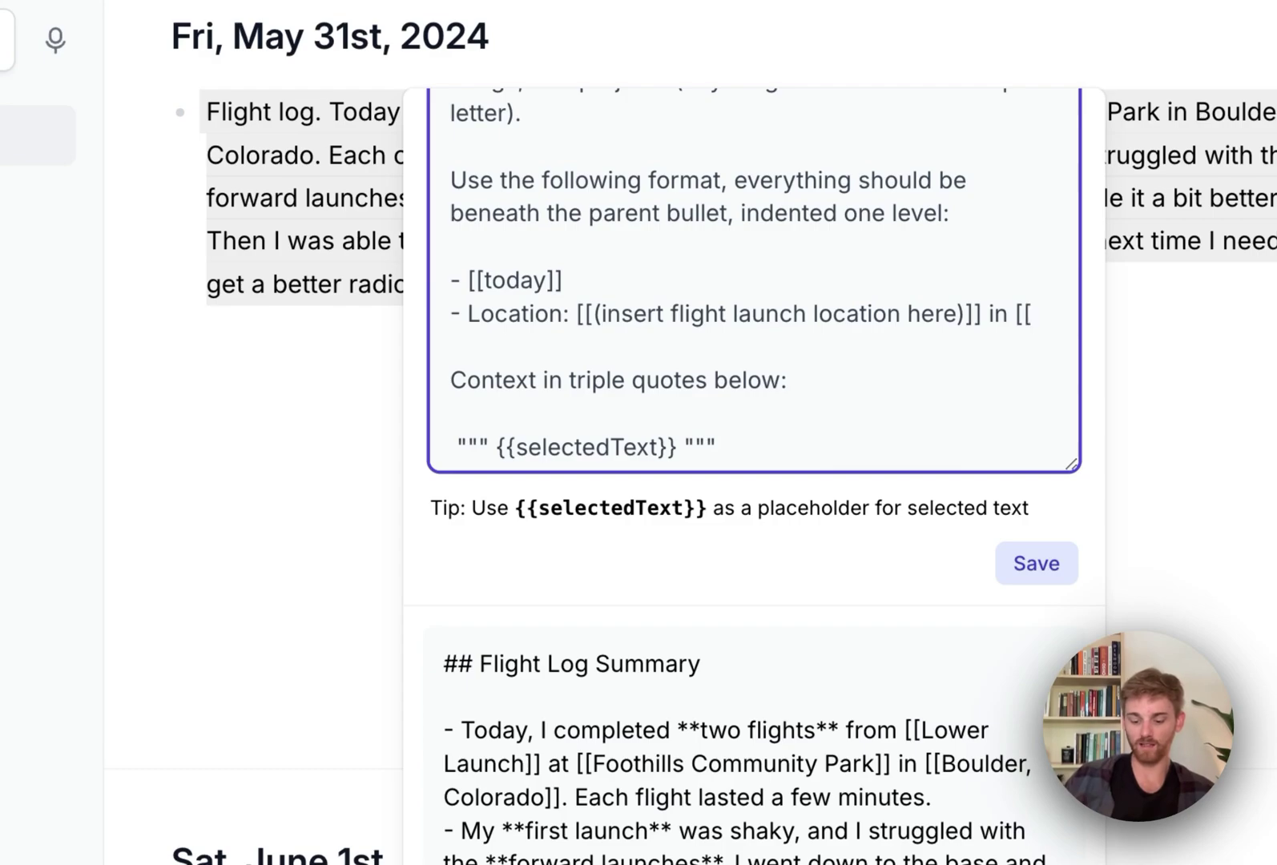
{"action": "type", "text": "("}
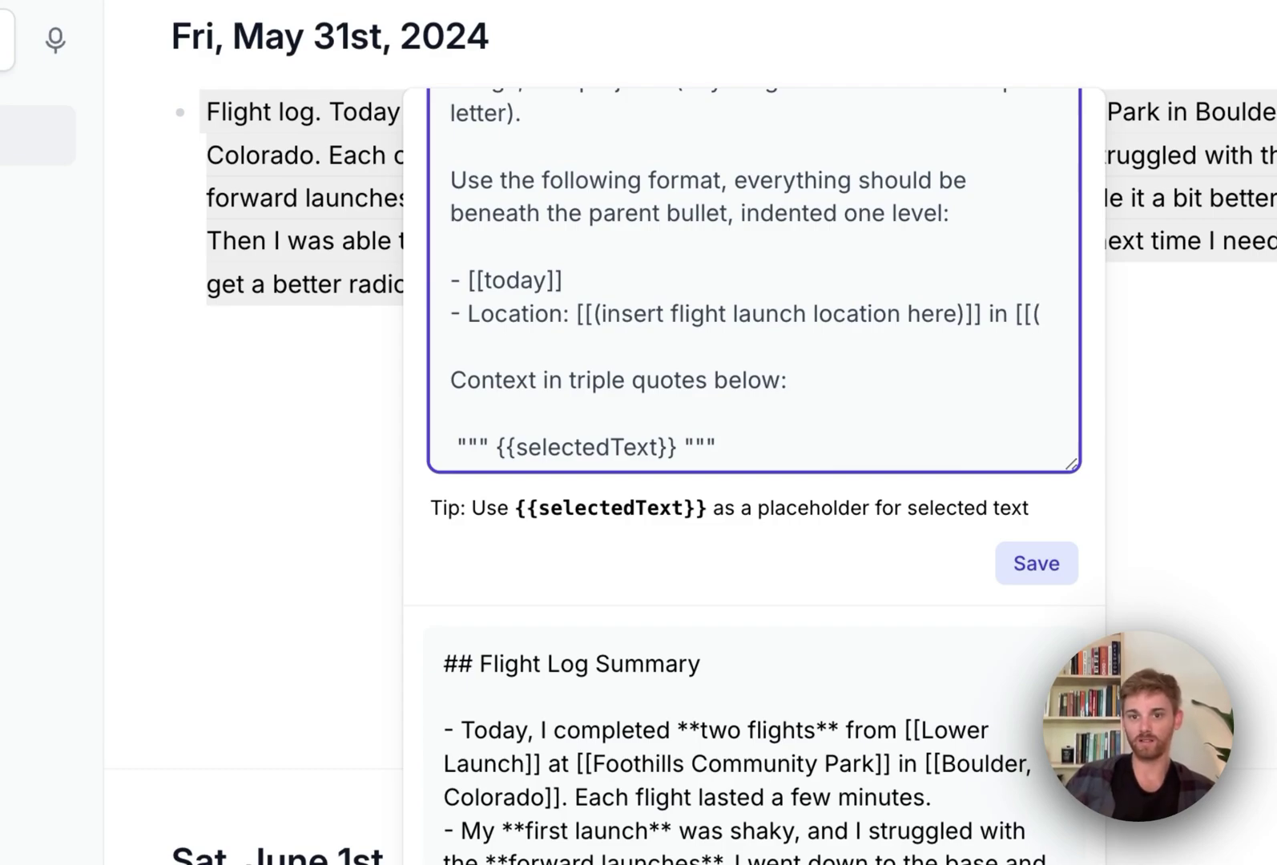
{"action": "type", "text": "City Name"}
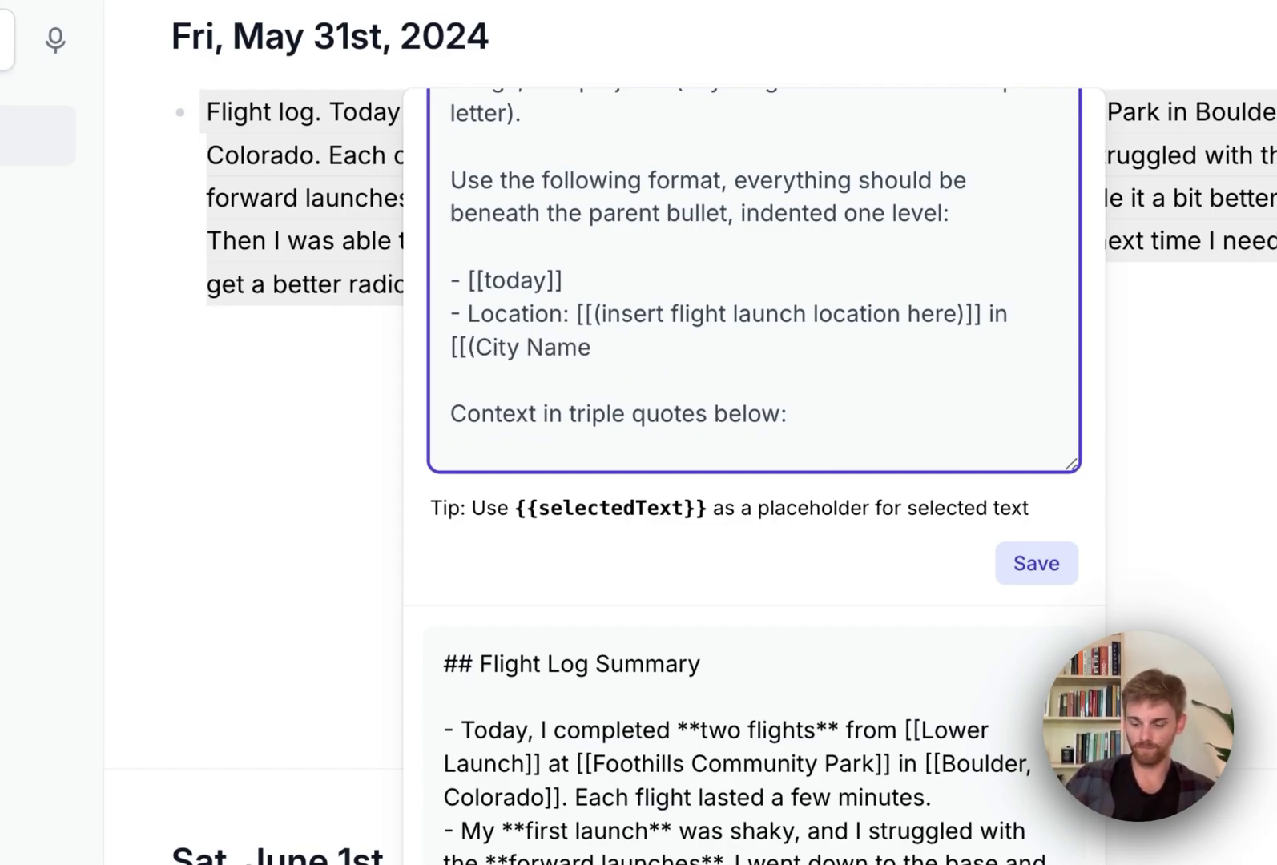
{"action": "type", "text": ")]],"}
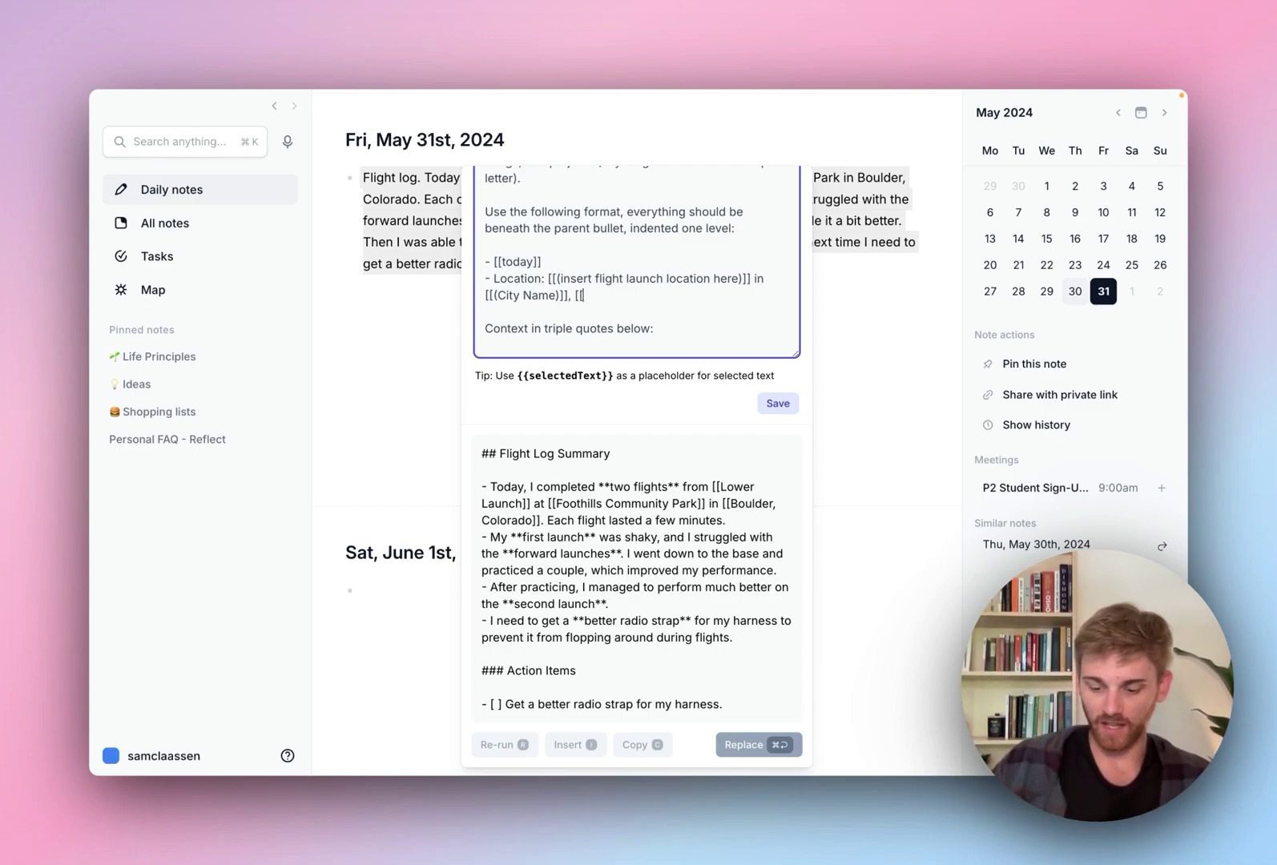
{"action": "type", "text": "[[(State"}
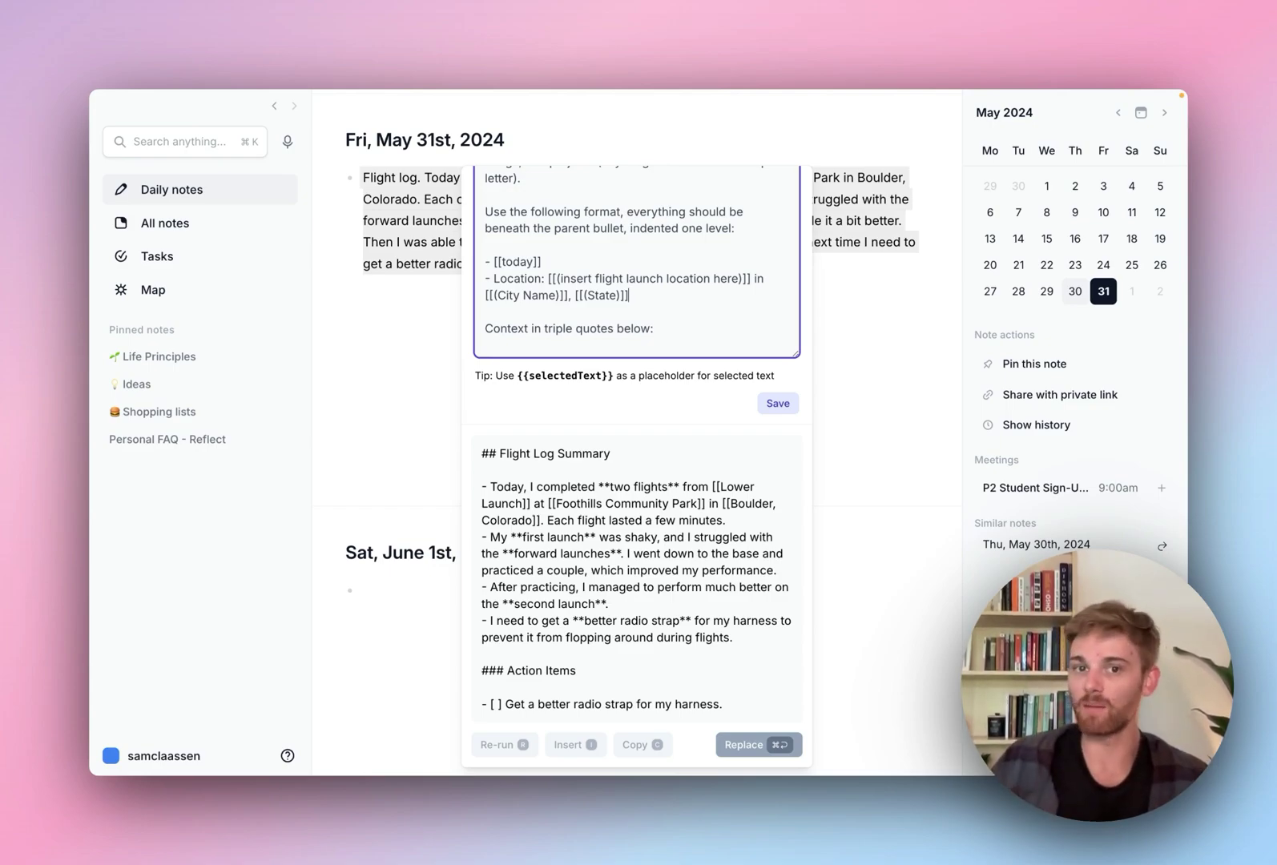
- Add a location rule: (City, State) format in the United States, (City, Country) elsewhere
{"action": "scroll", "coordinate": [644, 316], "scroll_direction": "up", "scroll_amount": 5}
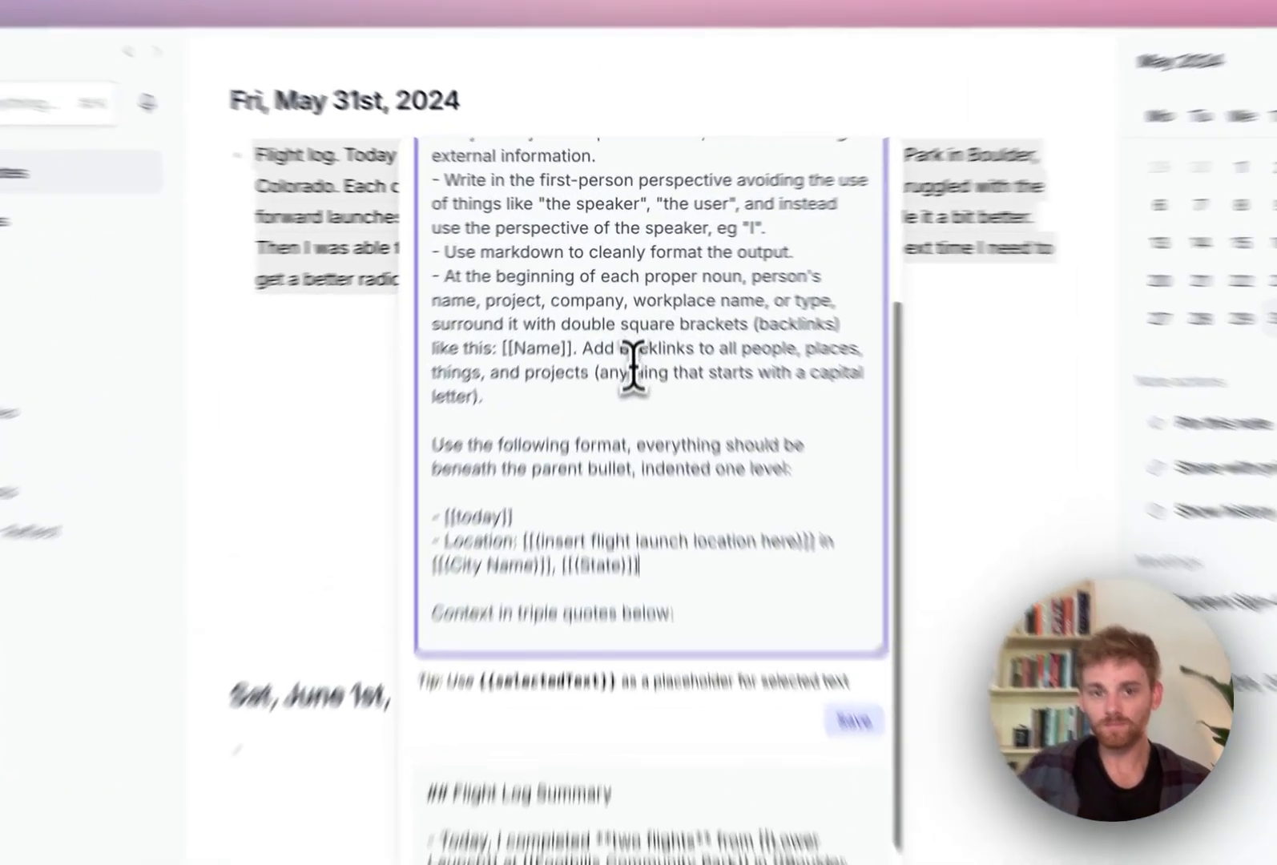
{"action": "left_click", "coordinate": [625, 395]}
{"action": "key", "text": "Return"}
{"action": "scroll", "coordinate": [624, 397], "scroll_direction": "down", "scroll_amount": 4}
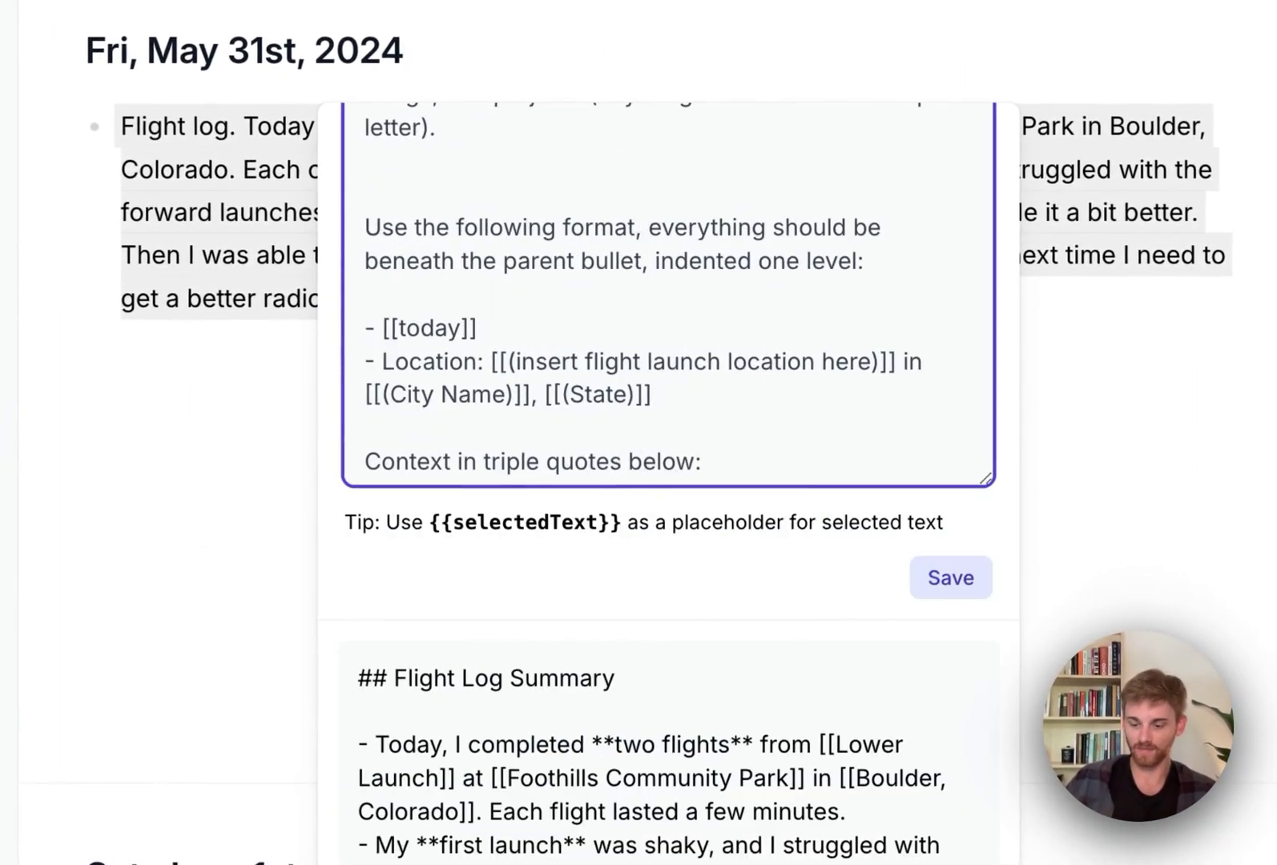
{"action": "type", "text": "- FOr the loca"}
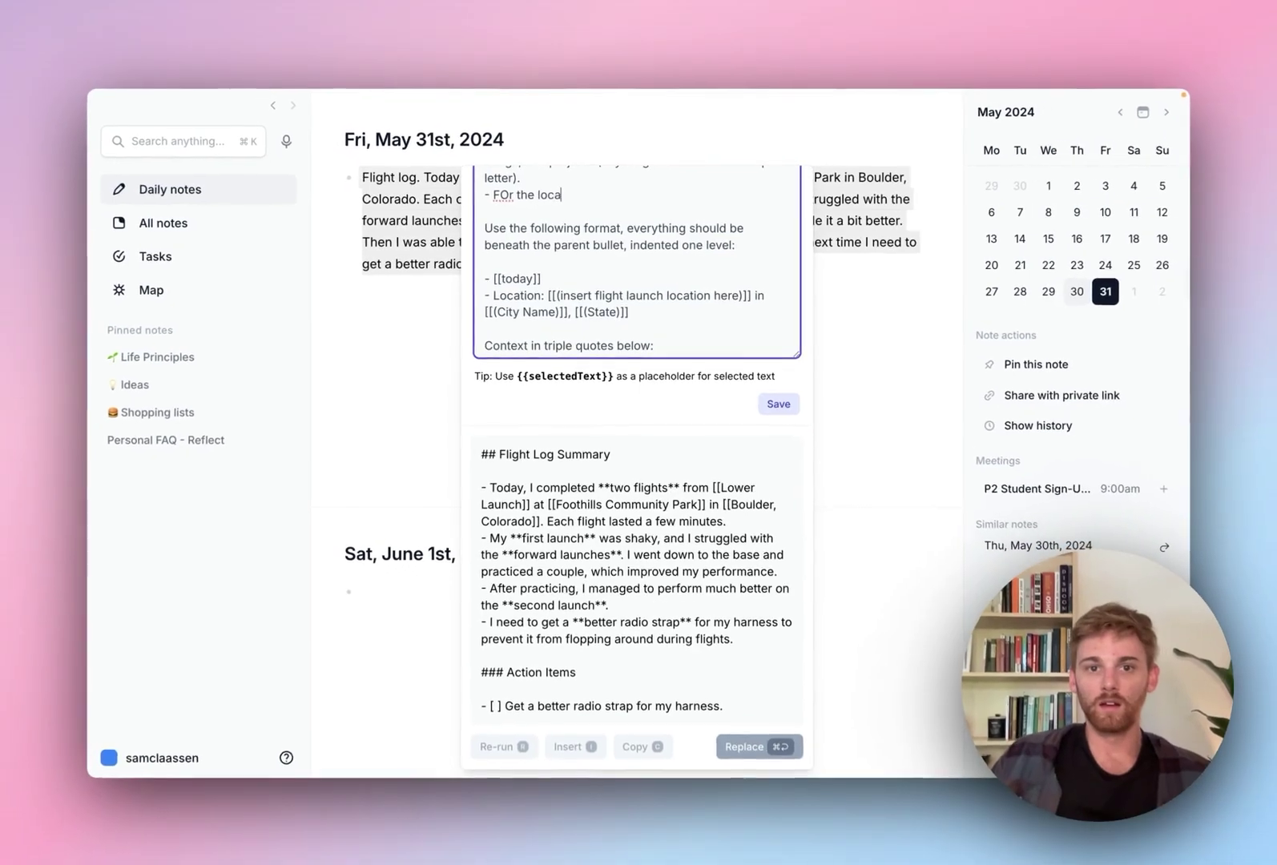
{"action": "key", "text": "BackSpace"}
{"action": "key", "text": "BackSpace"}
{"action": "key", "text": "BackSpace"}
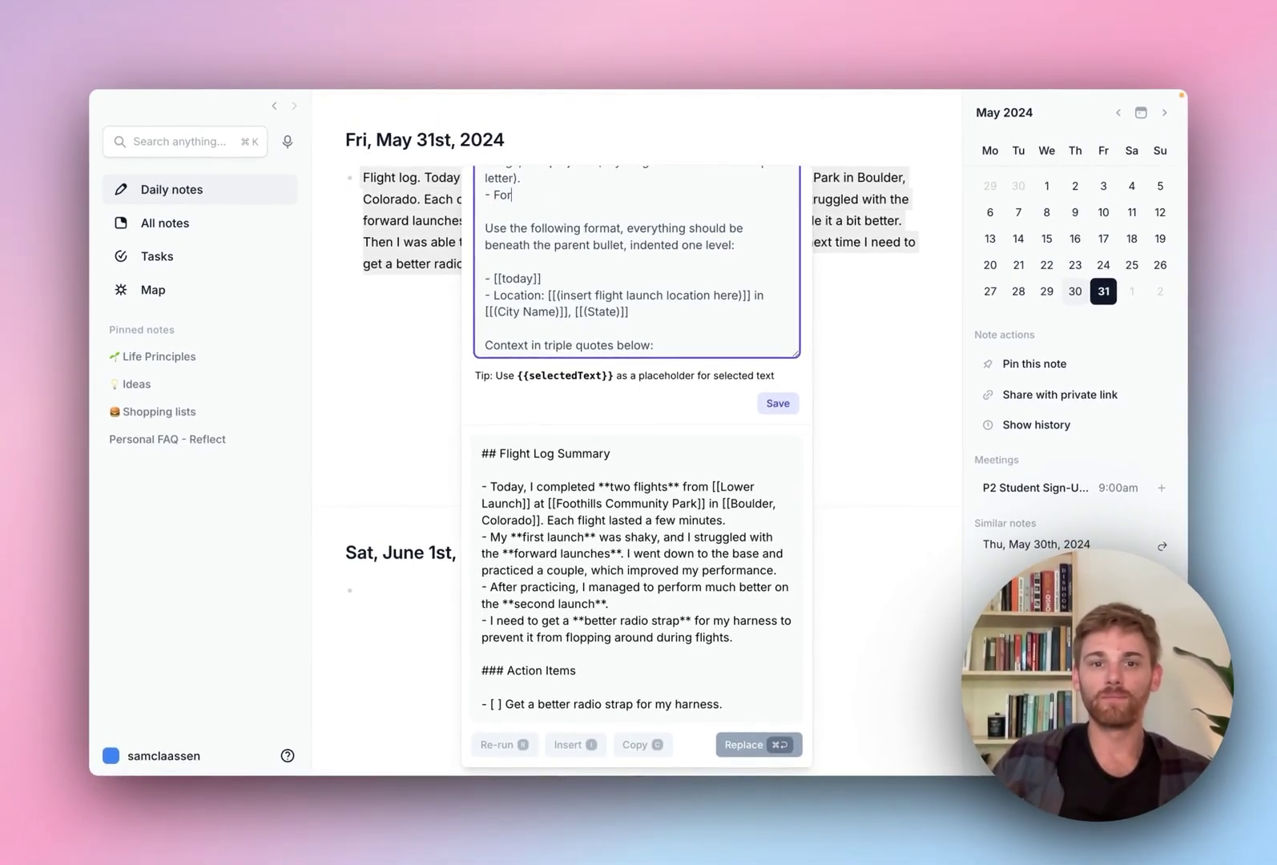
{"action": "type", "text": "r the location, i"}
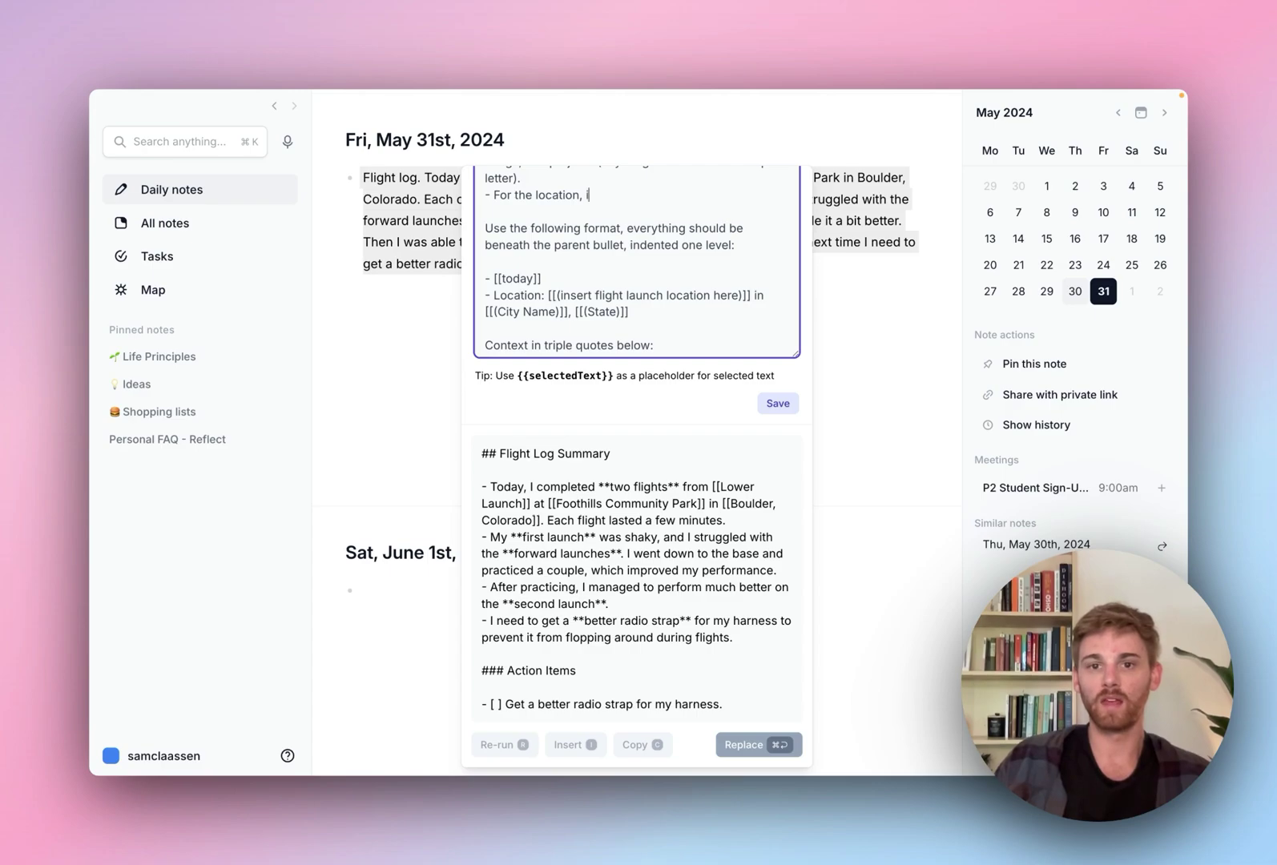
{"action": "type", "text": "f it's in th"}
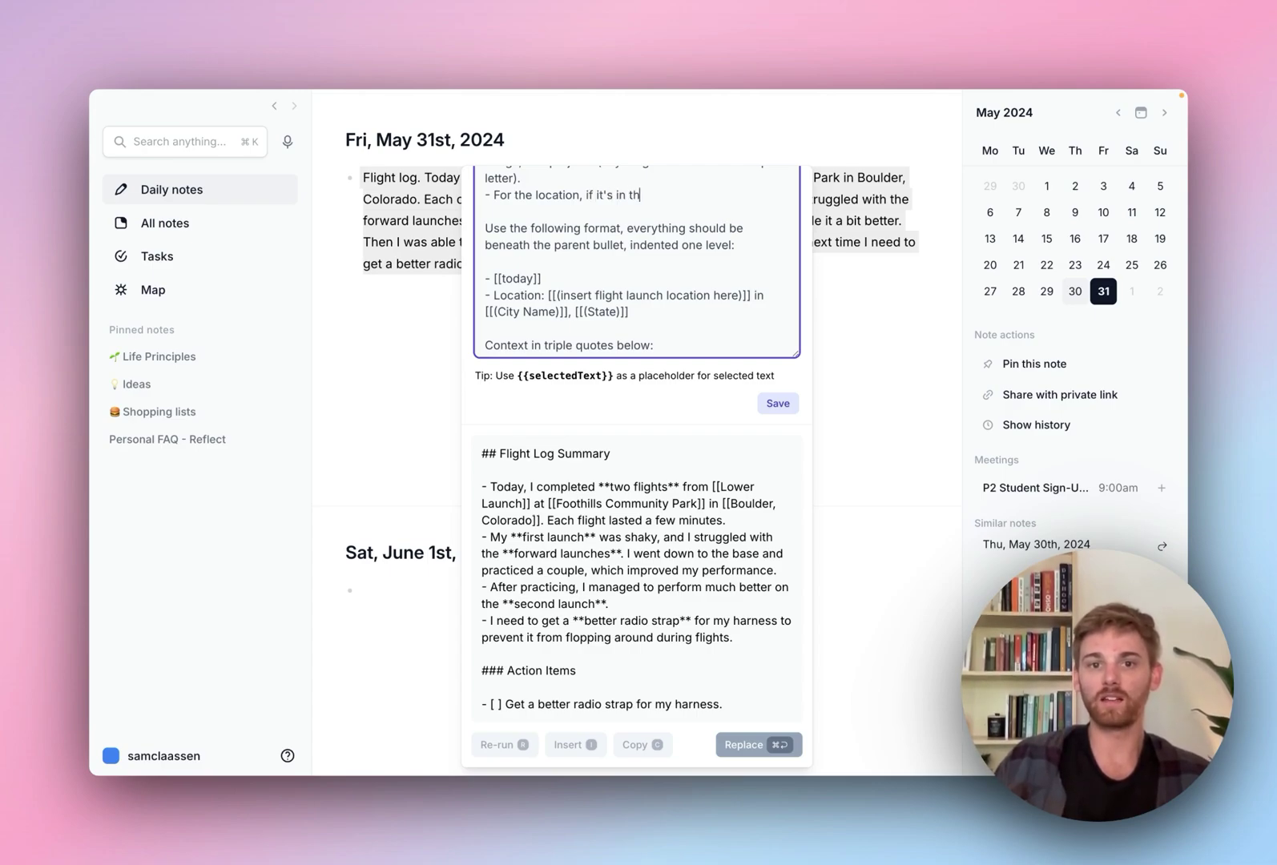
{"action": "type", "text": "e United States, us"}
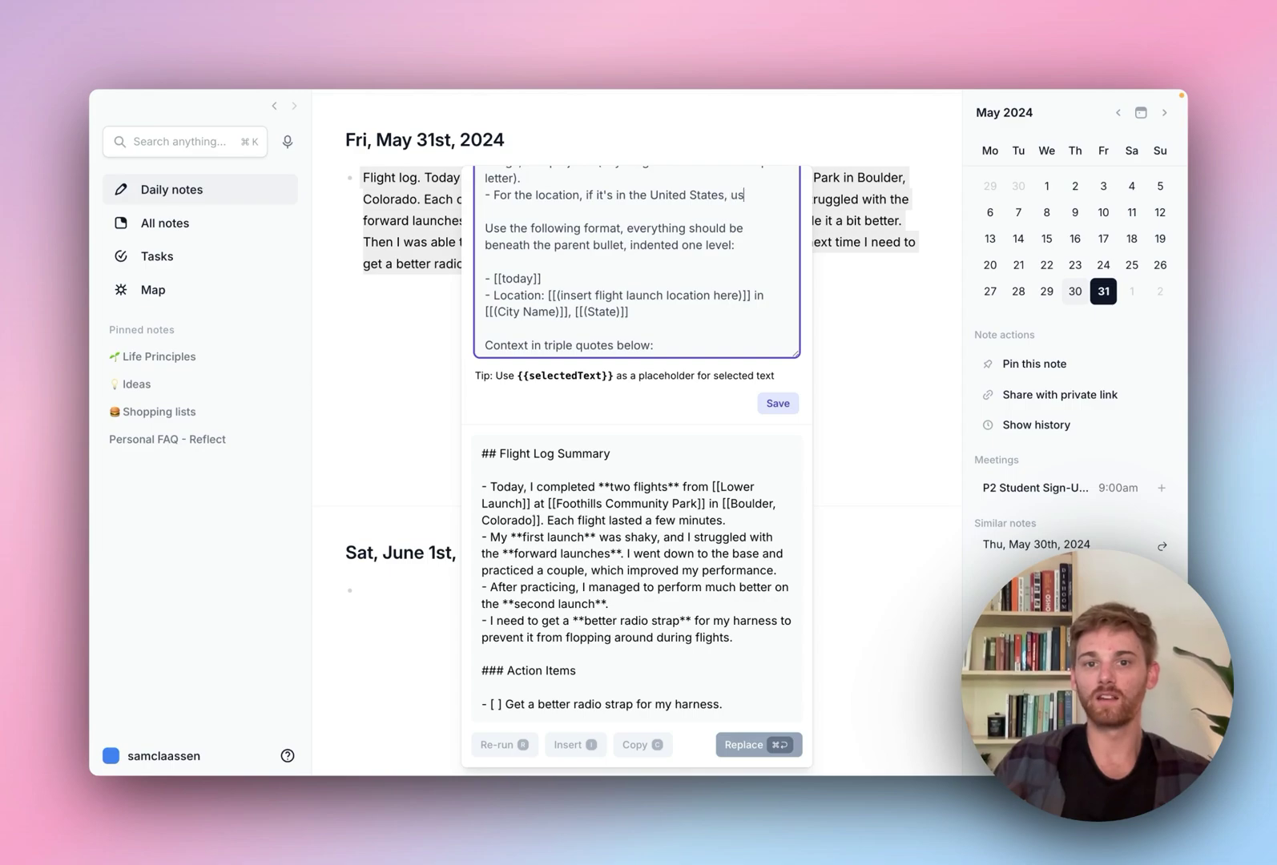
{"action": "type", "text": "e the City, State"}
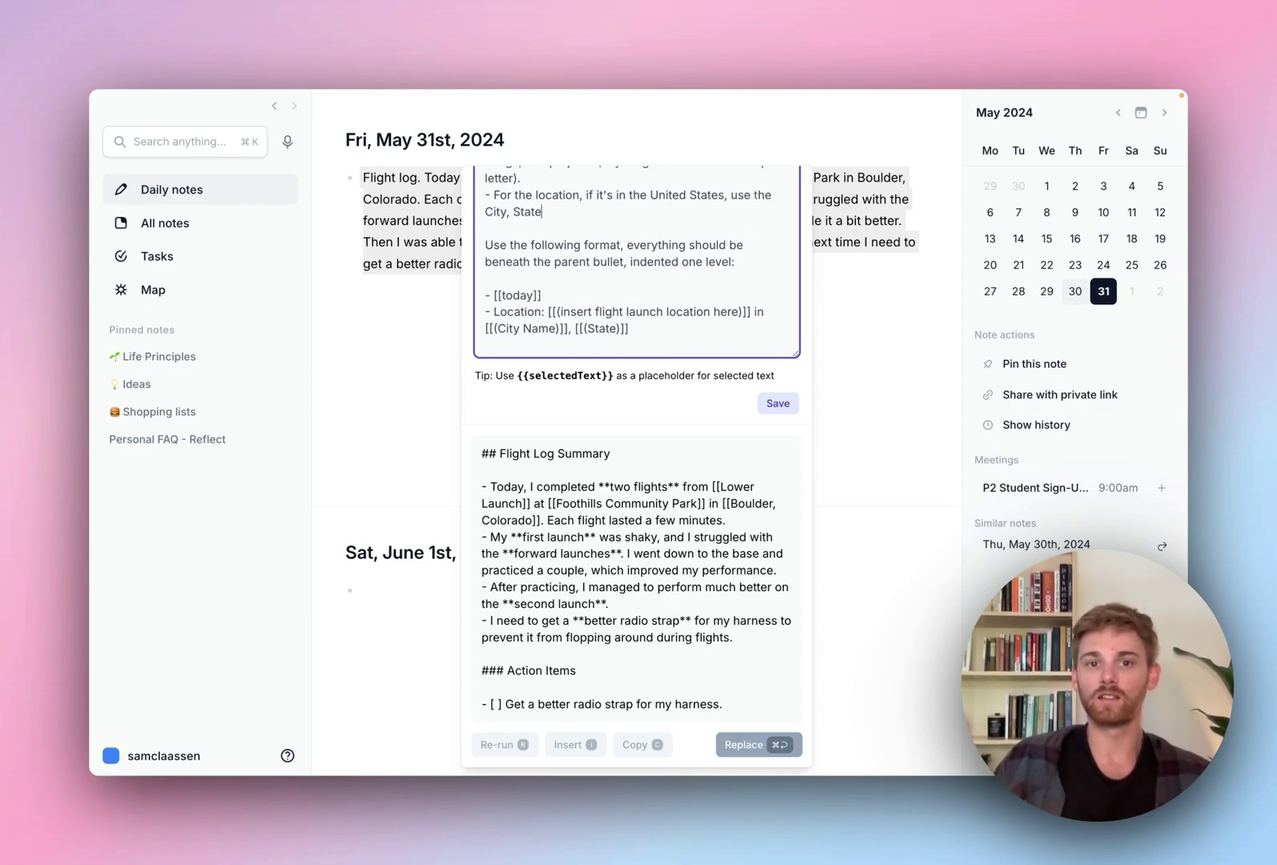
{"action": "type", "text": " format, and if it's abr"}
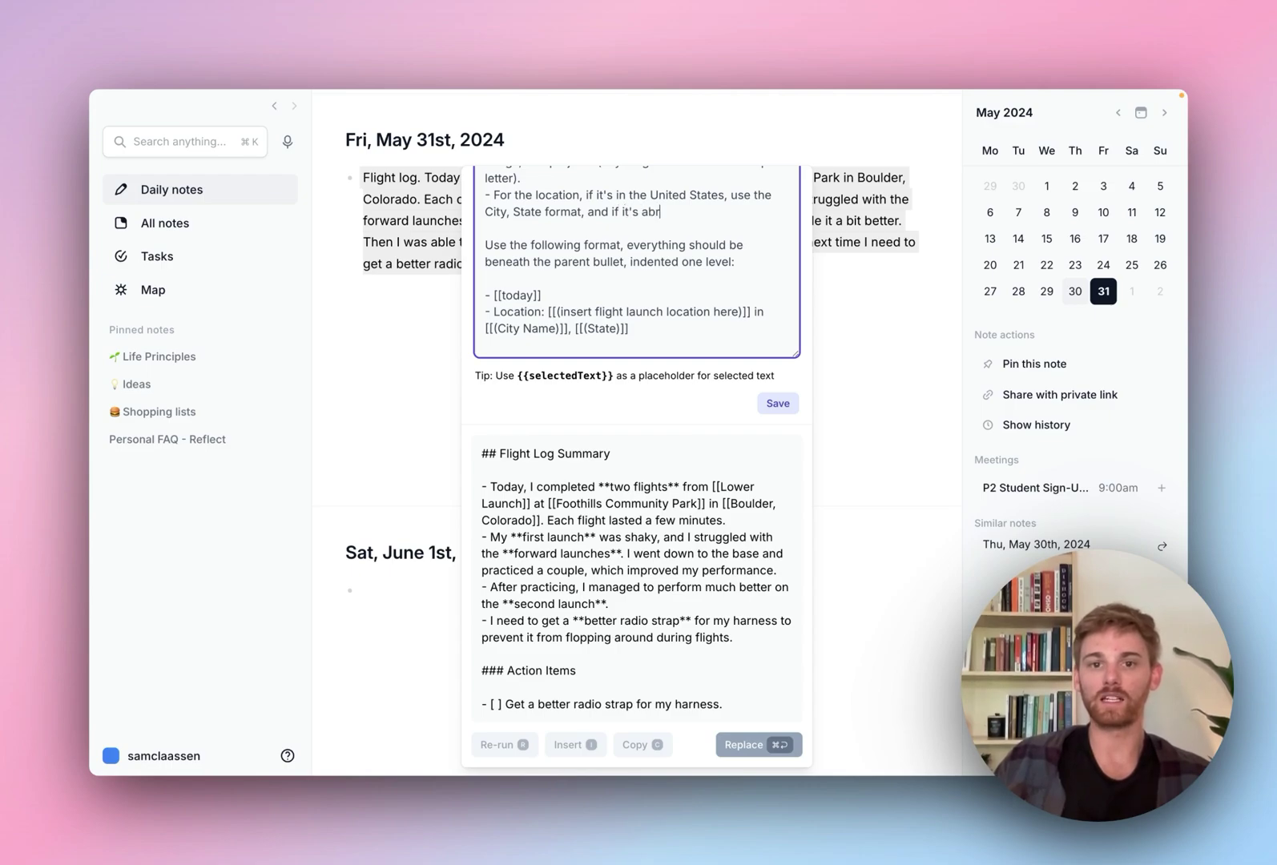
{"action": "type", "text": "oad use"}
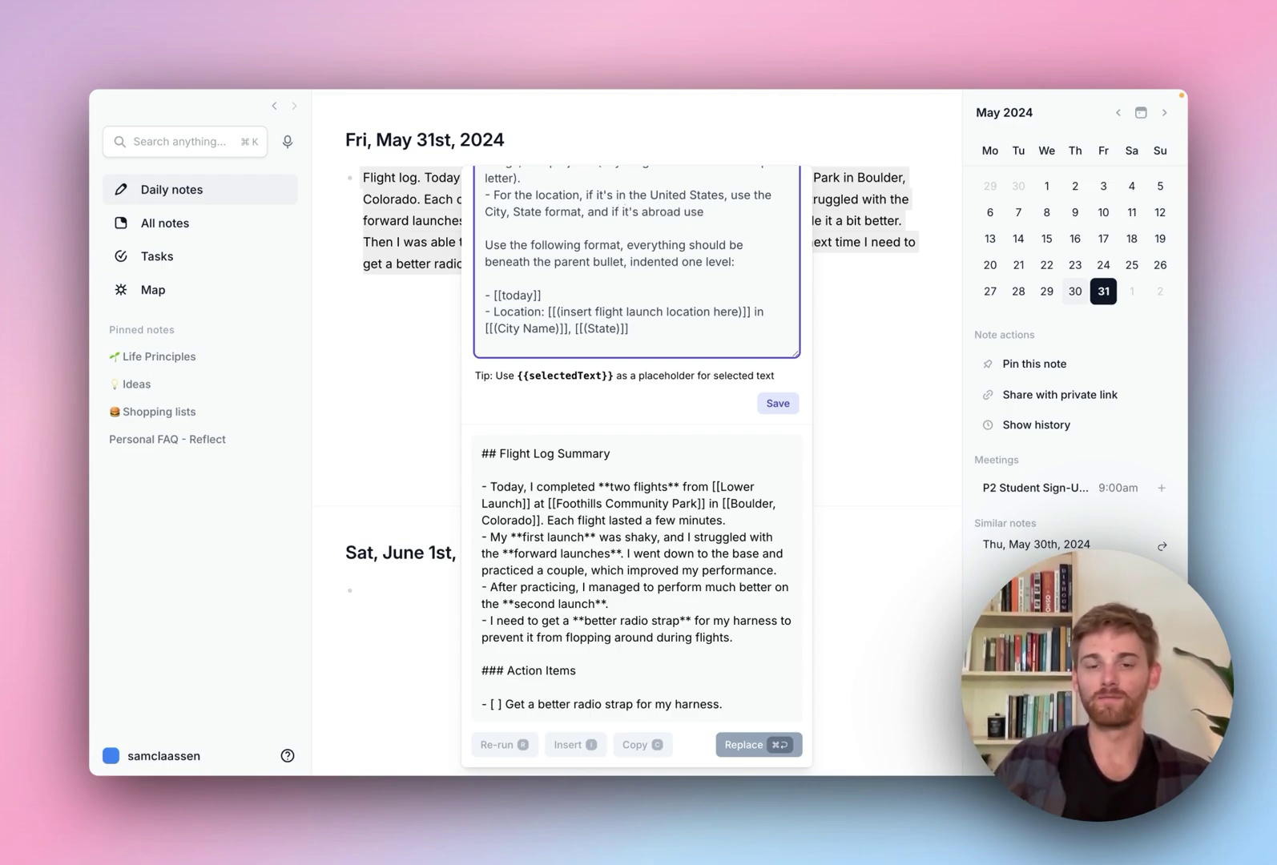
{"action": "type", "text": " City, Coun"}
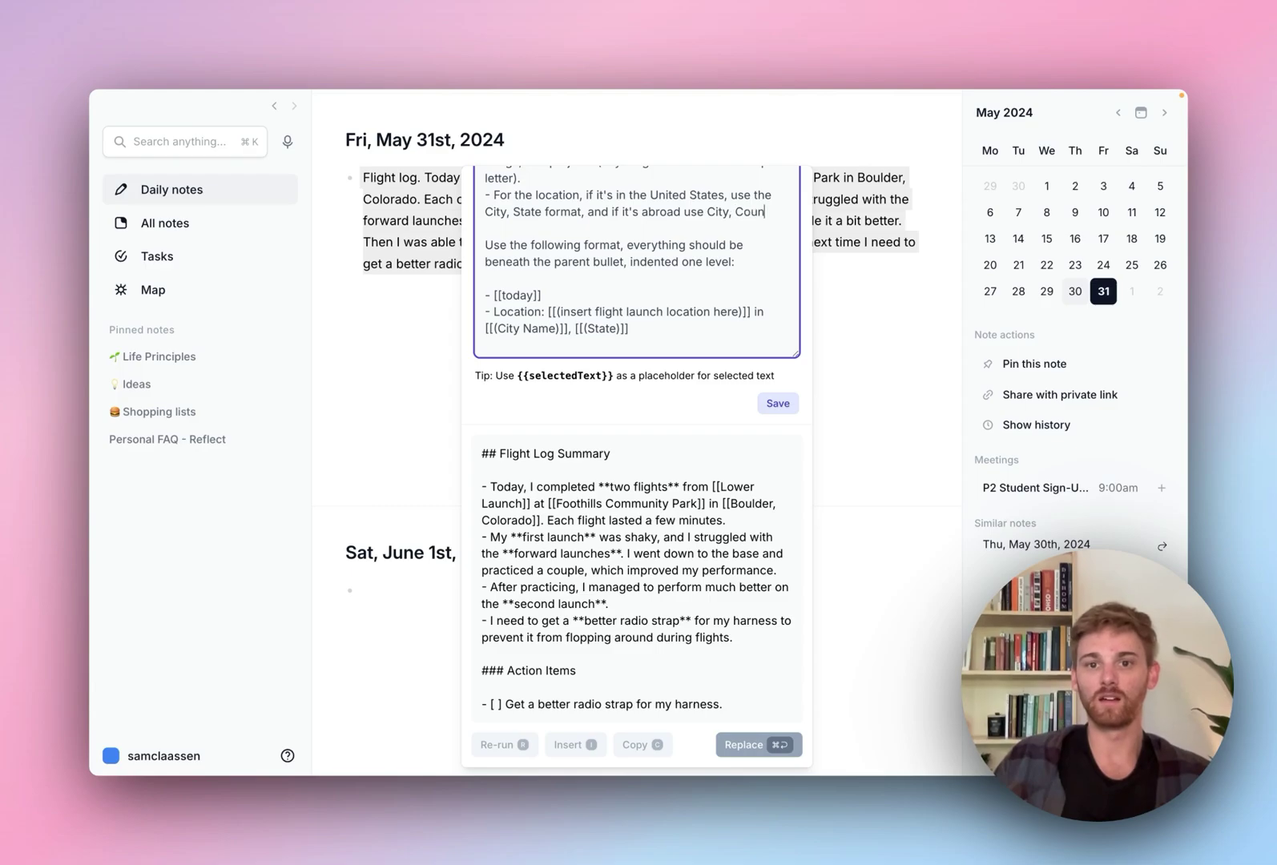
{"action": "type", "text": "try format."}
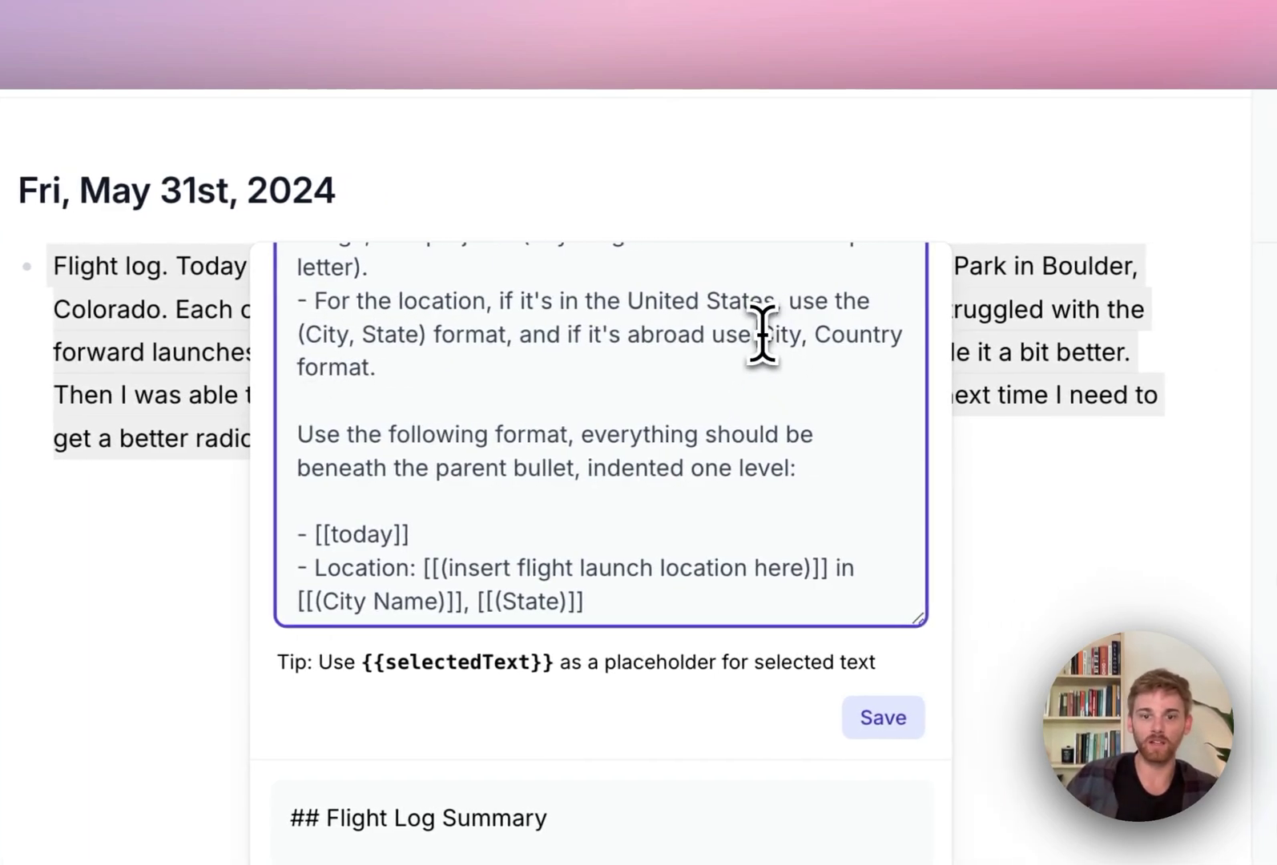
{"action": "left_click", "coordinate": [762, 333]}
{"action": "type", "text": "("}
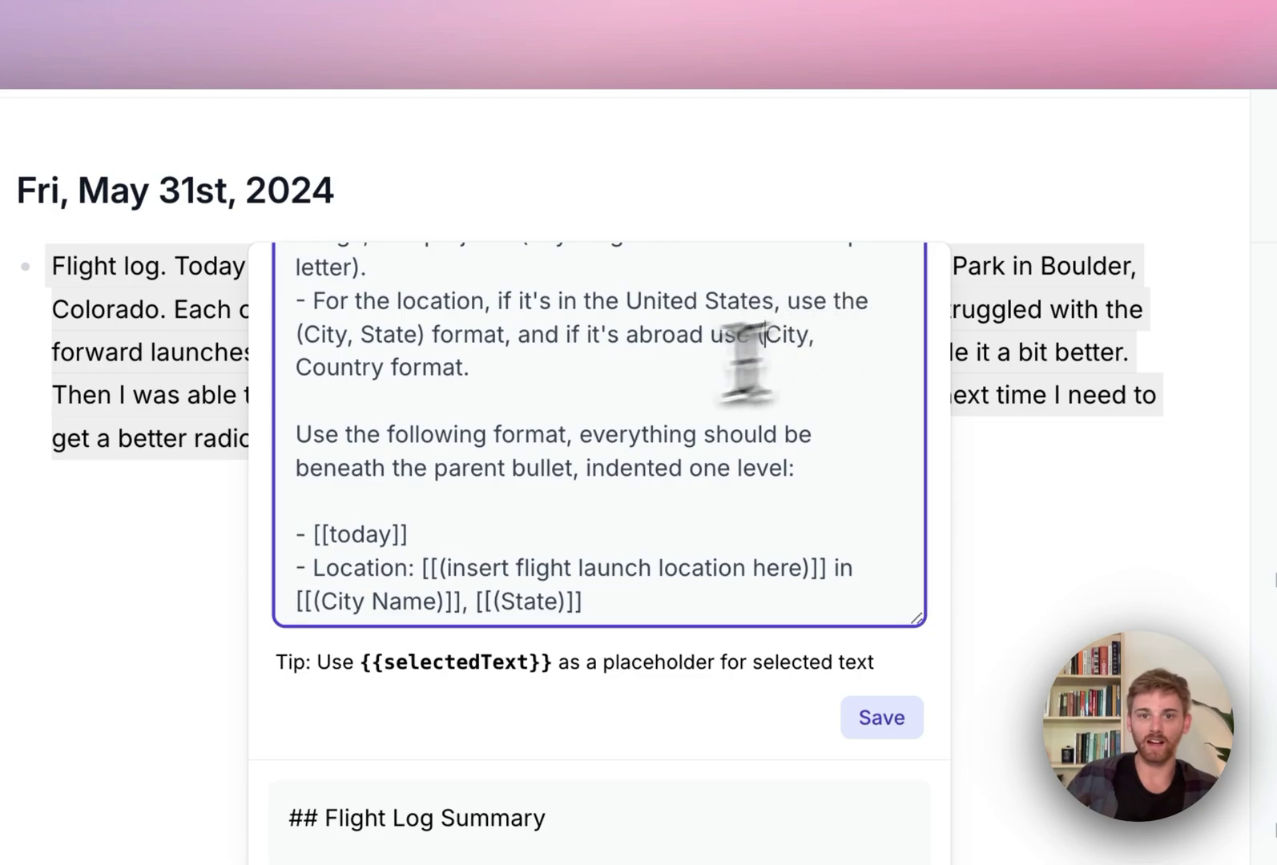
{"action": "left_click", "coordinate": [385, 367]}
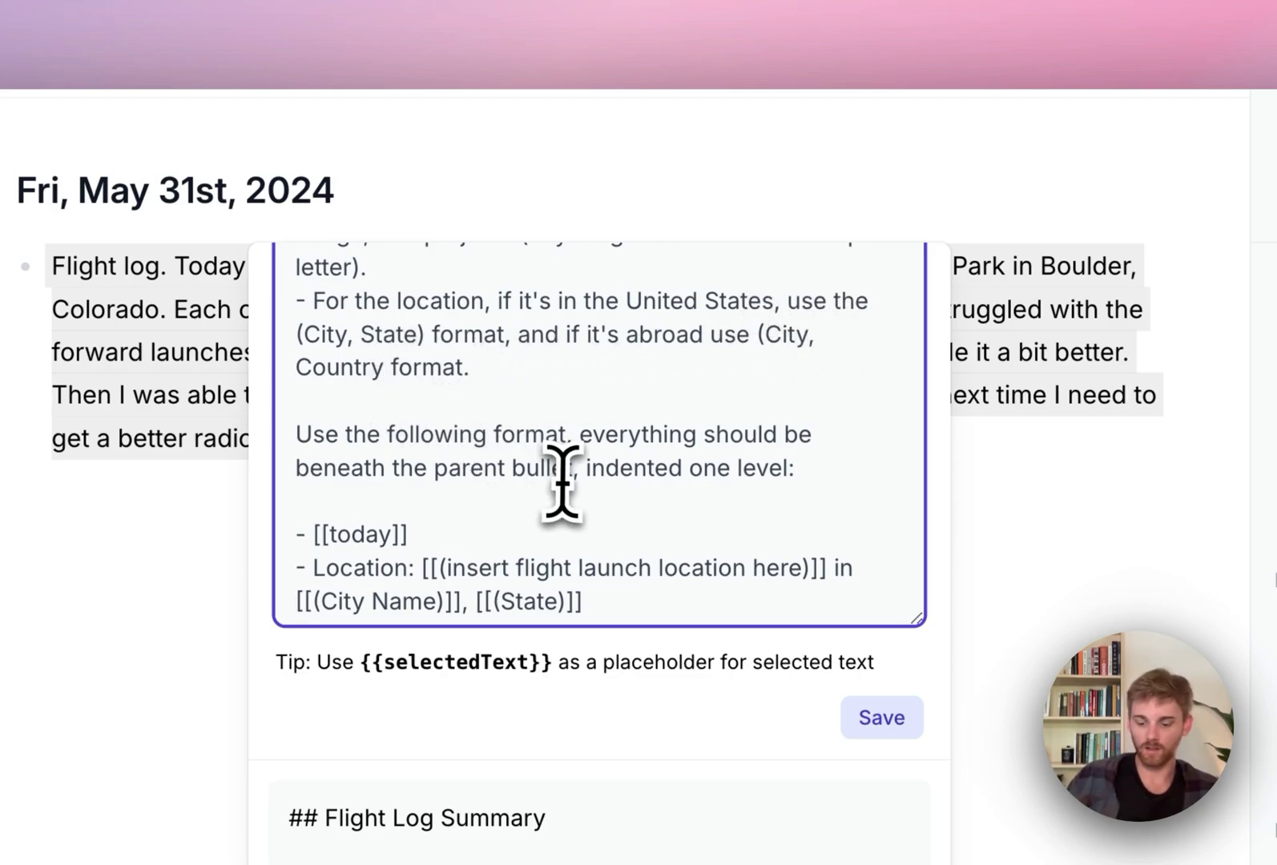
{"action": "type", "text": ")"}
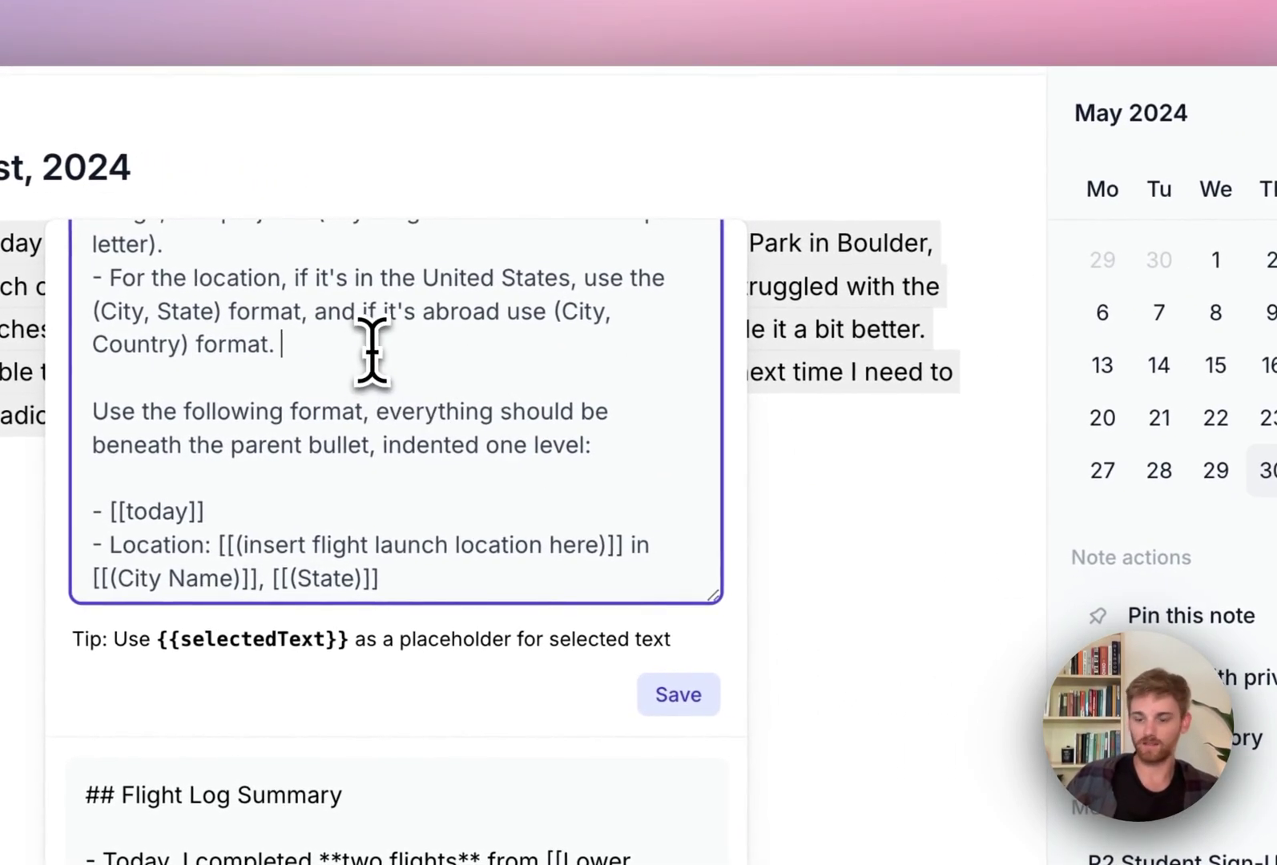
- Add the line '- Words in parenthesis (like this) are filler instructions that you should replace'
{"action": "key", "text": "Return"}
{"action": "type", "text": "- Instru"}
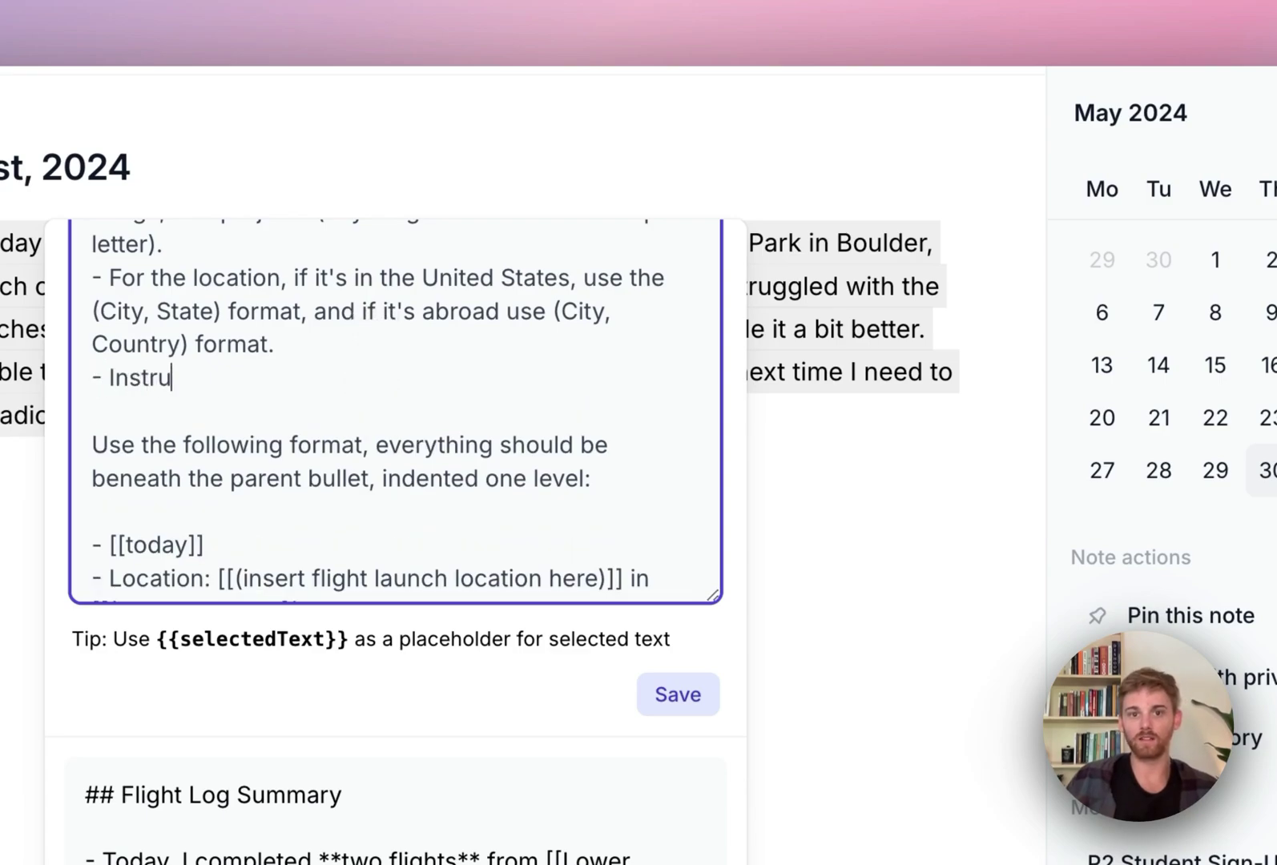
{"action": "key", "text": "BackSpace"}
{"action": "key", "text": "BackSpace"}
{"action": "key", "text": "BackSpace"}
{"action": "key", "text": "BackSpace"}
{"action": "key", "text": "BackSpace"}
{"action": "key", "text": "BackSpace"}
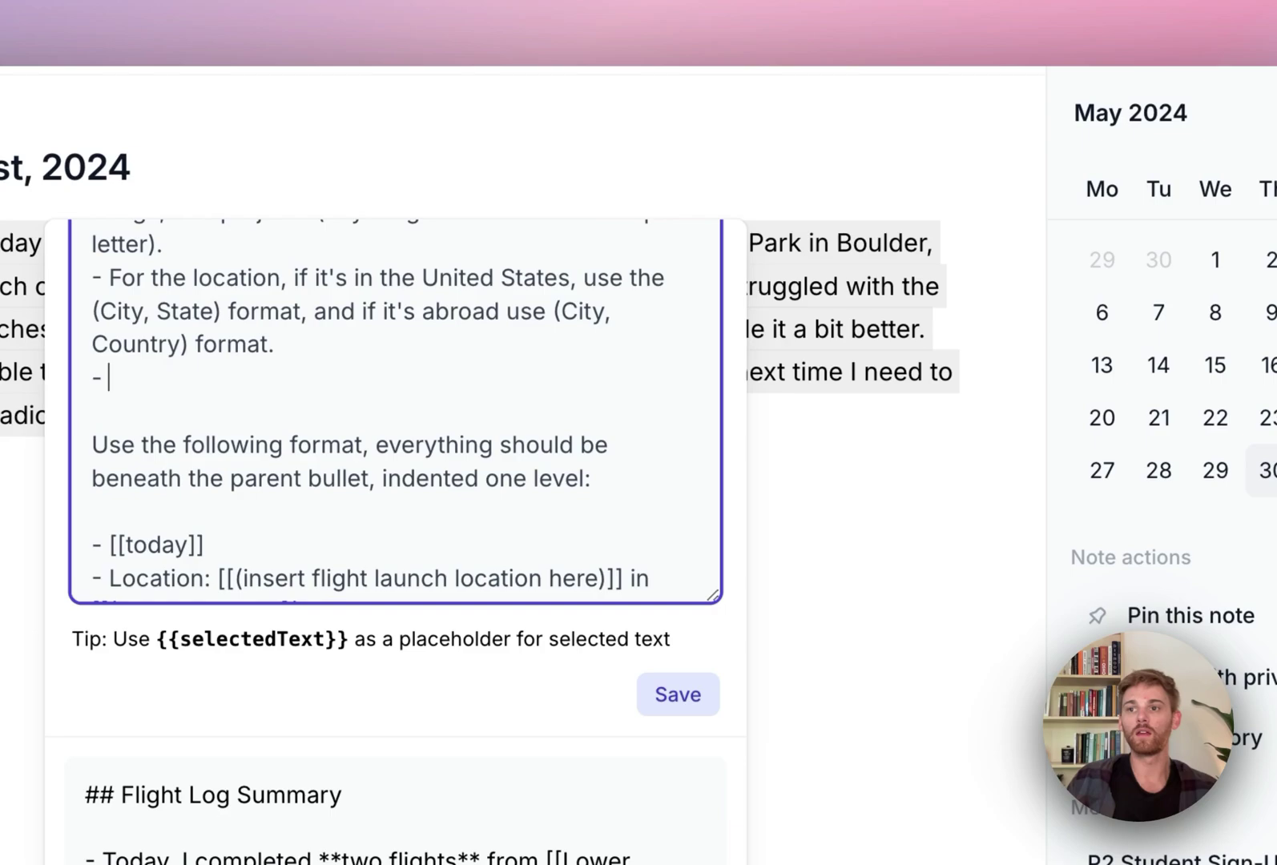
{"action": "type", "text": "Words in par"}
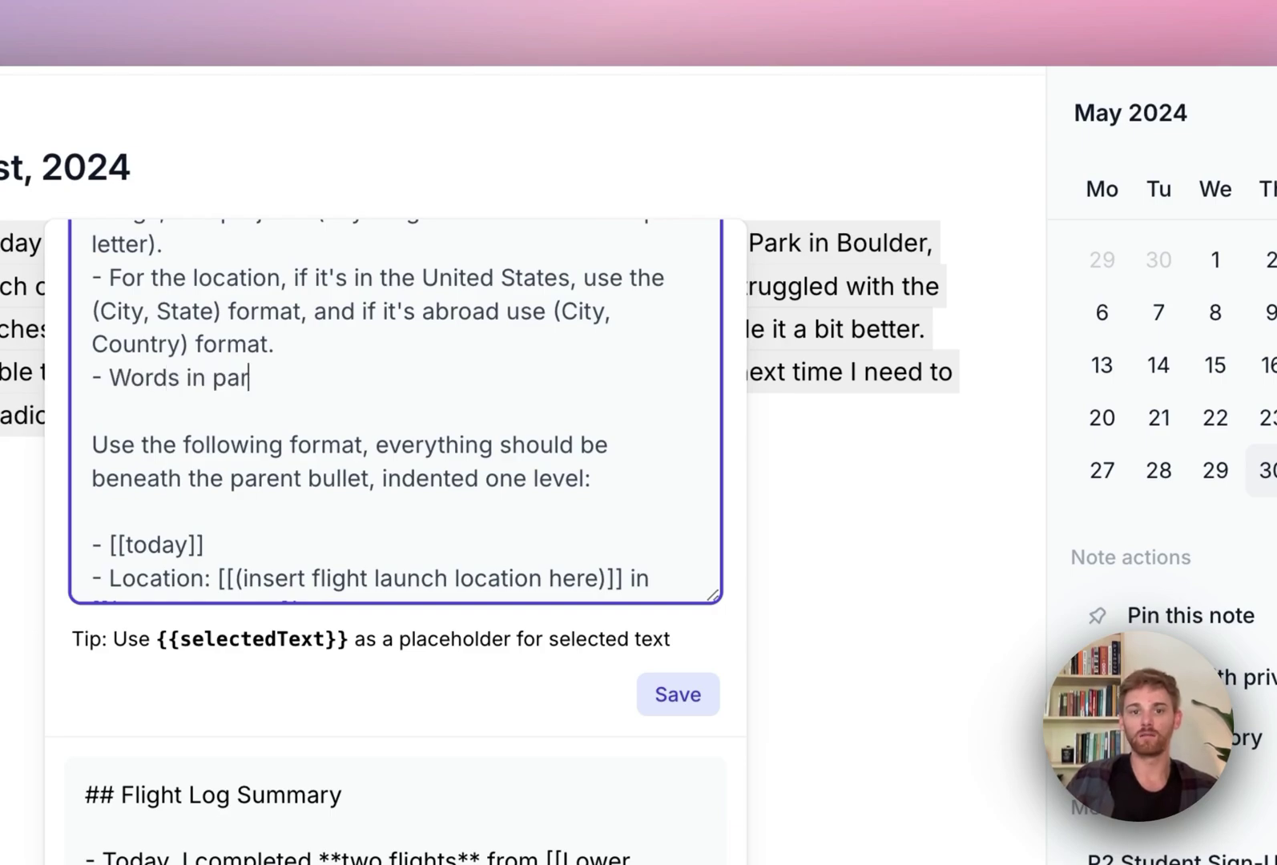
{"action": "type", "text": "an"}
{"action": "key", "text": "BackSpace"}
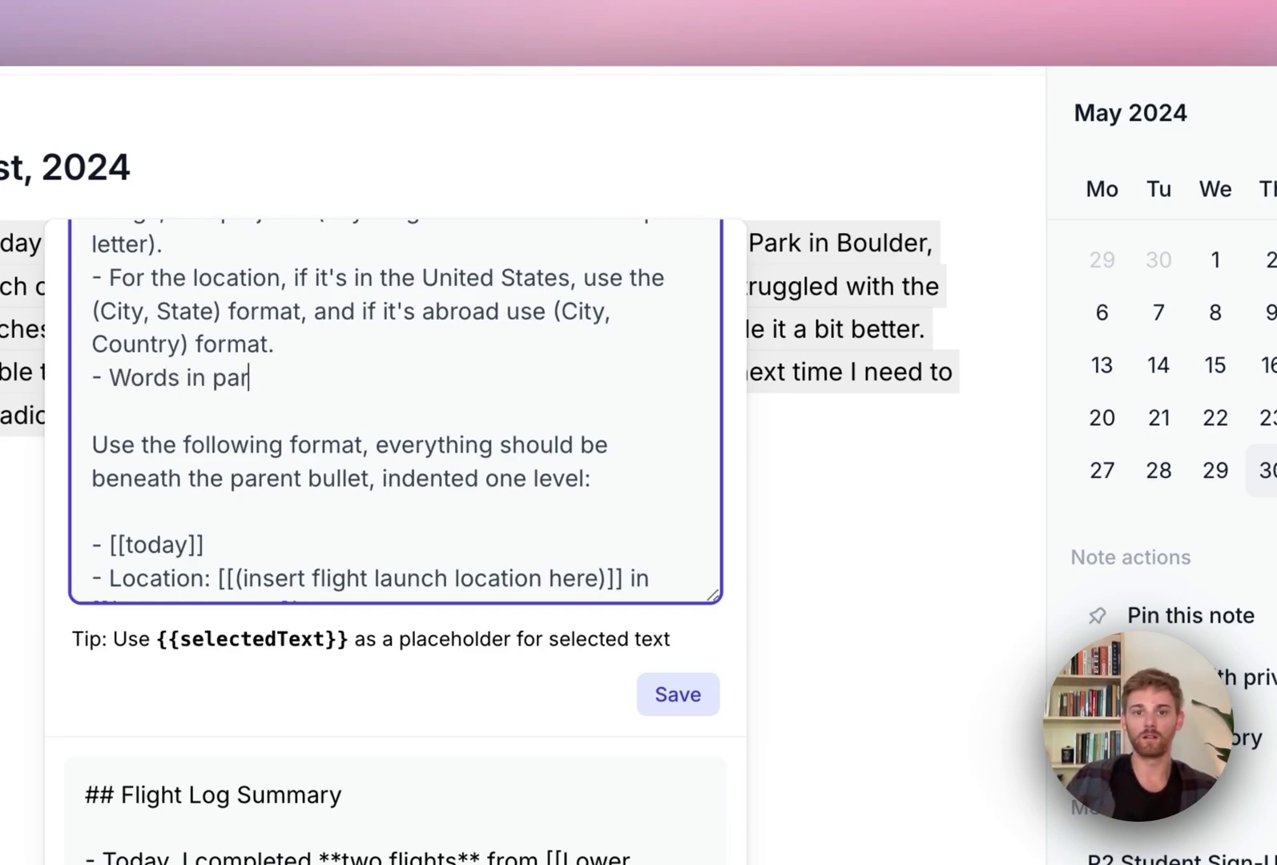
{"action": "type", "text": "enthesis"}
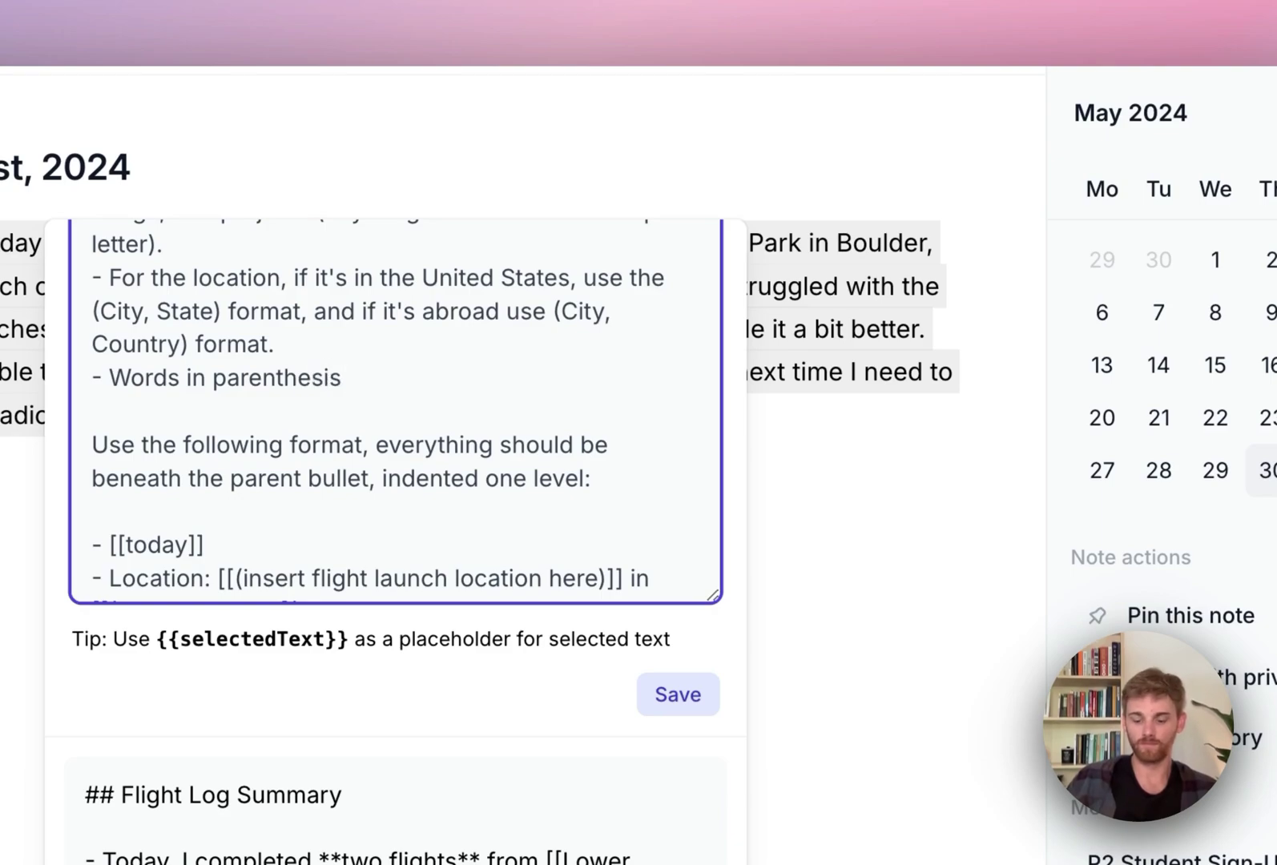
{"action": "type", "text": " (like this) are "}
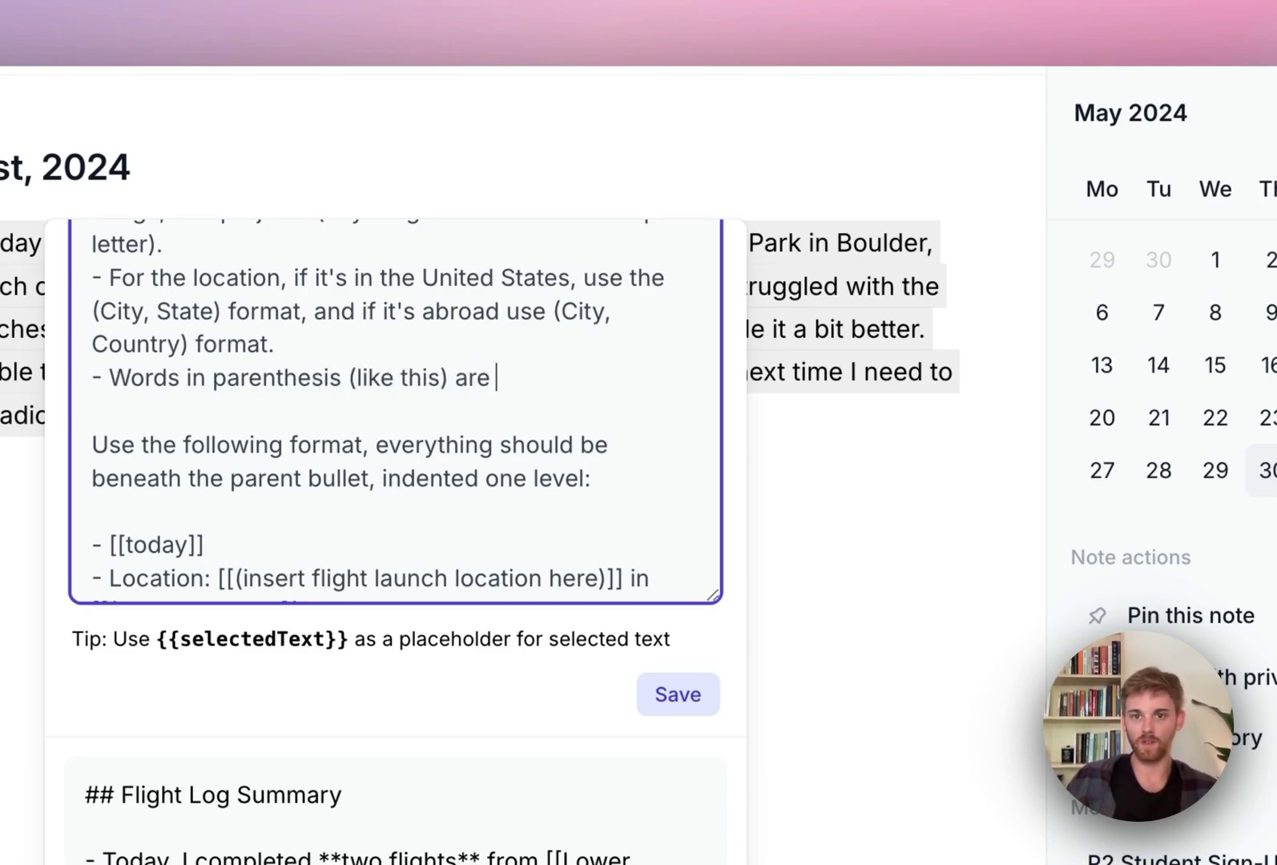
{"action": "type", "text": "filler instructions that"}
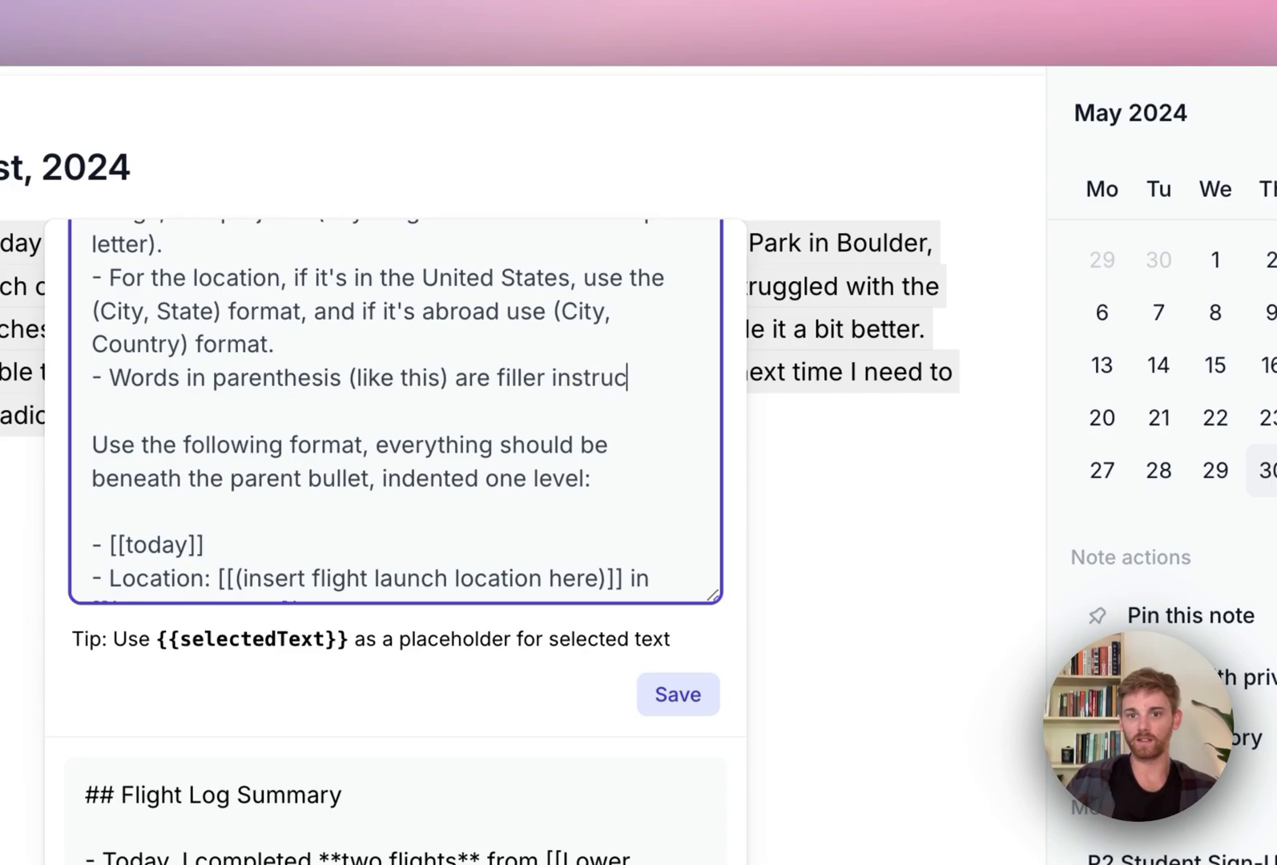
{"action": "type", "text": " you should replace."}
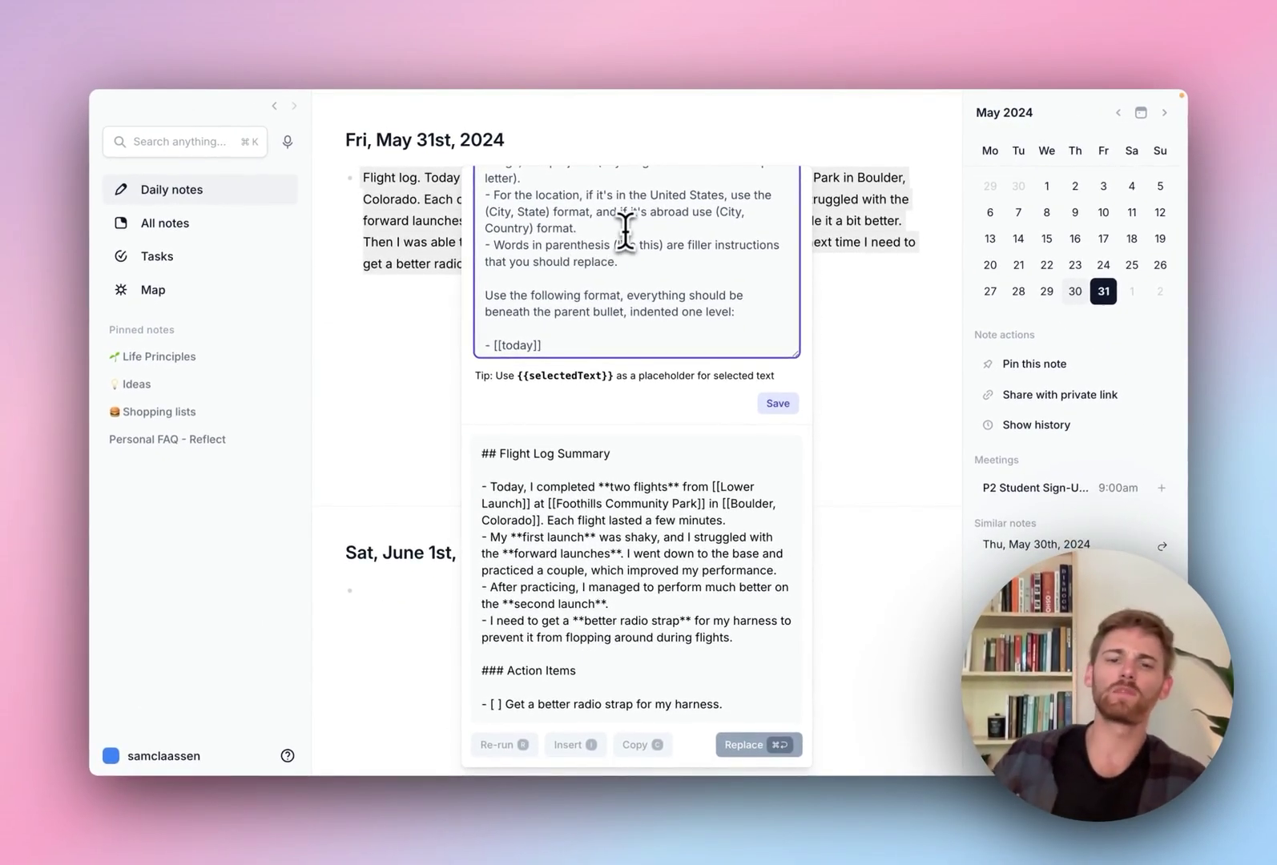
- Add '- Length of Flight: (insert length of flight here)' below the Location line
{"action": "scroll", "coordinate": [629, 231], "scroll_direction": "down", "scroll_amount": 3}
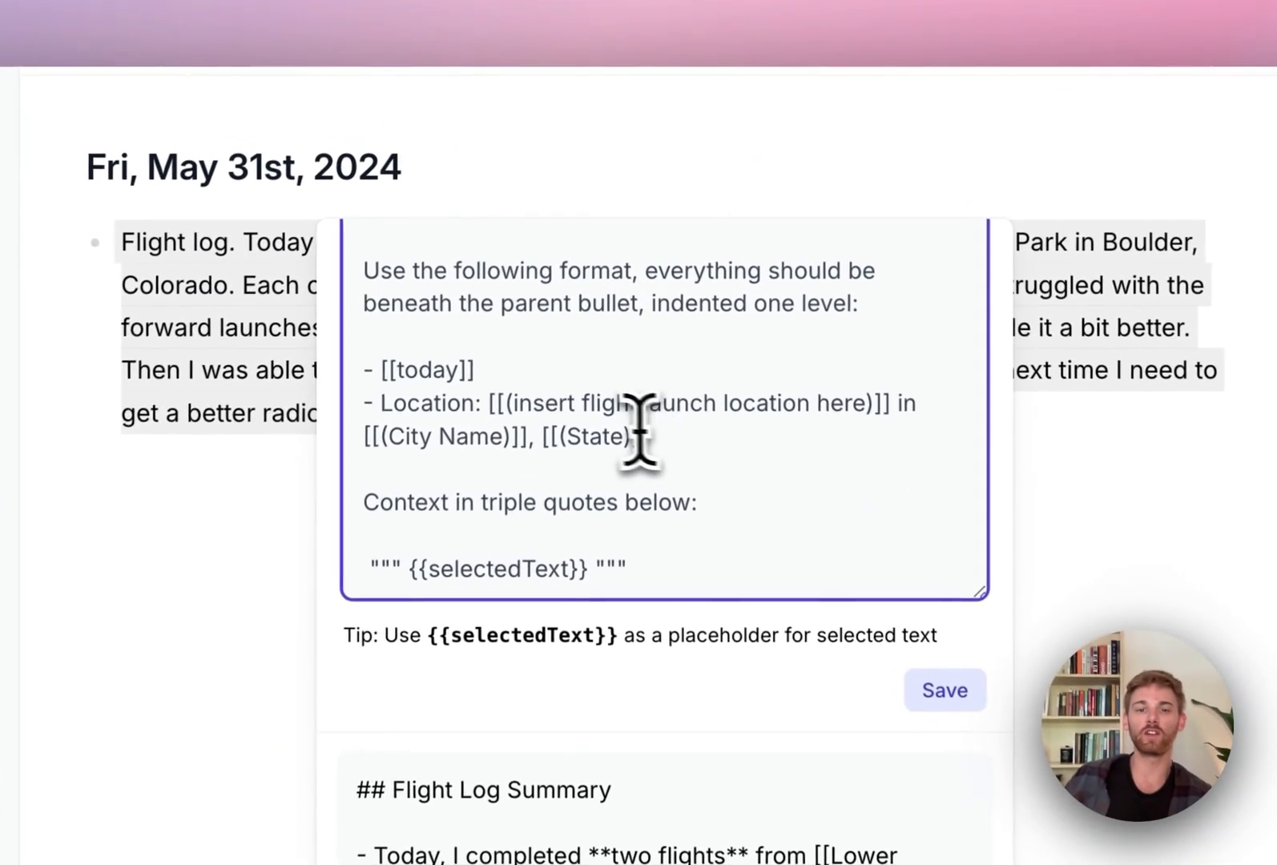
{"action": "left_click", "coordinate": [651, 434]}
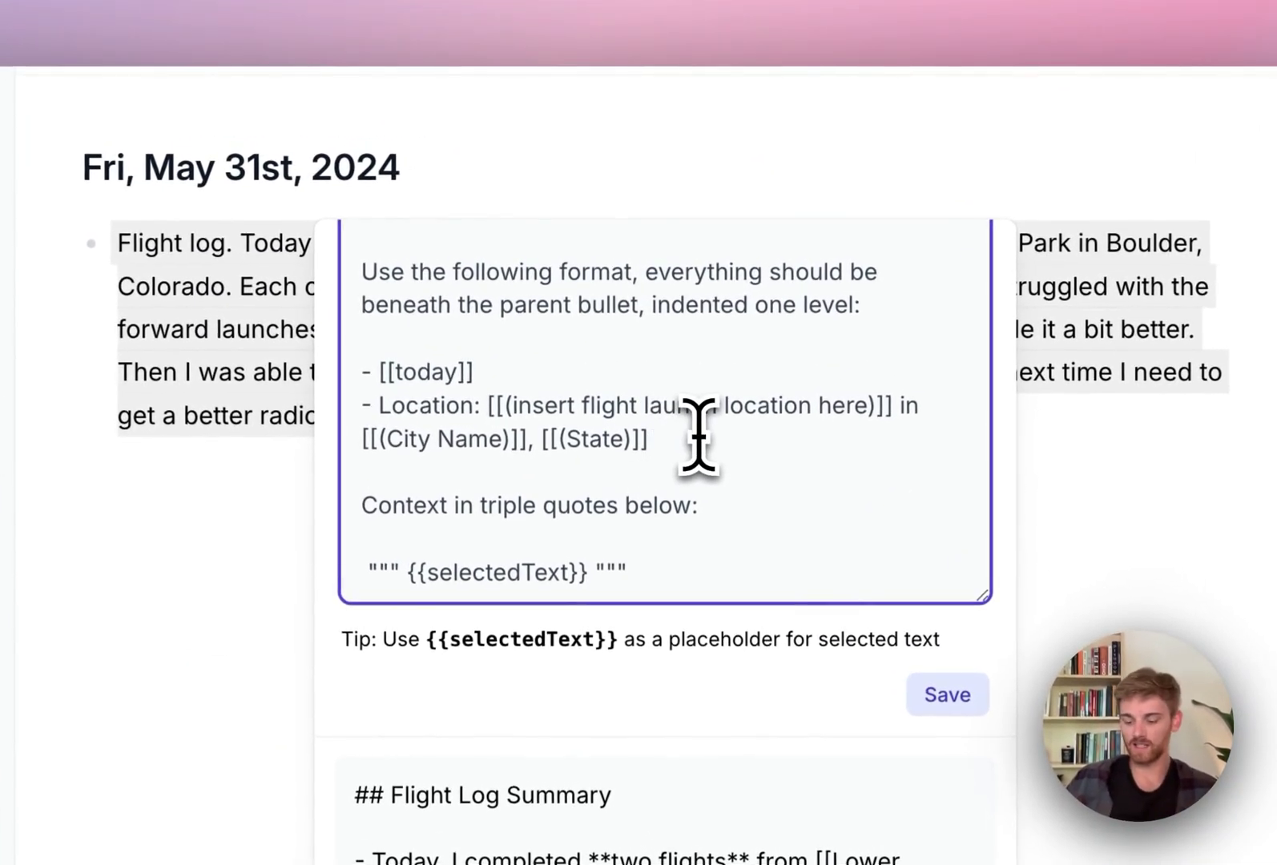
{"action": "key", "text": "Return"}
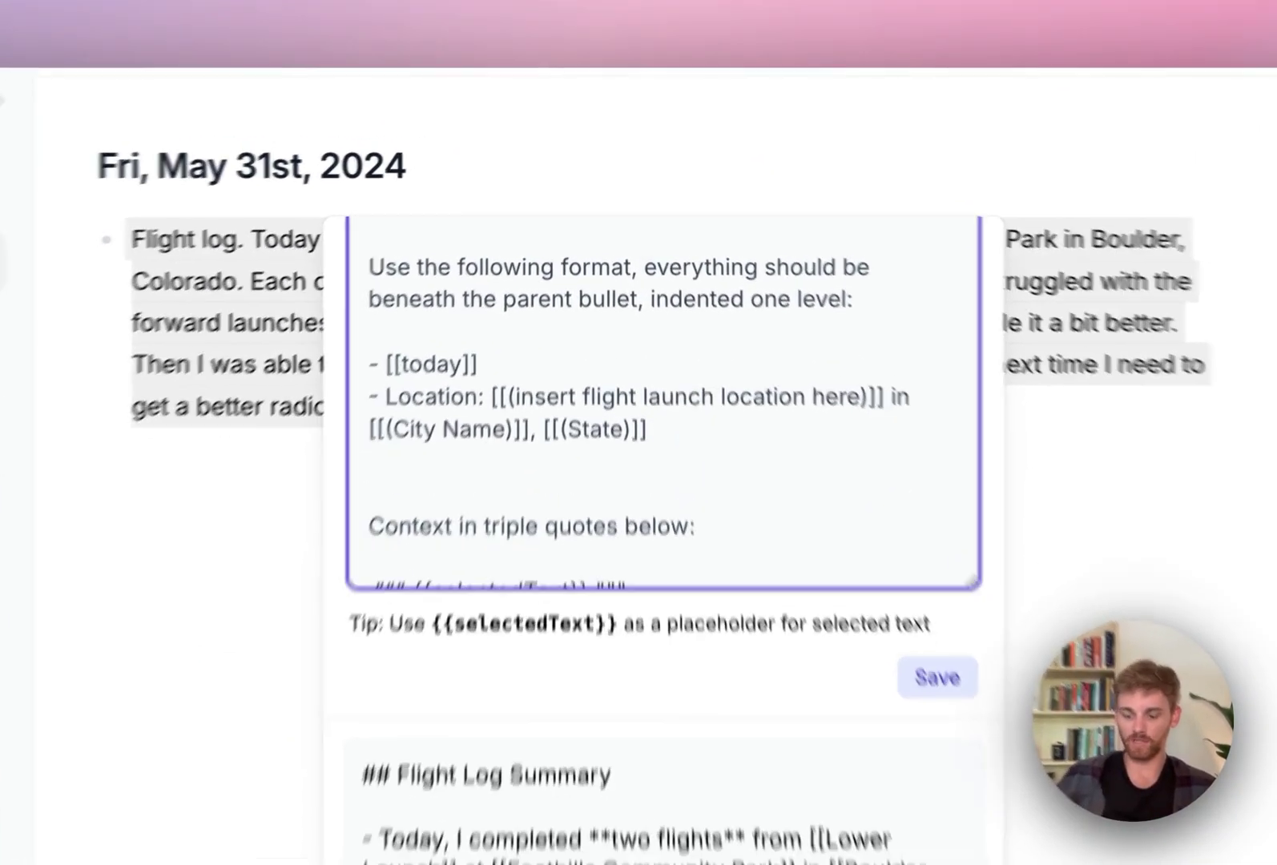
{"action": "type", "text": "- "}
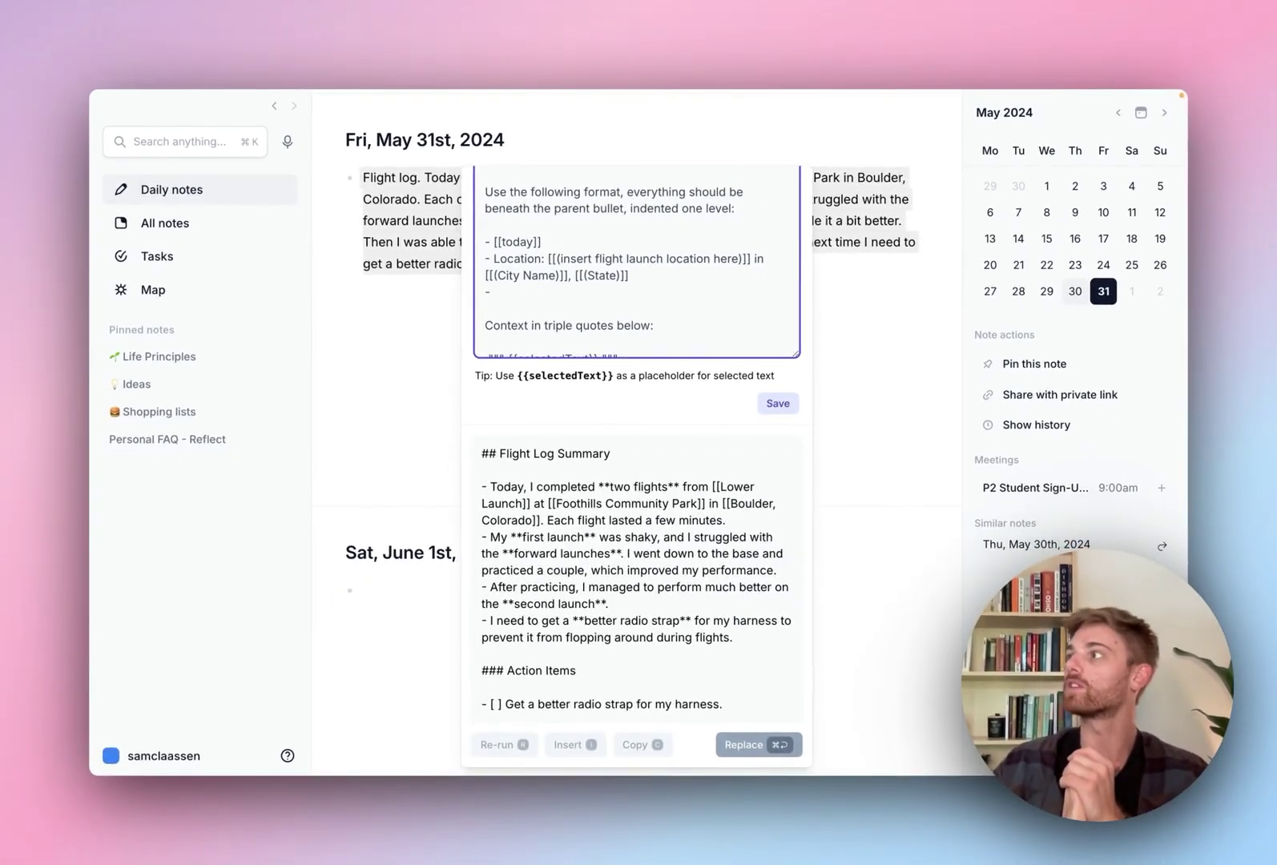
{"action": "type", "text": "Leng"}
{"action": "type", "text": "th of "}
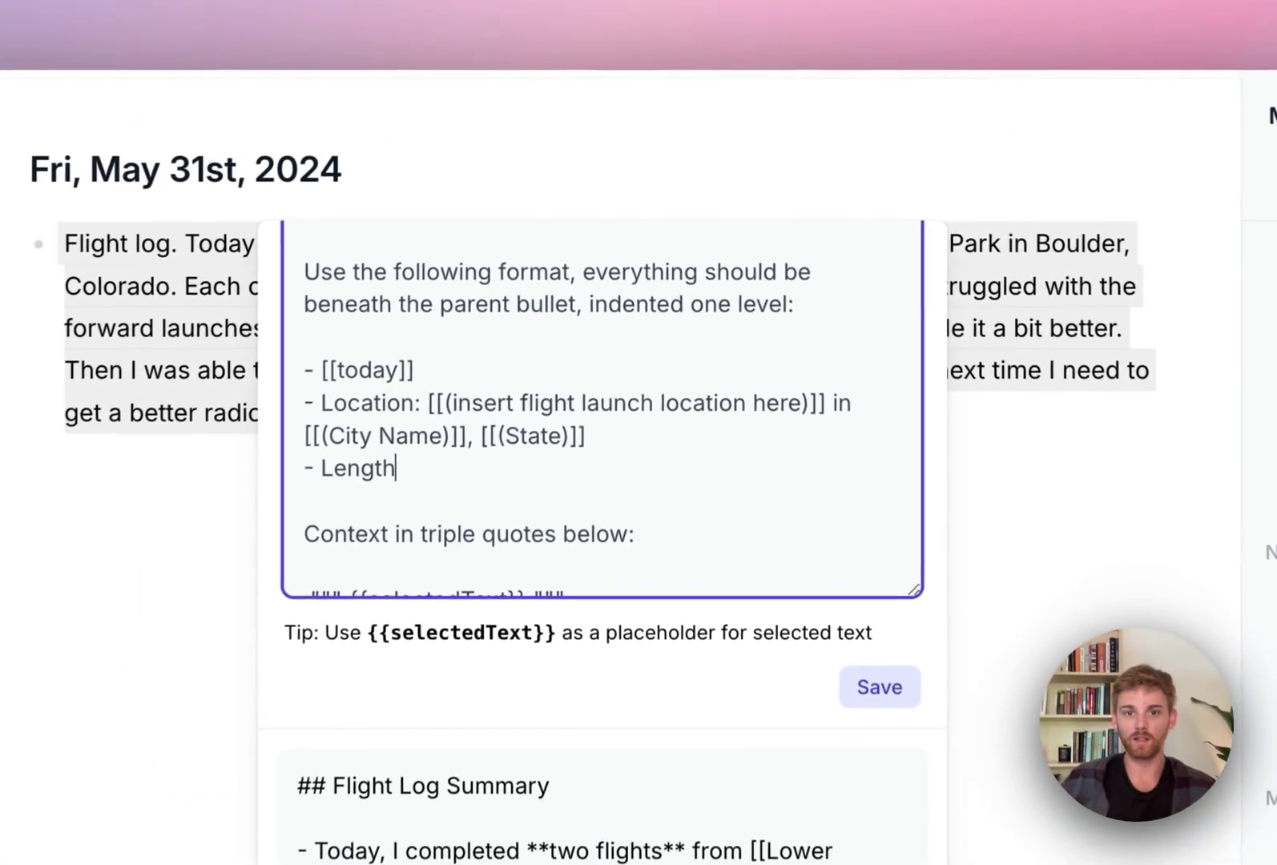
{"action": "type", "text": "T"}
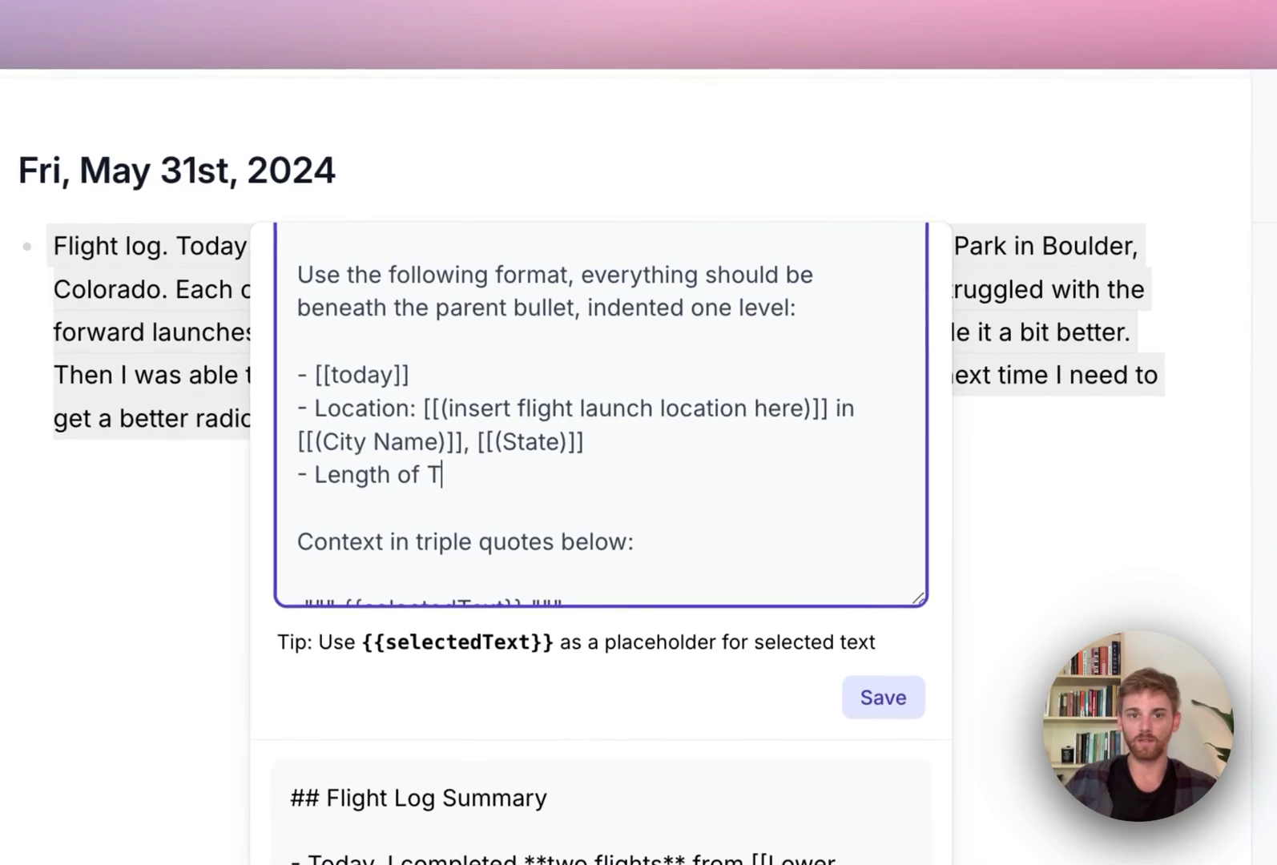
{"action": "key", "text": "BackSpace"}
{"action": "type", "text": "fFLigh"}
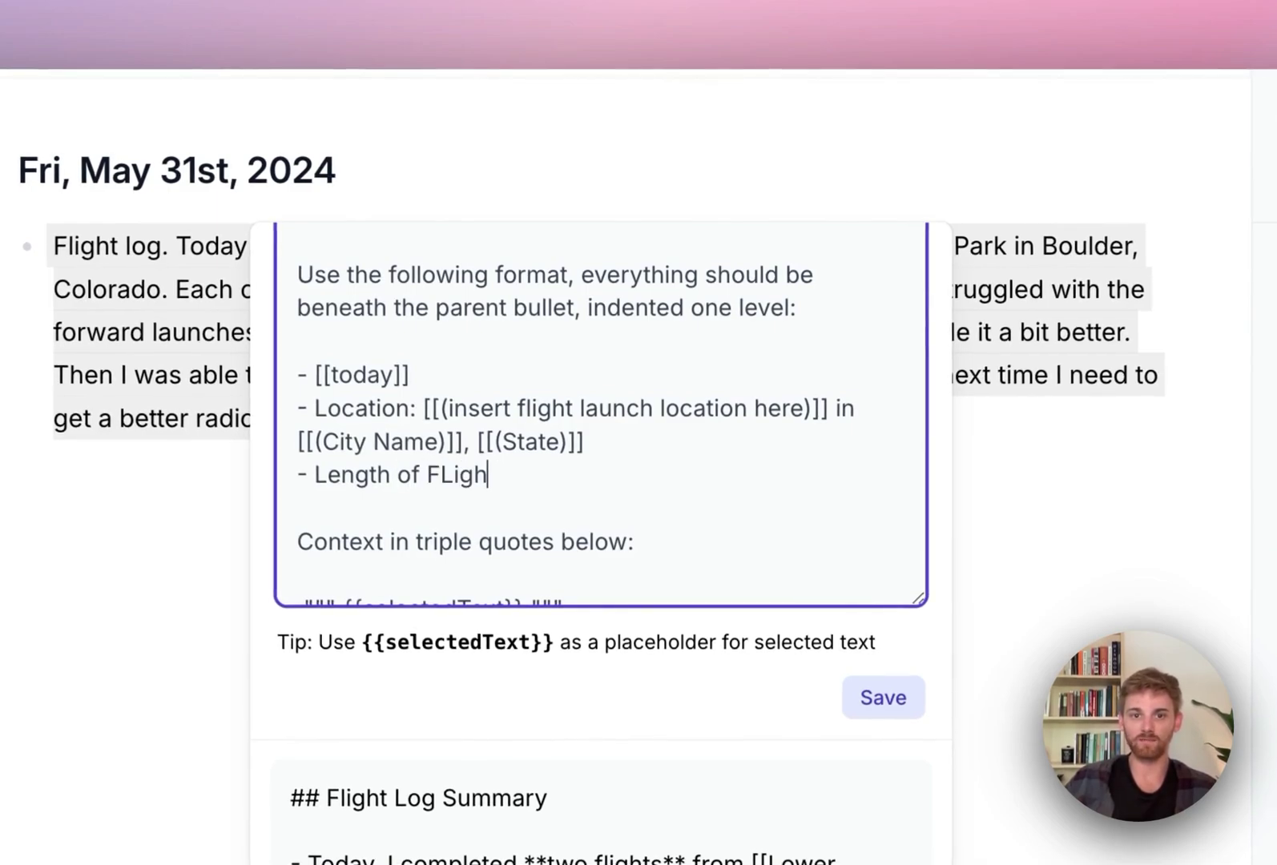
{"action": "key", "text": "BackSpace"}
{"action": "key", "text": "BackSpace"}
{"action": "key", "text": "BackSpace"}
{"action": "type", "text": "light"}
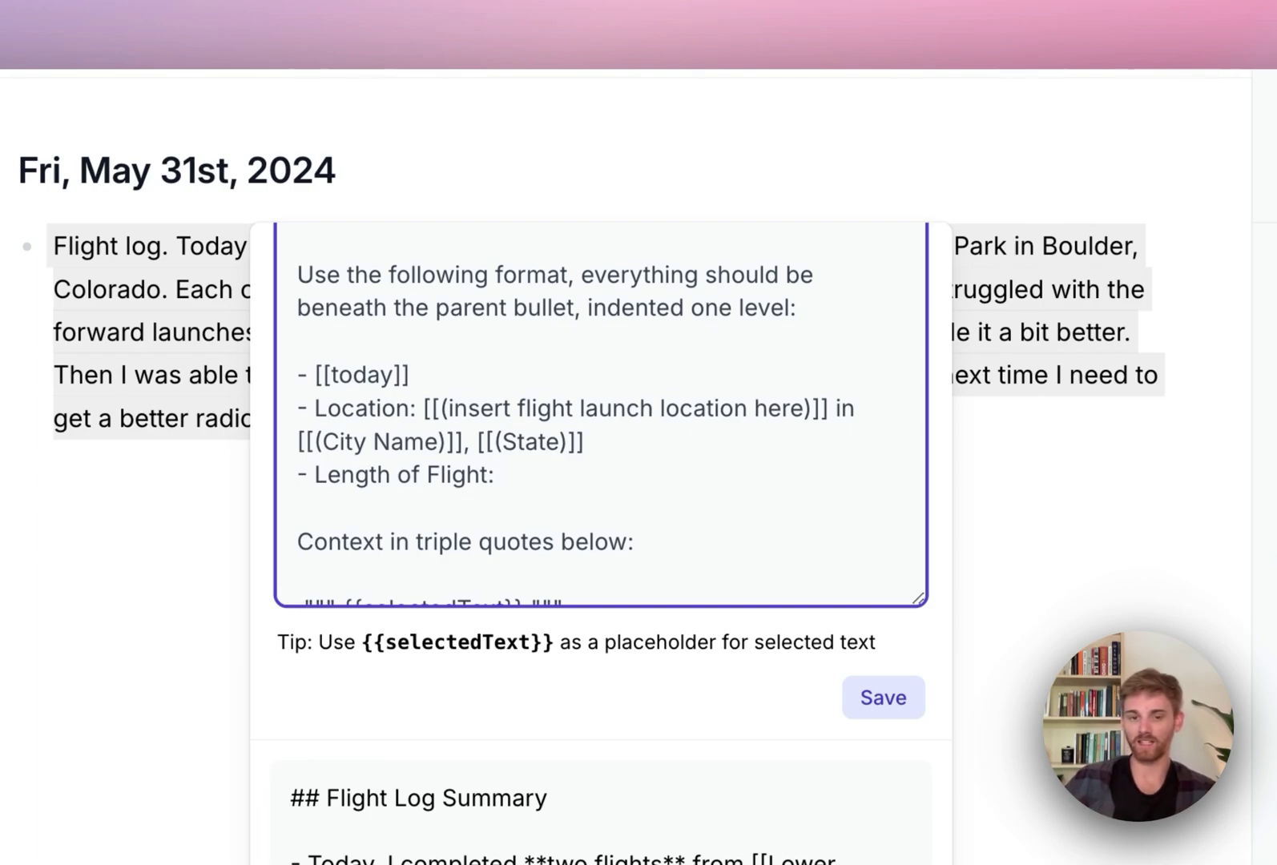
{"action": "type", "text": ": (inser"}
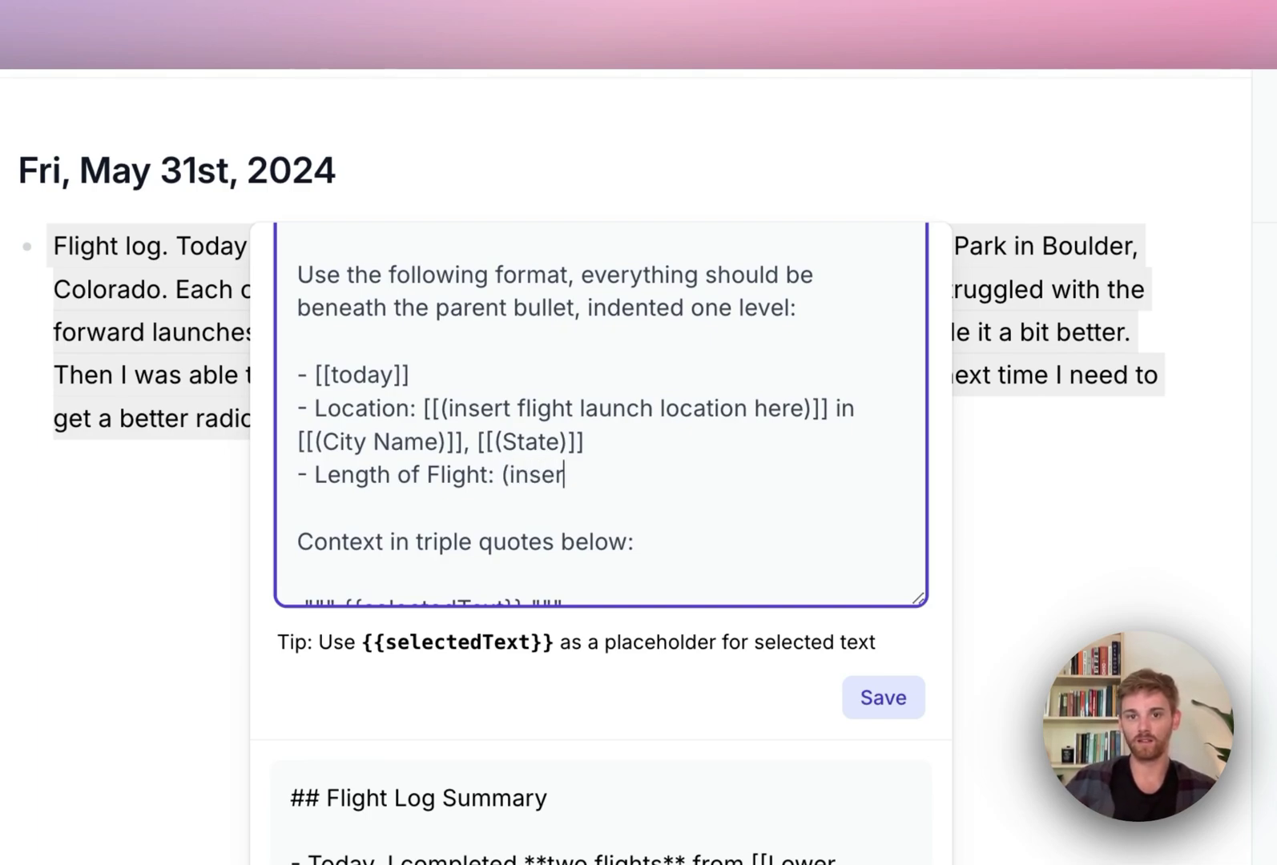
{"action": "type", "text": "t length of flight here)"}
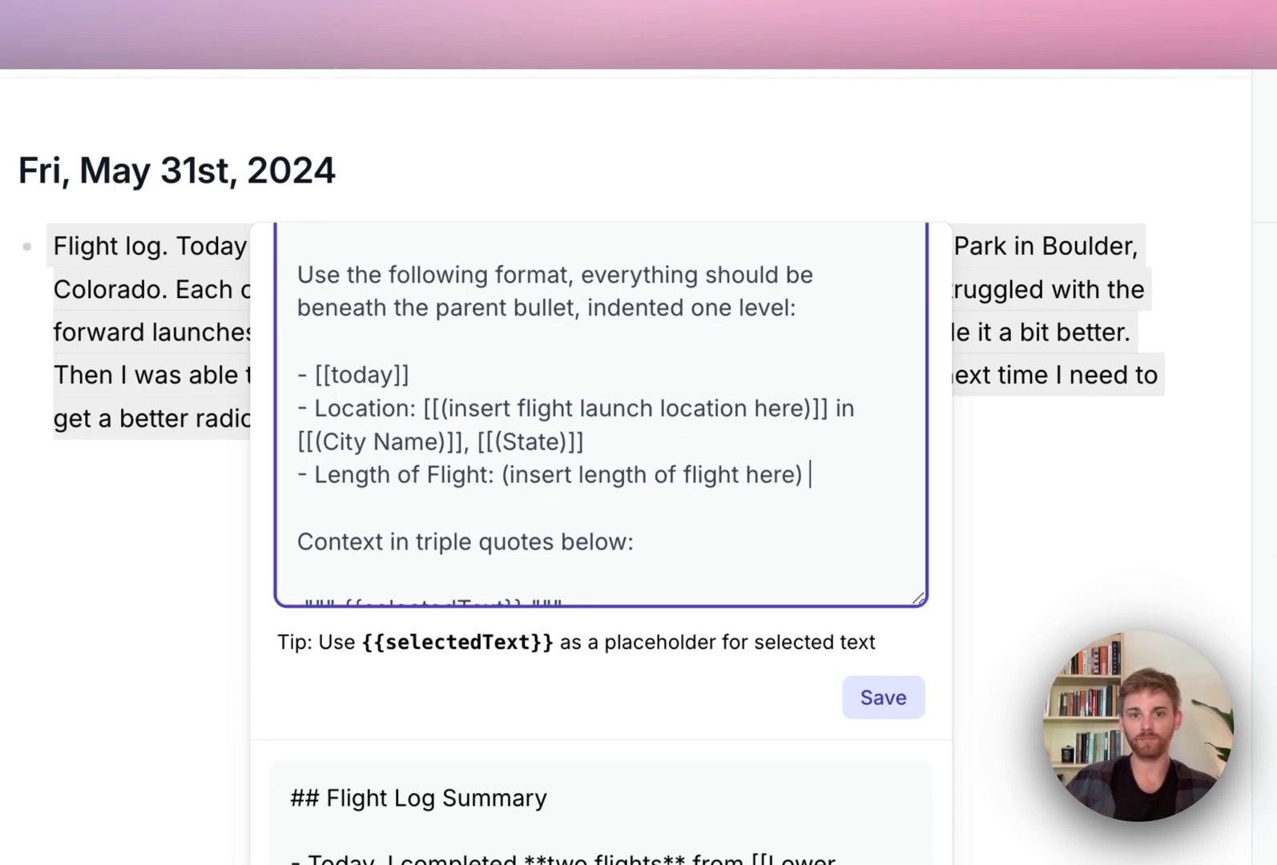
- Add a Notes line asking for flight notes indented underneath using bullets
{"action": "key", "text": "Return"}
{"action": "type", "text": "- "}
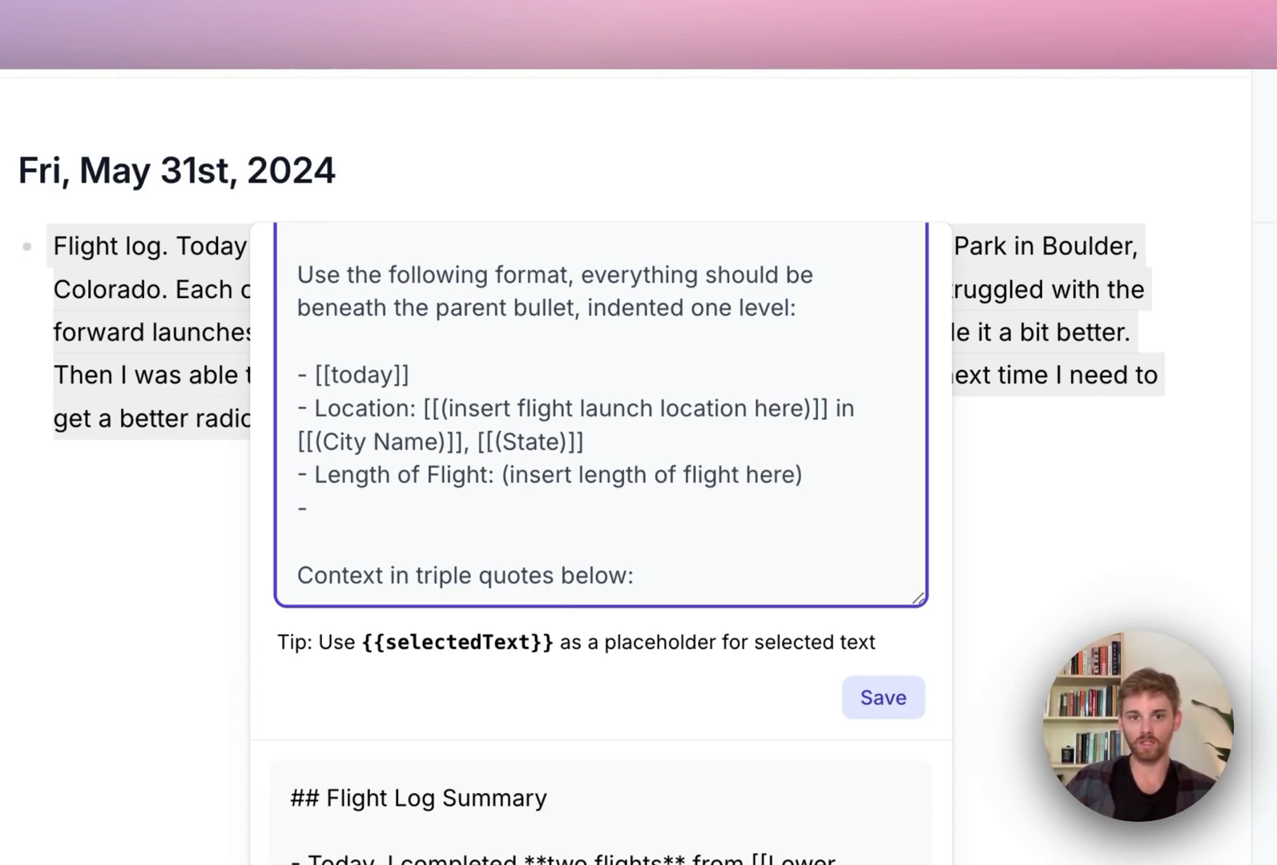
{"action": "type", "text": "Notes: ("}
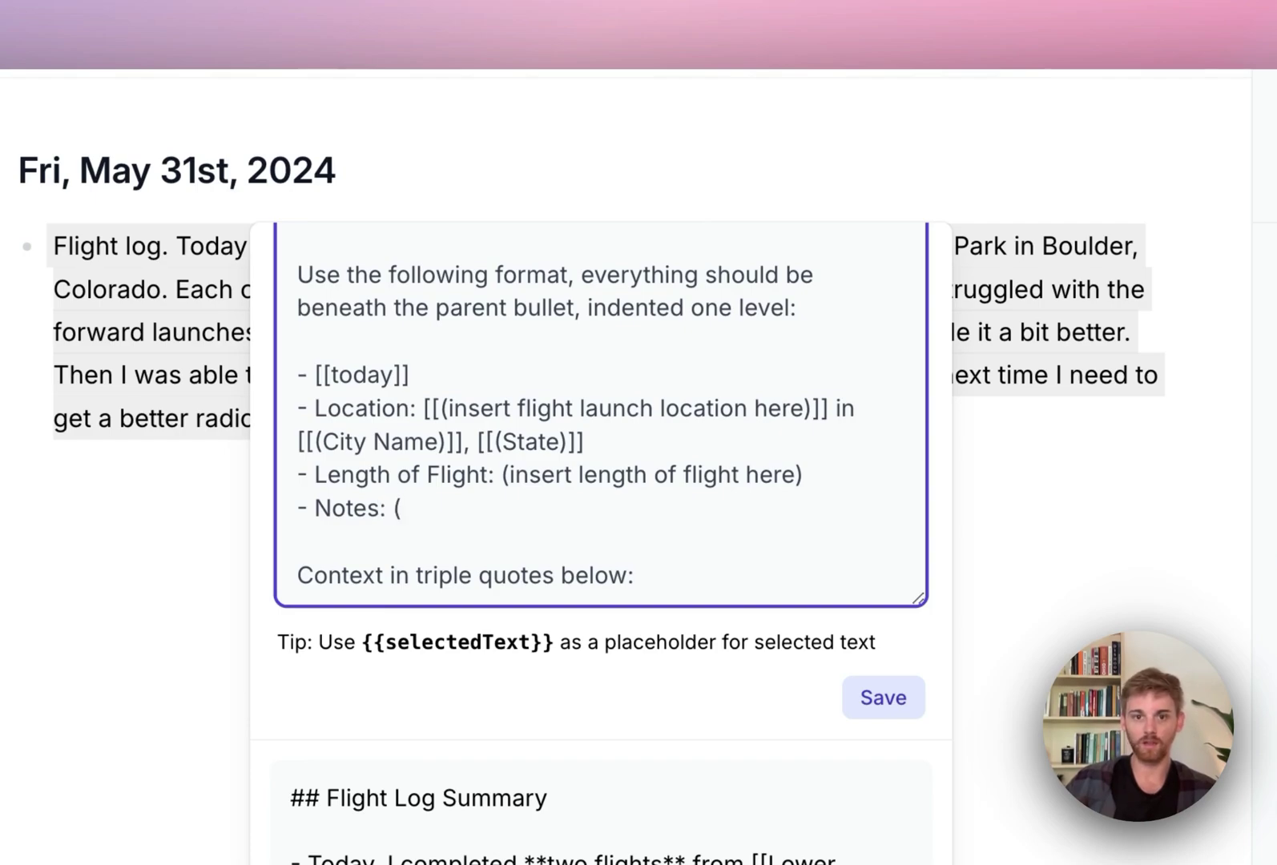
{"action": "type", "text": "include any "}
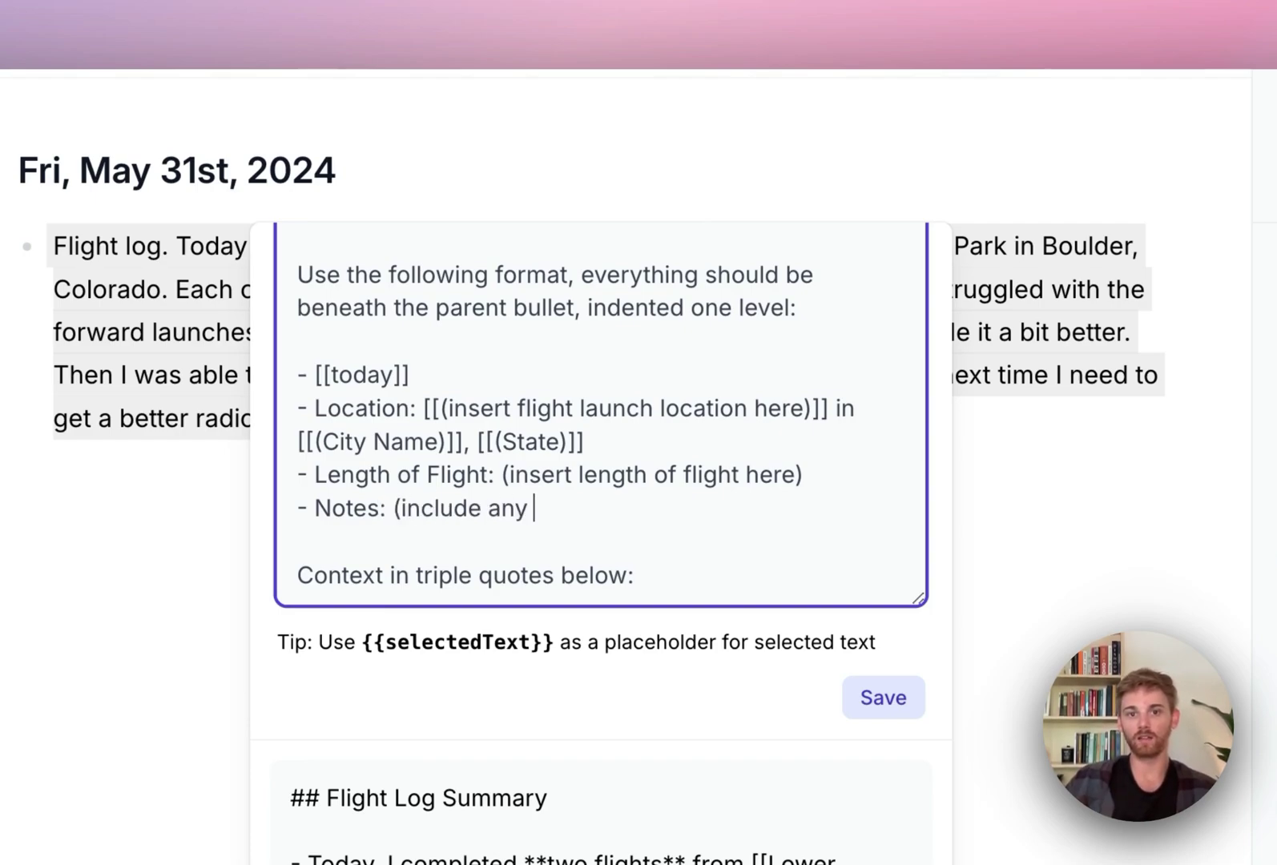
{"action": "type", "text": "notes about flight in"}
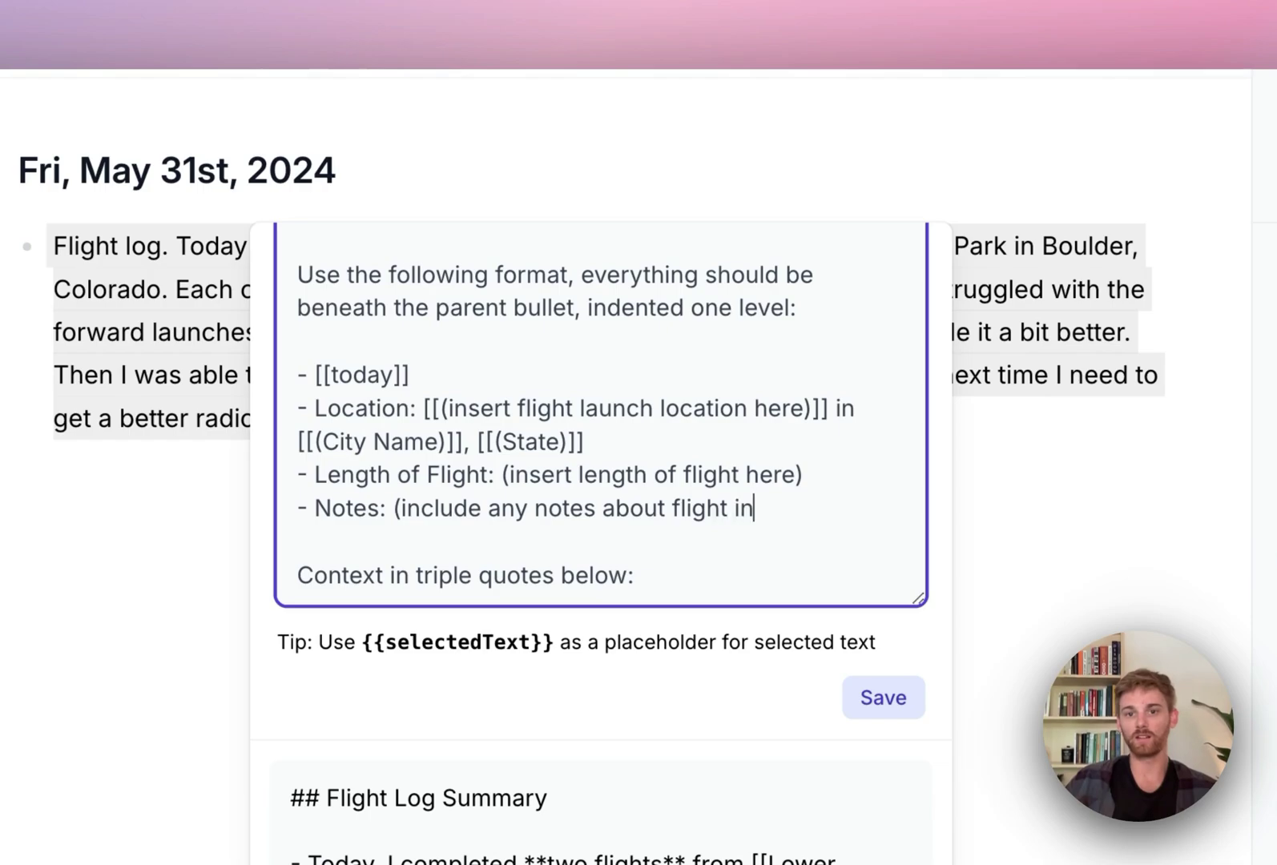
{"action": "type", "text": "dented u"}
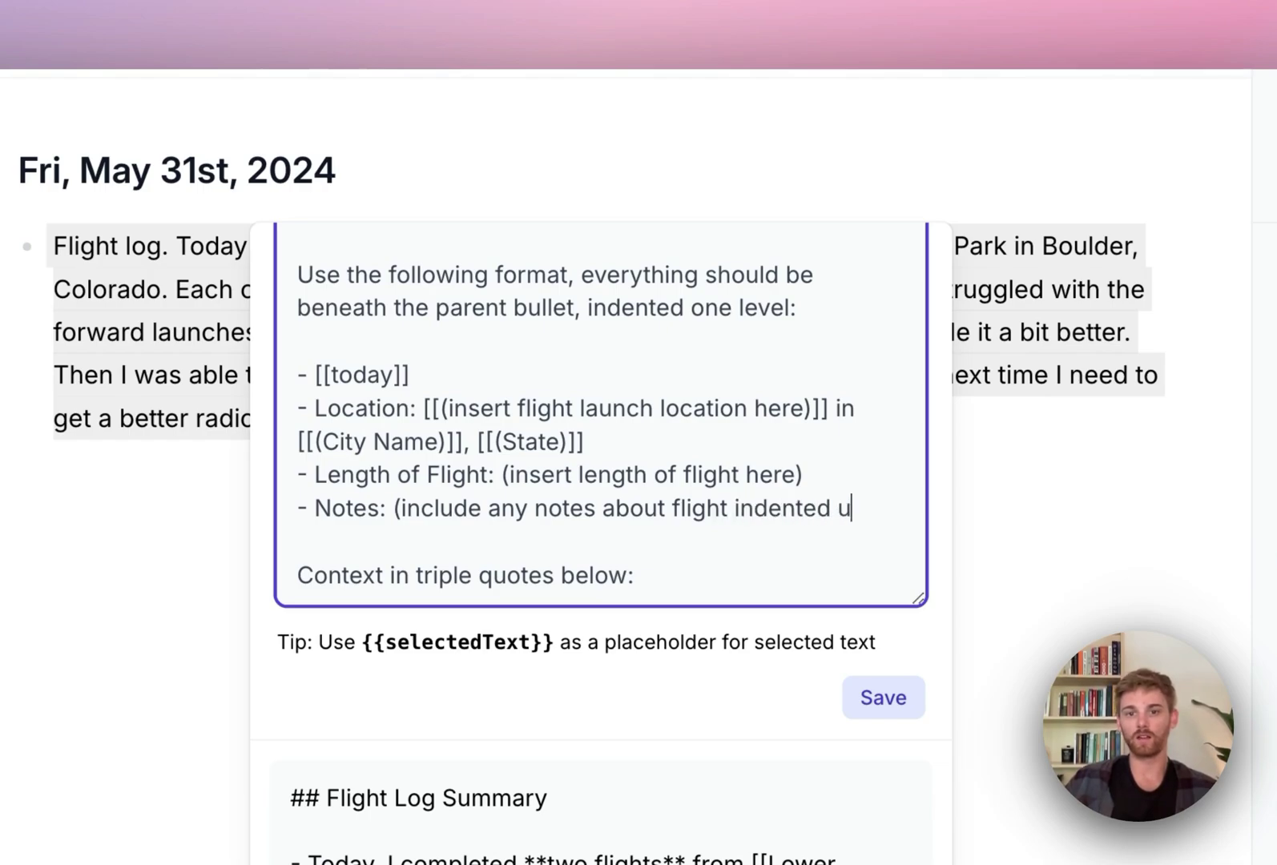
{"action": "type", "text": "nderneath this "}
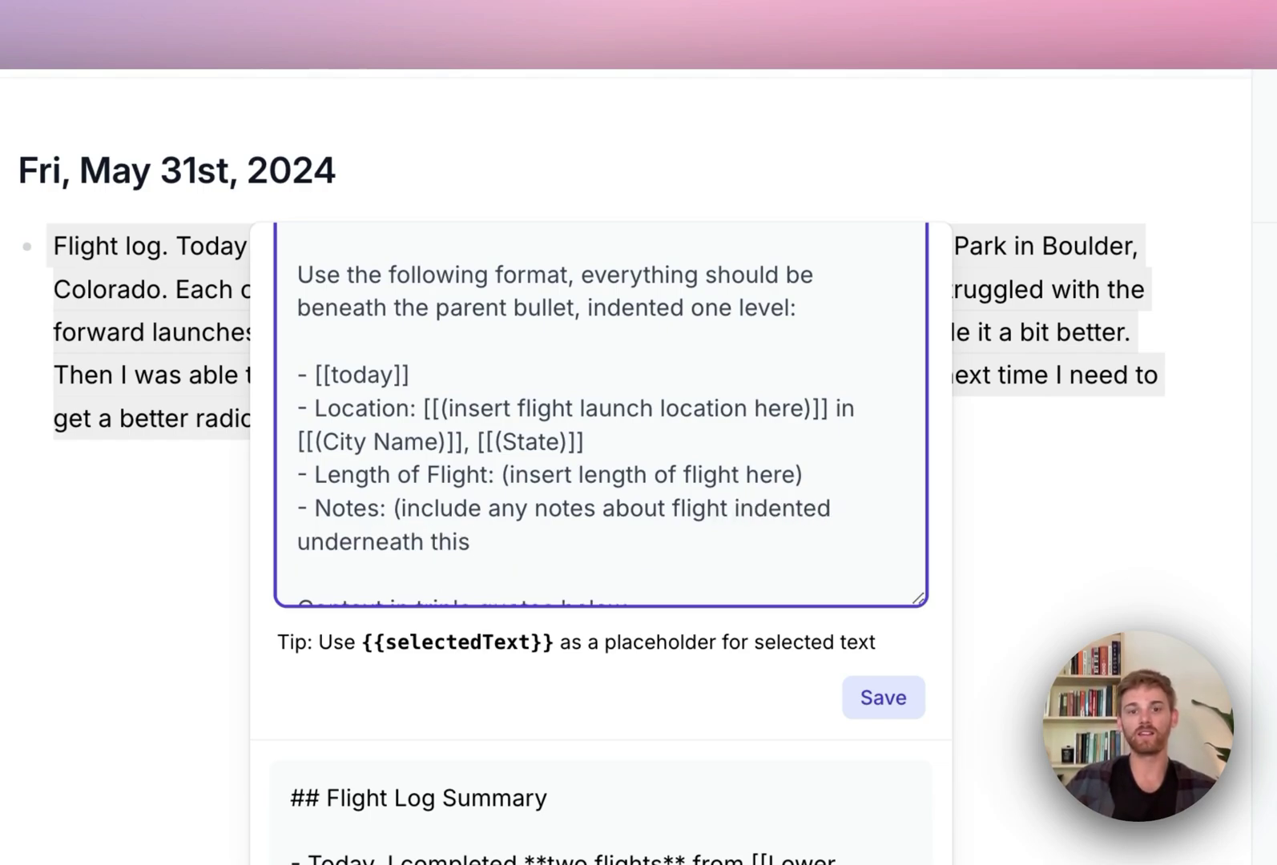
{"action": "type", "text": "us"}
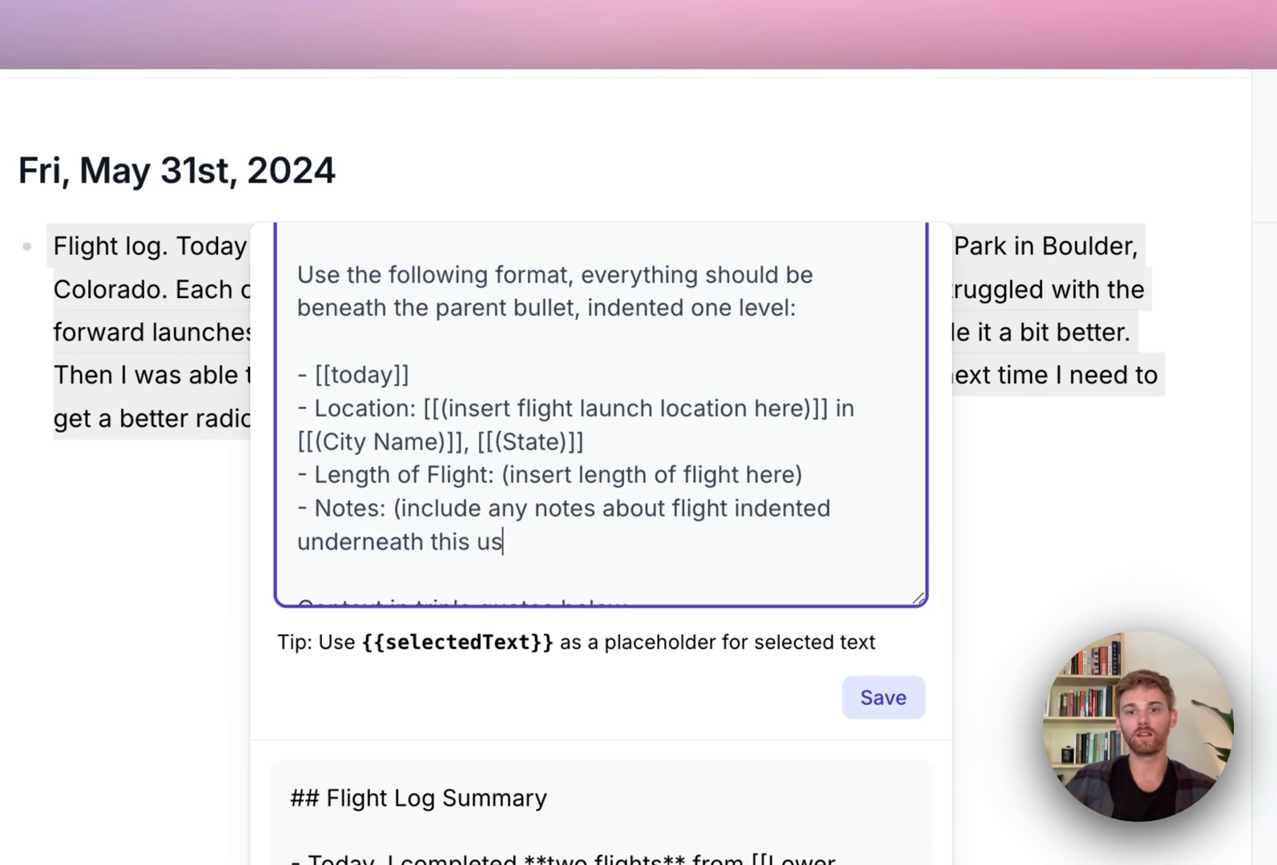
{"action": "type", "text": "ing checklists"}
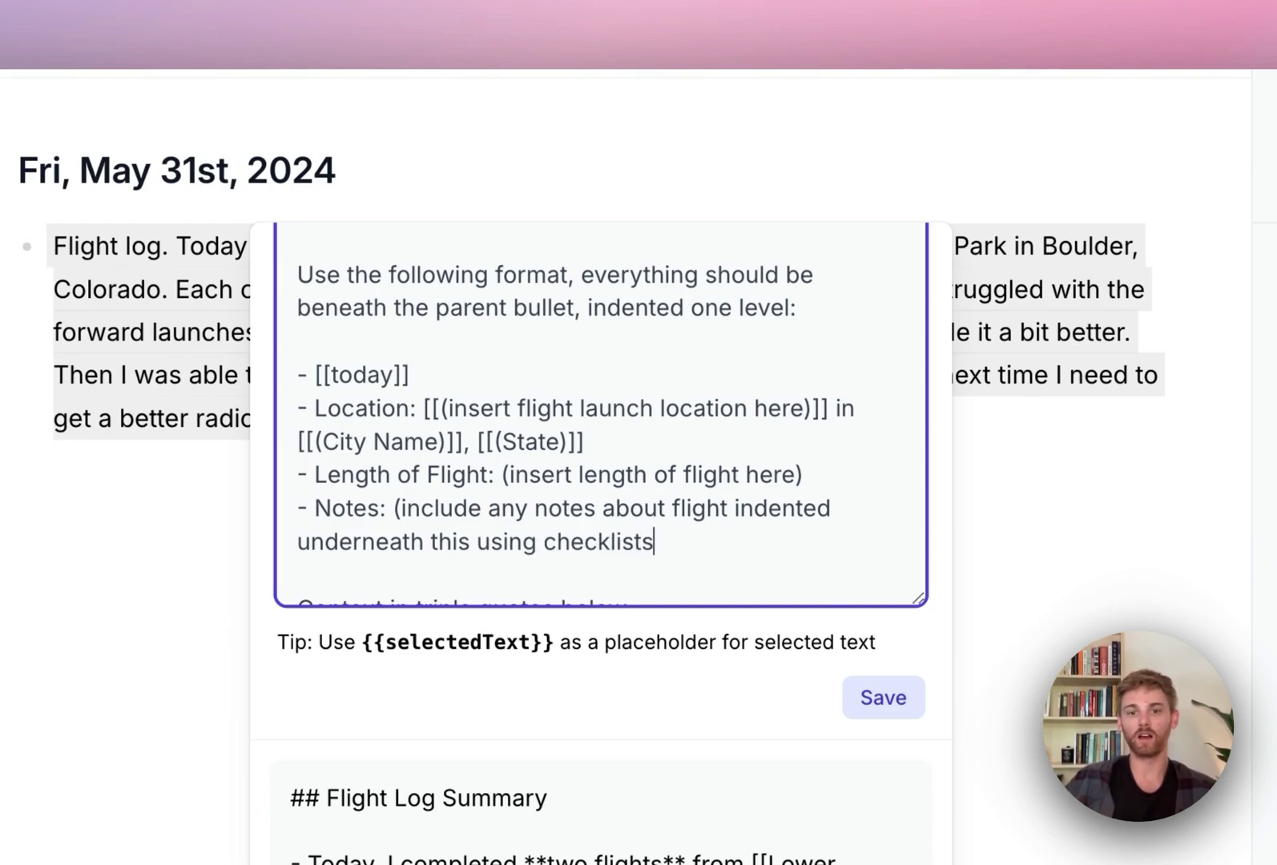
{"action": "key", "text": "BackSpace"}
{"action": "key", "text": "BackSpace"}
{"action": "key", "text": "BackSpace"}
{"action": "key", "text": "BackSpace"}
{"action": "key", "text": "BackSpace"}
{"action": "key", "text": "BackSpace"}
{"action": "key", "text": "BackSpace"}
{"action": "key", "text": "BackSpace"}
{"action": "key", "text": "BackSpace"}
{"action": "key", "text": "BackSpace"}
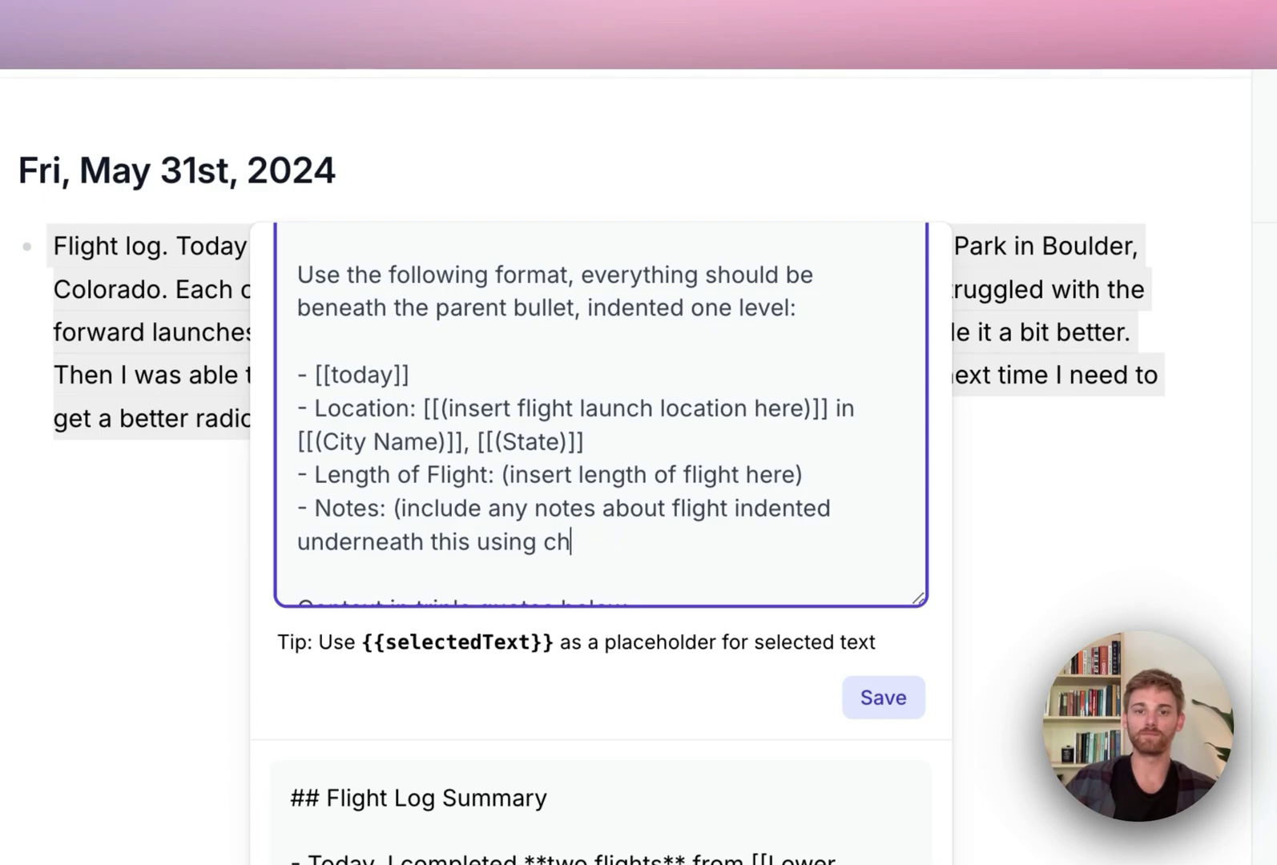
{"action": "type", "text": "bullets"}
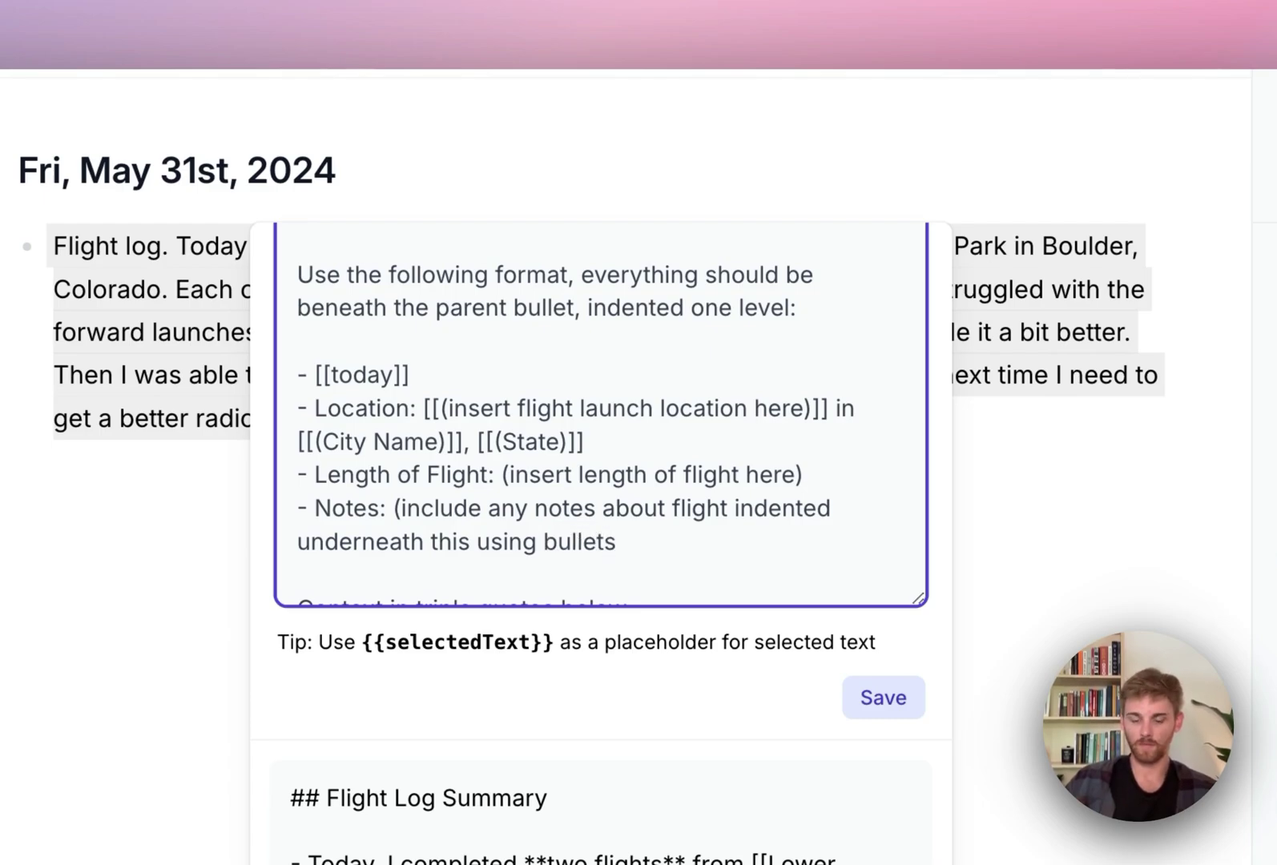
{"action": "type", "text": ")"}
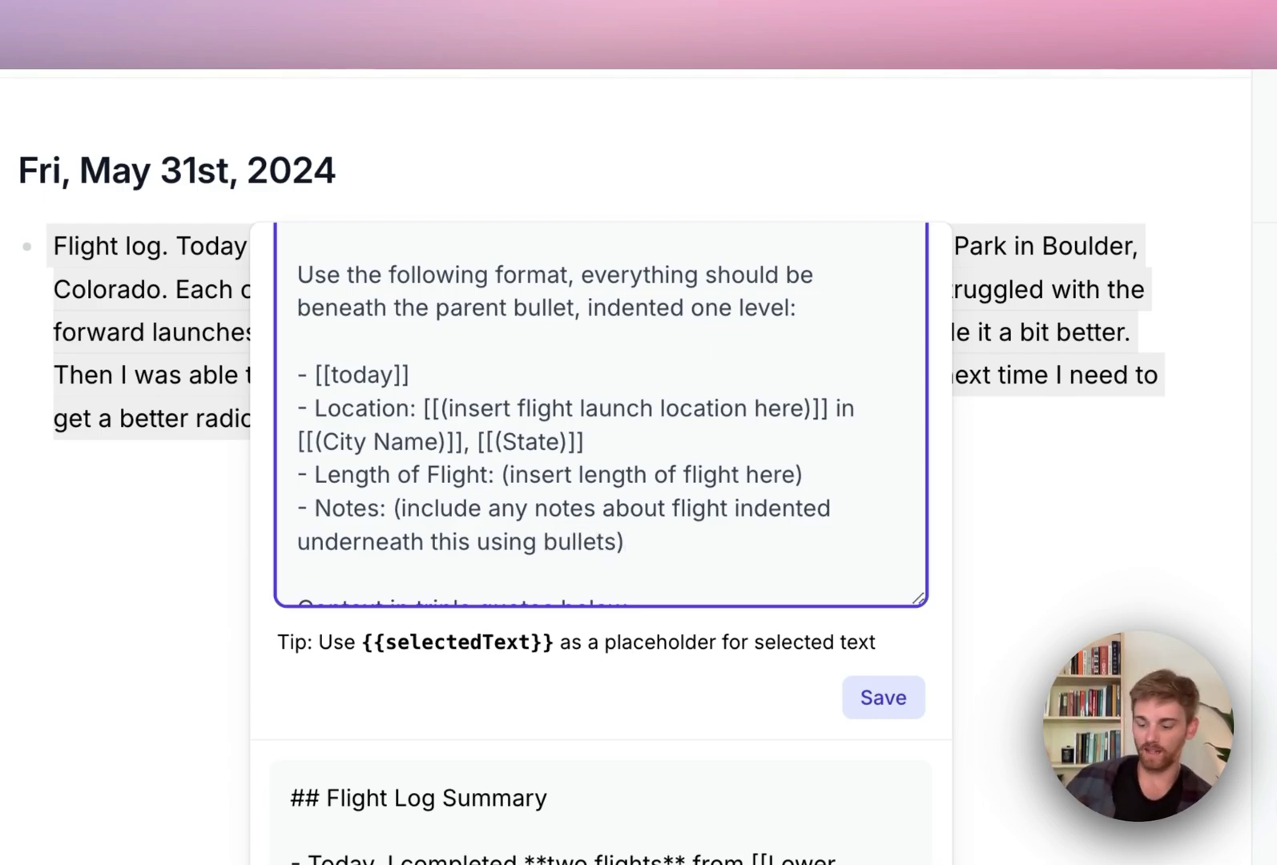
- Add a 'To Do:' section asking for markdown [ ] checkboxes, left empty when there are no action items
{"action": "key", "text": "Return"}
{"action": "type", "text": "- "}
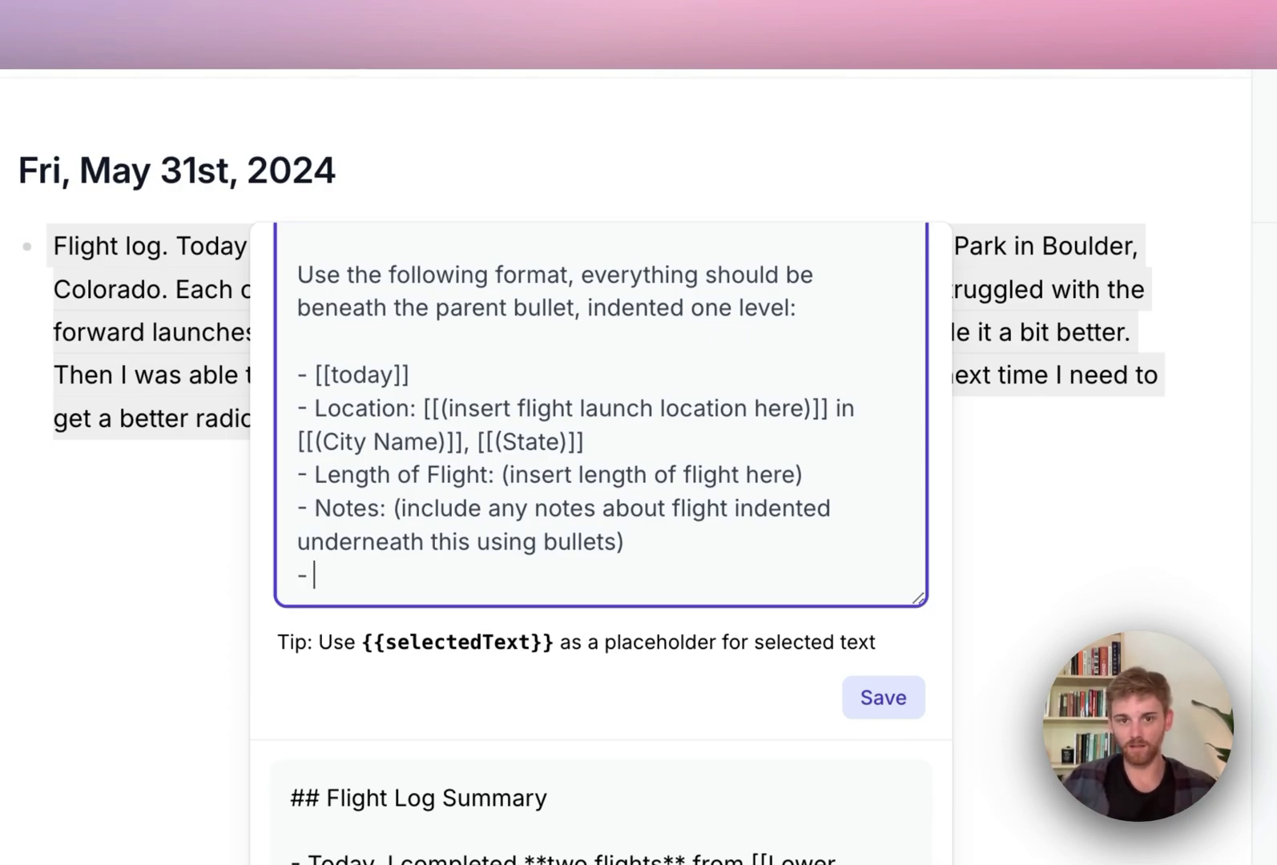
{"action": "type", "text": "To Do's"}
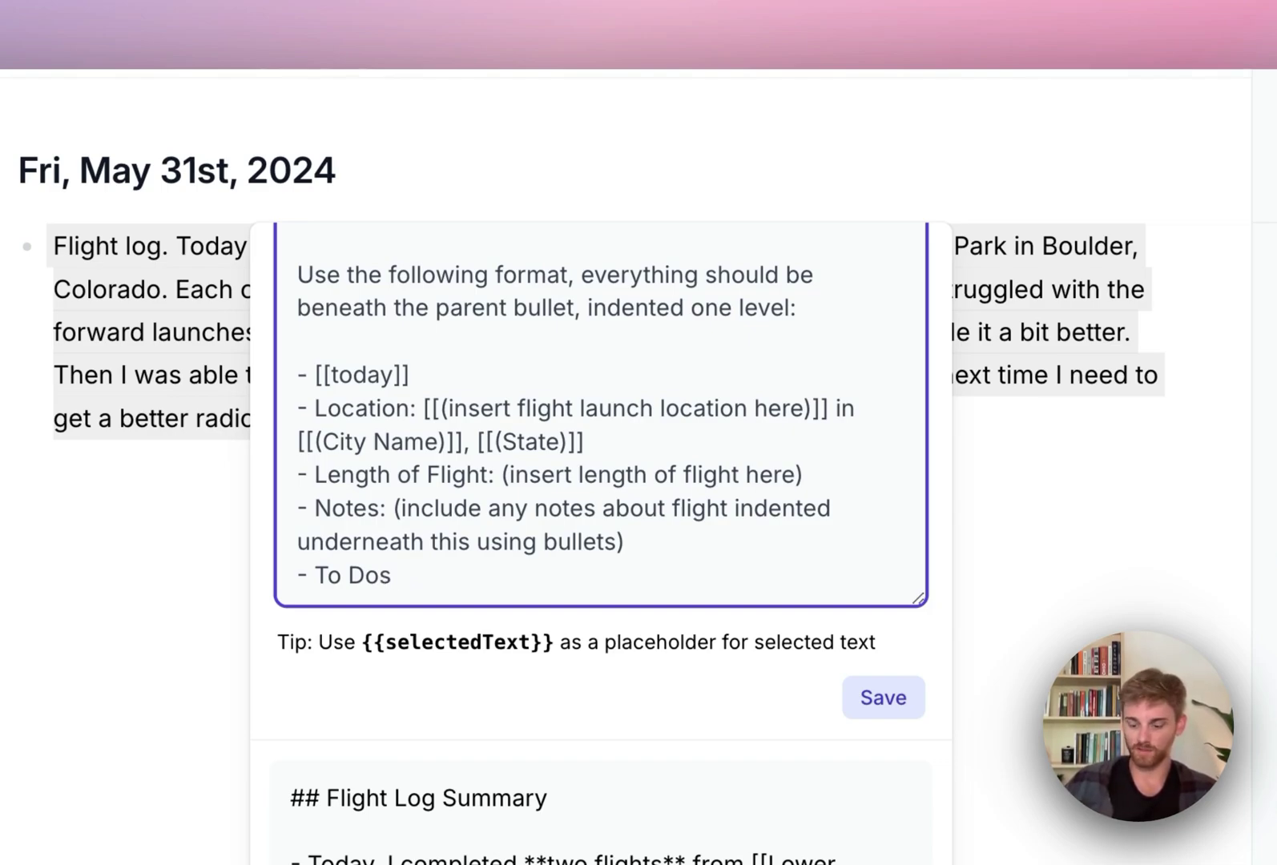
{"action": "key", "text": "BackSpace"}
{"action": "type", "text": ":"}
{"action": "key", "text": "Return"}
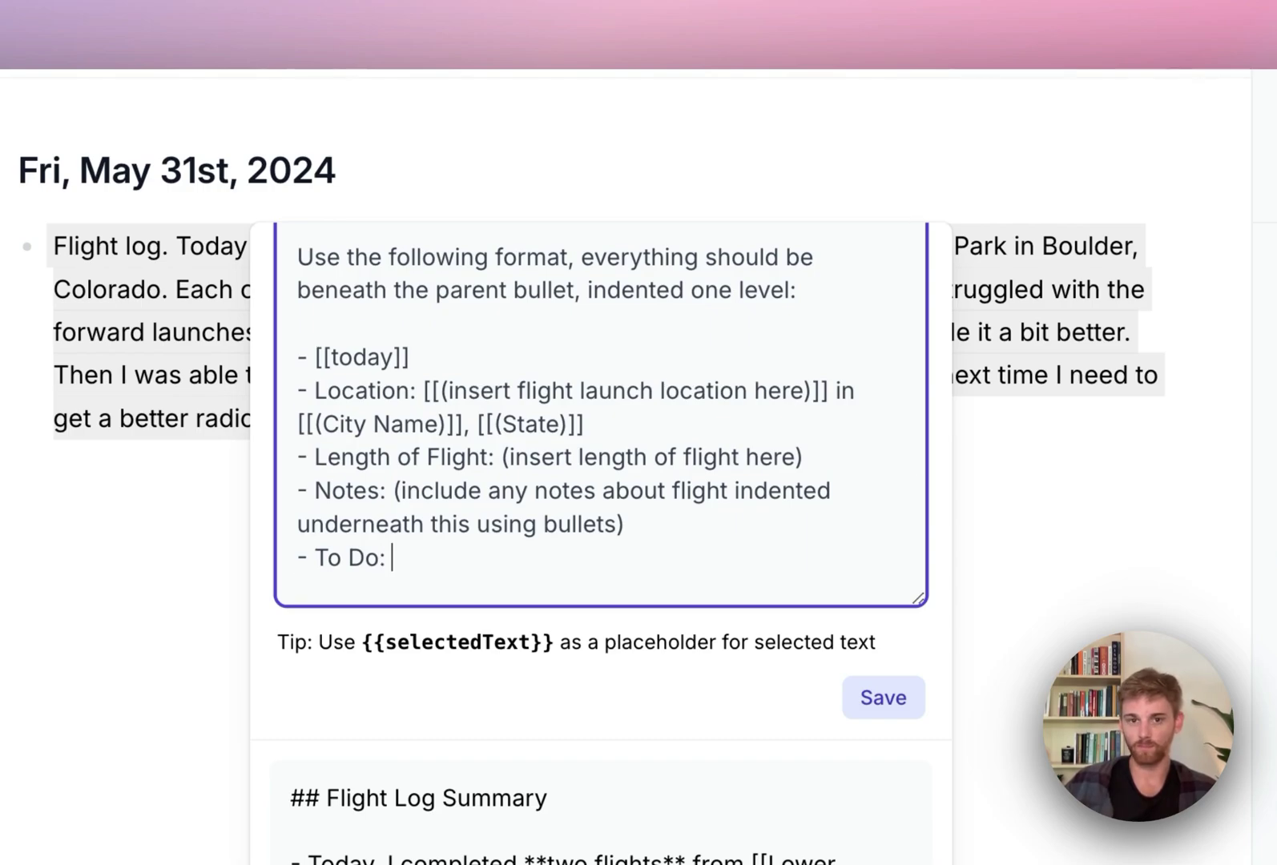
{"action": "type", "text": "("}
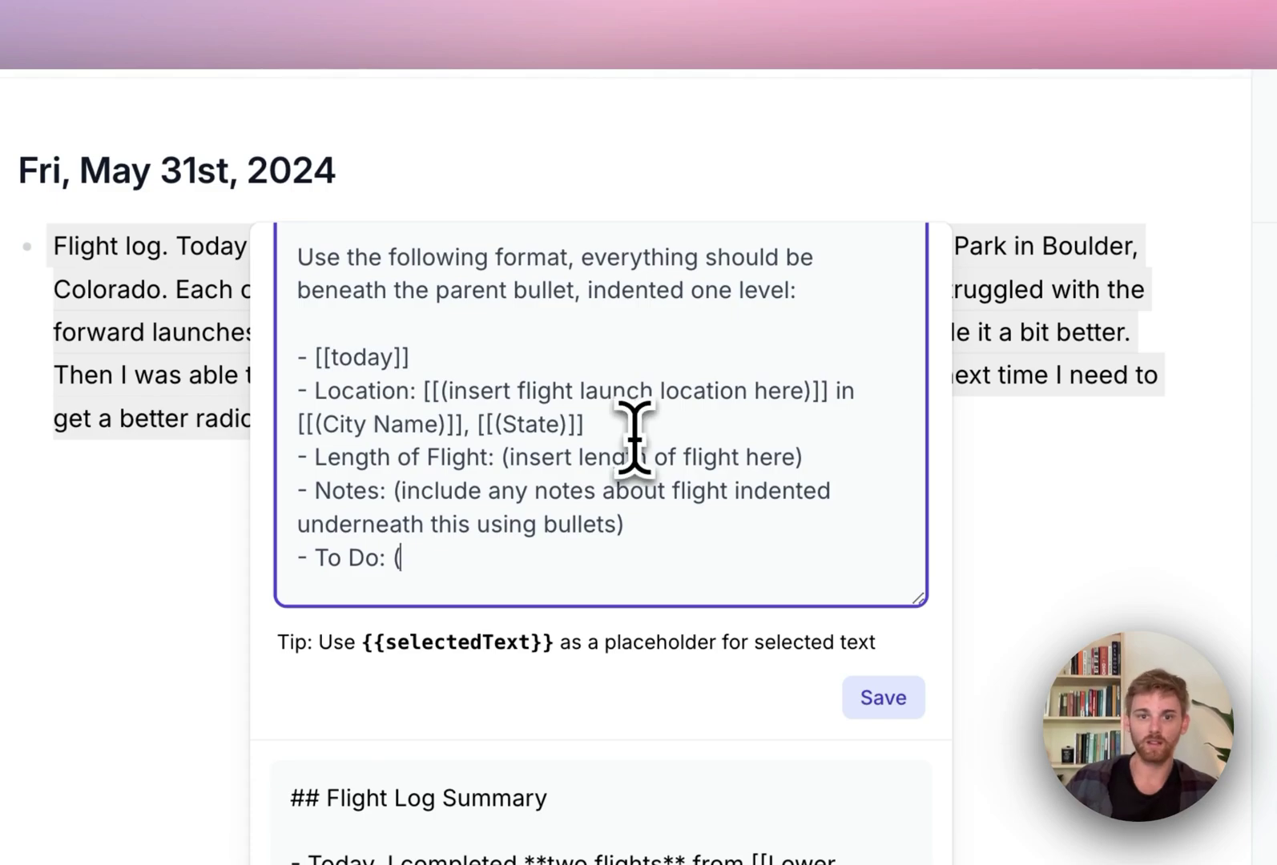
{"action": "type", "text": "list any "}
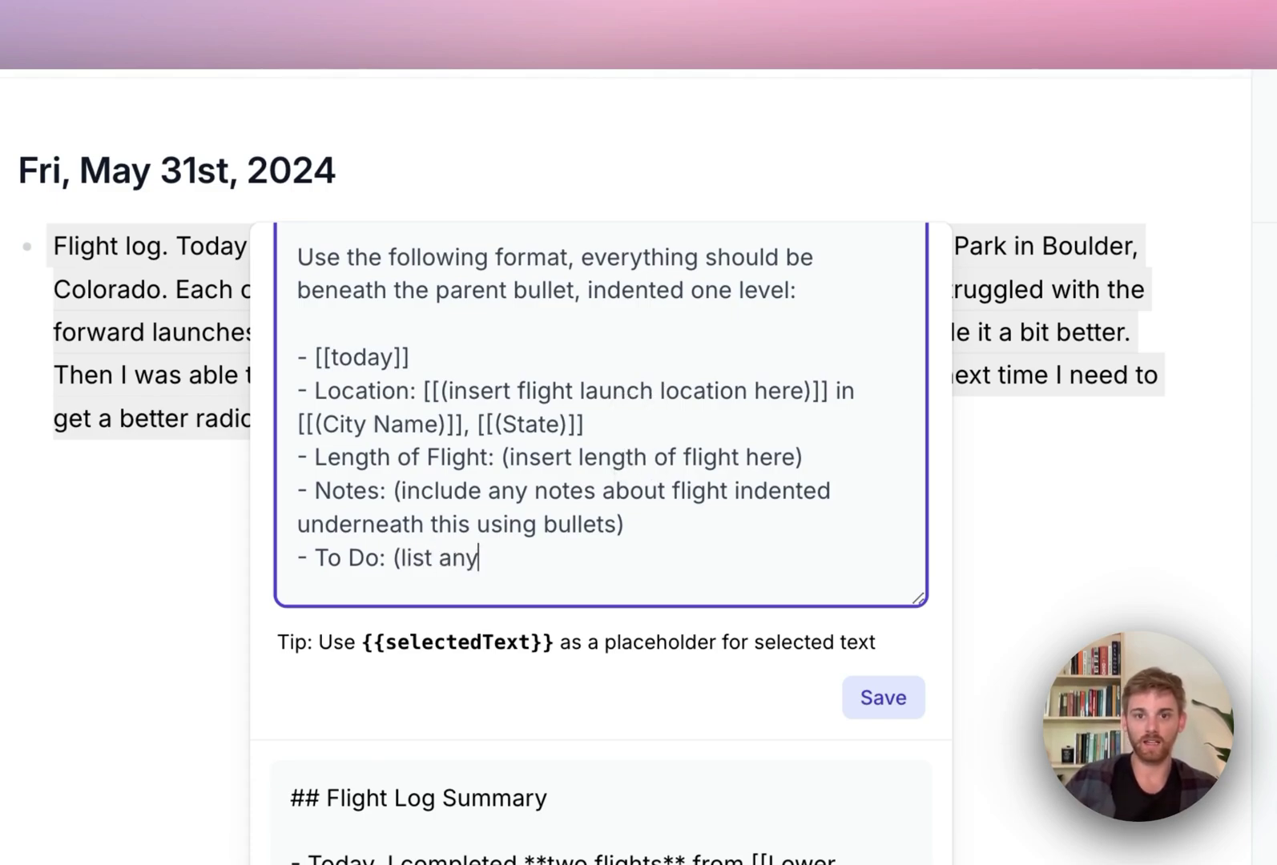
{"action": "type", "text": "action items "}
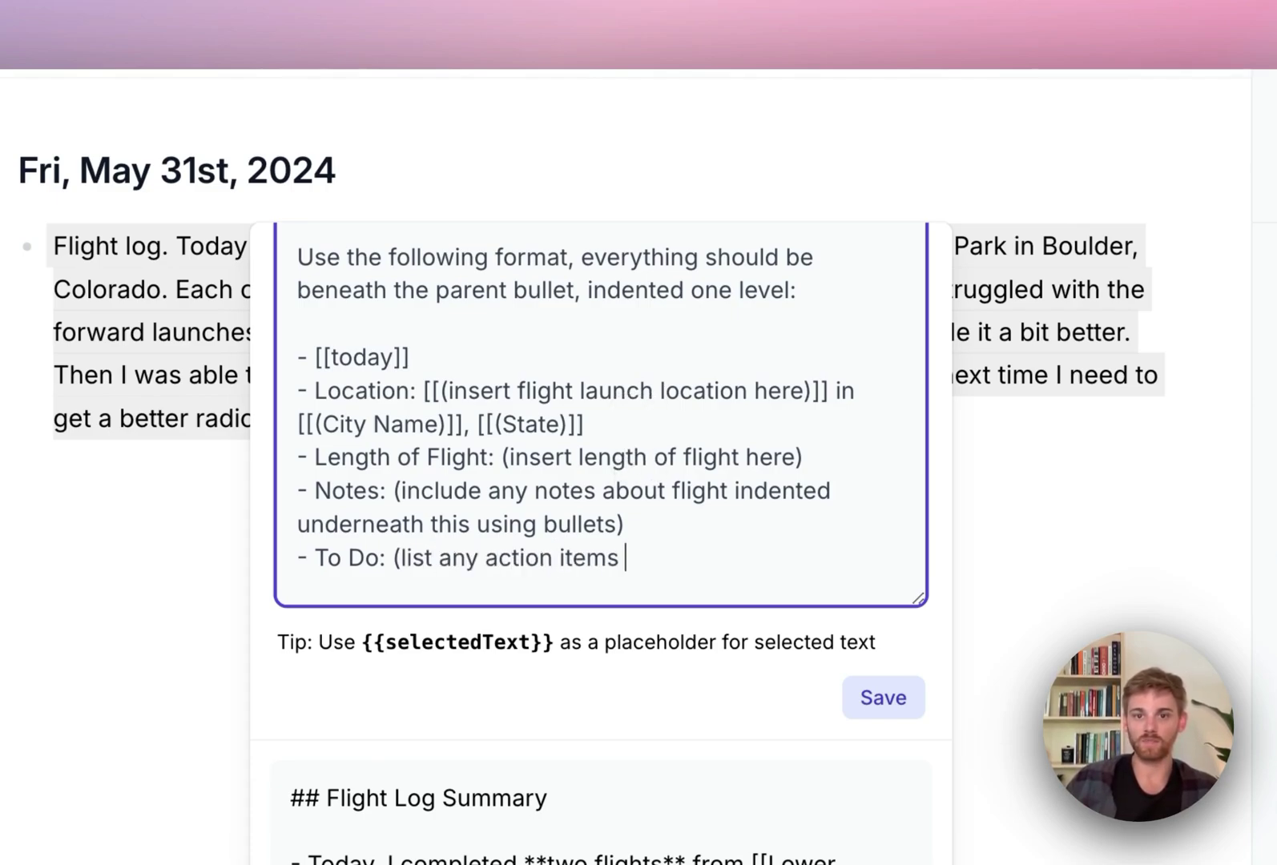
{"action": "type", "text": "below using "}
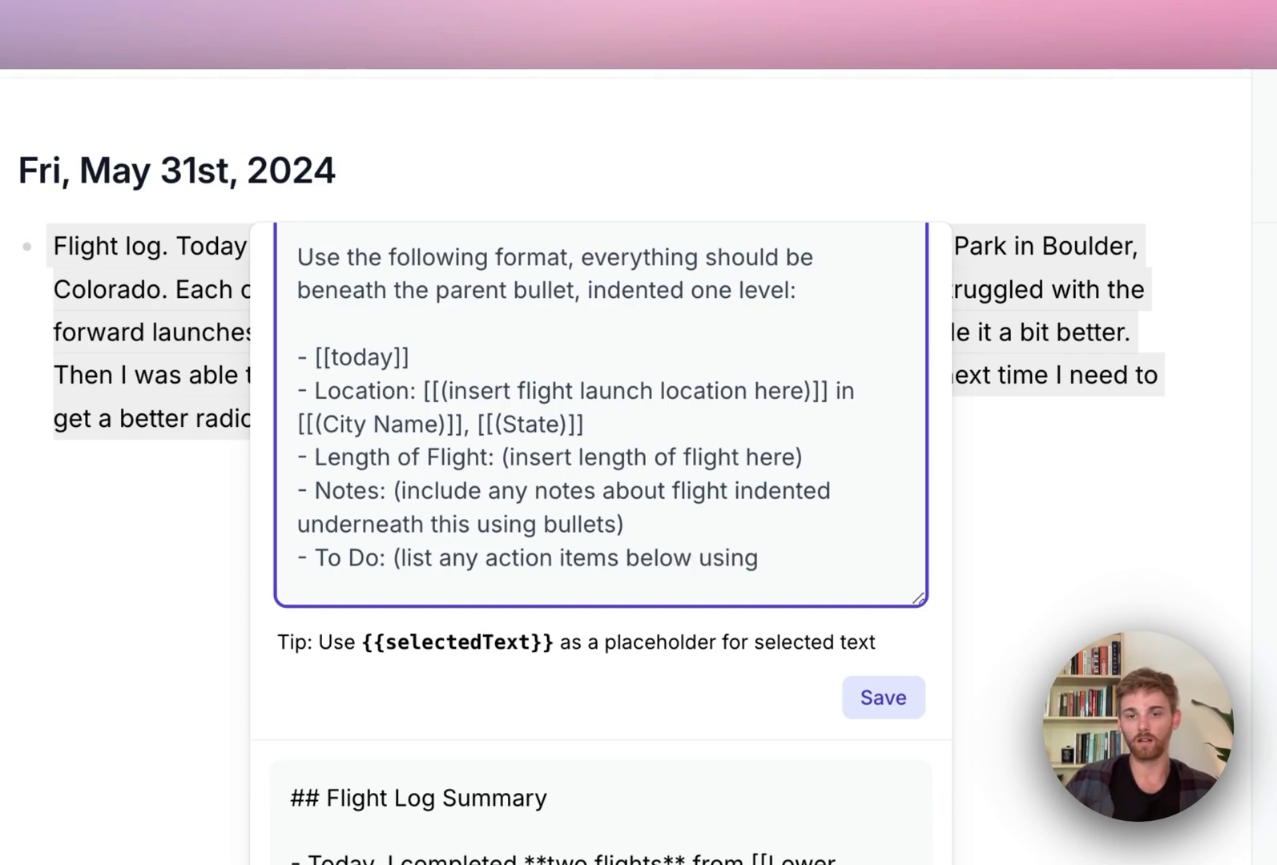
{"action": "type", "text": "markdown "}
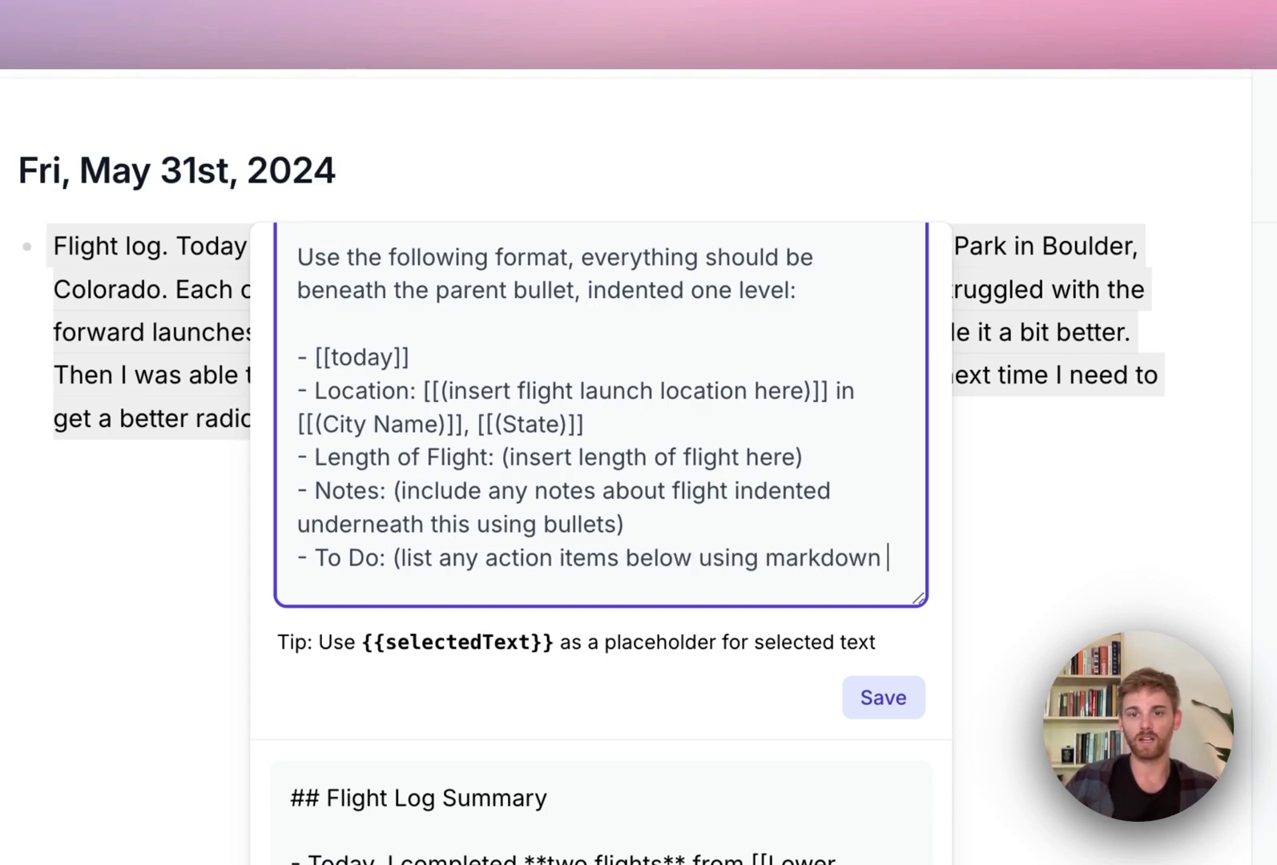
{"action": "type", "text": "checkboxes lik"}
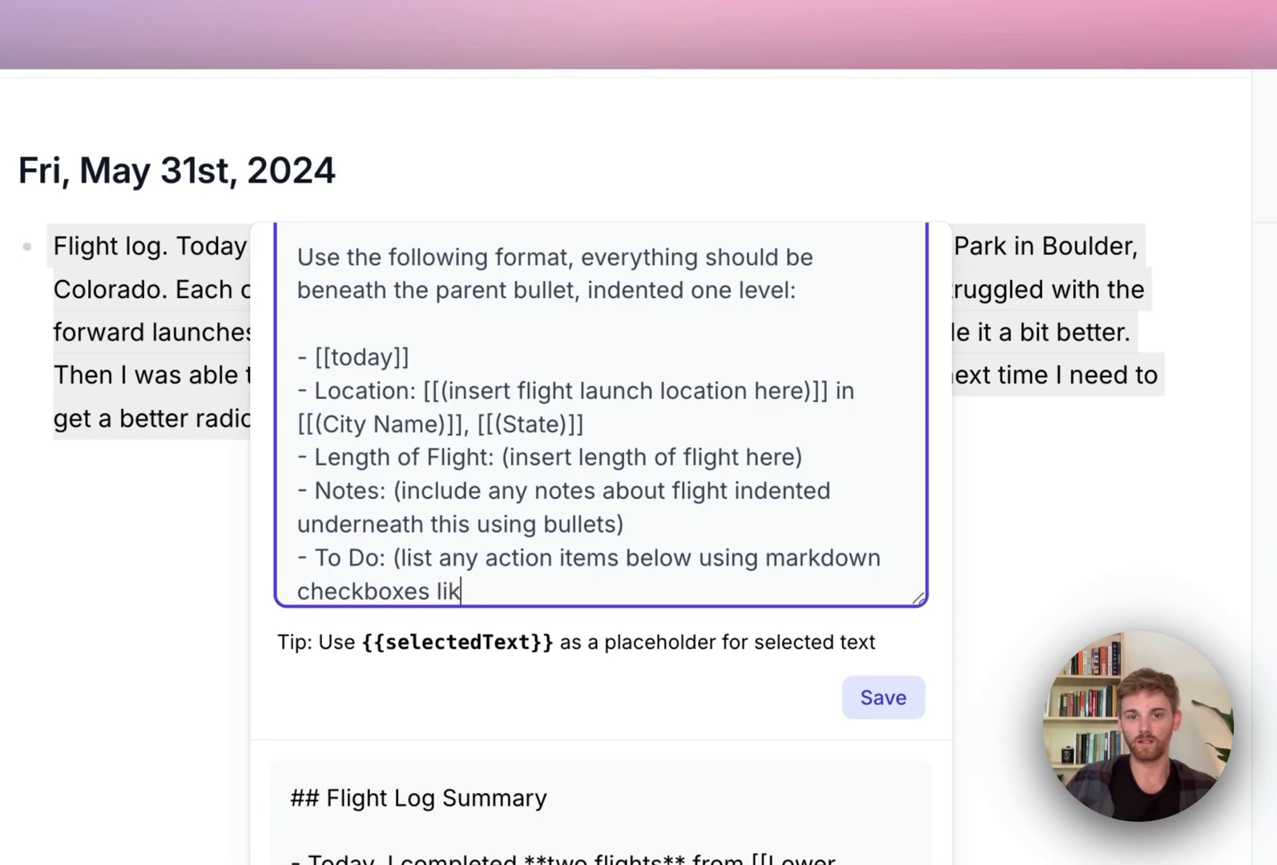
{"action": "type", "text": "e this [ ]."}
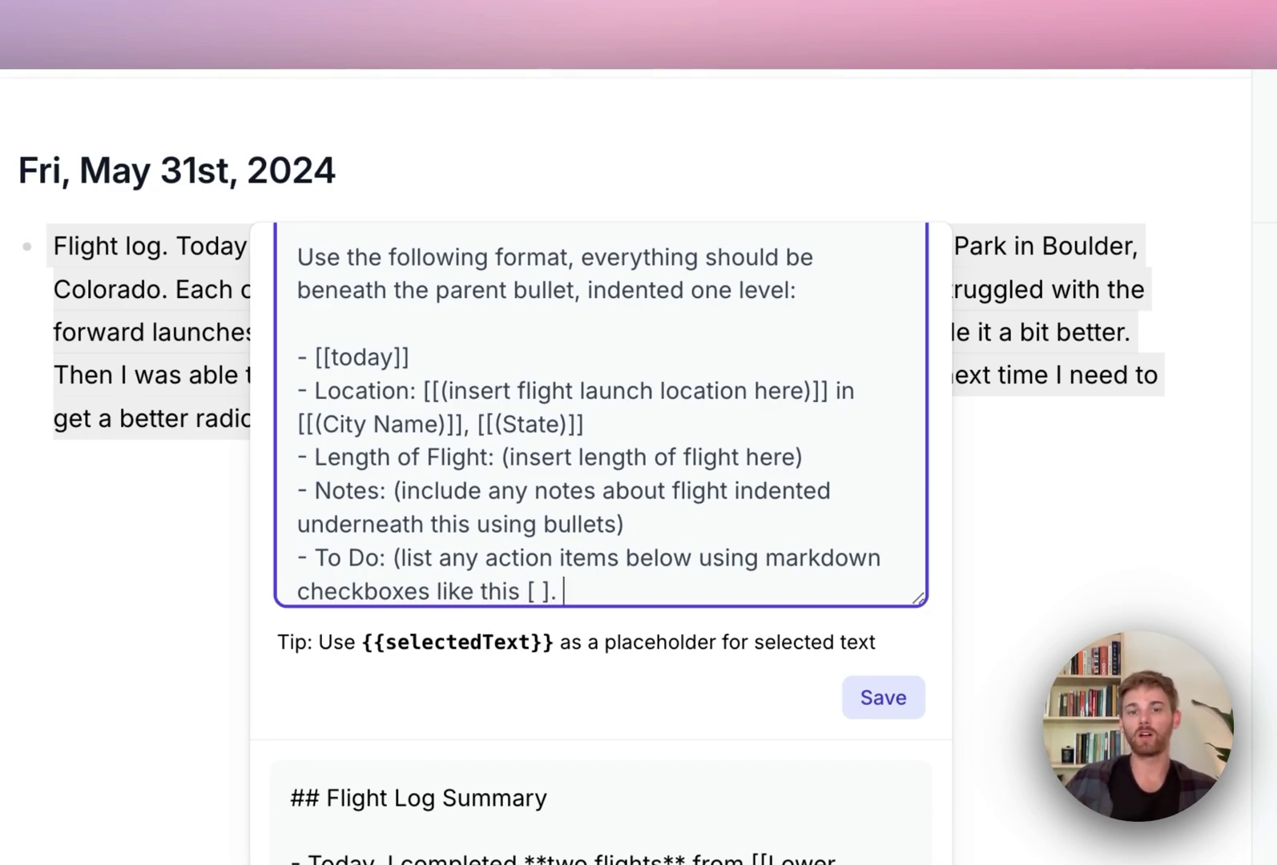
{"action": "type", "text": " if no"}
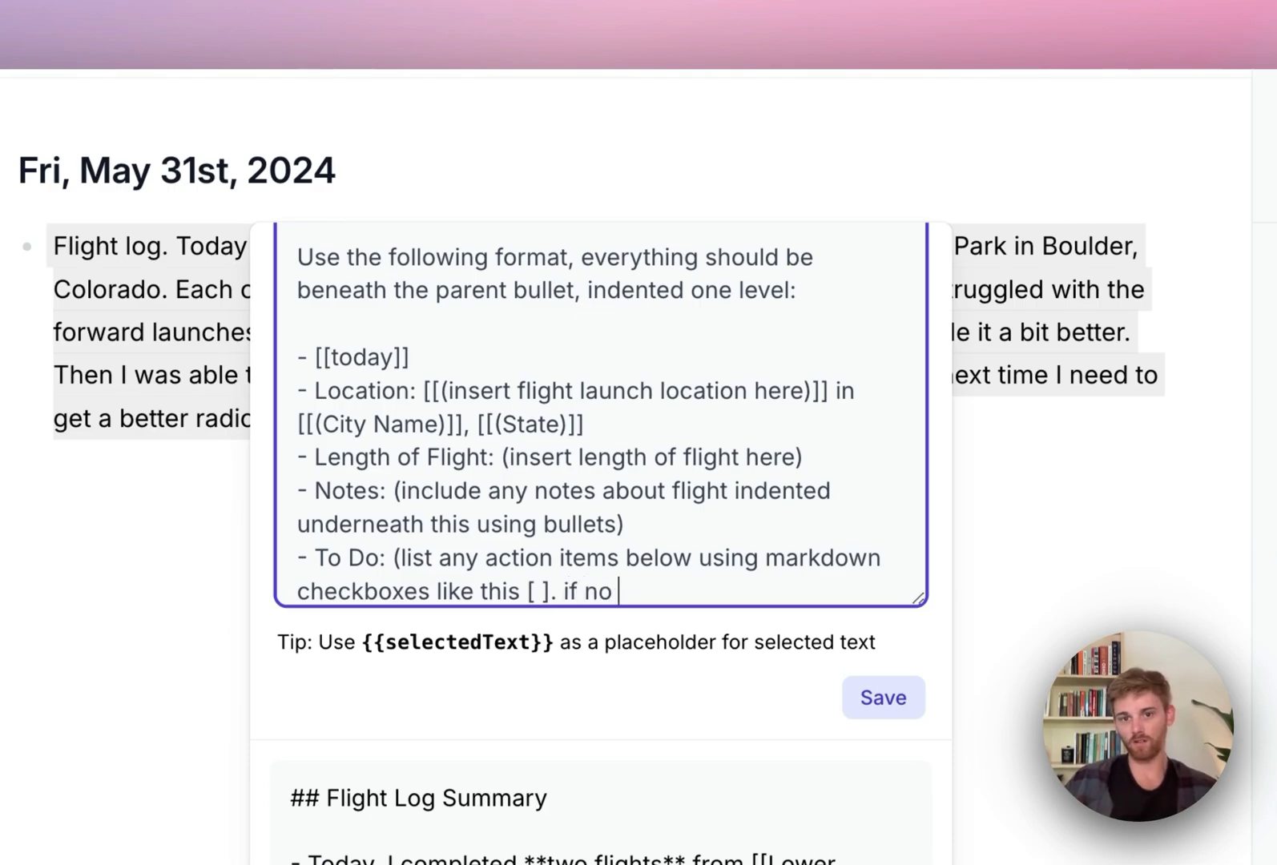
{"action": "type", "text": " action ti"}
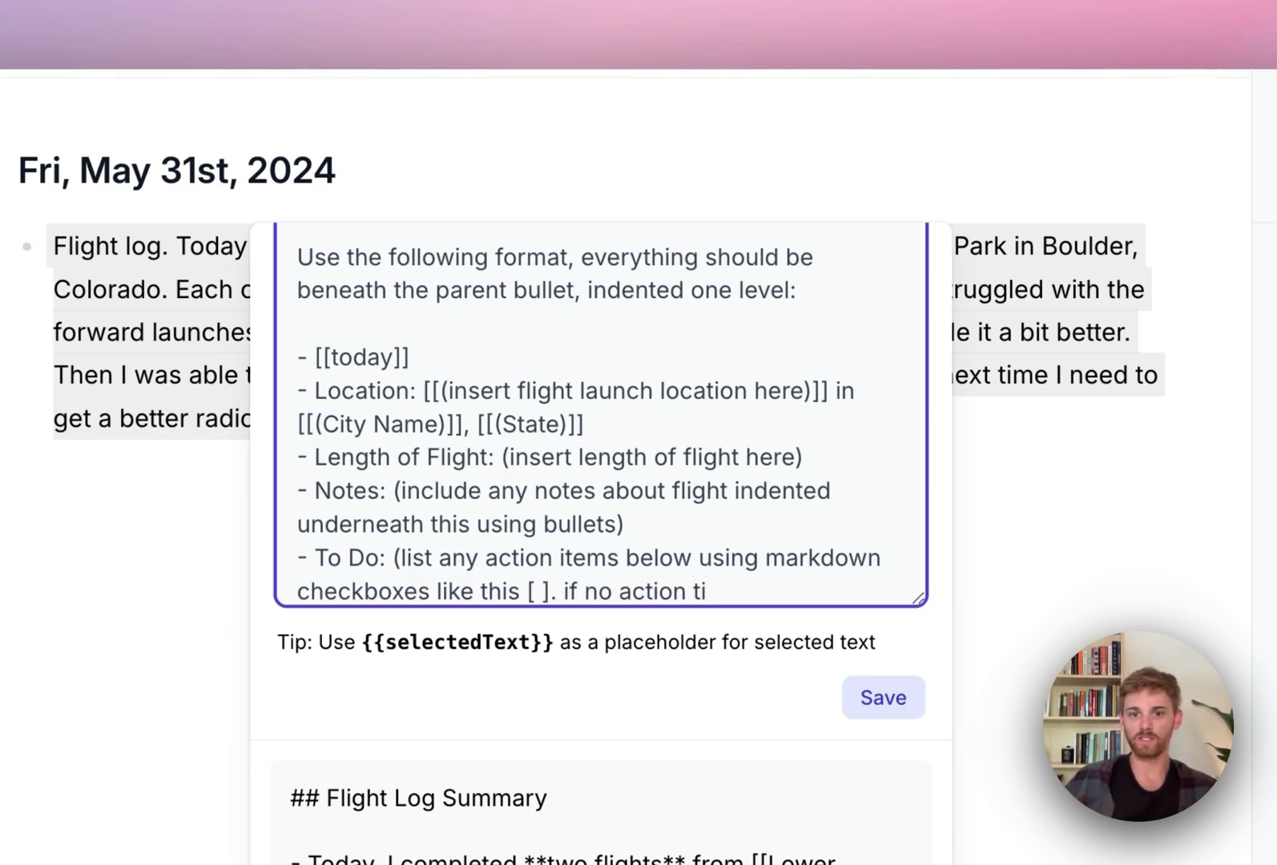
{"action": "type", "text": "ems "}
{"action": "type", "text": "do not put anything h"}
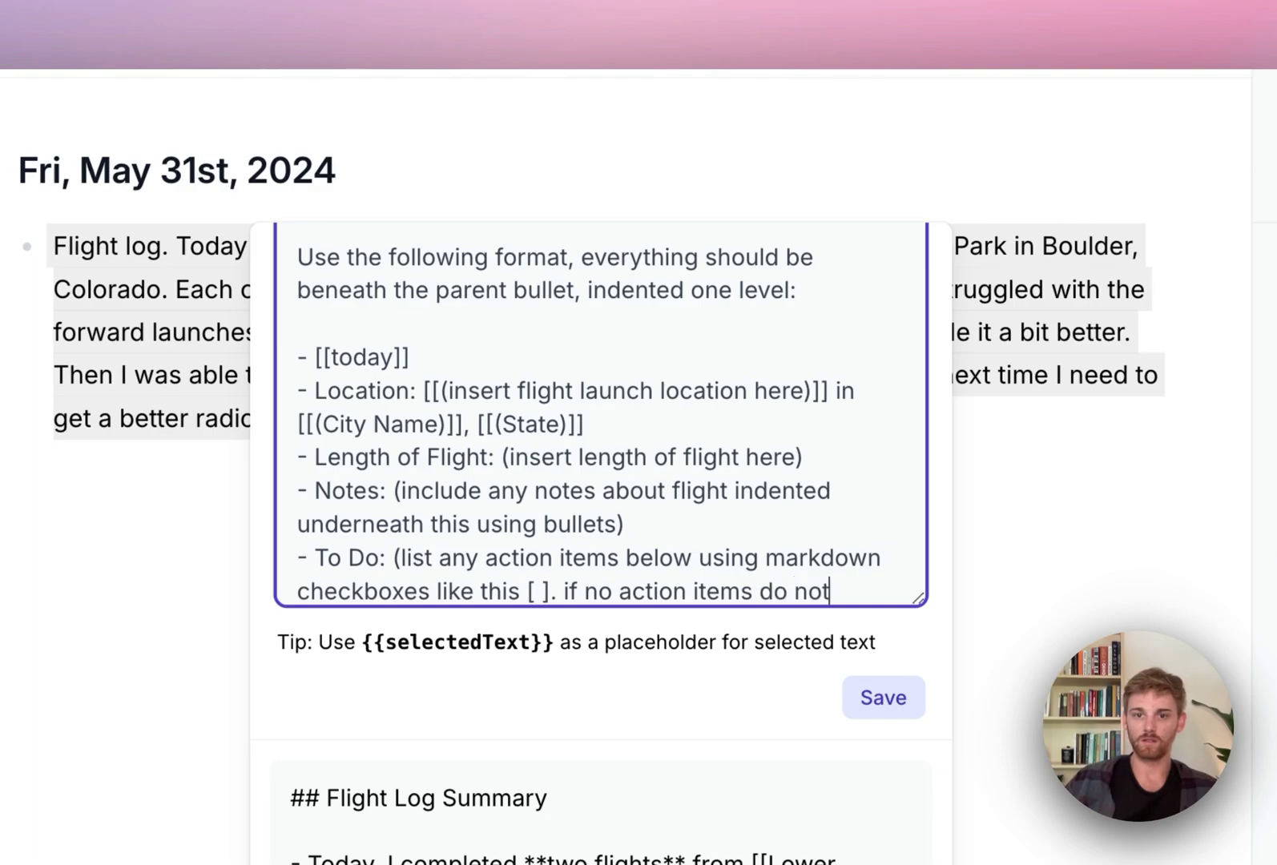
{"action": "type", "text": "ere)."}
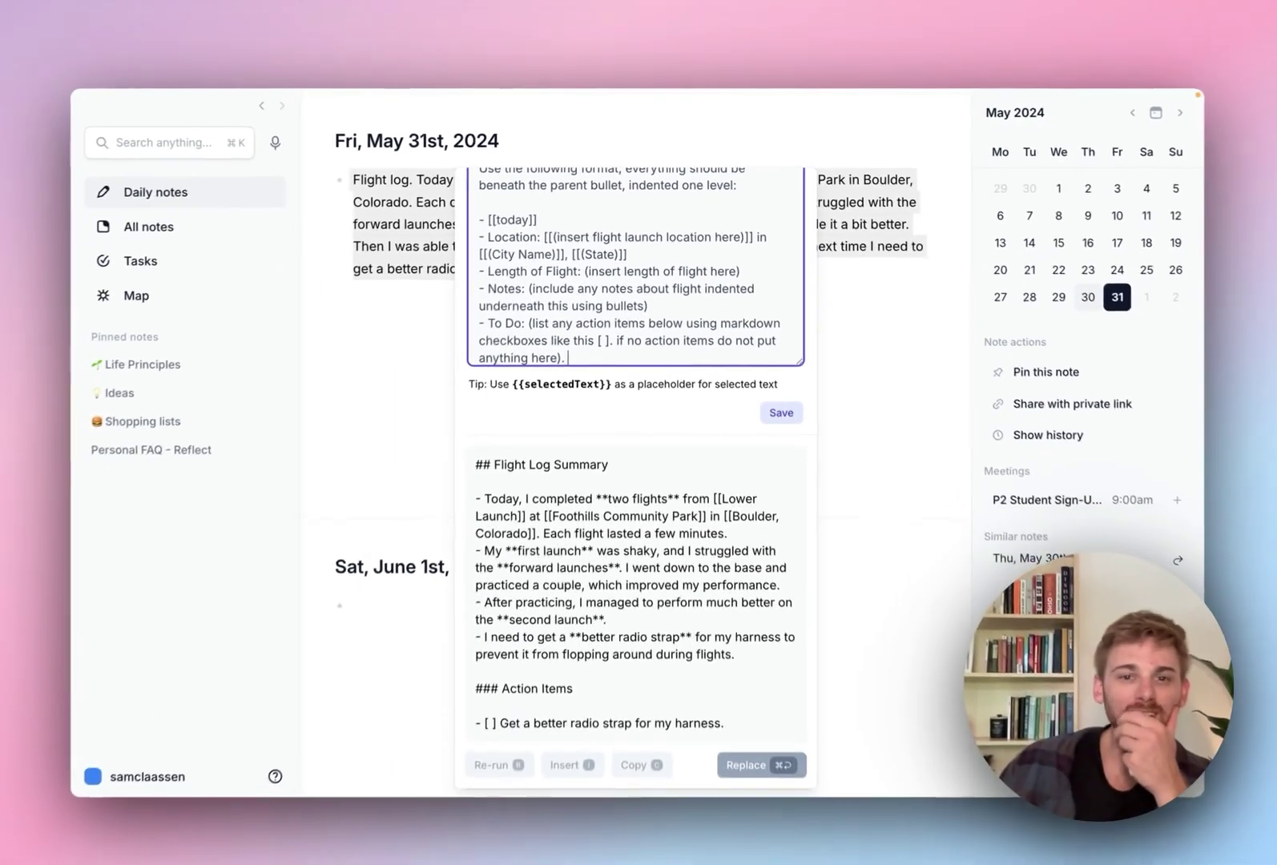
- Review the finished Paraglide Flight Logs prompt and save it
{"action": "scroll", "coordinate": [646, 249], "scroll_direction": "up", "scroll_amount": 1}
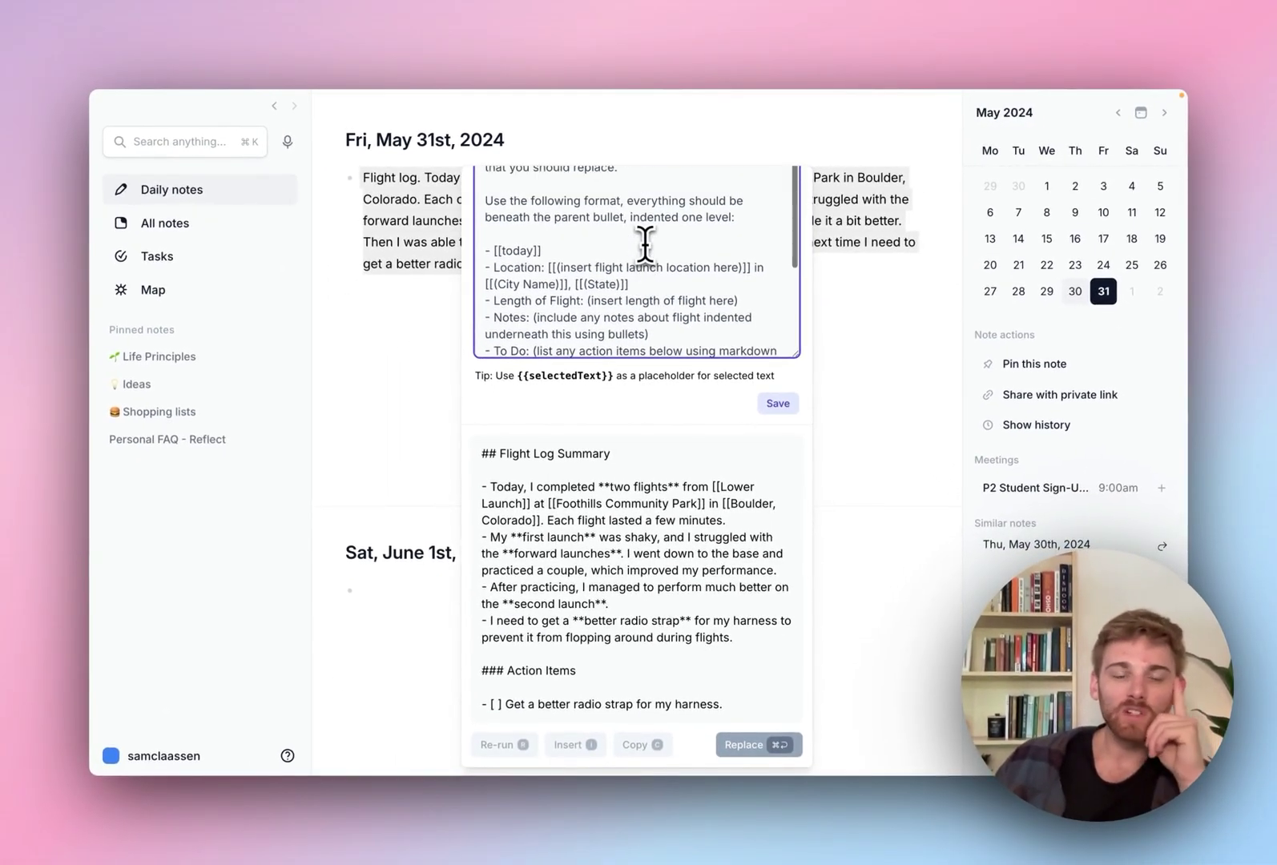
{"action": "scroll", "coordinate": [646, 248], "scroll_direction": "down", "scroll_amount": 3}
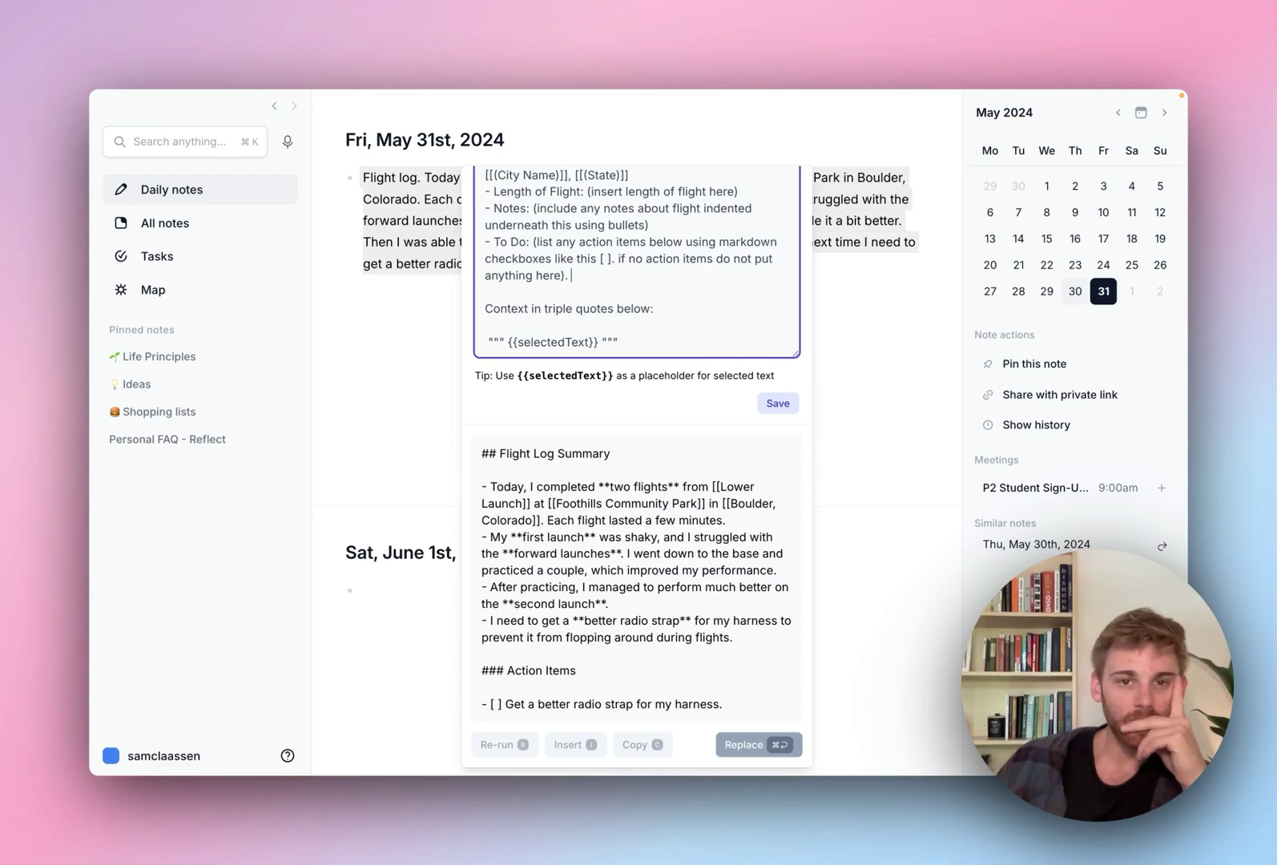
{"action": "scroll", "coordinate": [645, 242], "scroll_direction": "up", "scroll_amount": 3}
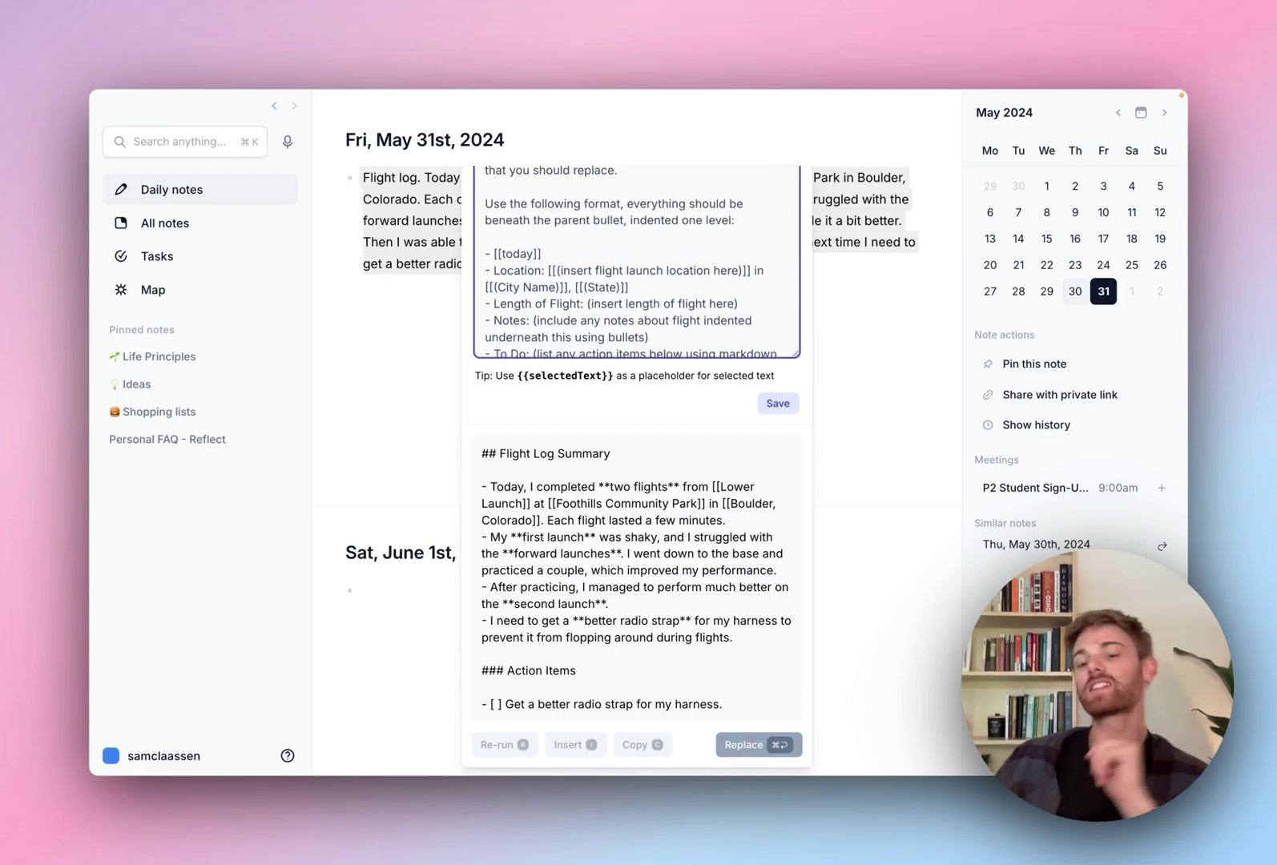
{"action": "scroll", "coordinate": [641, 256], "scroll_direction": "up", "scroll_amount": 2}
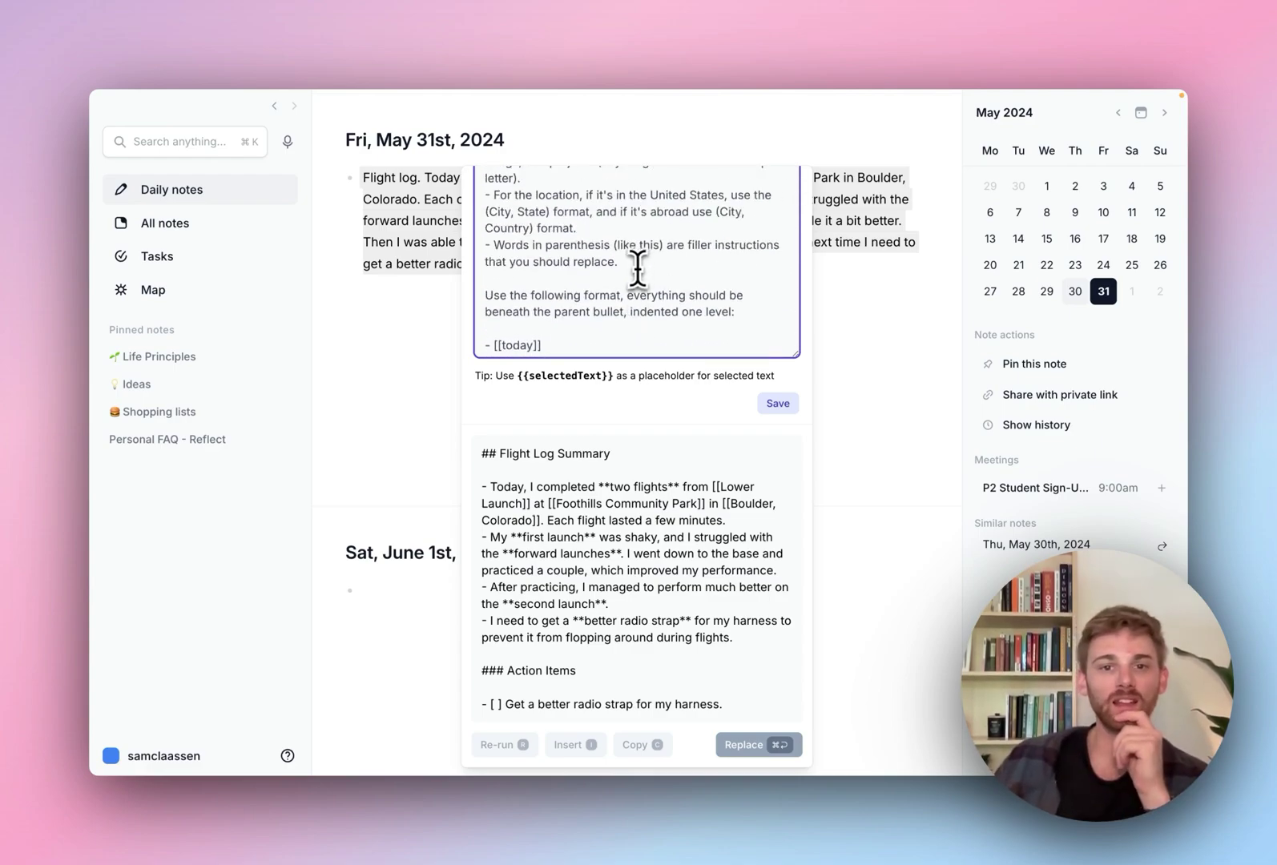
{"action": "scroll", "coordinate": [640, 260], "scroll_direction": "up", "scroll_amount": 3}
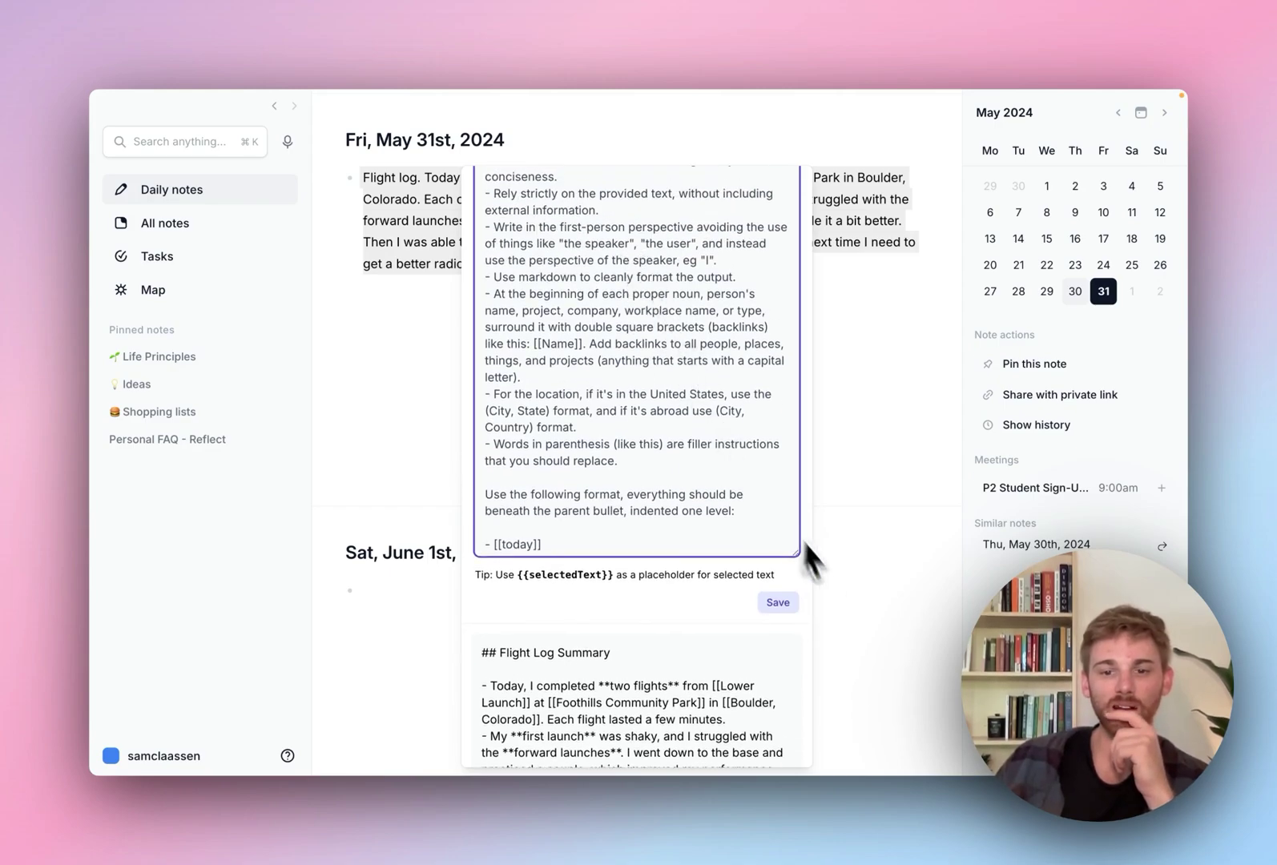
{"action": "left_click", "coordinate": [788, 606]}
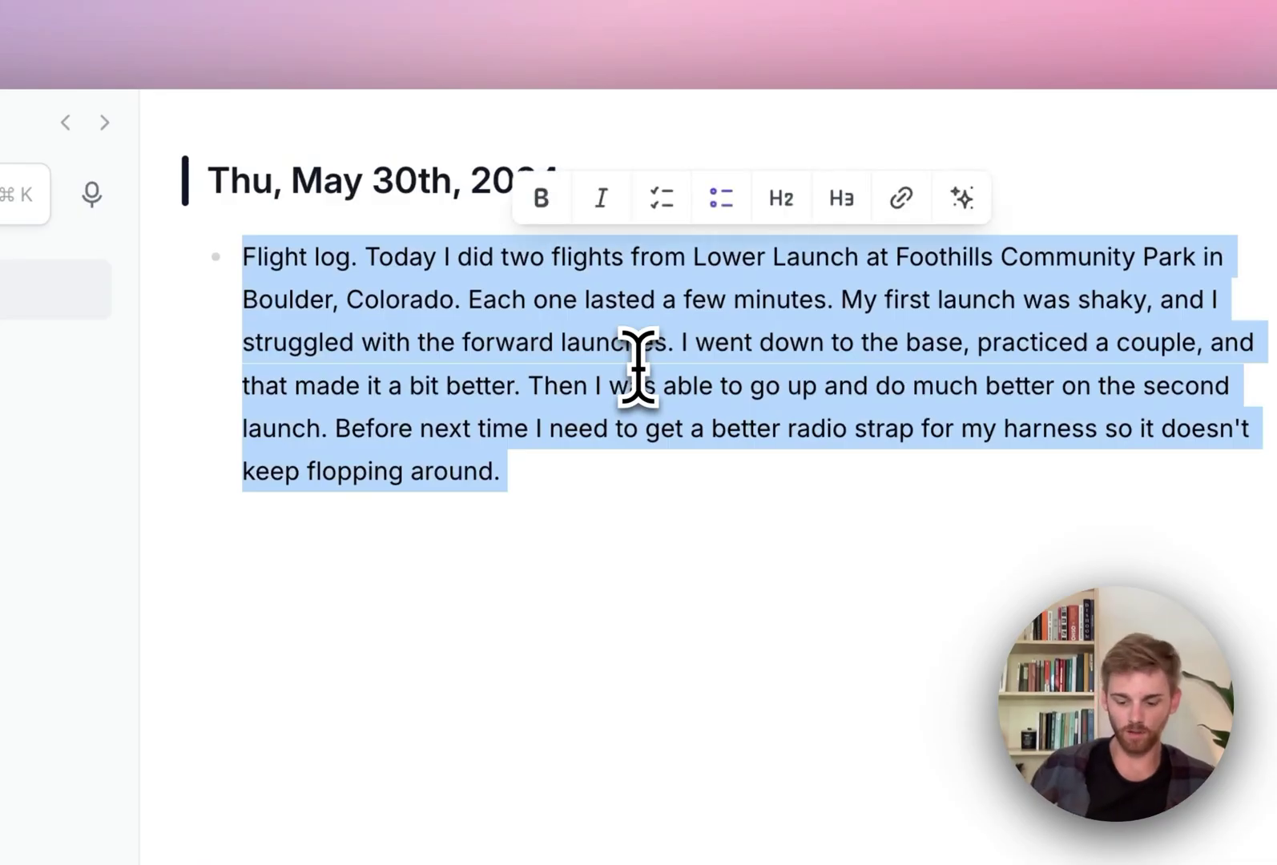
- Replace the May 30 paragraph with the Paraglide flight logs output and nest Location, Length, Notes and To Do under today
{"action": "key", "text": "super+j"}
{"action": "type", "text": "flight"}
{"action": "key", "text": "Return"}
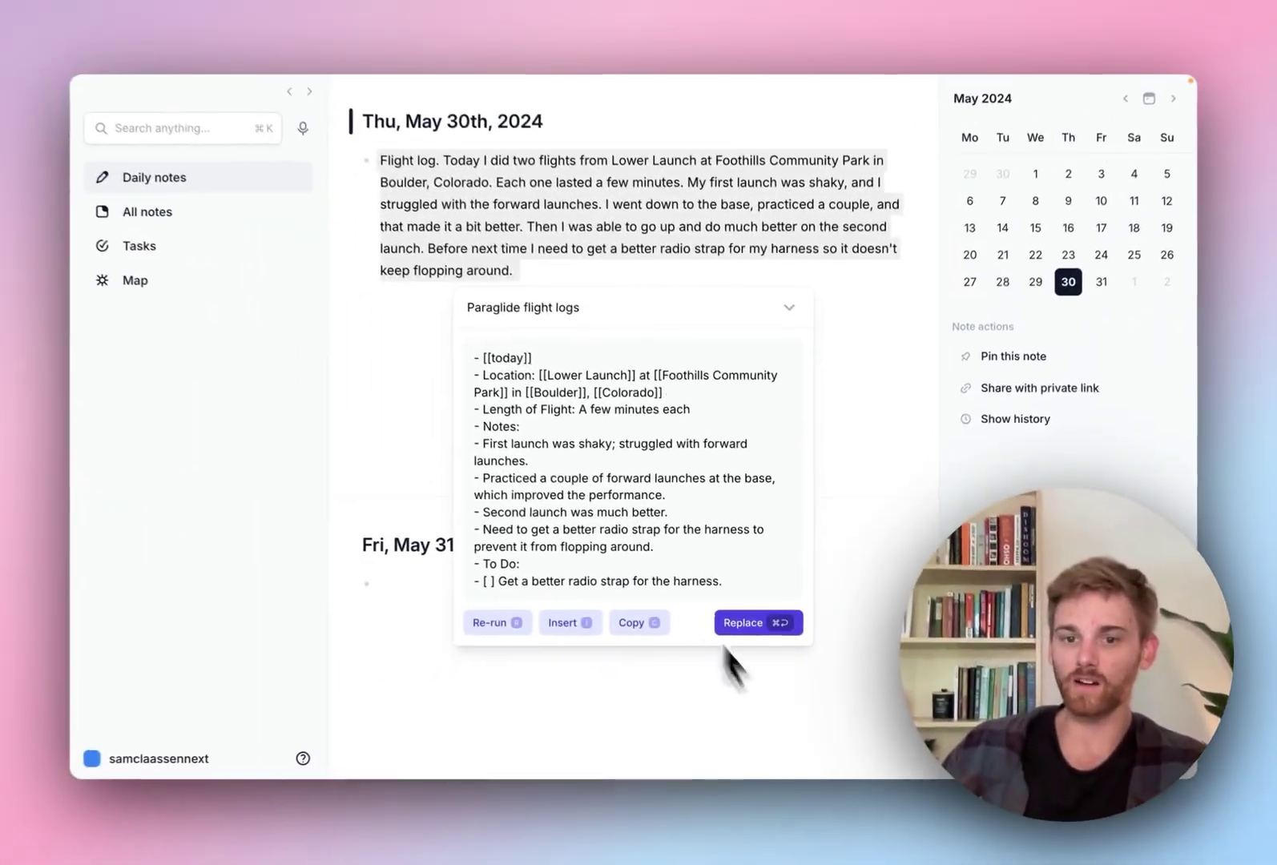
{"action": "left_click", "coordinate": [725, 616]}
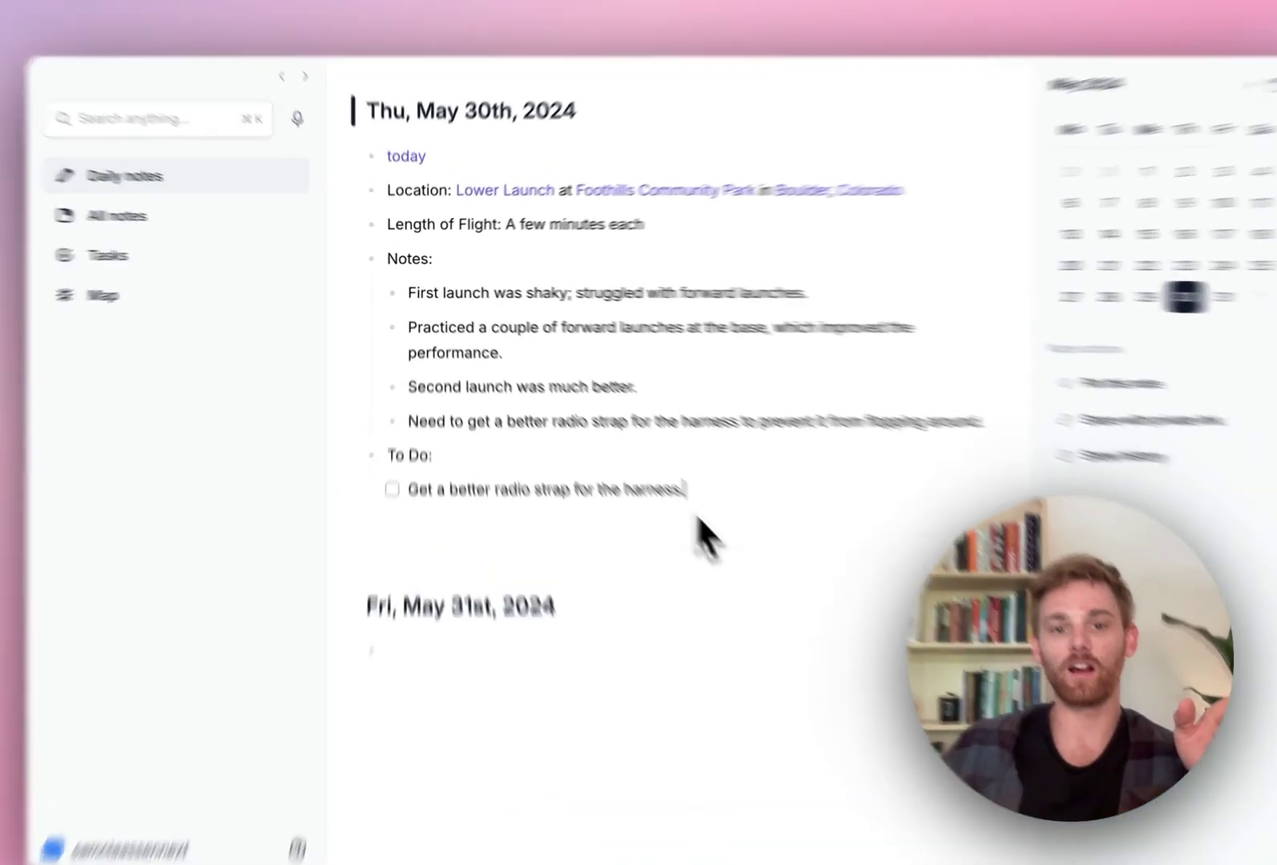
{"action": "left_click_drag", "start_coordinate": [645, 454], "coordinate": [360, 133]}
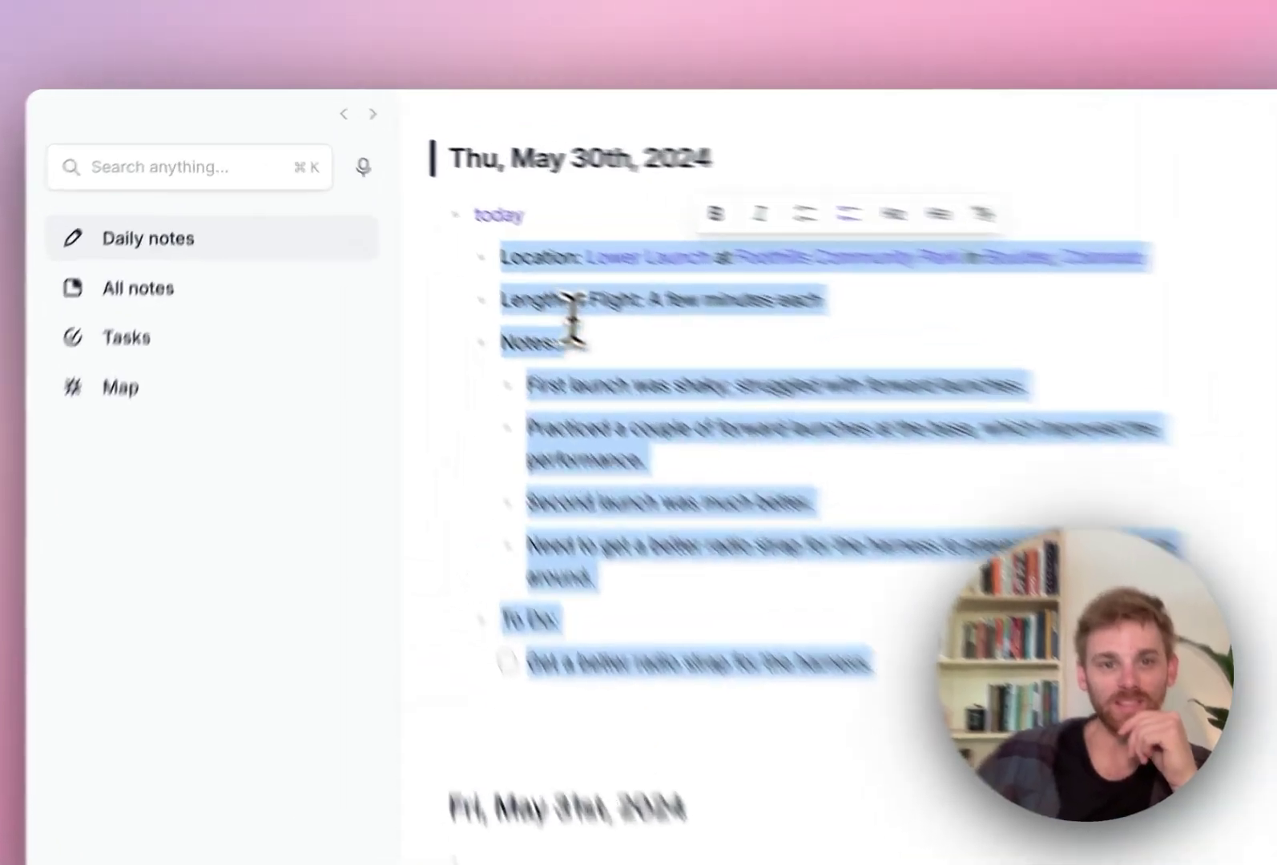
{"action": "left_click", "coordinate": [444, 243]}
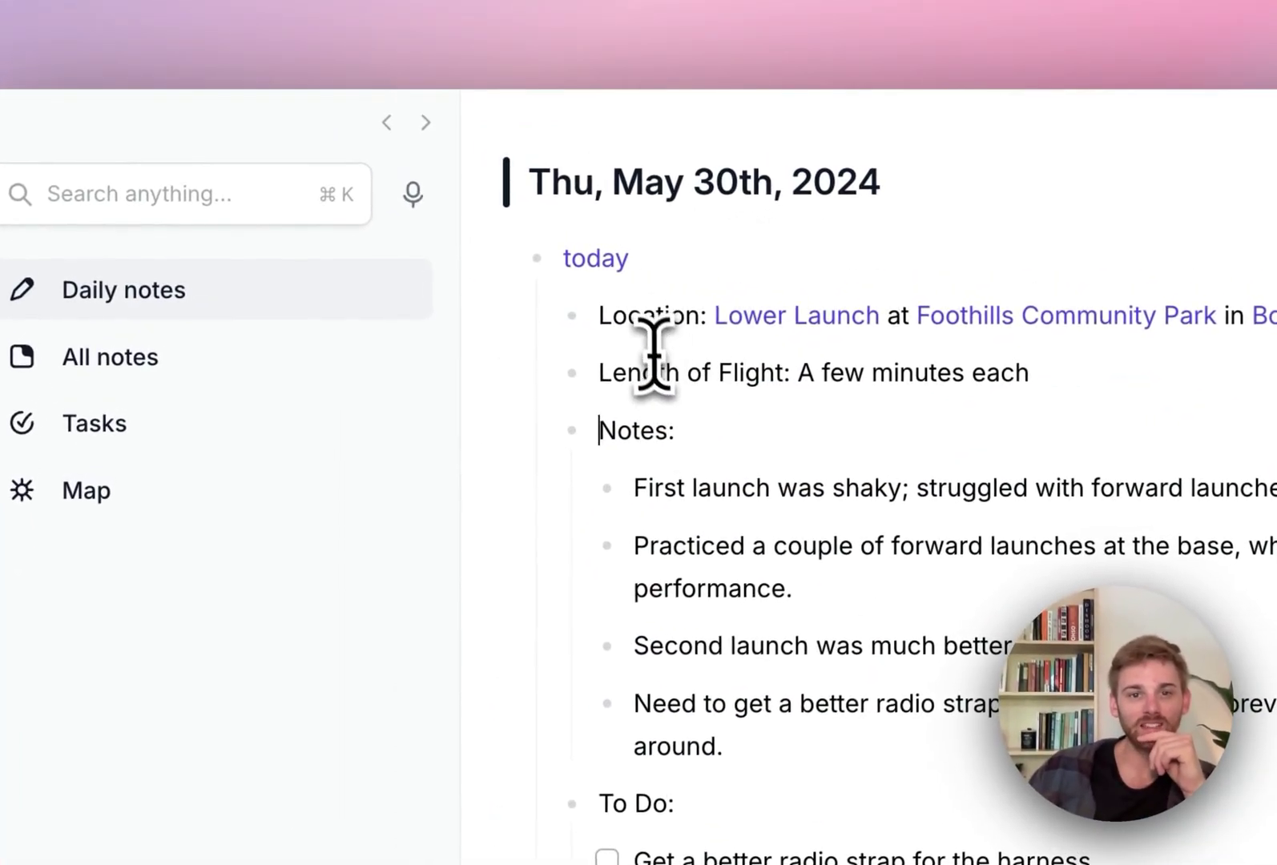
{"action": "mouse_move", "coordinate": [567, 261]}
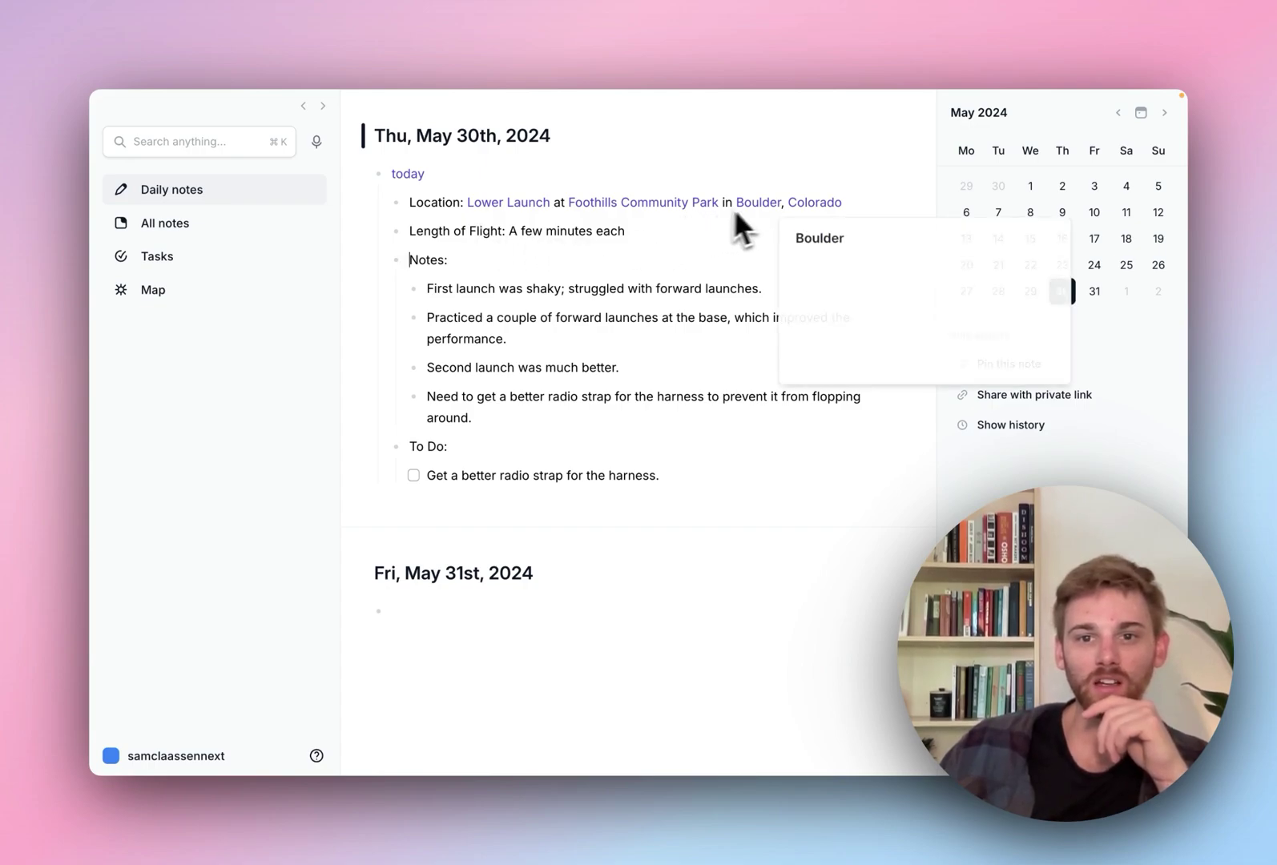
{"action": "mouse_move", "coordinate": [650, 215]}
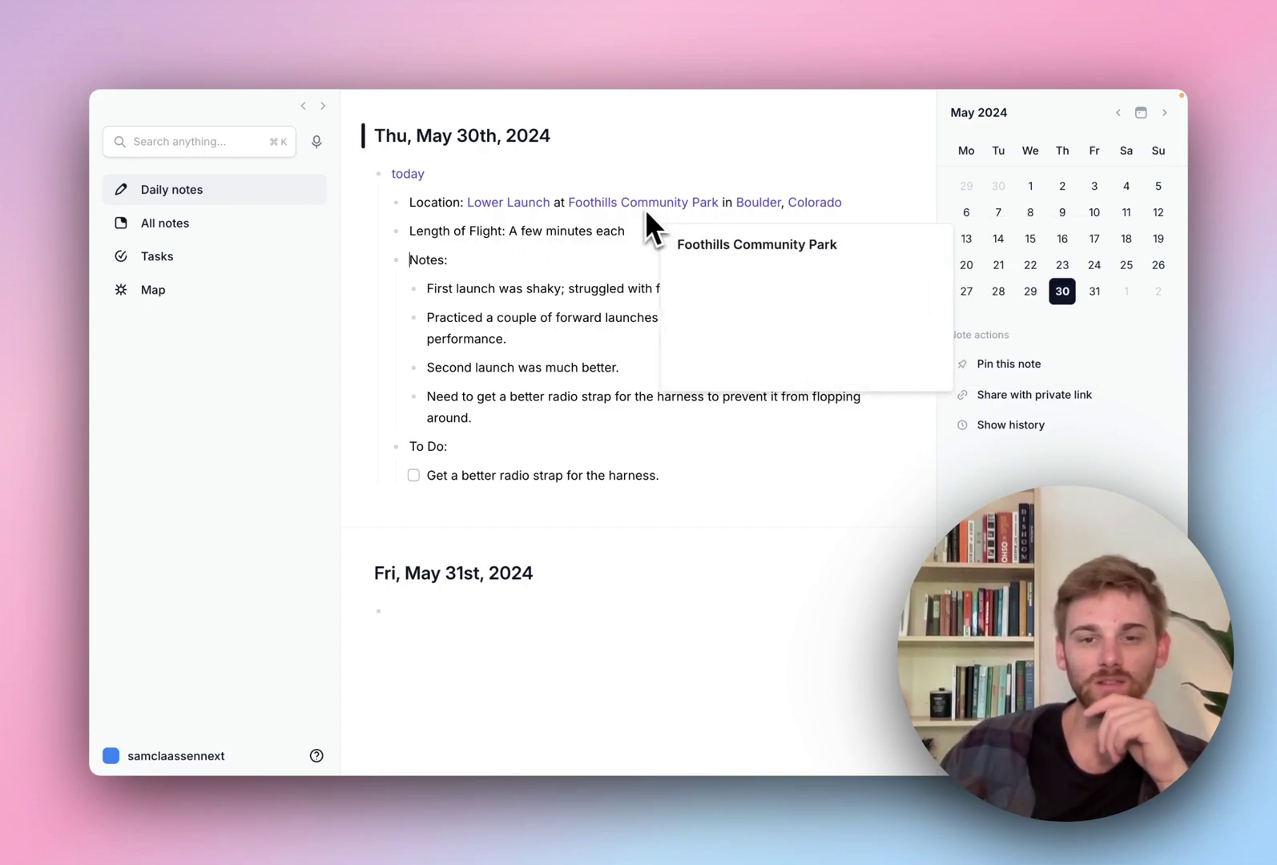
{"action": "mouse_move", "coordinate": [488, 211]}
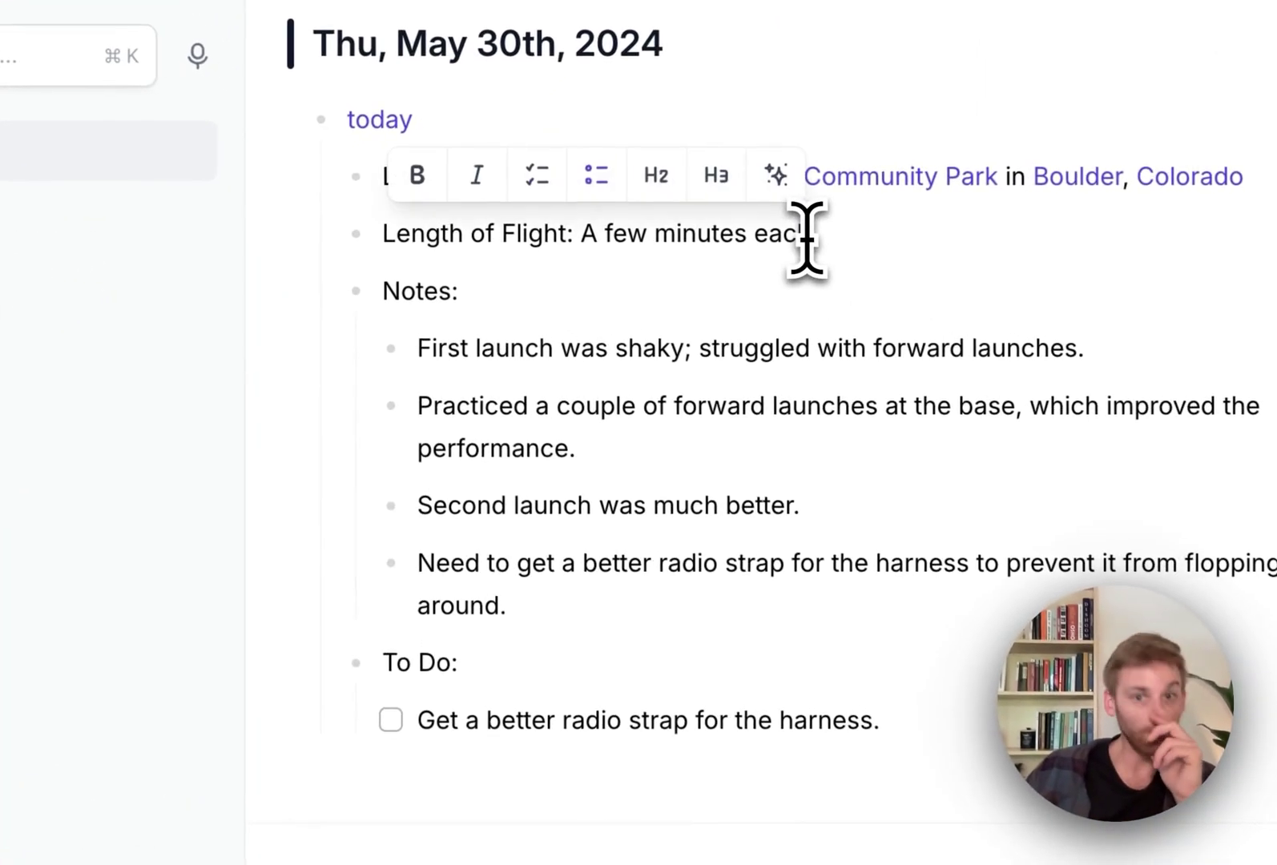
{"action": "double_click", "coordinate": [594, 299]}
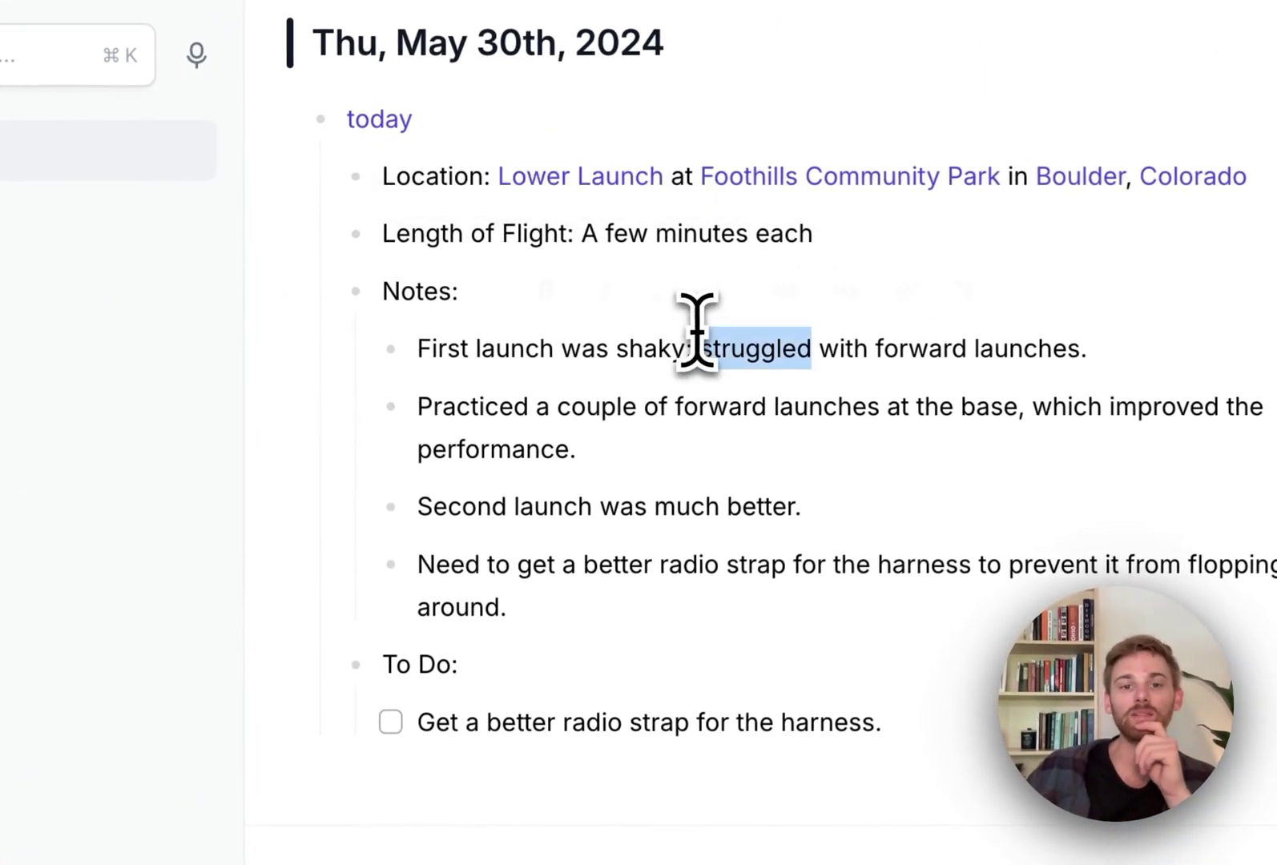
{"action": "triple_click", "coordinate": [467, 228]}
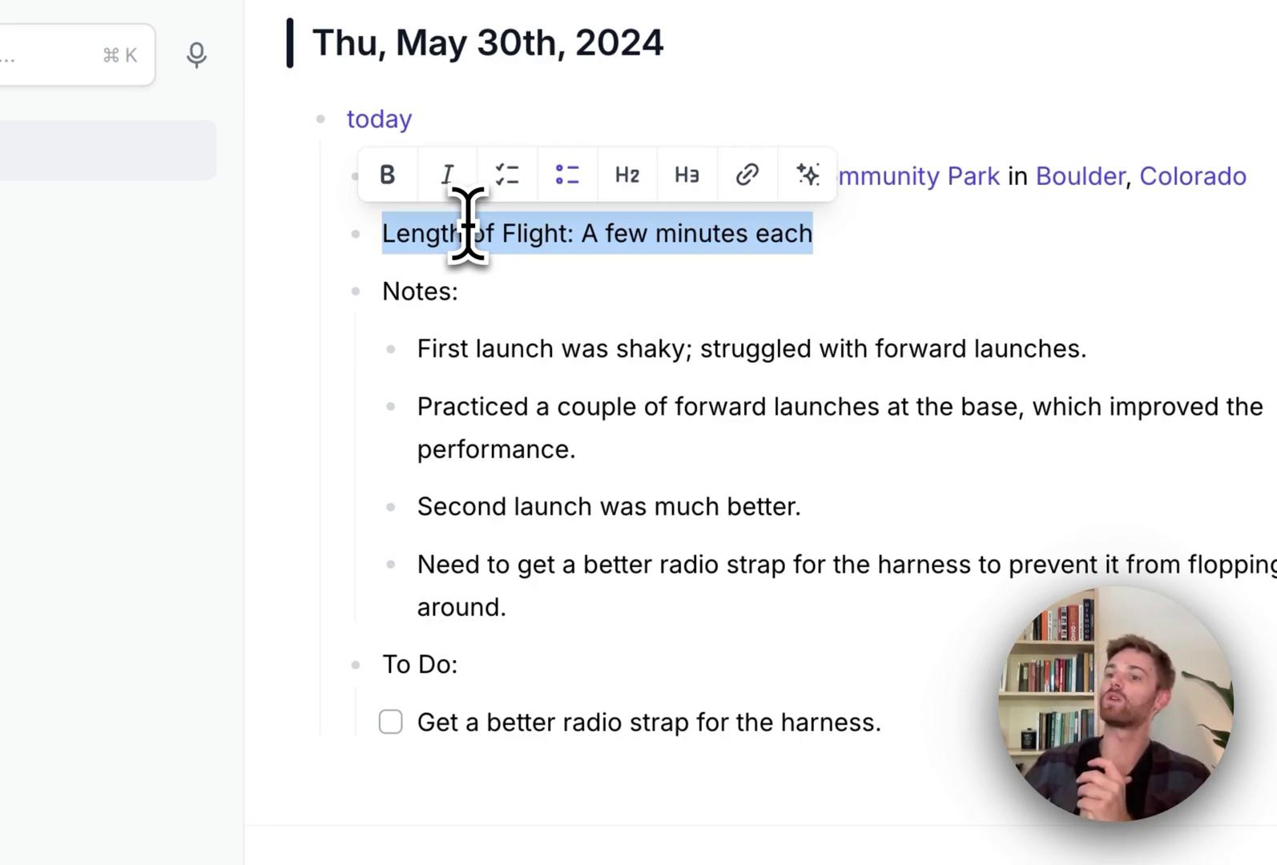
{"action": "left_click", "coordinate": [551, 357]}
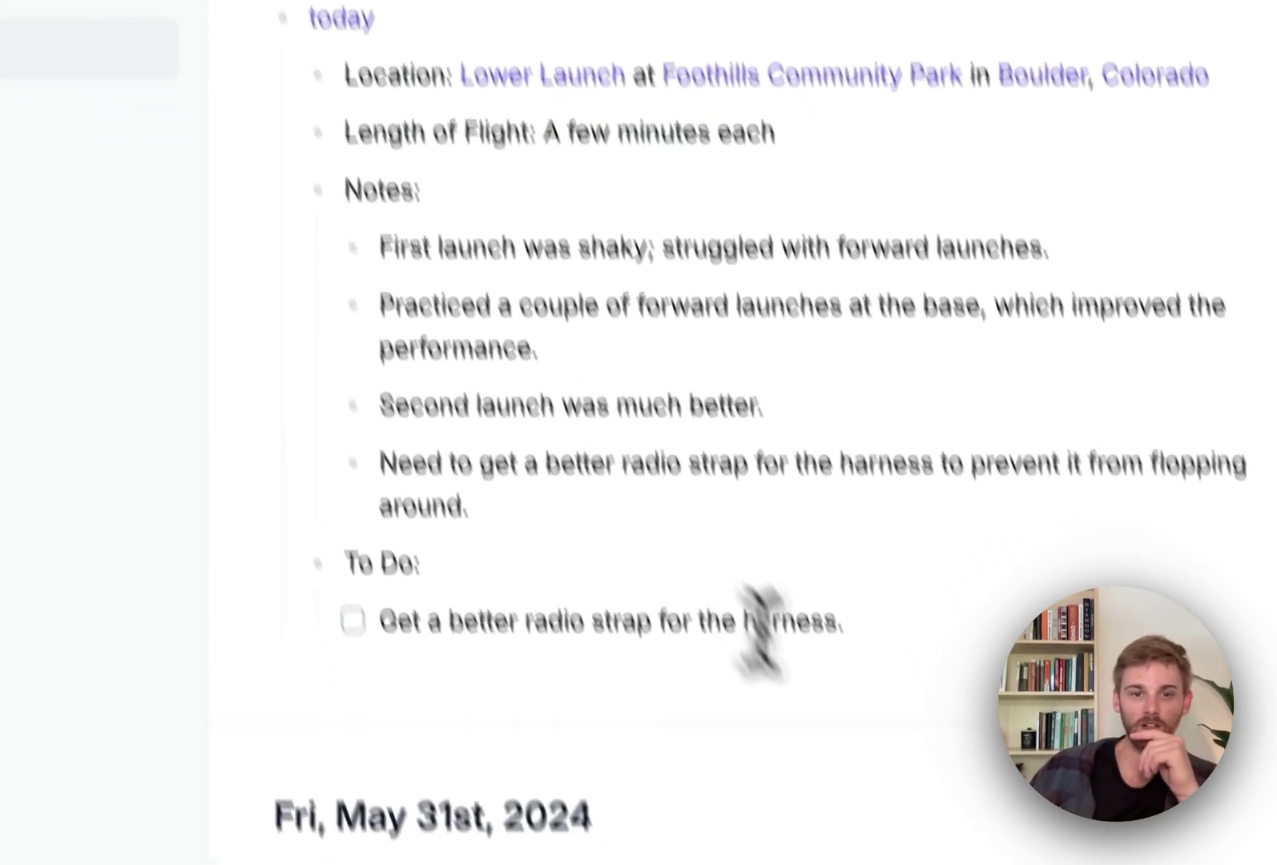
{"action": "left_click", "coordinate": [536, 494]}
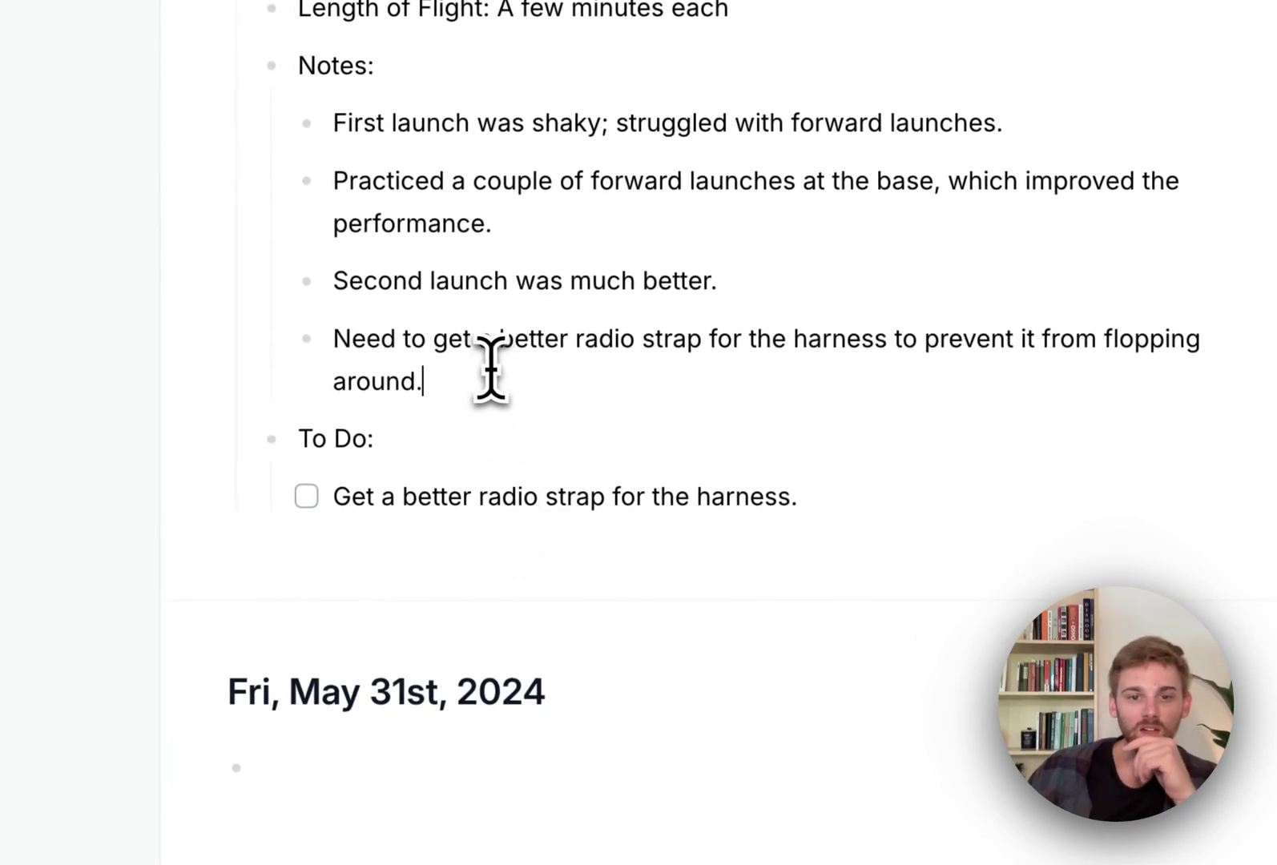
{"action": "left_click", "coordinate": [439, 497]}
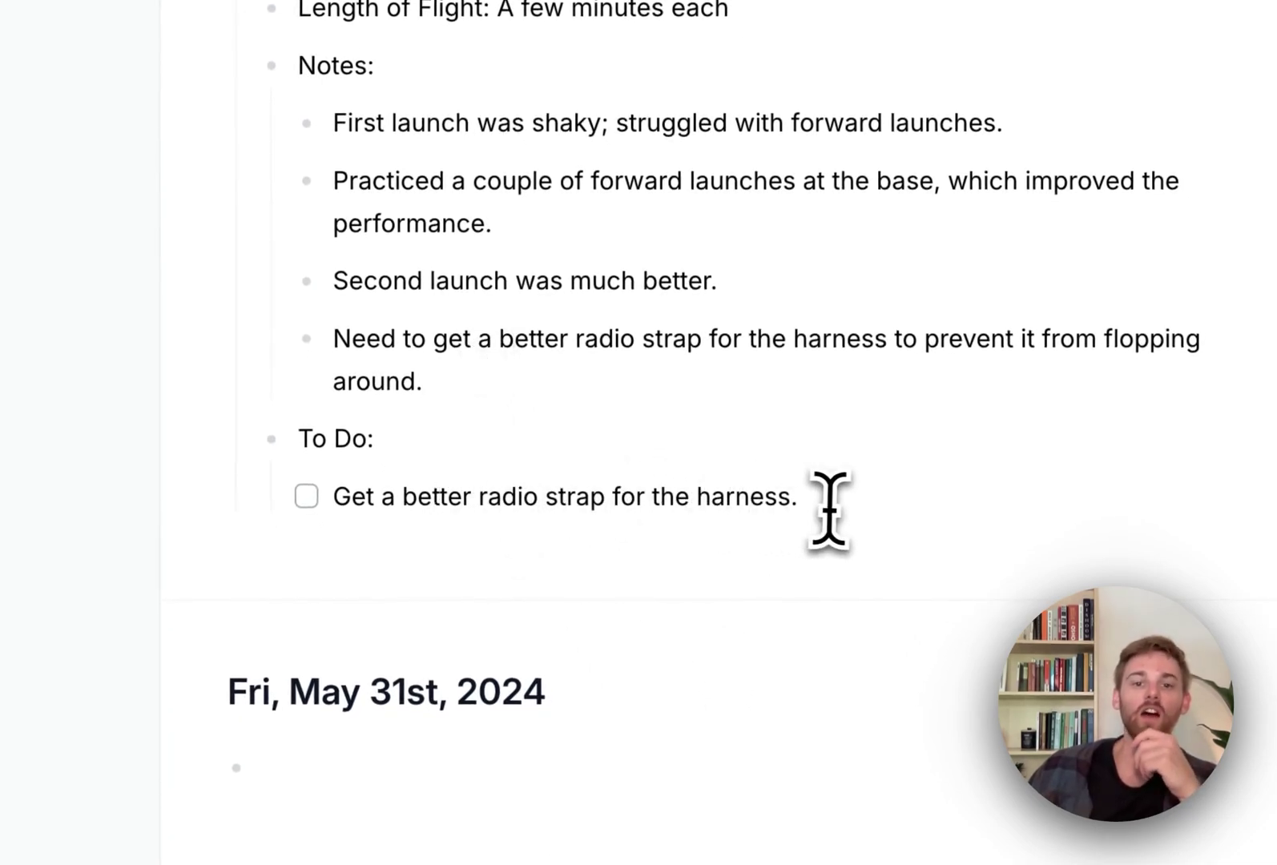
{"action": "left_click_drag", "start_coordinate": [833, 509], "coordinate": [536, 321]}
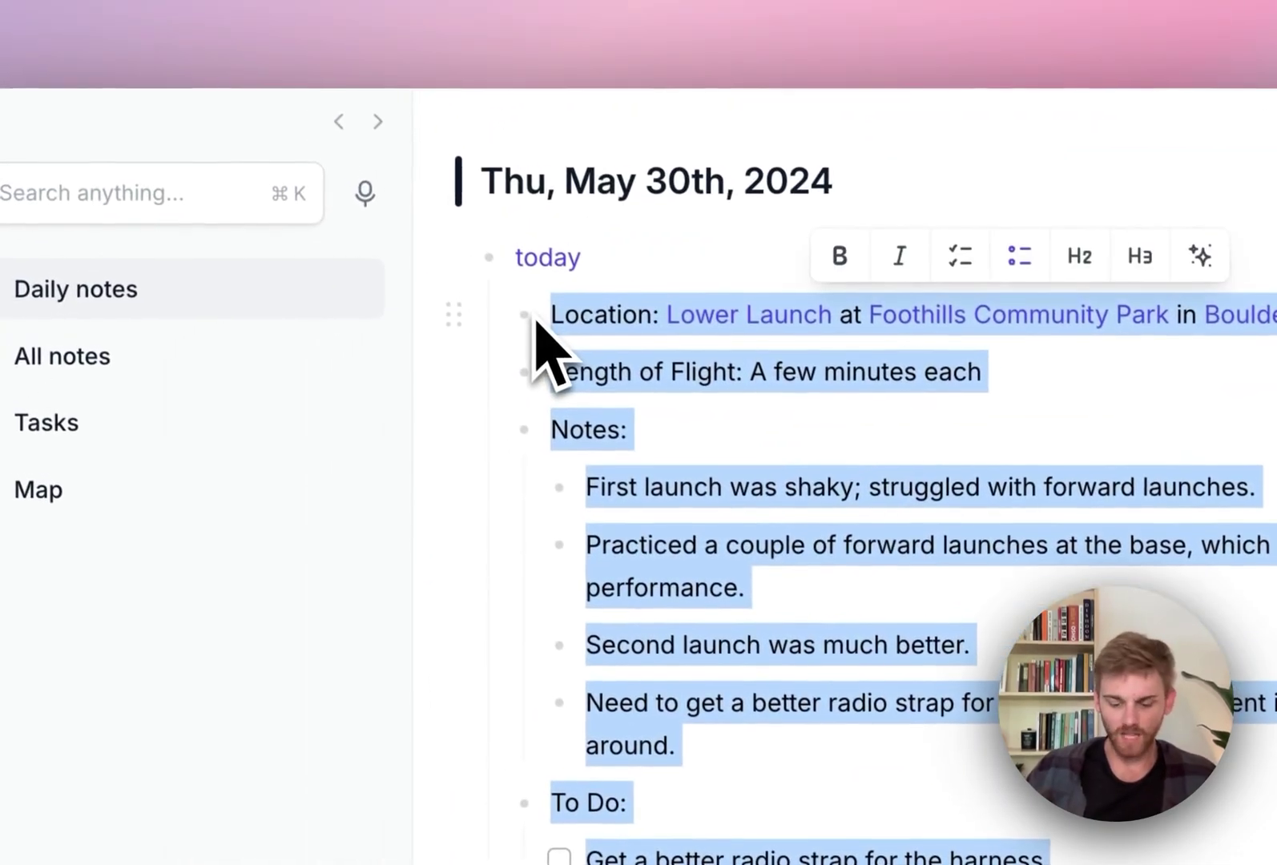
- Open the Paraglide flight logs prompt for editing and change its format line to 'Number and Length of Flight'
{"action": "key", "text": "super+j"}
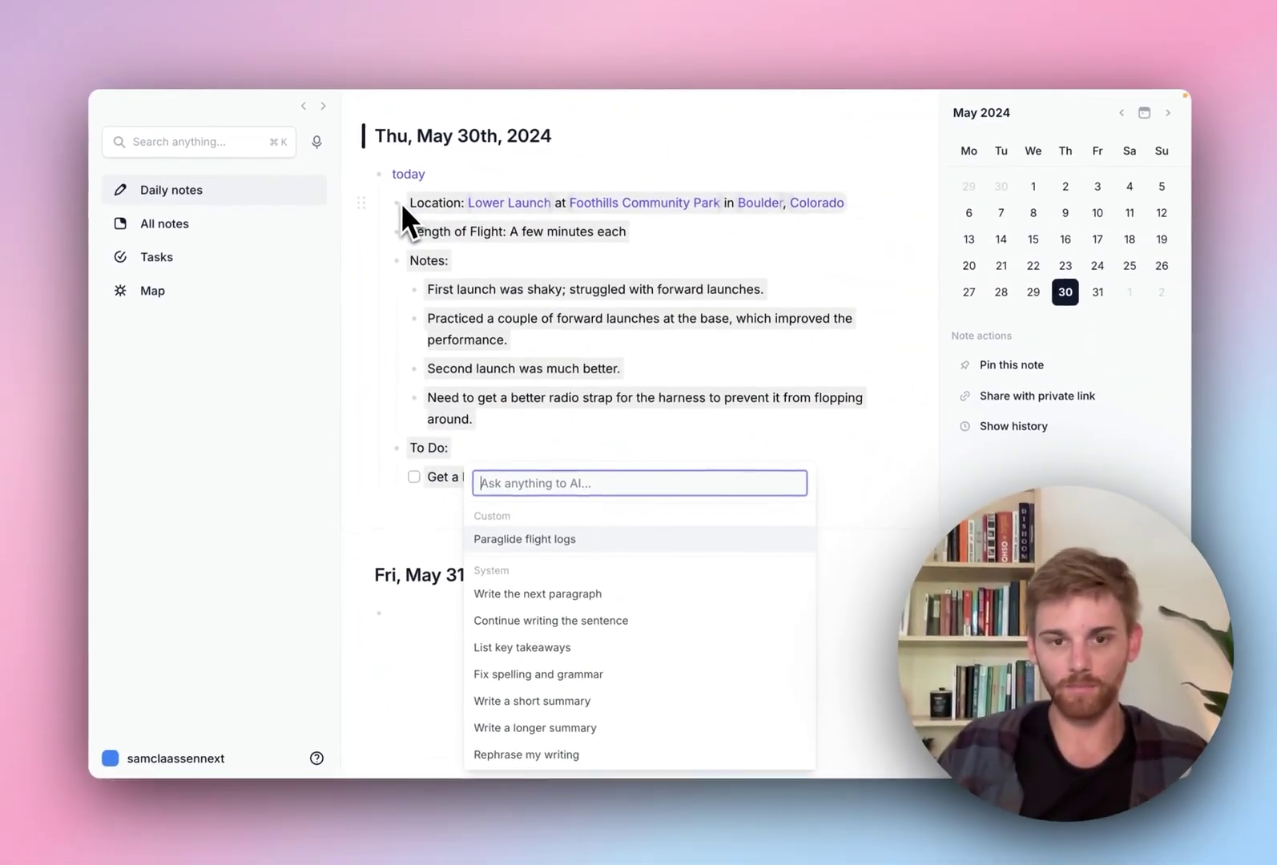
{"action": "type", "text": "para"}
{"action": "key", "text": "Return"}
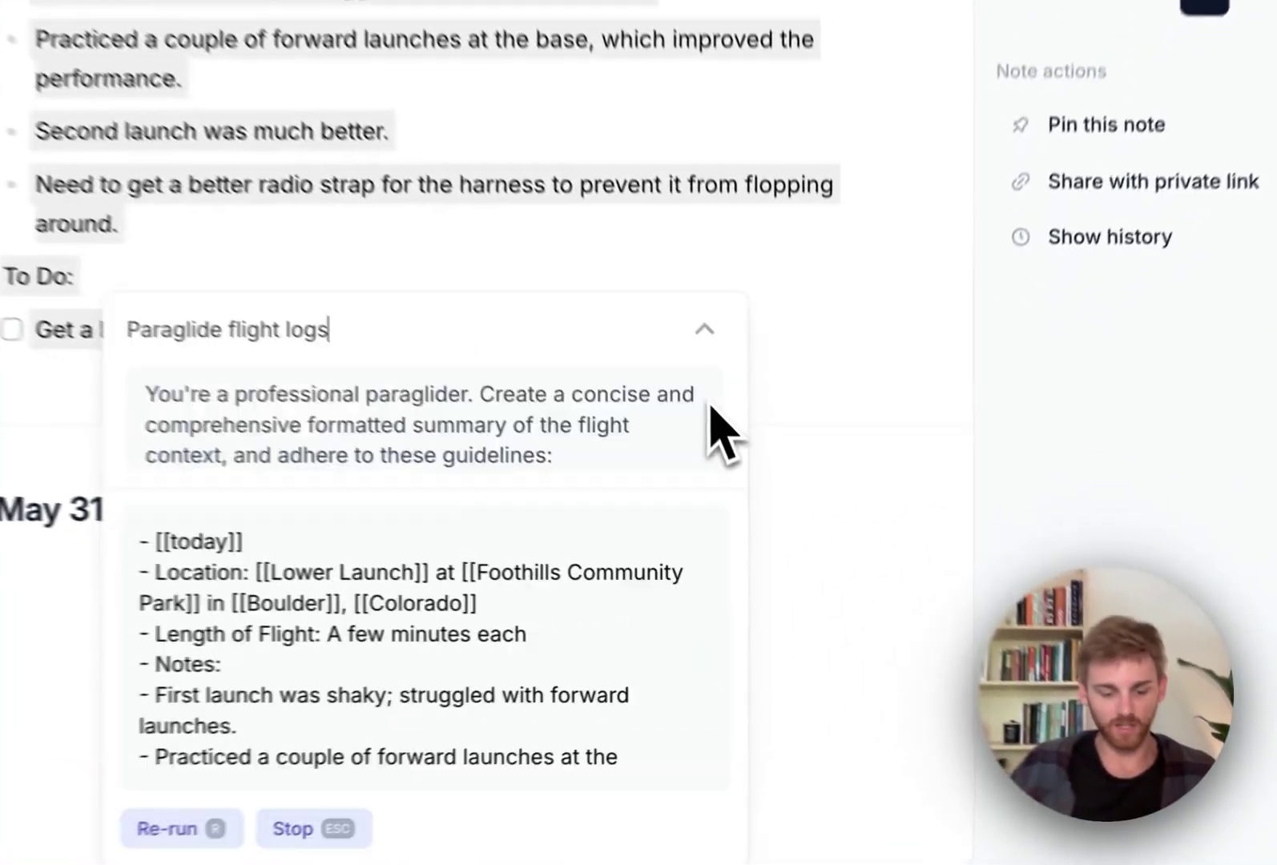
{"action": "left_click", "coordinate": [711, 406]}
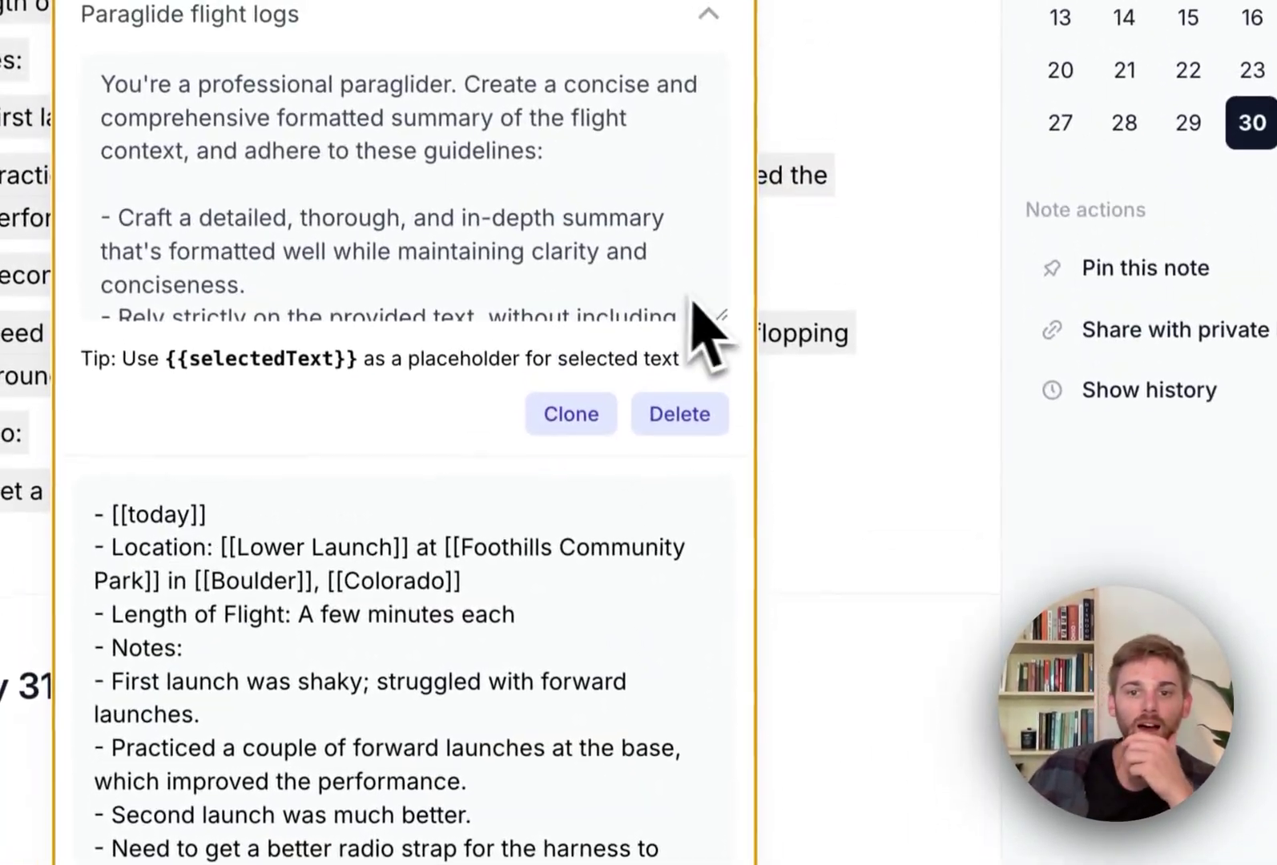
{"action": "left_click_drag", "start_coordinate": [723, 321], "coordinate": [781, 861]}
{"action": "scroll", "coordinate": [589, 507], "scroll_direction": "down", "scroll_amount": 5}
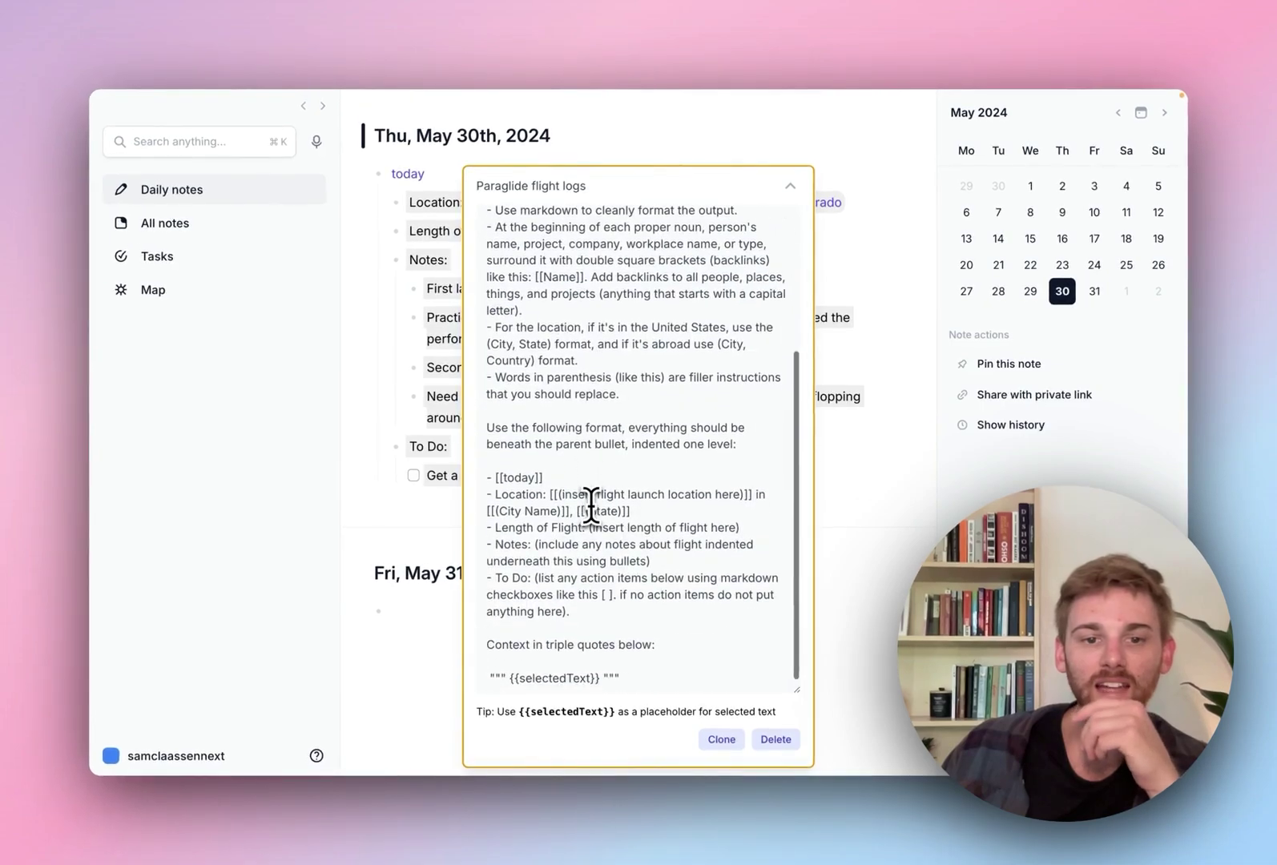
{"action": "left_click", "coordinate": [498, 530]}
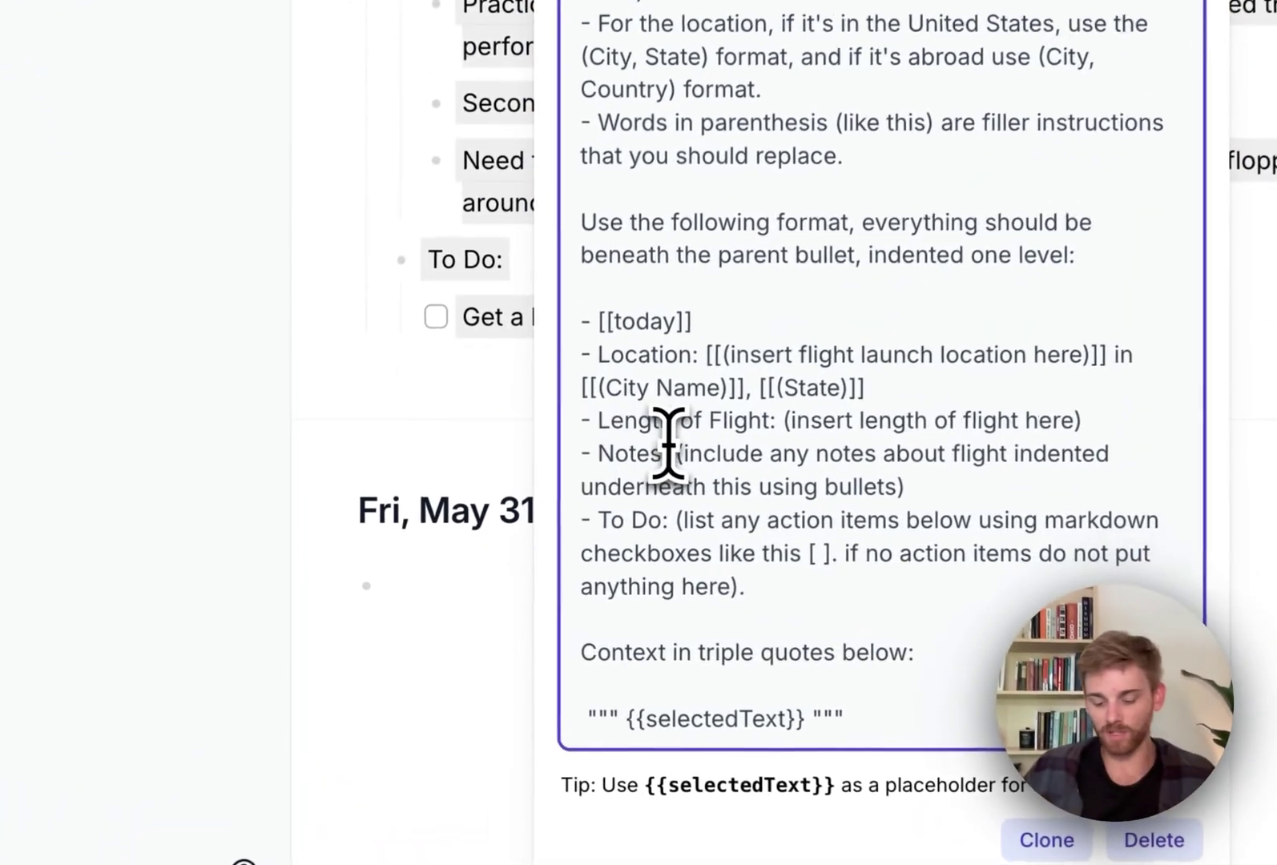
{"action": "type", "text": "Number and"}
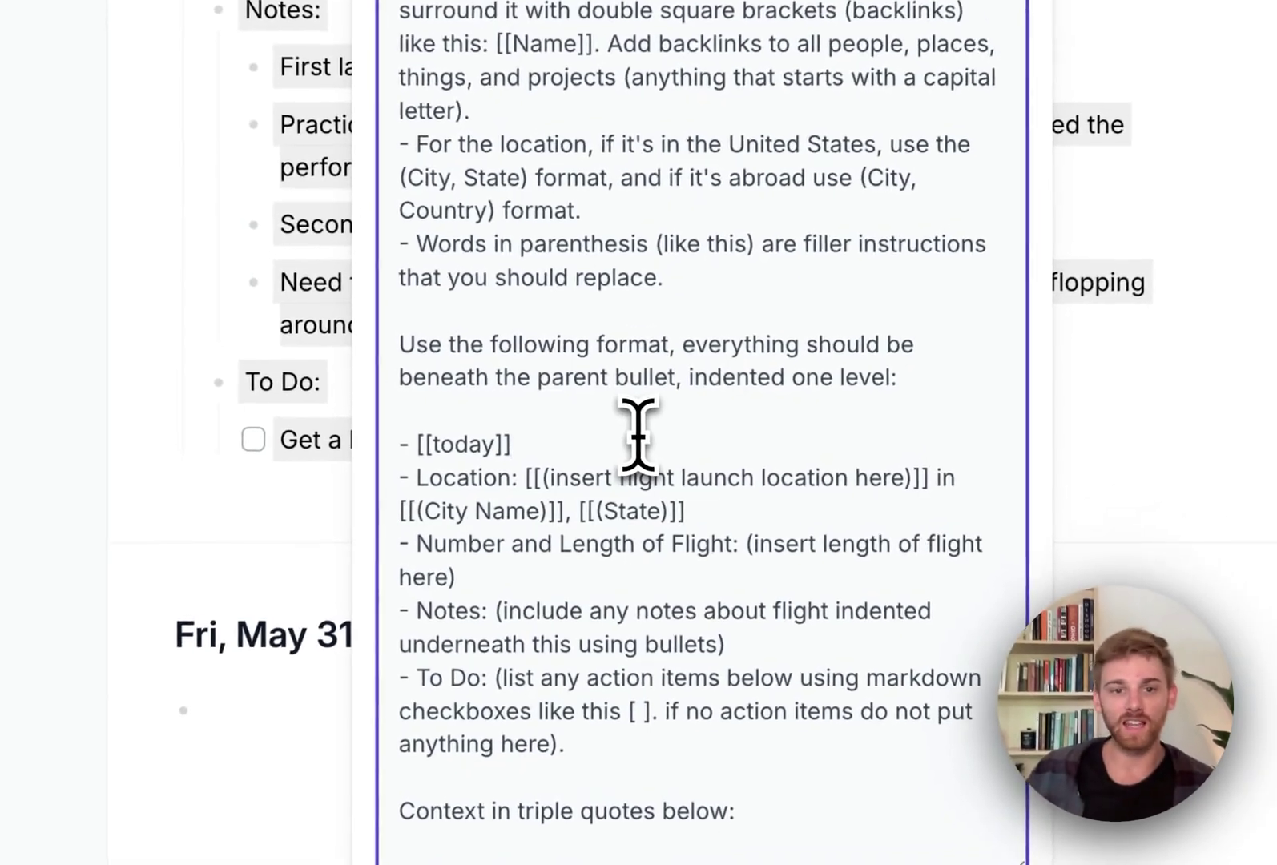
- Add a new line under [[today]] in the prompt: 'everything beneath here should be indented one level'
{"action": "left_click", "coordinate": [637, 432]}
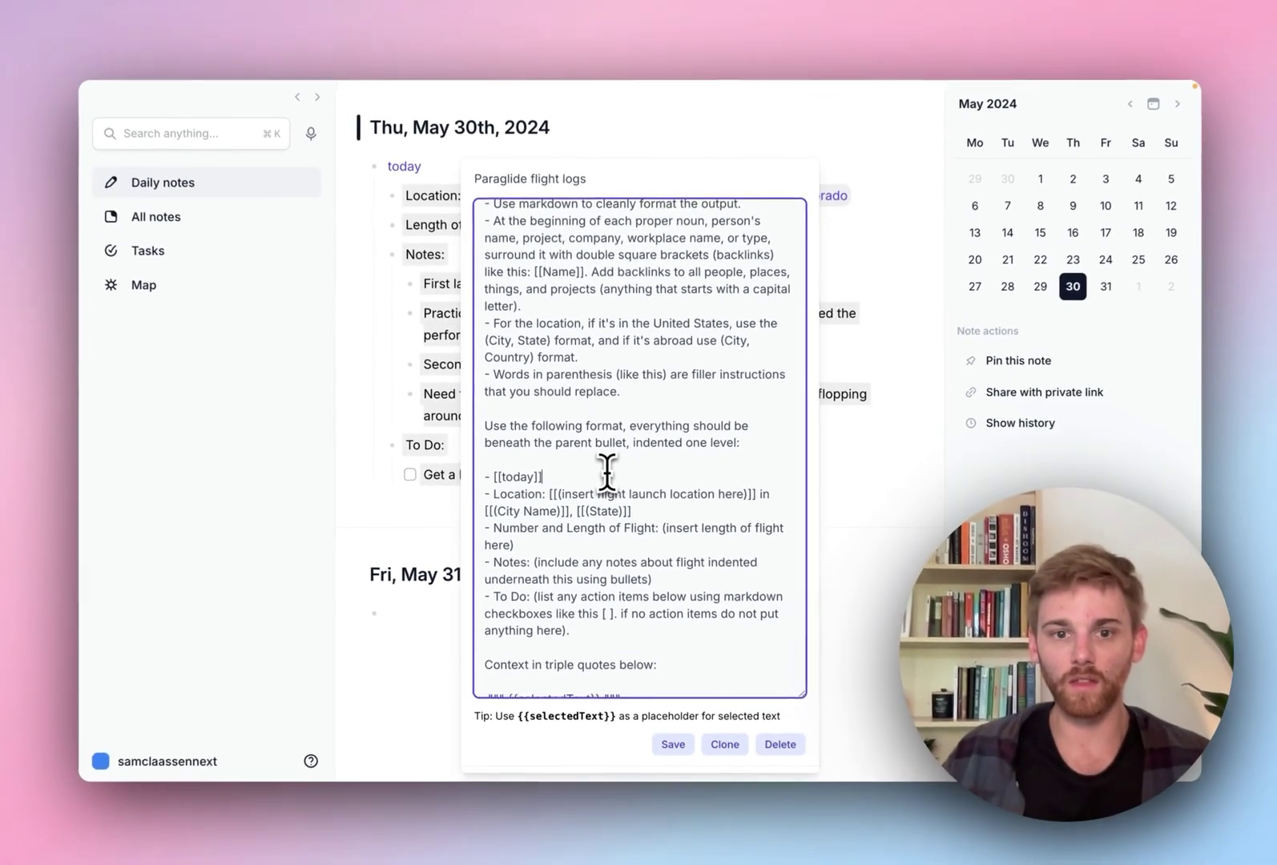
{"action": "key", "text": "Return"}
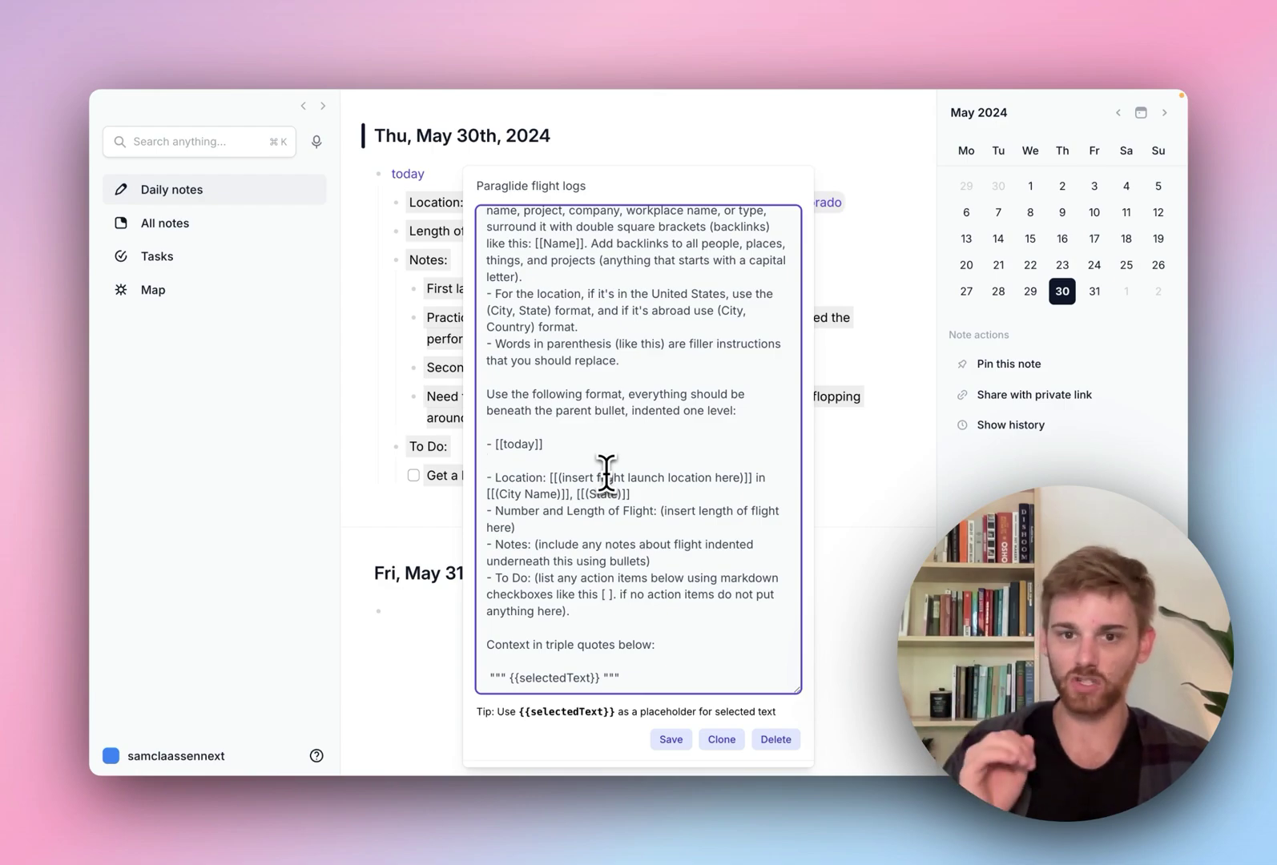
{"action": "type", "text": "(Everyt"}
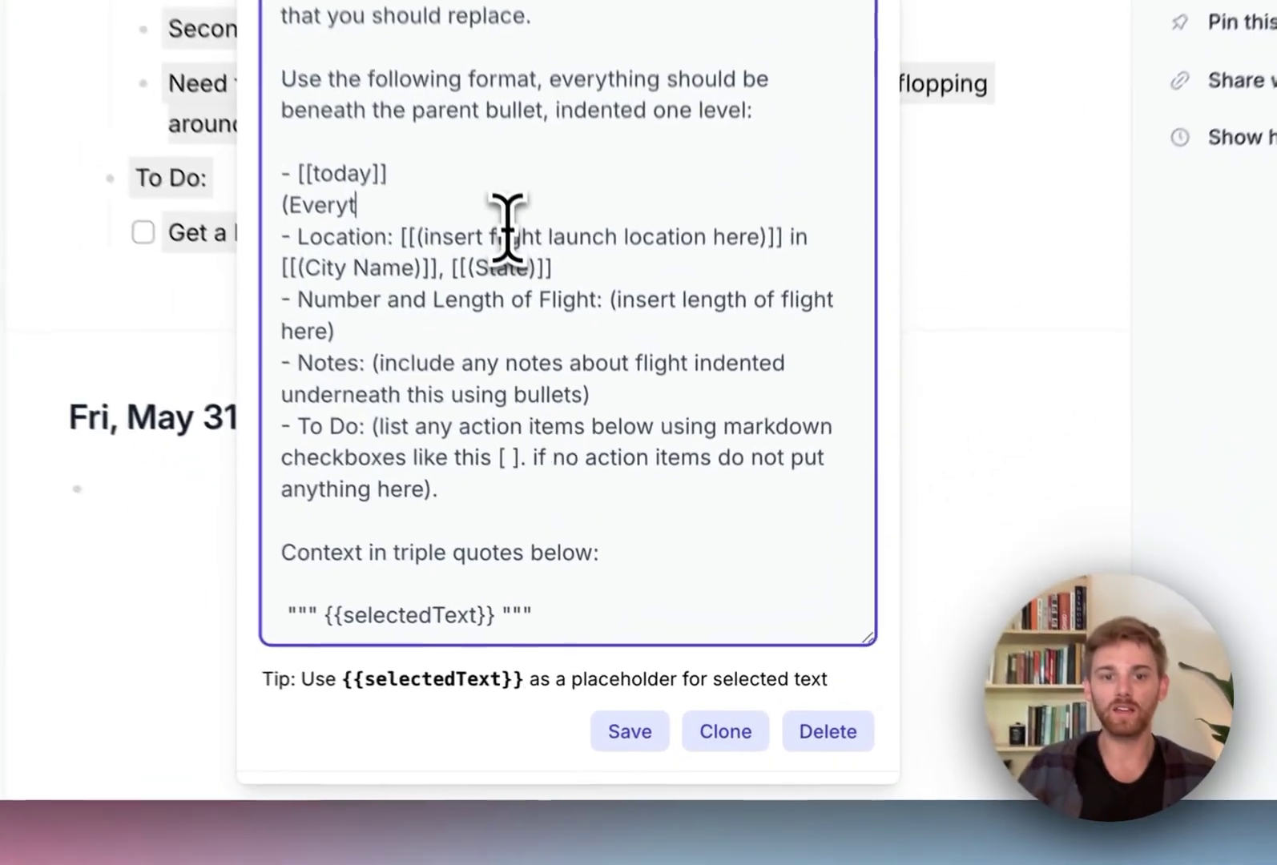
{"action": "key", "text": "BackSpace"}
{"action": "key", "text": "BackSpace"}
{"action": "key", "text": "BackSpace"}
{"action": "key", "text": "BackSpace"}
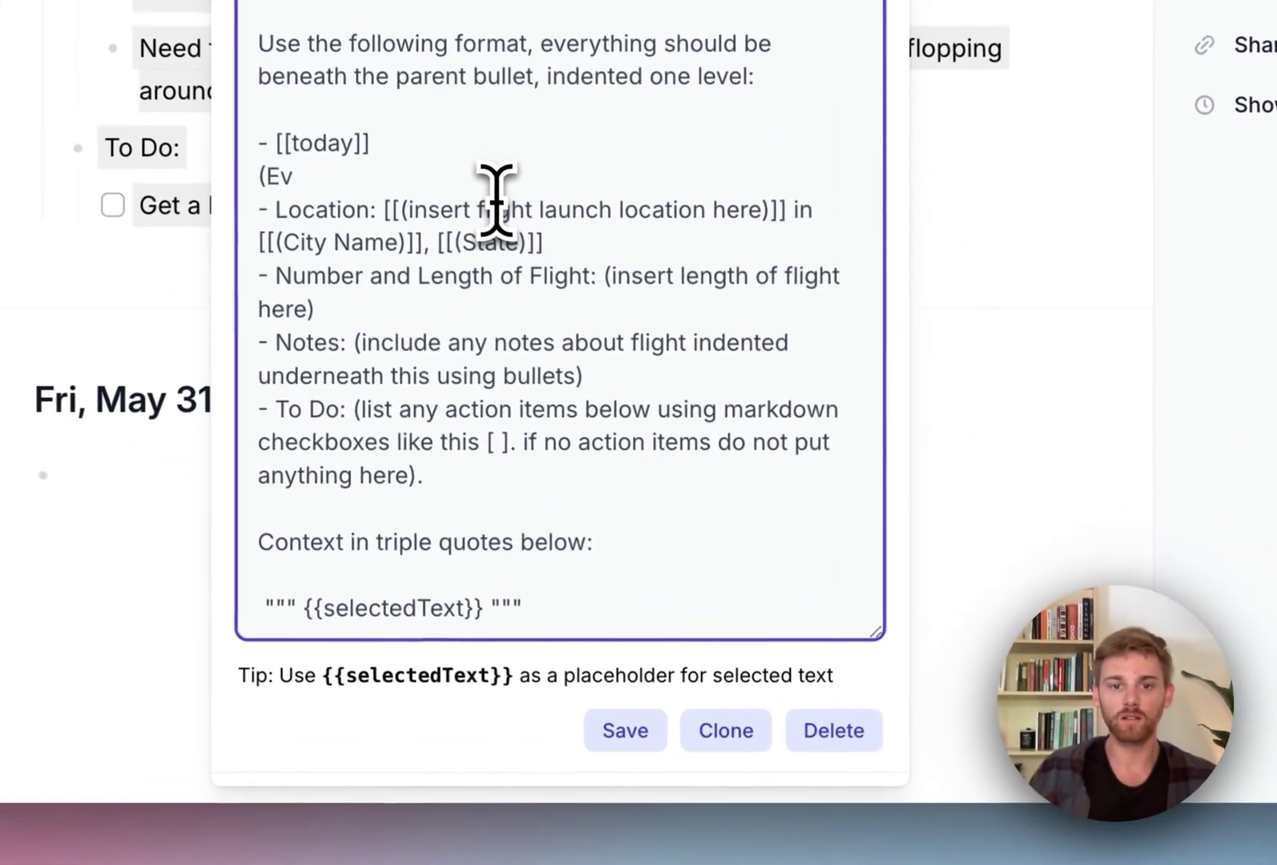
{"action": "key", "text": "BackSpace"}
{"action": "key", "text": "BackSpace"}
{"action": "type", "text": "everything b"}
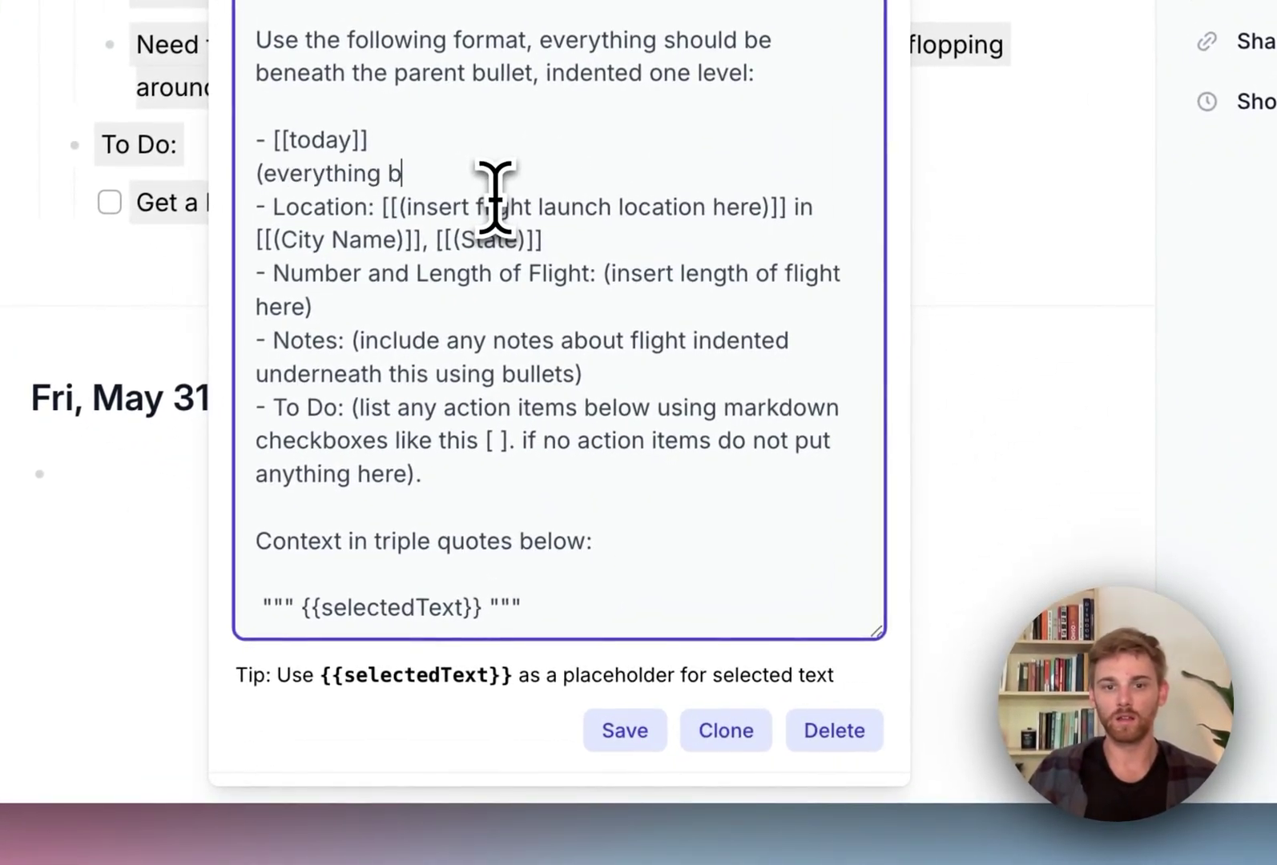
{"action": "type", "text": "eneath here "}
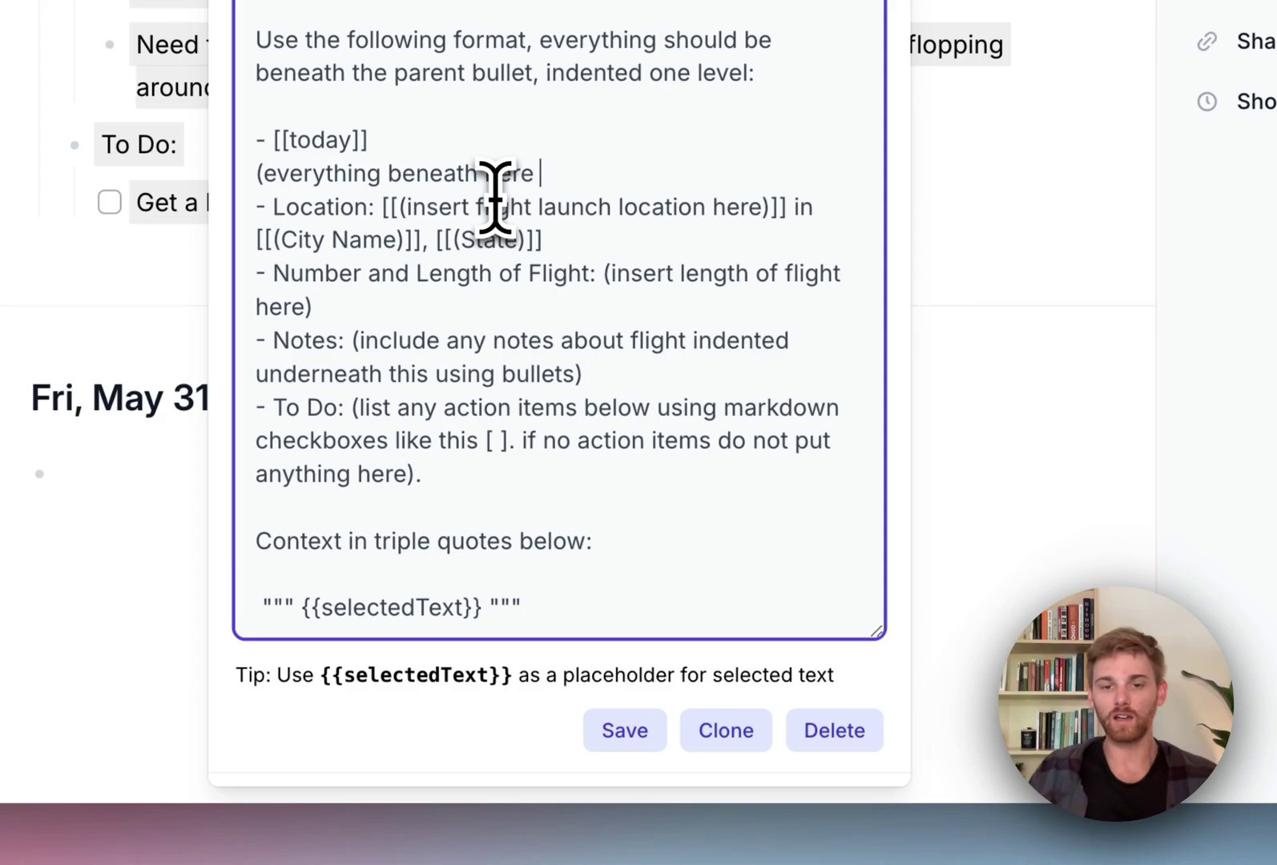
{"action": "type", "text": "should be indented one lev"}
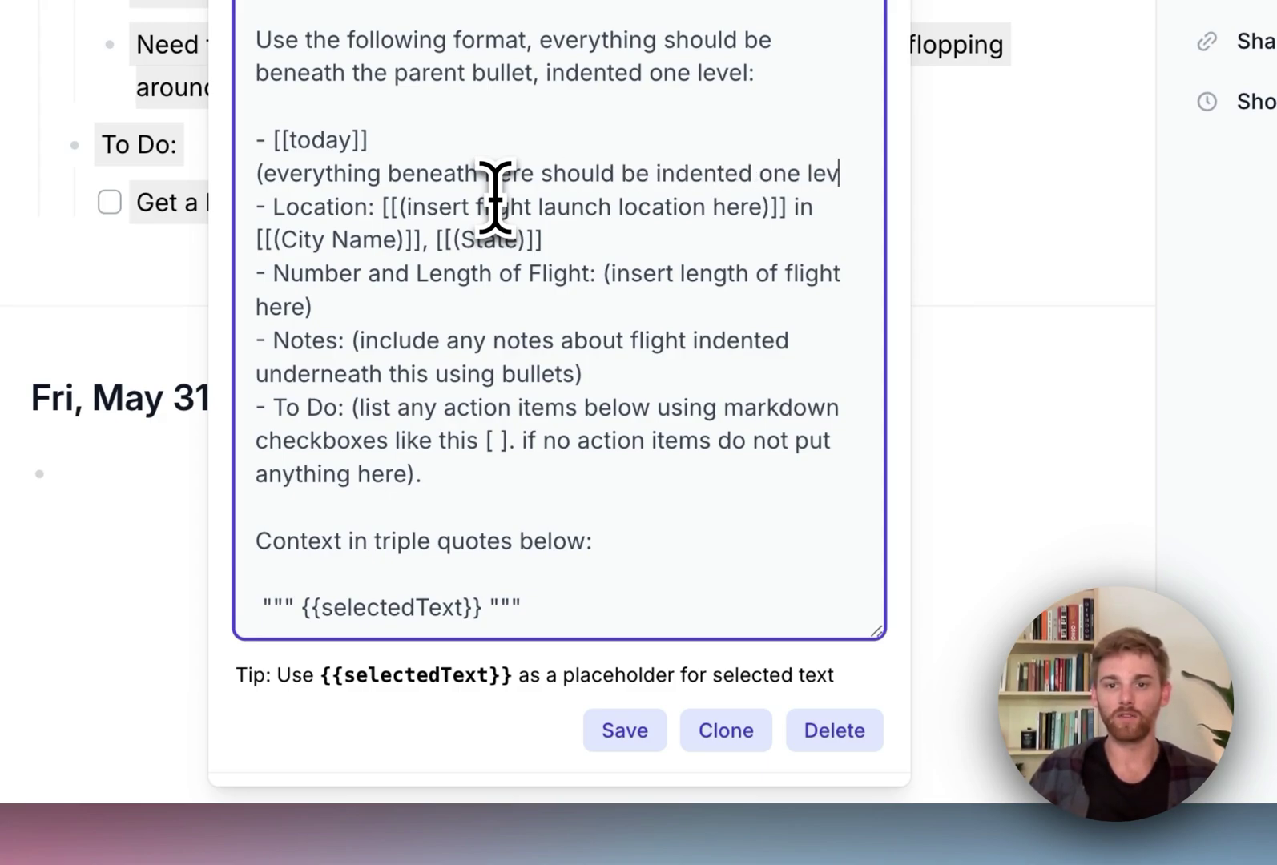
{"action": "type", "text": "el u"}
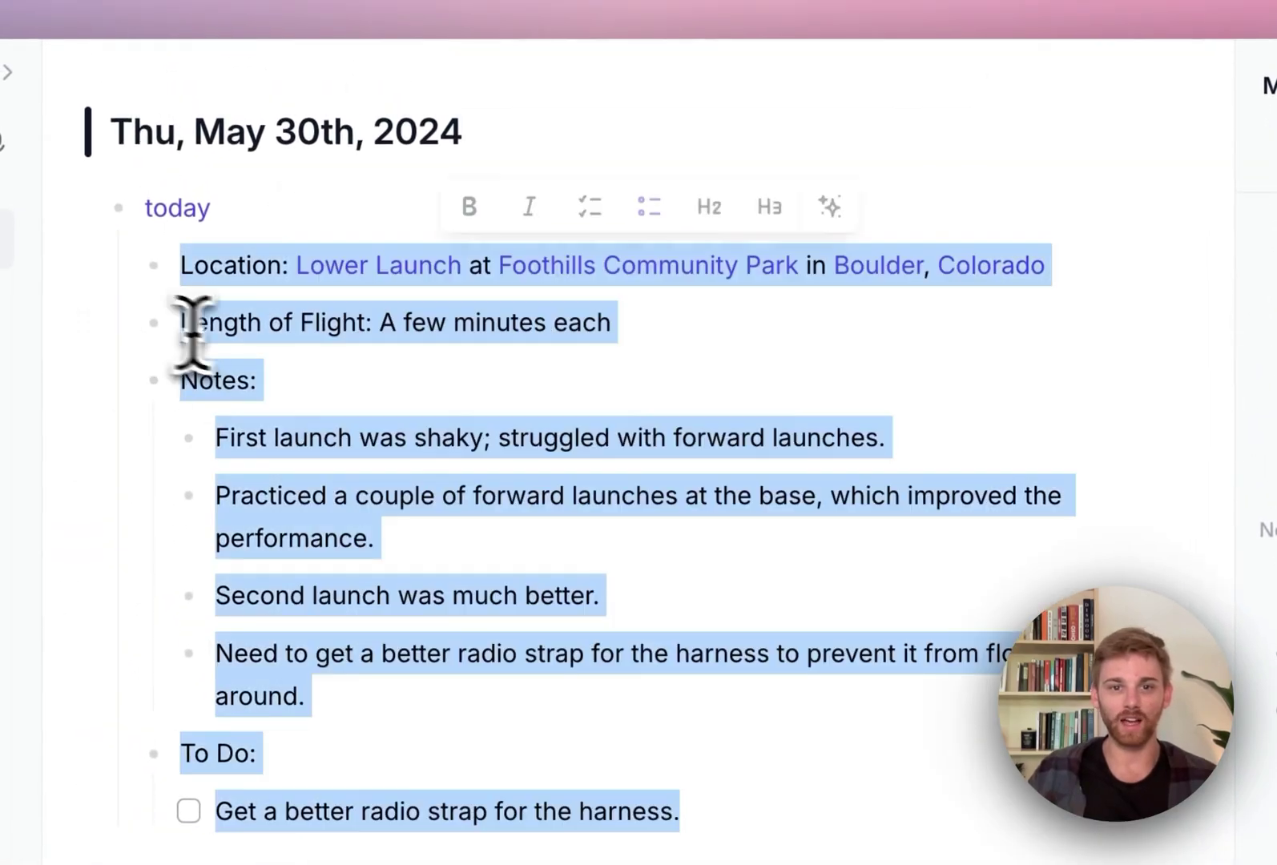
- Close the prompt editor, undo back to the original May 30 flight paragraph and select it
{"action": "left_click", "coordinate": [448, 365]}
{"action": "key", "text": "super+z"}
{"action": "key", "text": "super+z"}
{"action": "key", "text": "super+z"}
{"action": "key", "text": "super+z"}
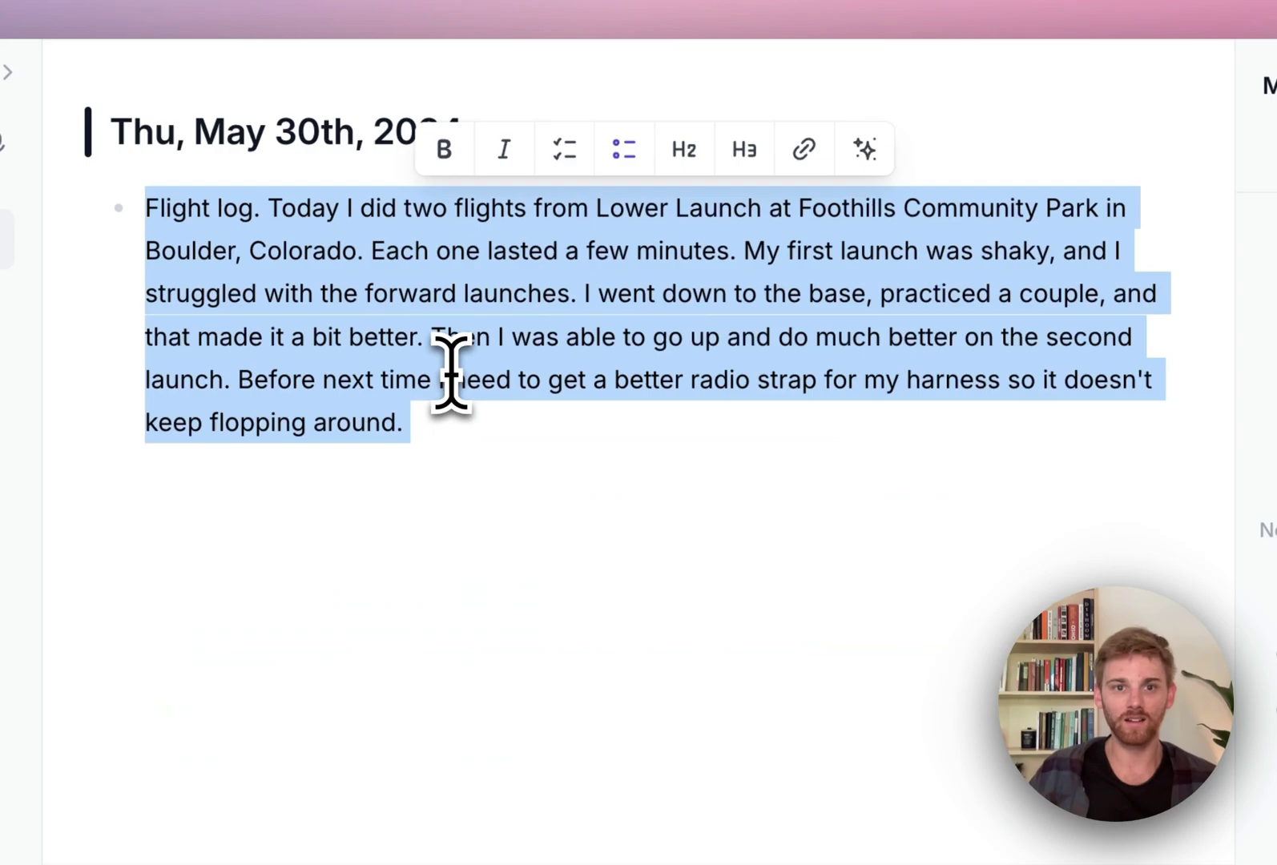
{"action": "left_click", "coordinate": [448, 375]}
{"action": "double_click", "coordinate": [448, 373]}
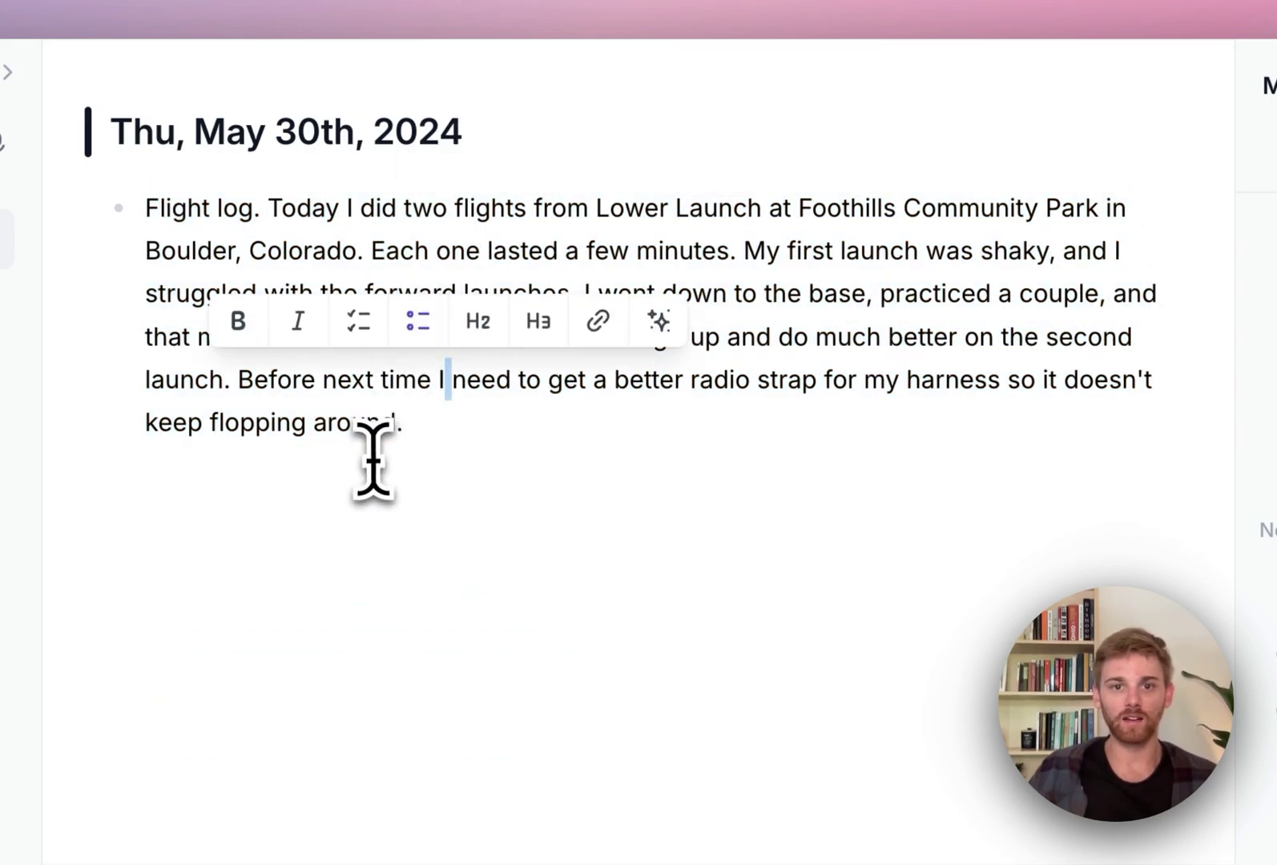
{"action": "left_click_drag", "start_coordinate": [428, 441], "coordinate": [97, 194]}
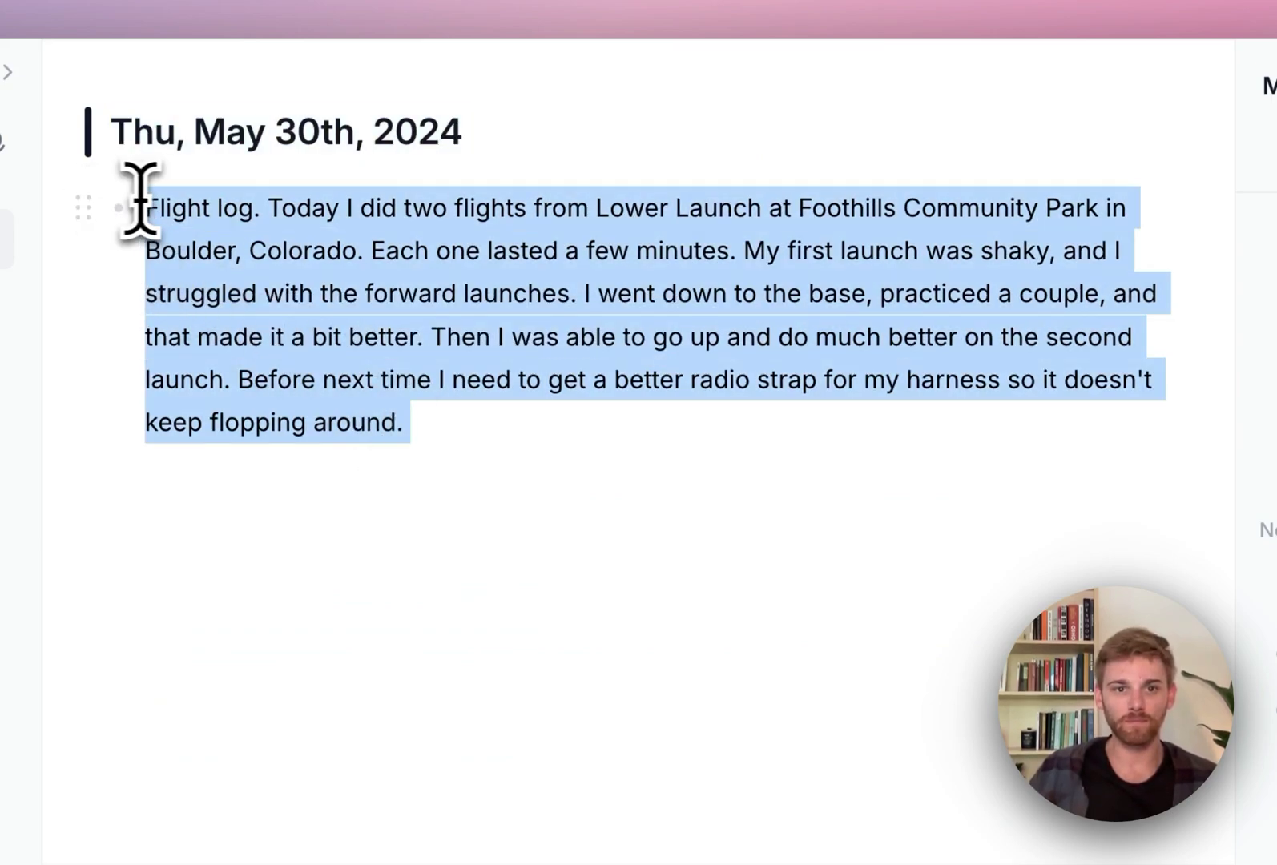
- Run Paraglide flight logs on the paragraph and replace it with the two-flight log nested under today
{"action": "key", "text": "super+j"}
{"action": "type", "text": "par"}
{"action": "key", "text": "Return"}
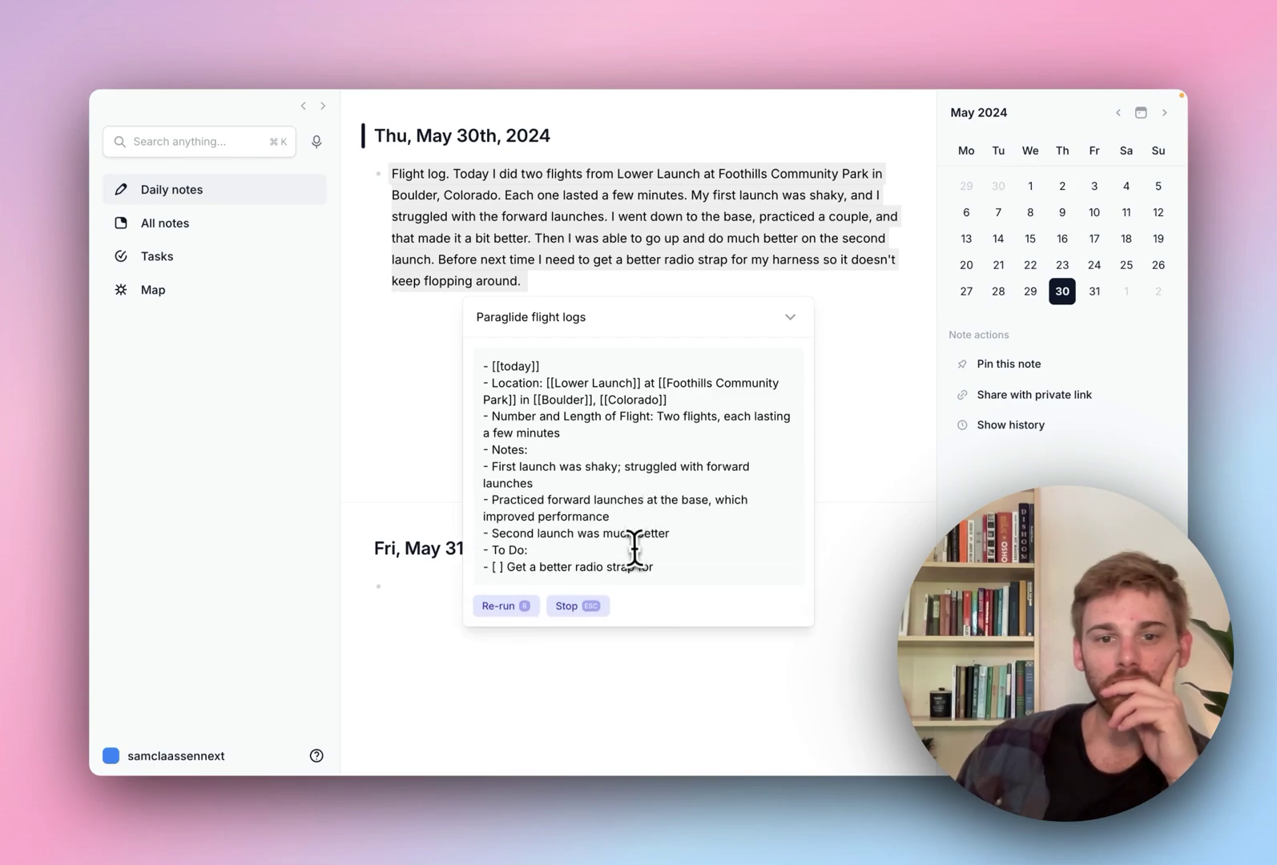
{"action": "left_click", "coordinate": [759, 624]}
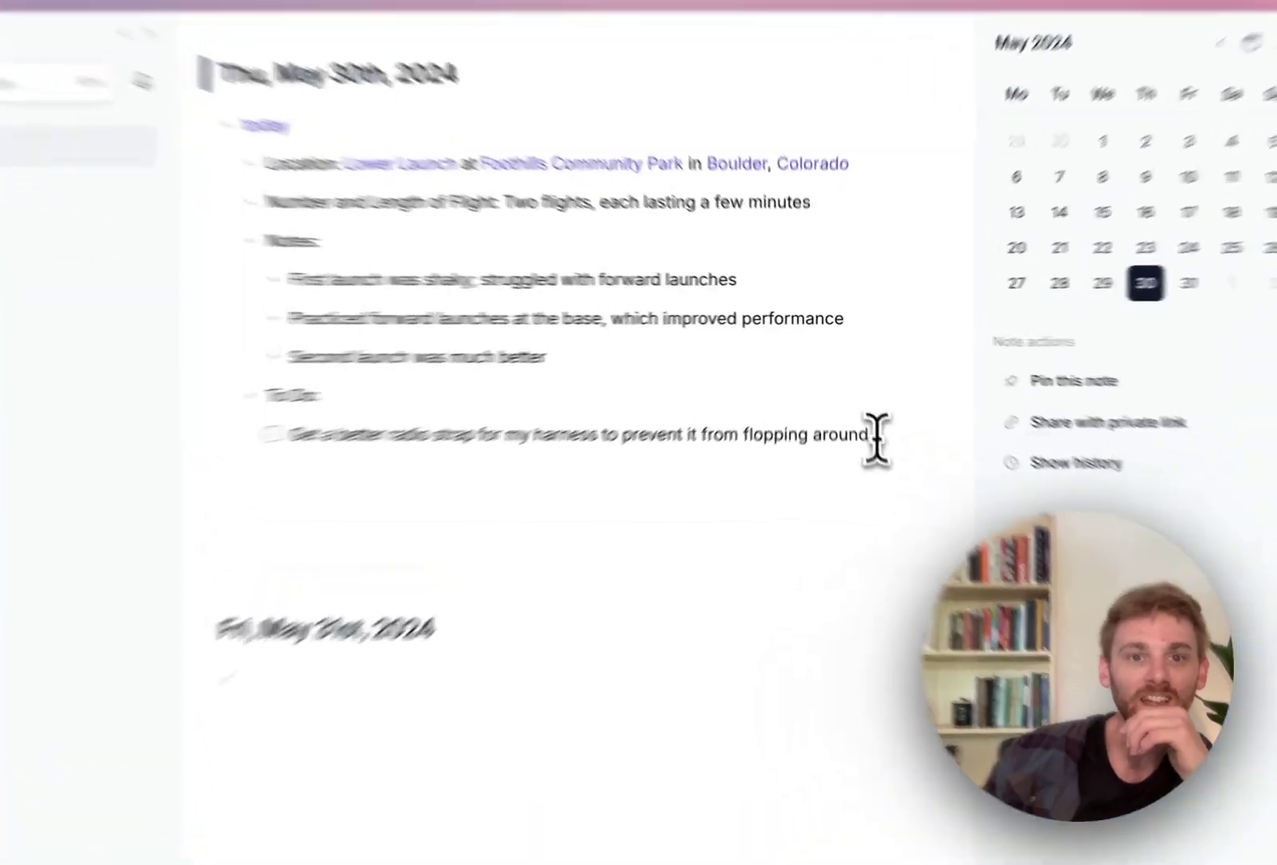
- Select the generated flight log bullets and try the Paraglide flight logs prompt, then cancel
{"action": "left_click_drag", "start_coordinate": [855, 403], "coordinate": [421, 206]}
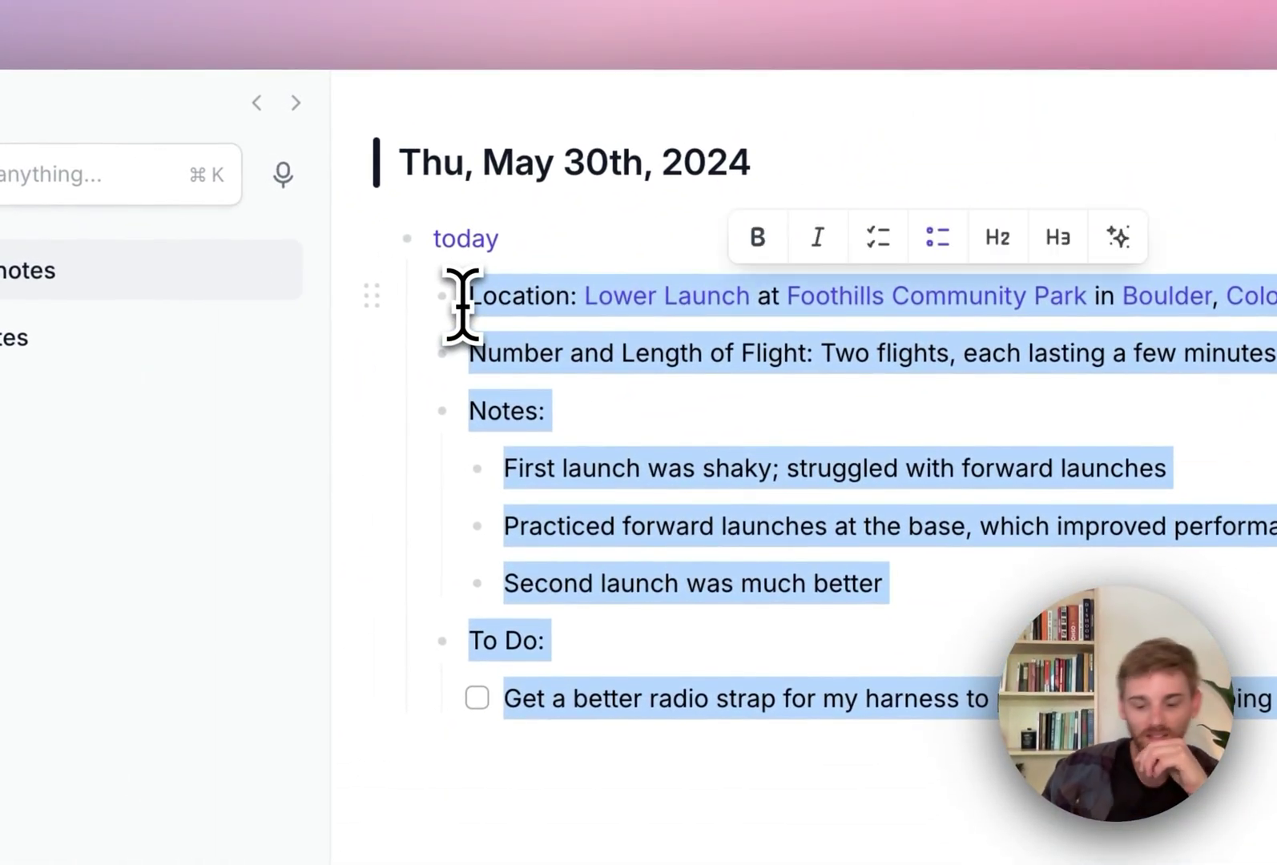
{"action": "key", "text": "super+j"}
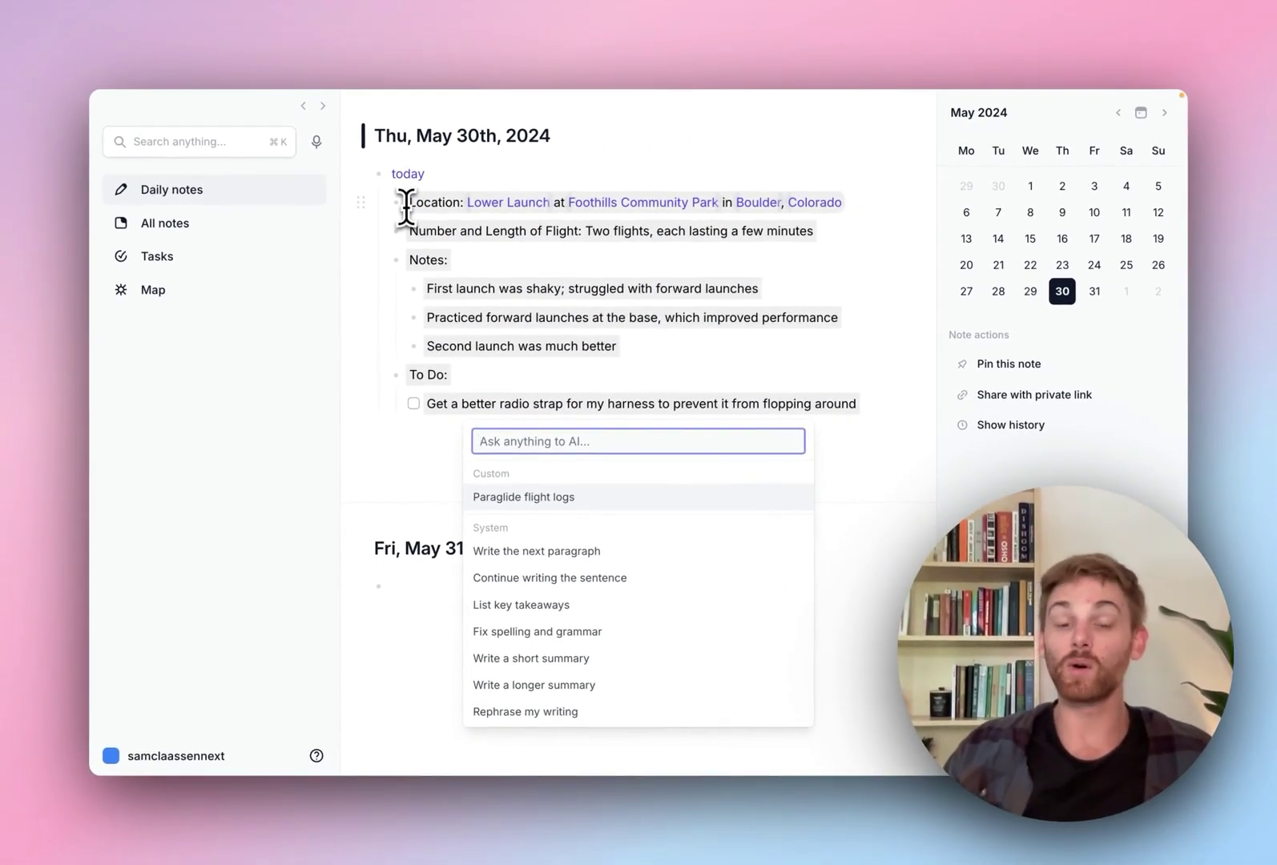
{"action": "key", "text": "Return"}
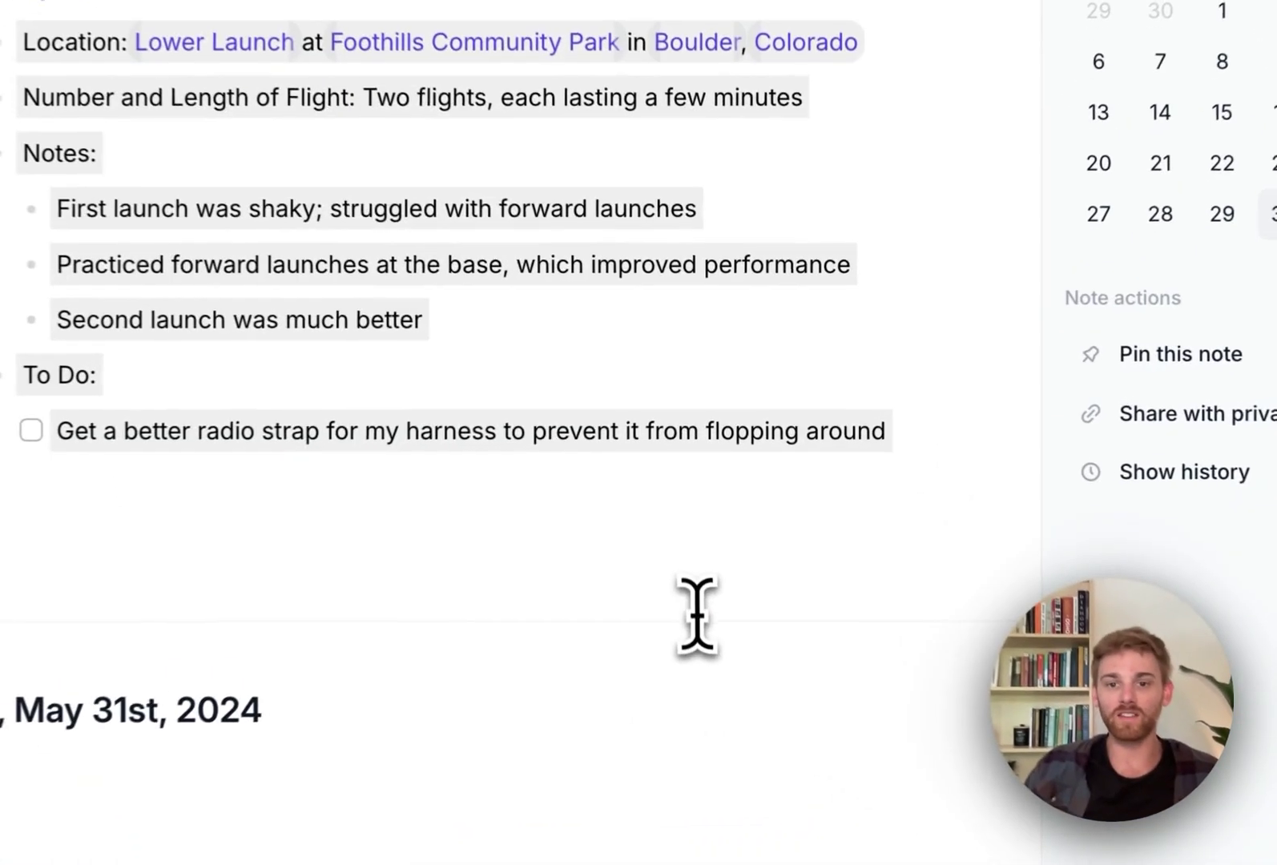
{"action": "left_click", "coordinate": [514, 434]}
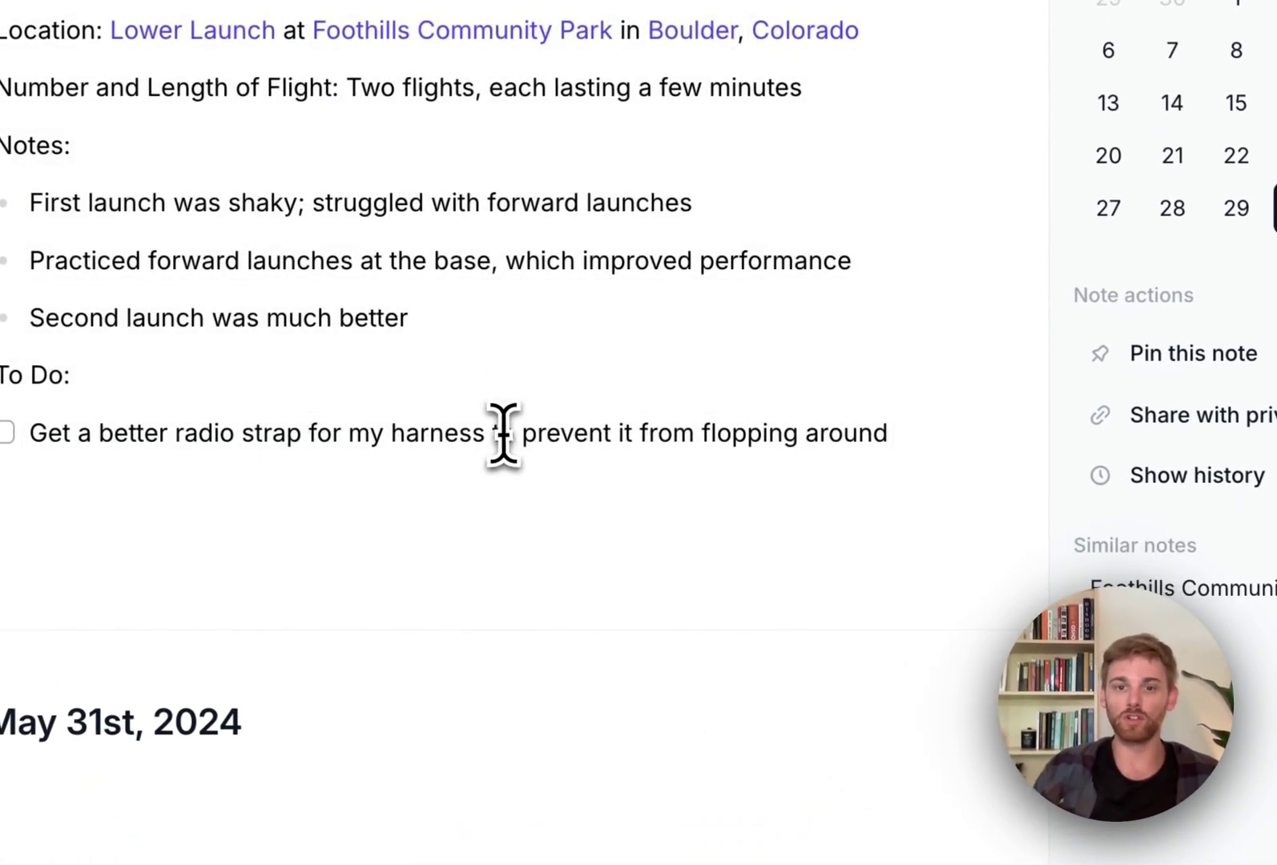
- Select the whole note from today down and expand the Paraglide flight logs prompt text
{"action": "left_click_drag", "start_coordinate": [809, 433], "coordinate": [0, 0]}
{"action": "key", "text": "super+j"}
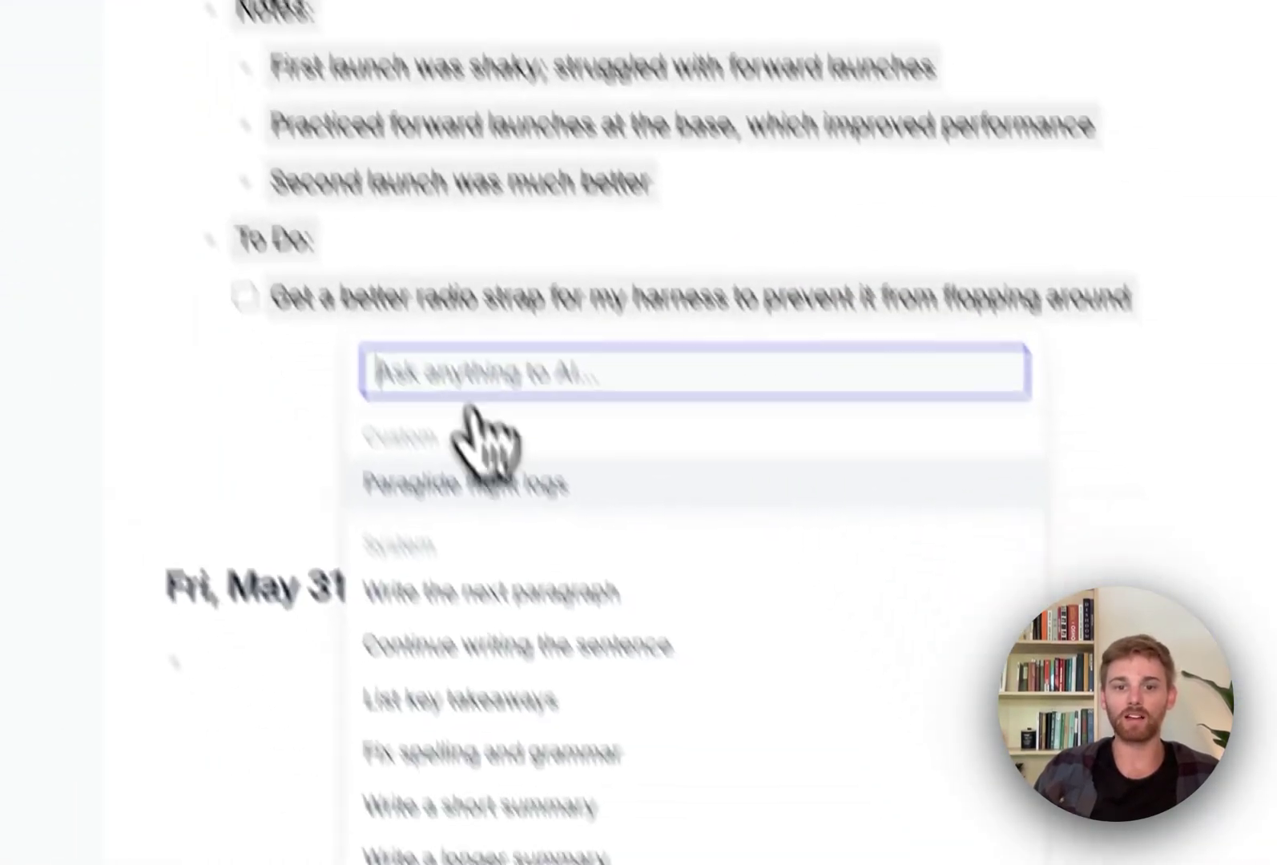
{"action": "left_click", "coordinate": [464, 482]}
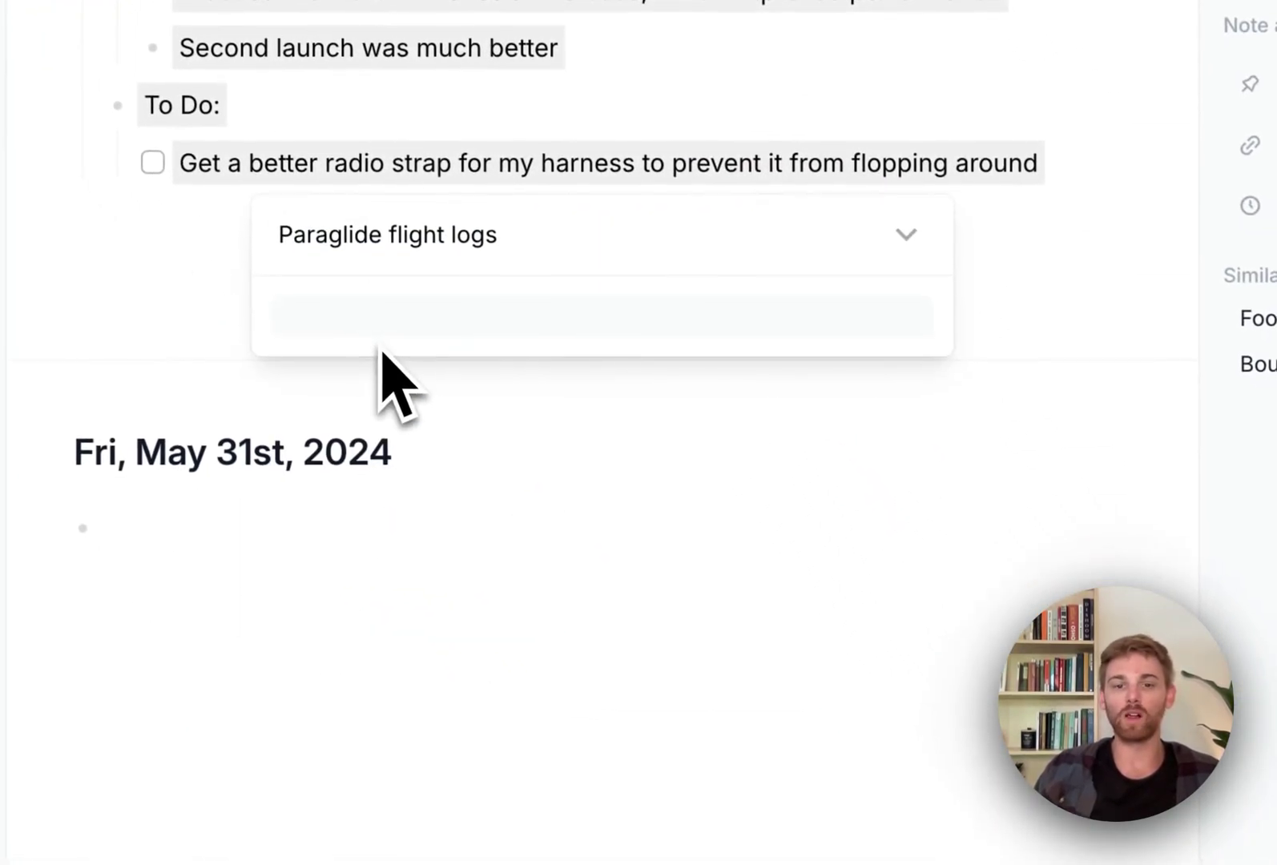
{"action": "left_click", "coordinate": [904, 234]}
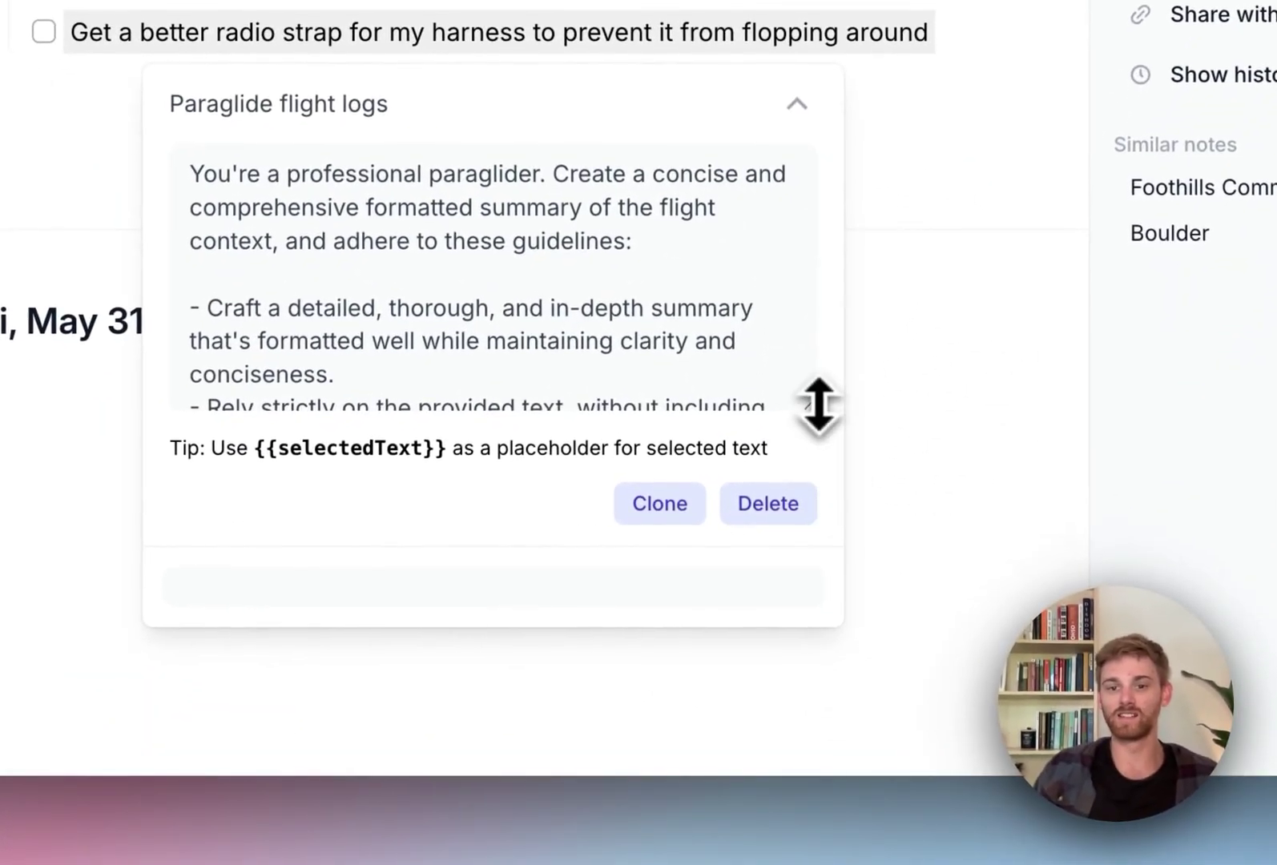
{"action": "left_click_drag", "start_coordinate": [818, 405], "coordinate": [770, 672]}
{"action": "scroll", "coordinate": [693, 498], "scroll_direction": "down", "scroll_amount": 5}
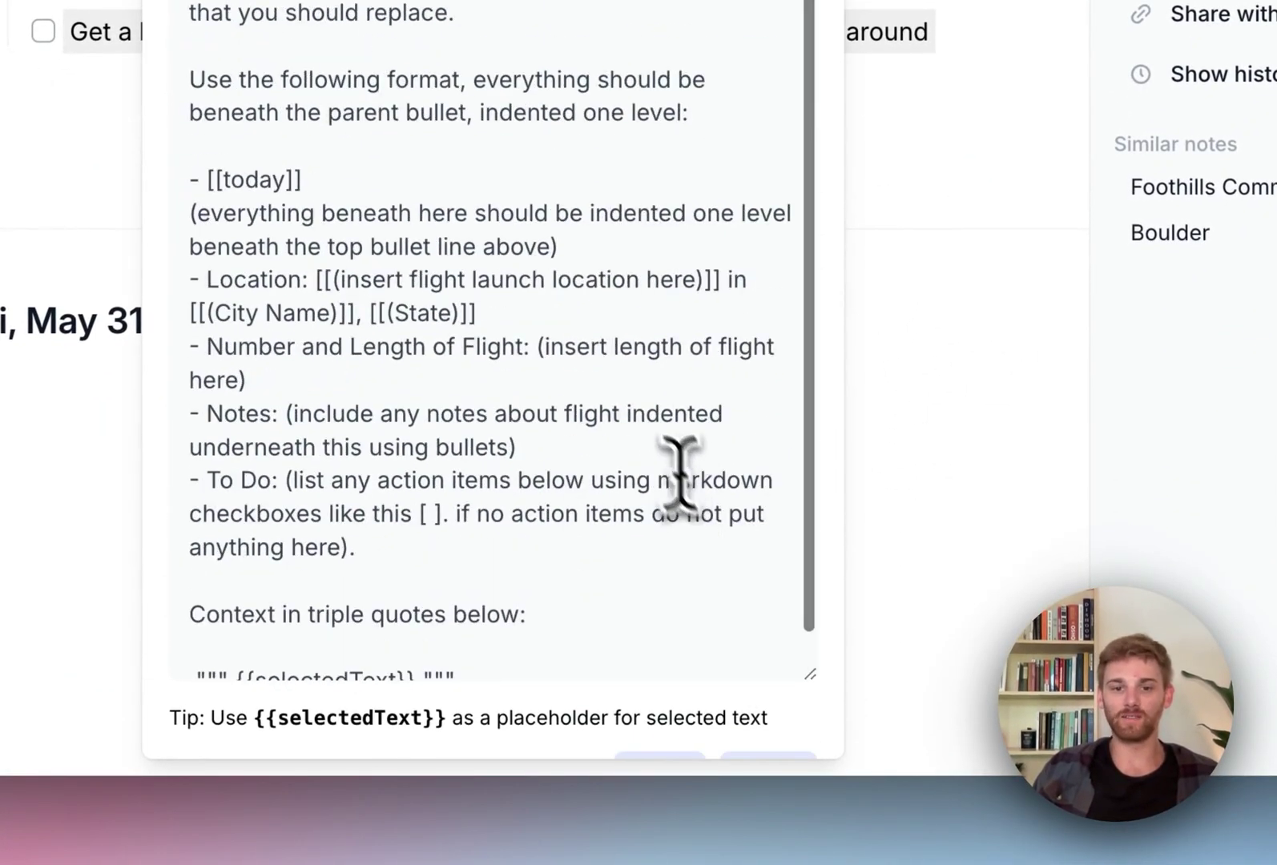
{"action": "scroll", "coordinate": [678, 456], "scroll_direction": "down", "scroll_amount": 1}
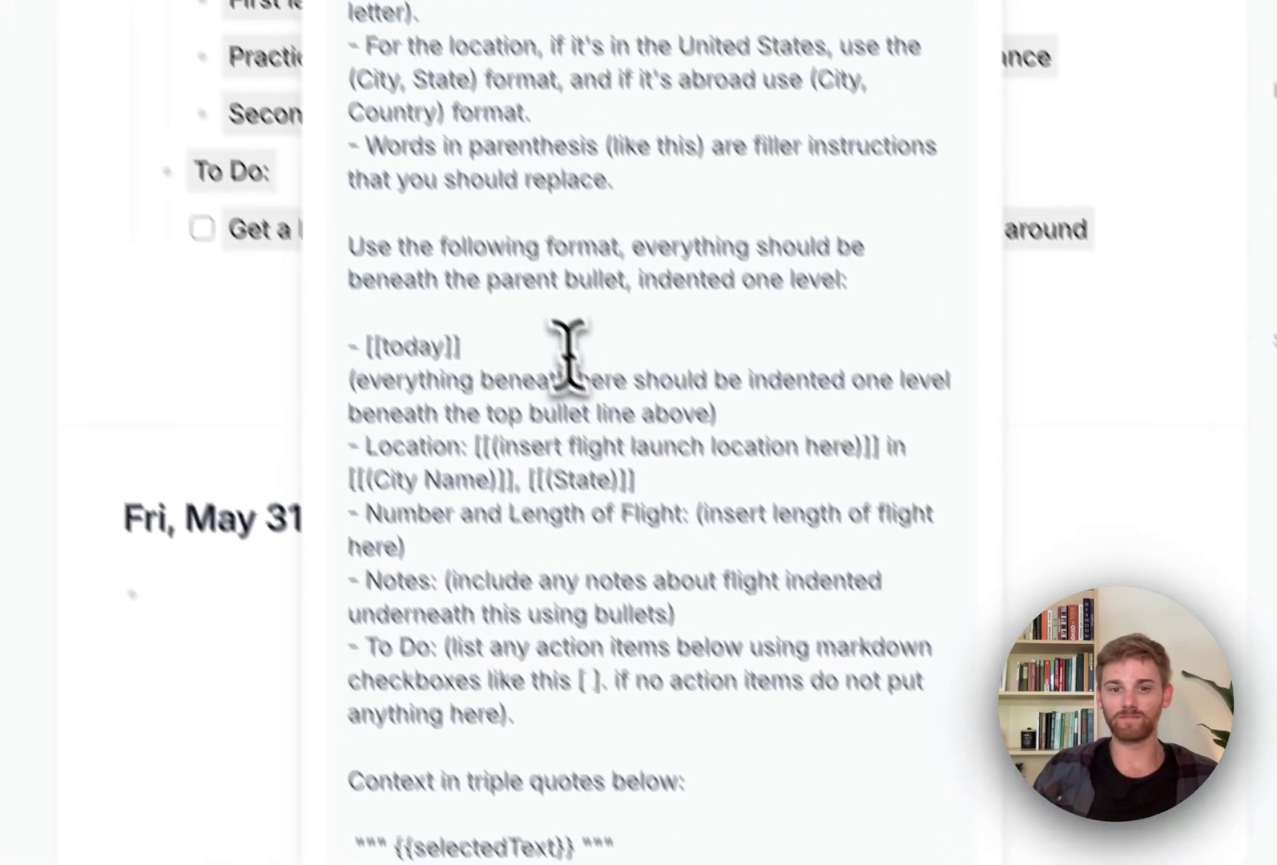
- Insert a '- #pgflight' line under [[today]], above the Location line, and save the prompt
{"action": "left_click", "coordinate": [401, 149]}
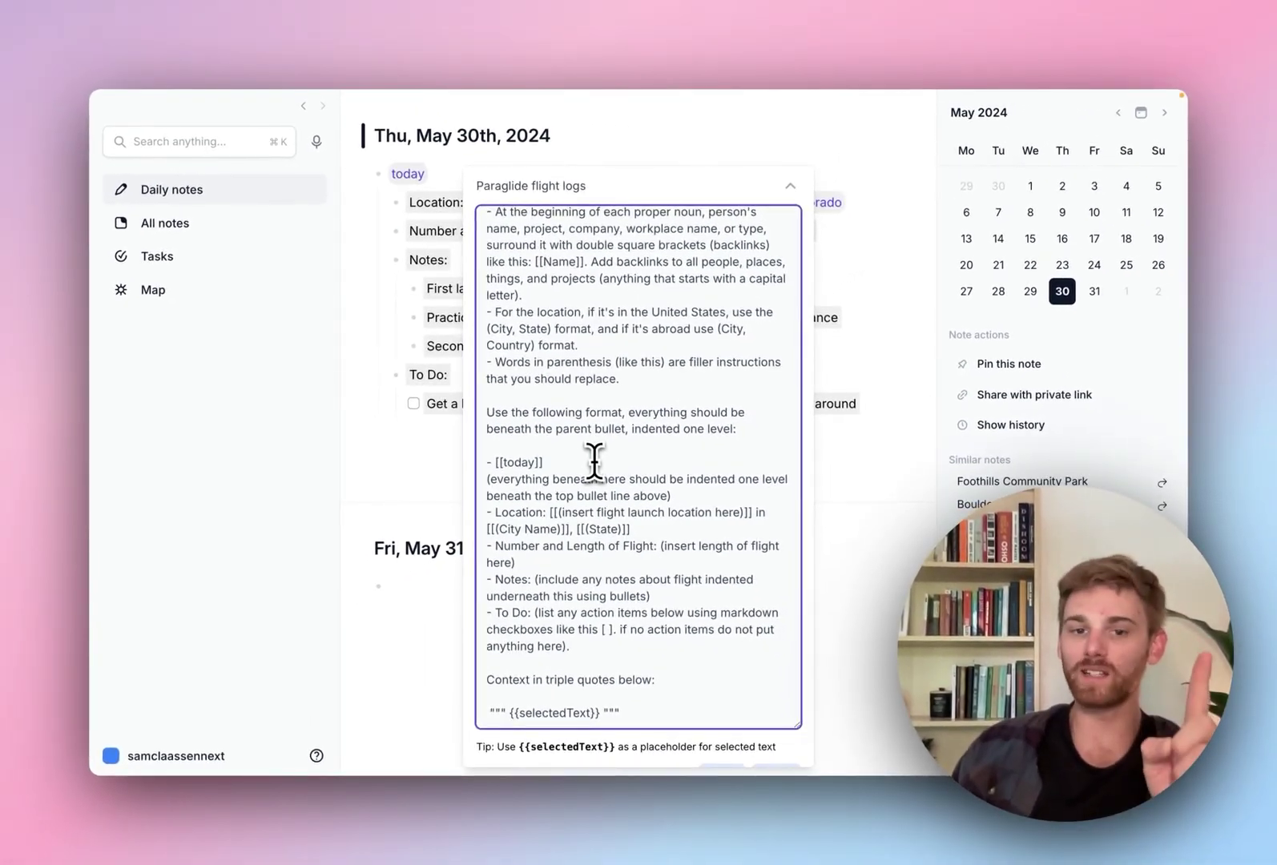
{"action": "key", "text": "Left"}
{"action": "key", "text": "Left"}
{"action": "key", "text": "Left"}
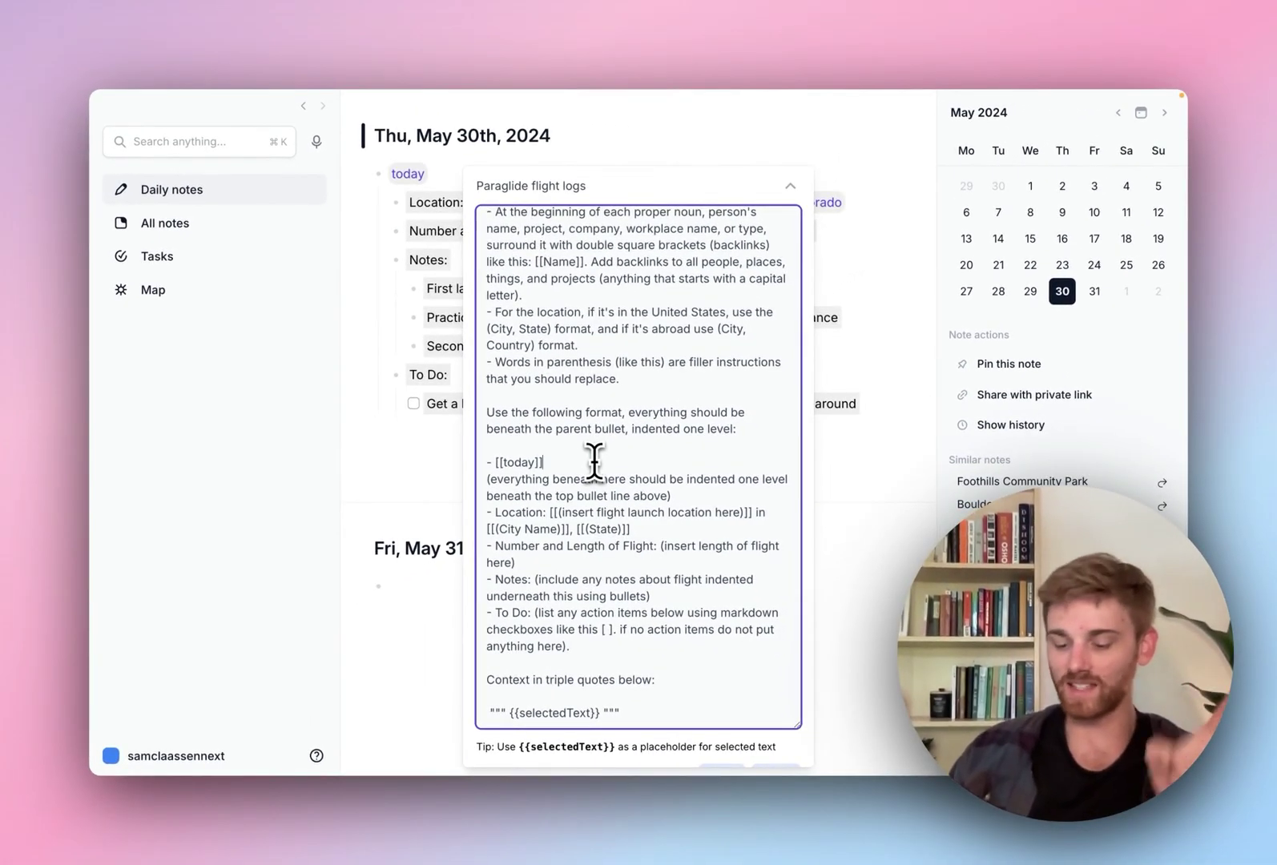
{"action": "left_click", "coordinate": [547, 463]}
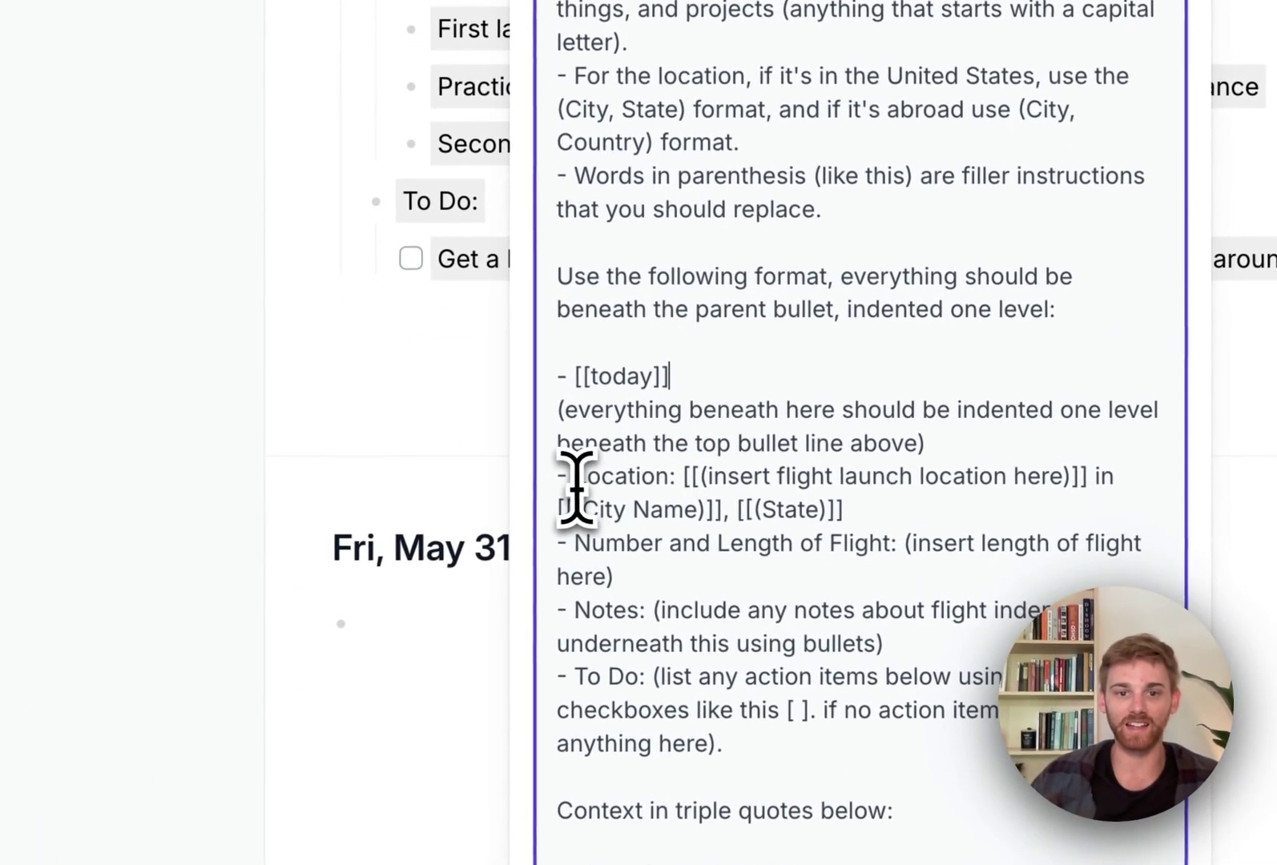
{"action": "left_click", "coordinate": [556, 481]}
{"action": "key", "text": "Return"}
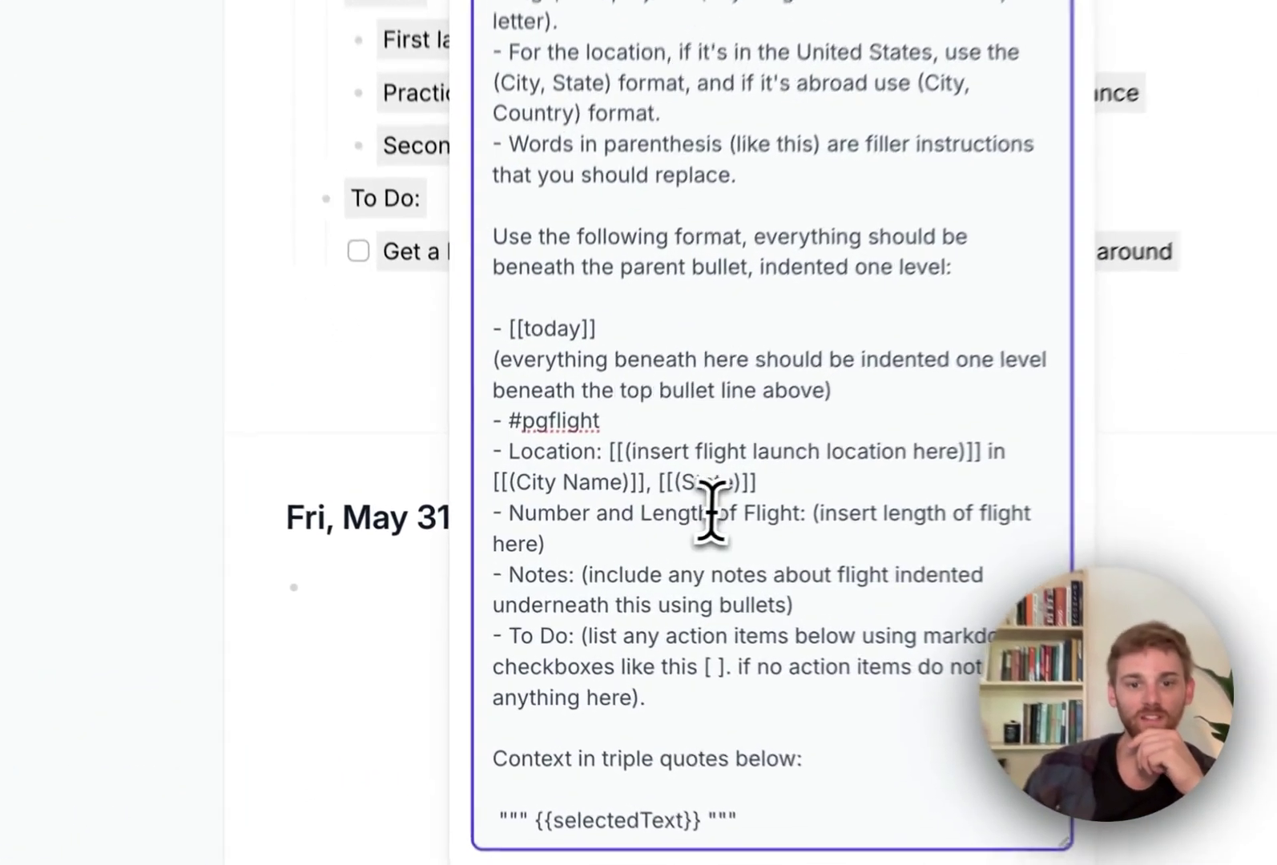
{"action": "left_click", "coordinate": [607, 545]}
{"action": "scroll", "coordinate": [664, 573], "scroll_direction": "down", "scroll_amount": 3}
{"action": "scroll", "coordinate": [849, 560], "scroll_direction": "down", "scroll_amount": 5}
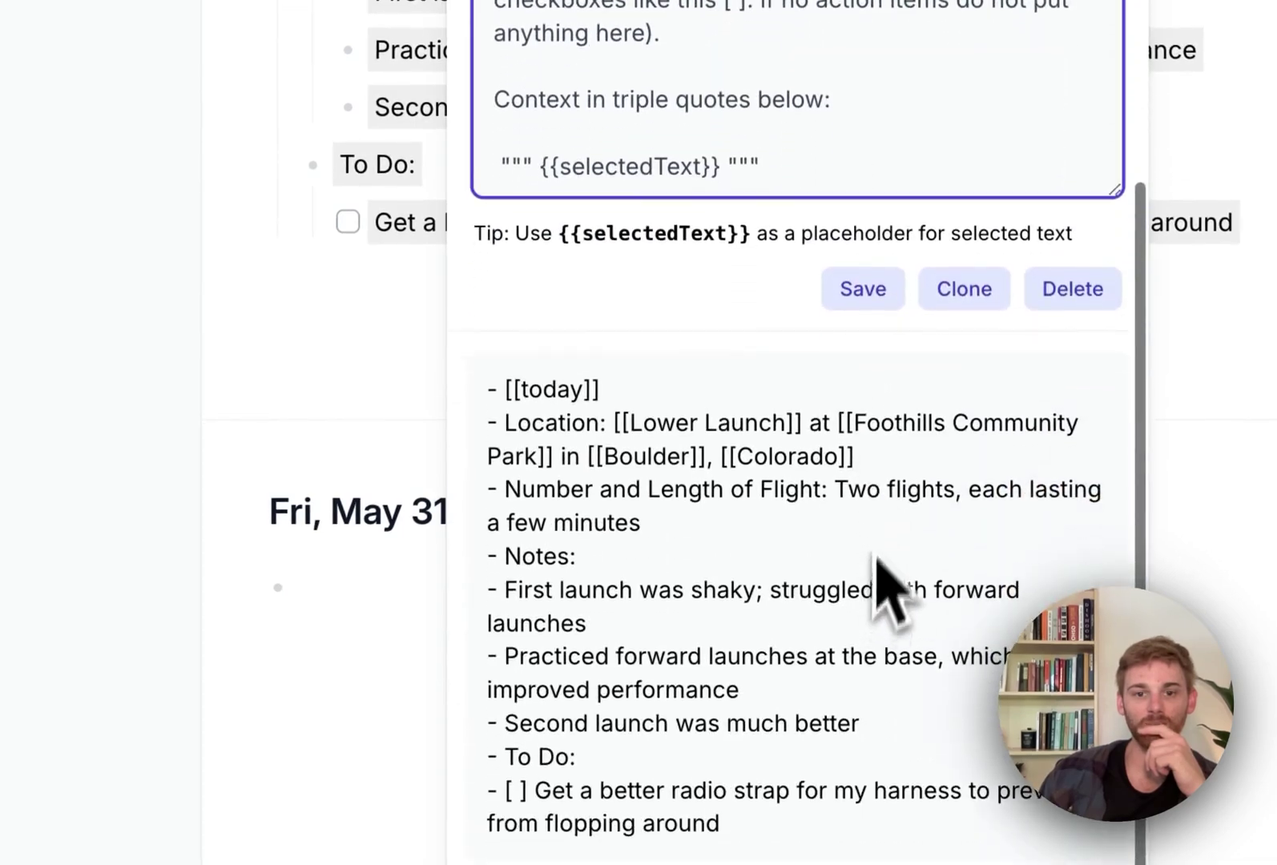
{"action": "left_click", "coordinate": [856, 303]}
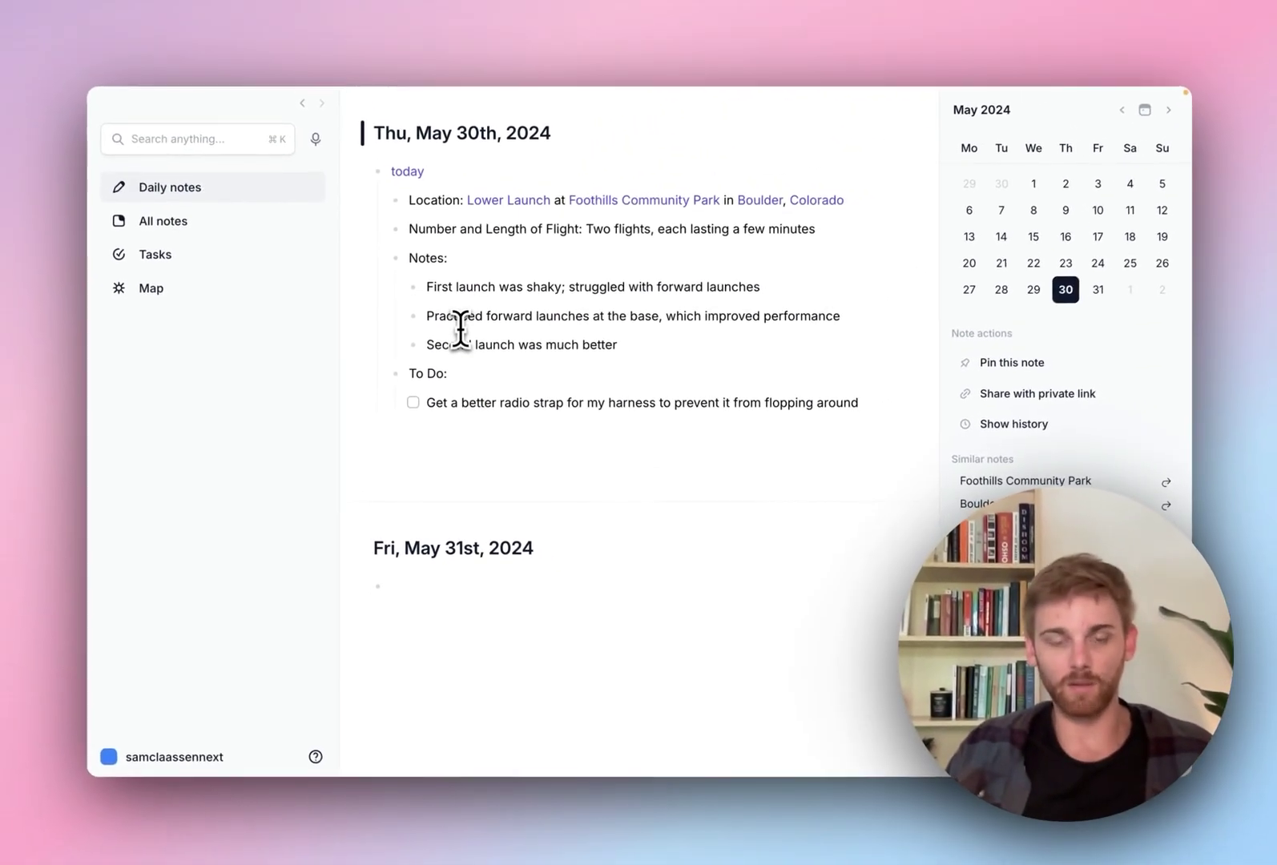
- Undo to the original paragraph and regenerate the log with Paraglide flight logs, now tagged #pgflight under today
{"action": "key", "text": "super+z"}
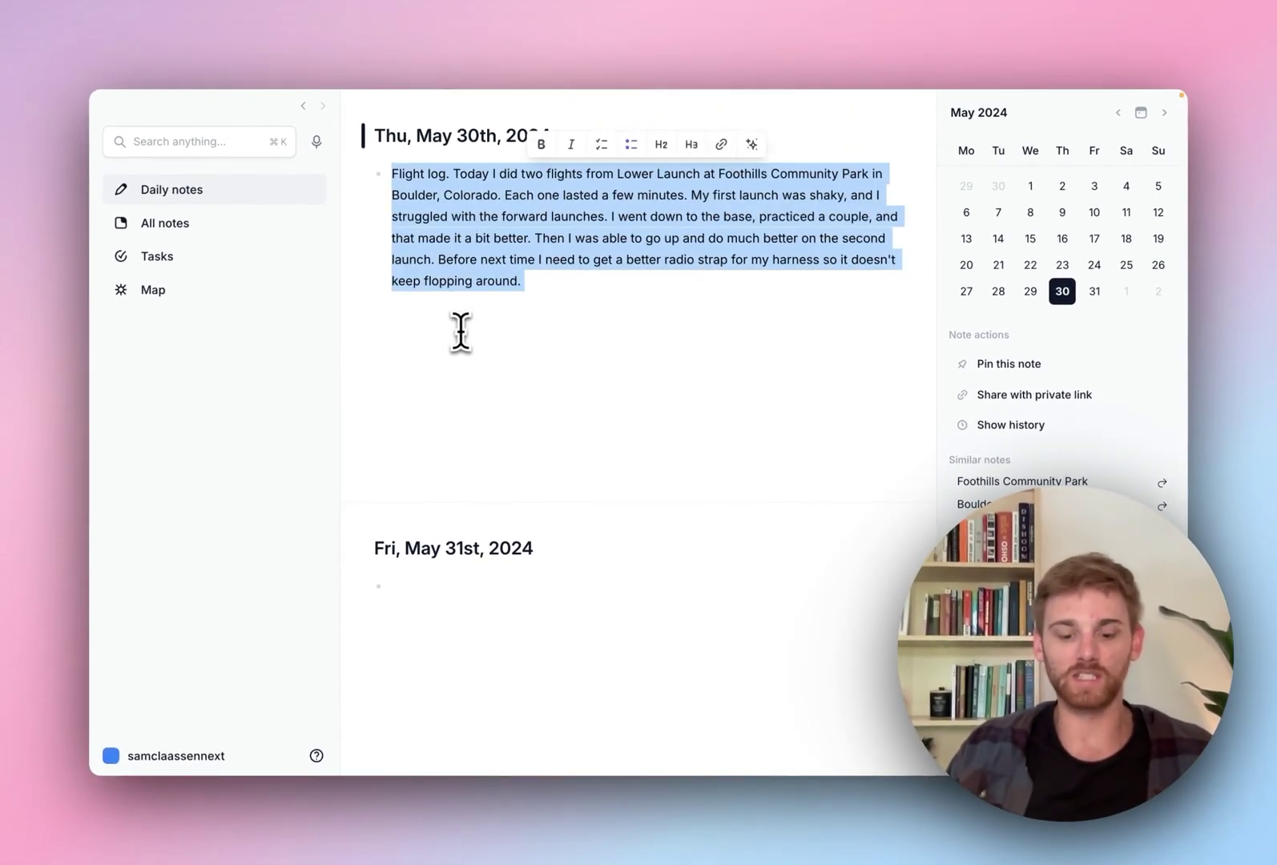
{"action": "key", "text": "super+j"}
{"action": "type", "text": "para"}
{"action": "key", "text": "Return"}
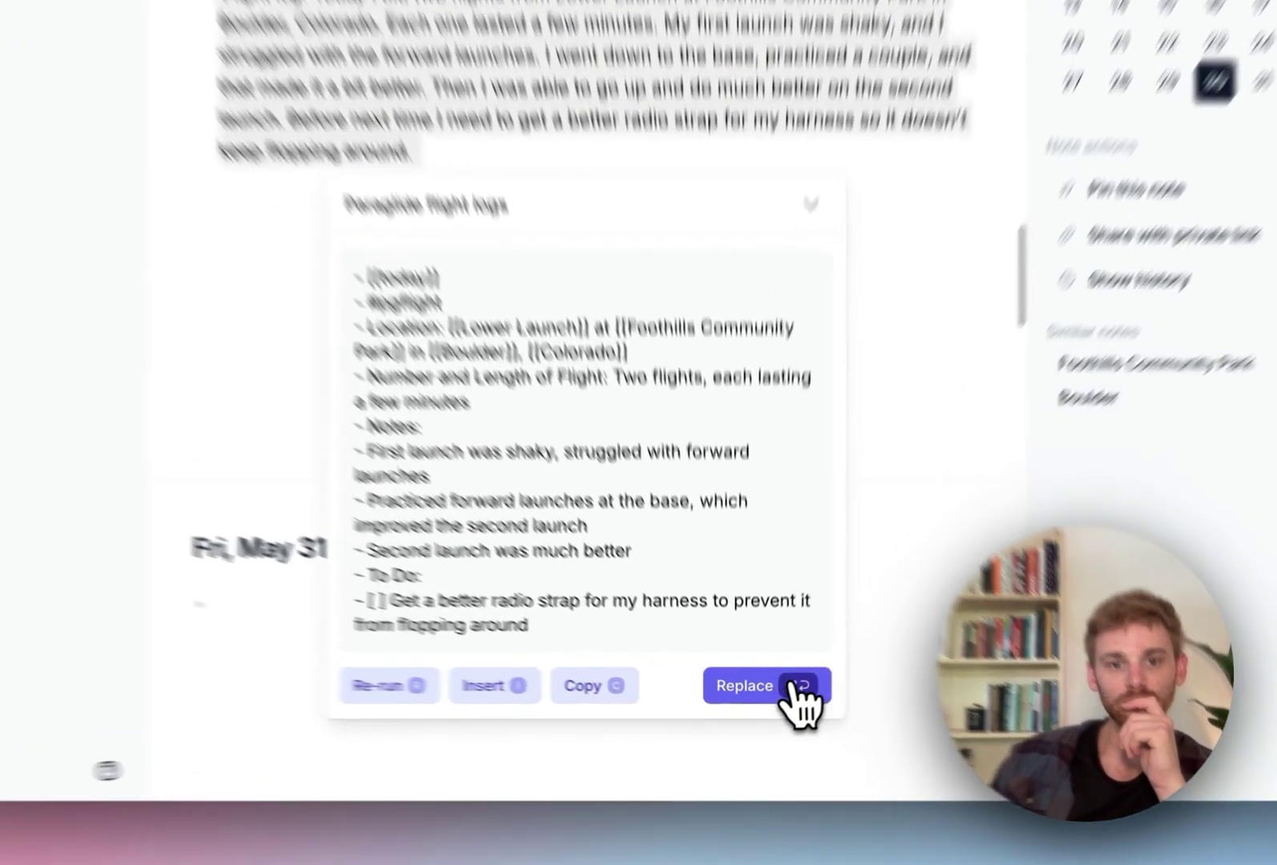
{"action": "left_click", "coordinate": [777, 697]}
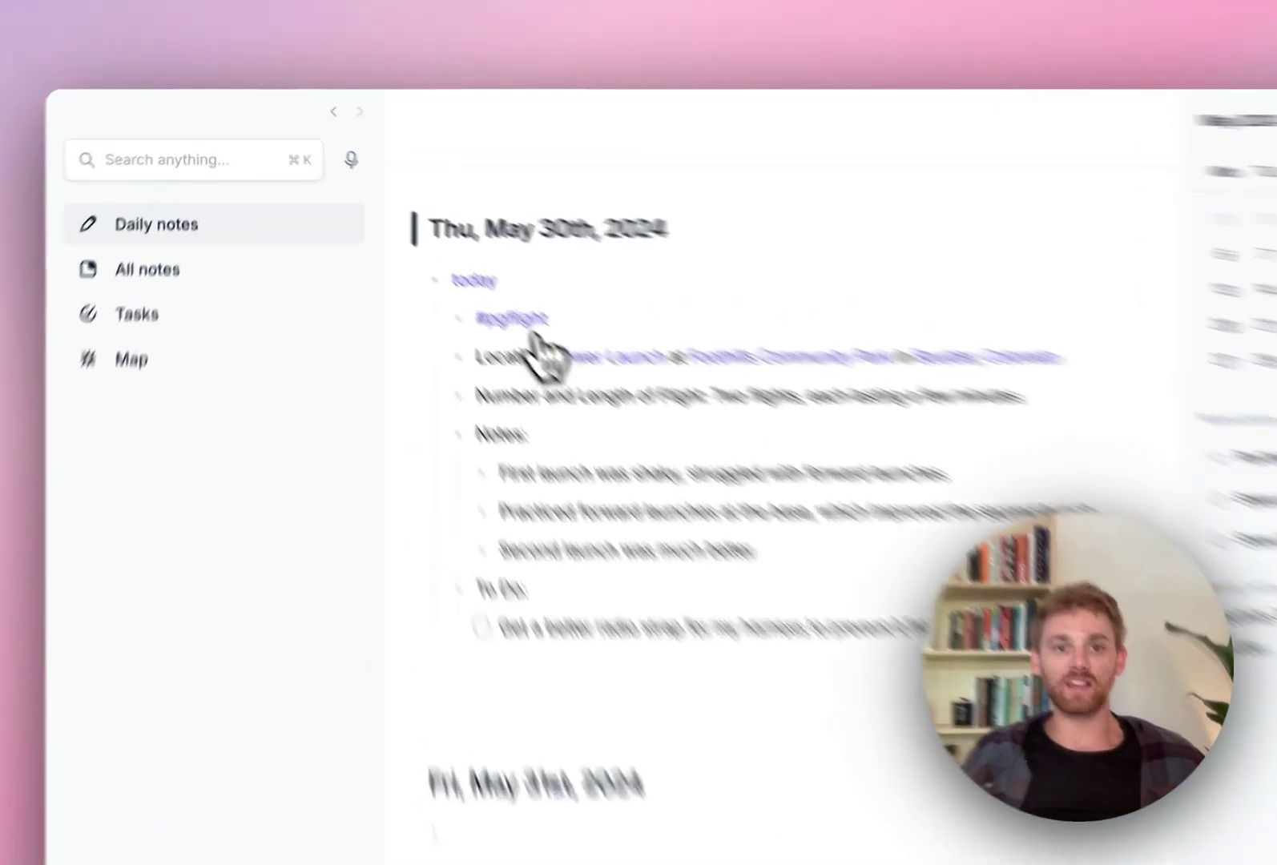
{"action": "left_click", "coordinate": [437, 259]}
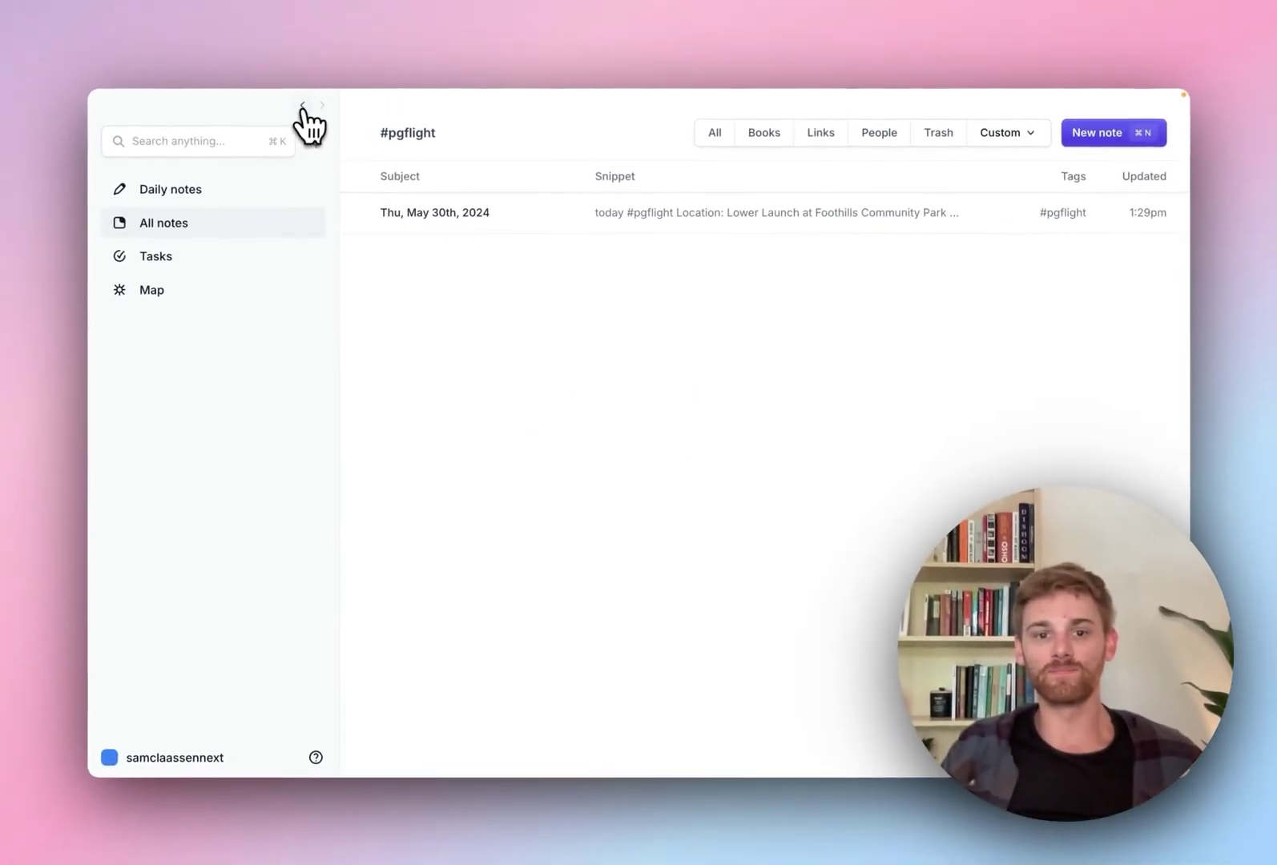
{"action": "left_click", "coordinate": [303, 107]}
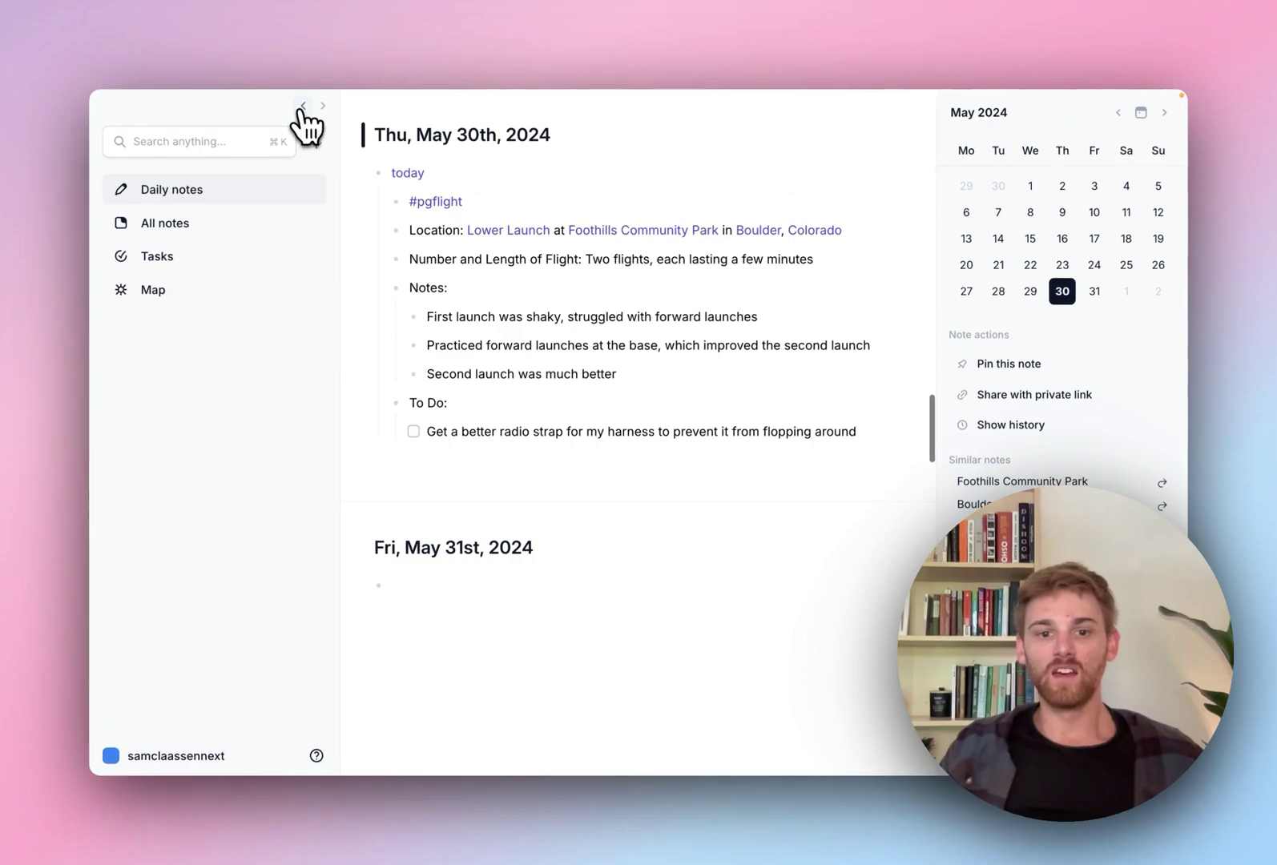